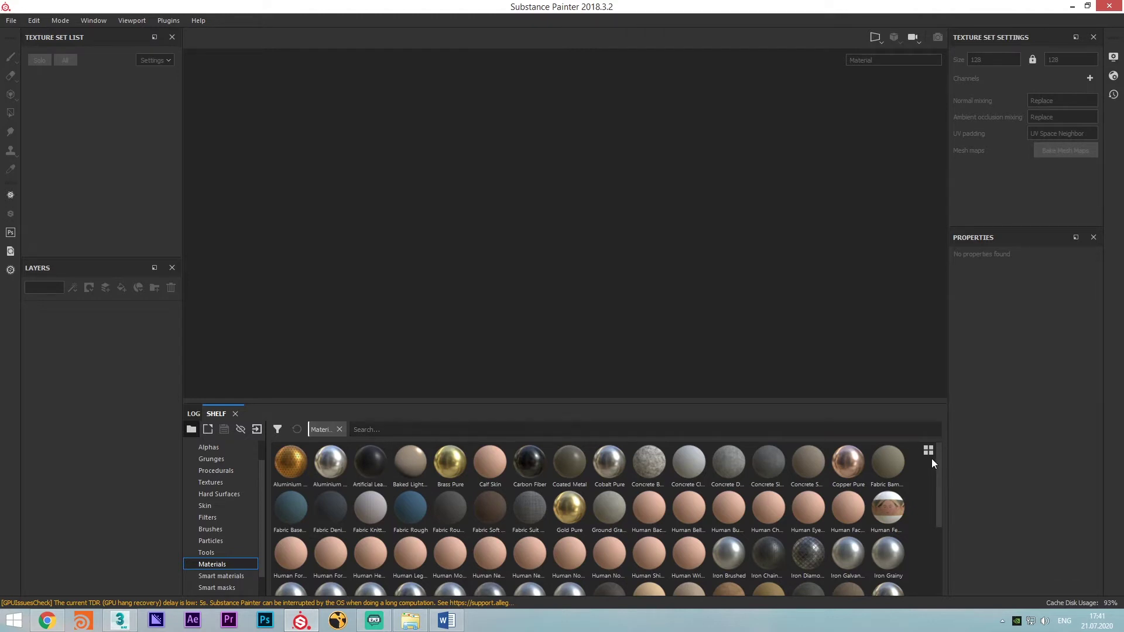
pyautogui.moveTo(939, 477); pyautogui.dragTo(956, 448)
pyautogui.click(11, 20)
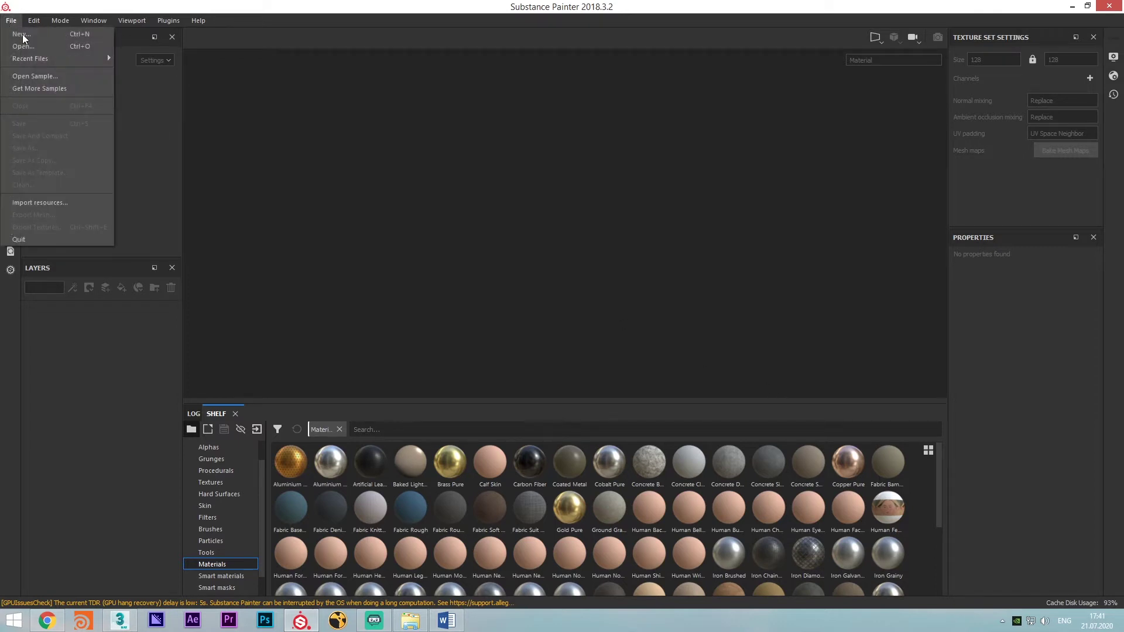
pyautogui.moveTo(81, 58)
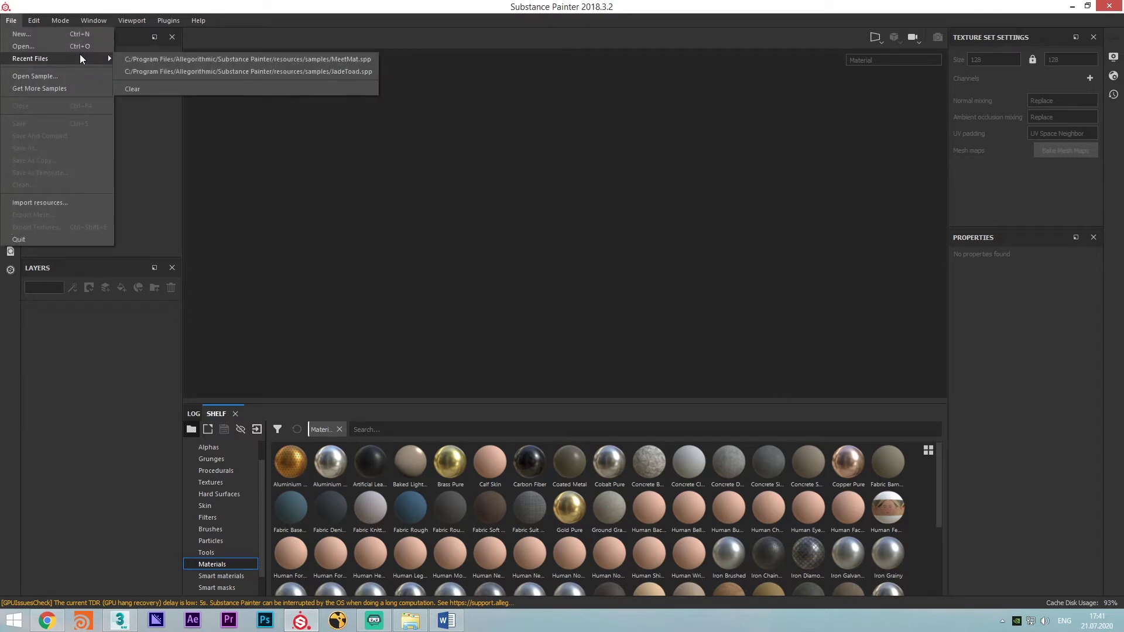
pyautogui.click(82, 47)
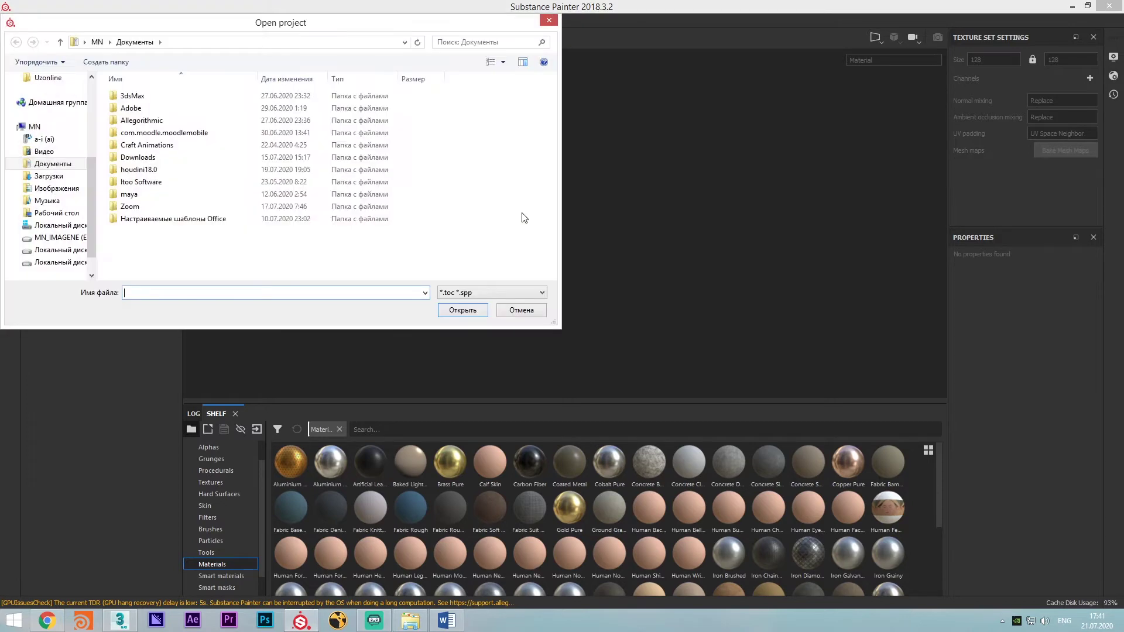
pyautogui.scroll(5, 50, 169)
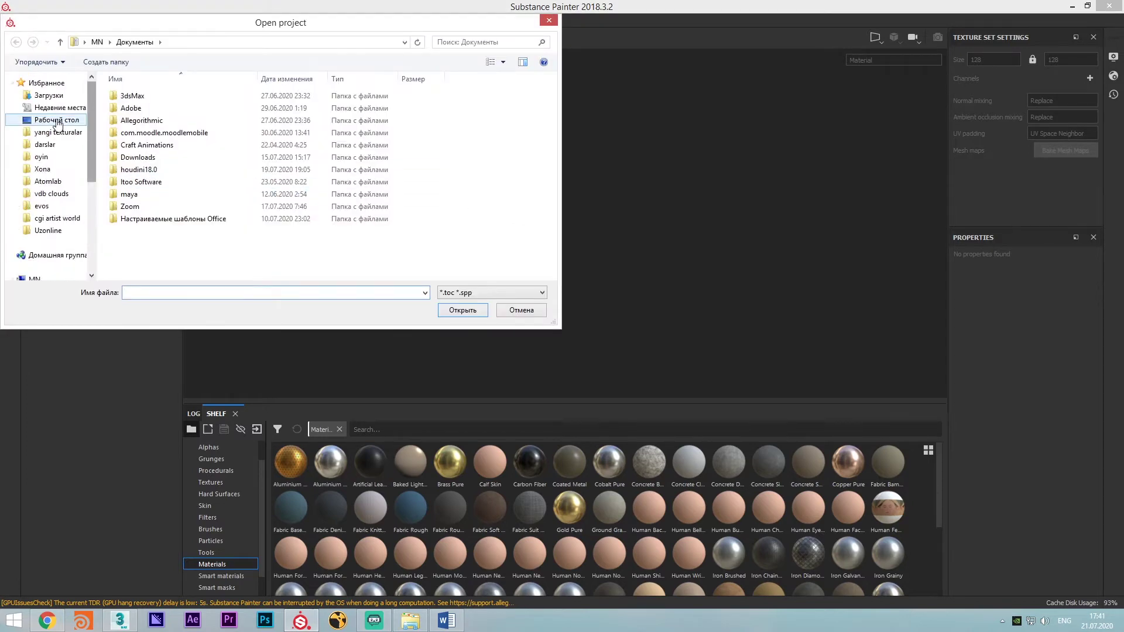
pyautogui.click(58, 182)
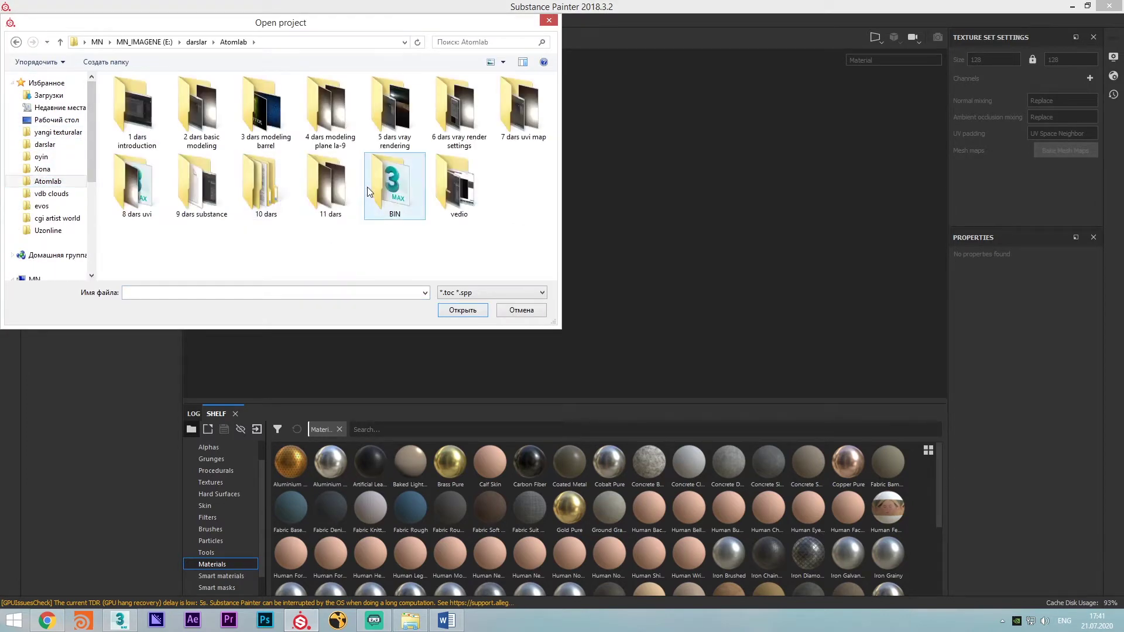
pyautogui.doubleClick(330, 169)
pyautogui.press('BackSpace')
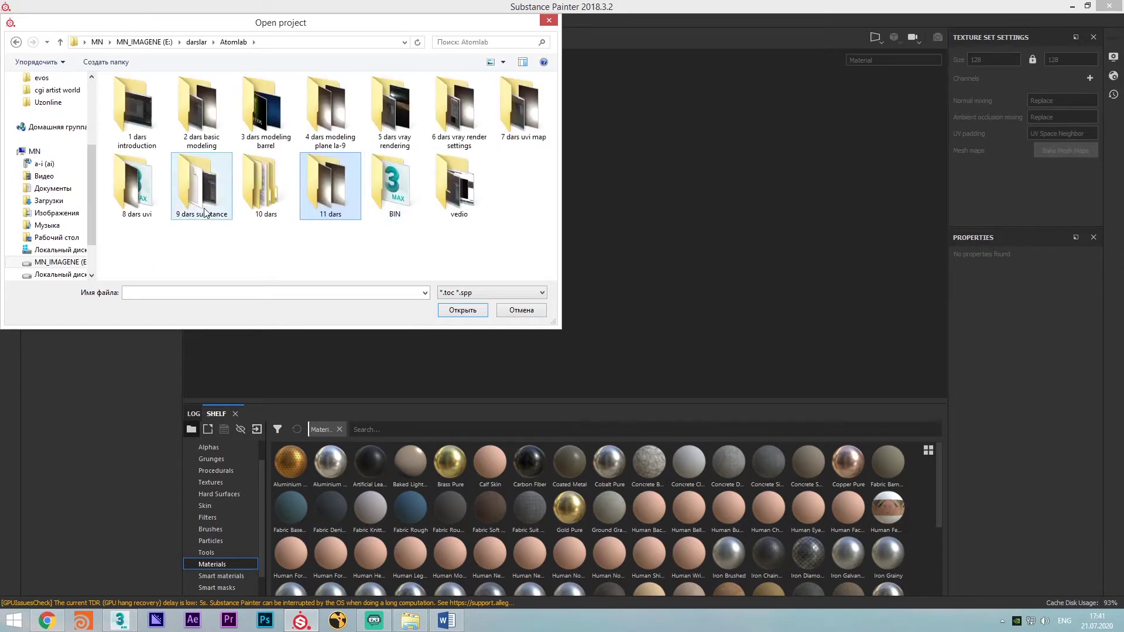
pyautogui.doubleClick(273, 192)
pyautogui.press('BackSpace')
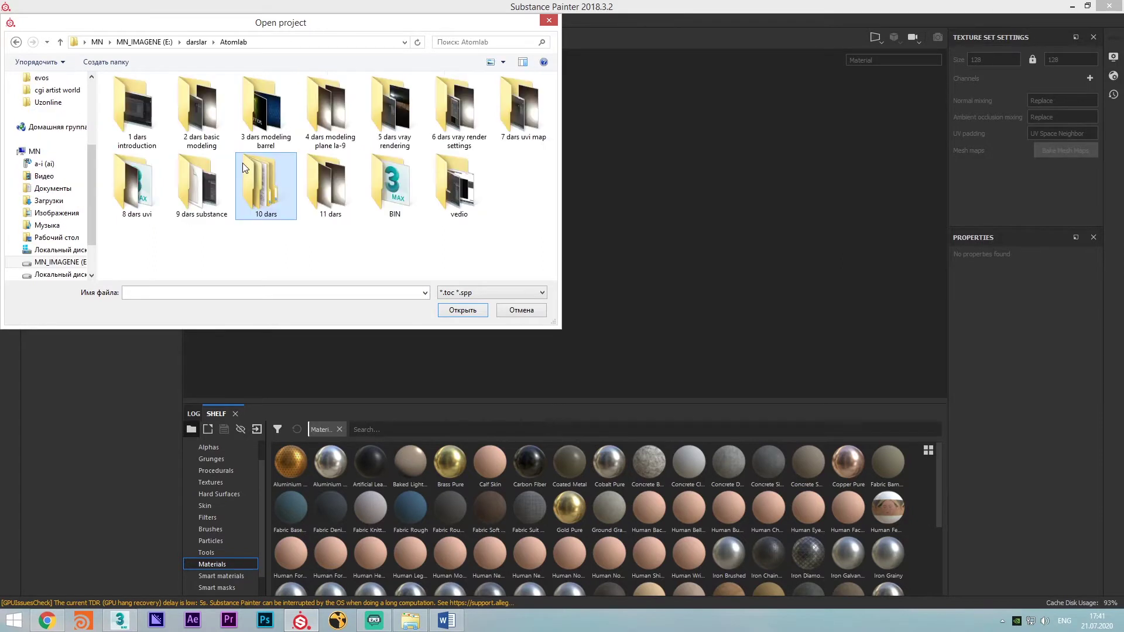
pyautogui.doubleClick(206, 186)
pyautogui.press('BackSpace')
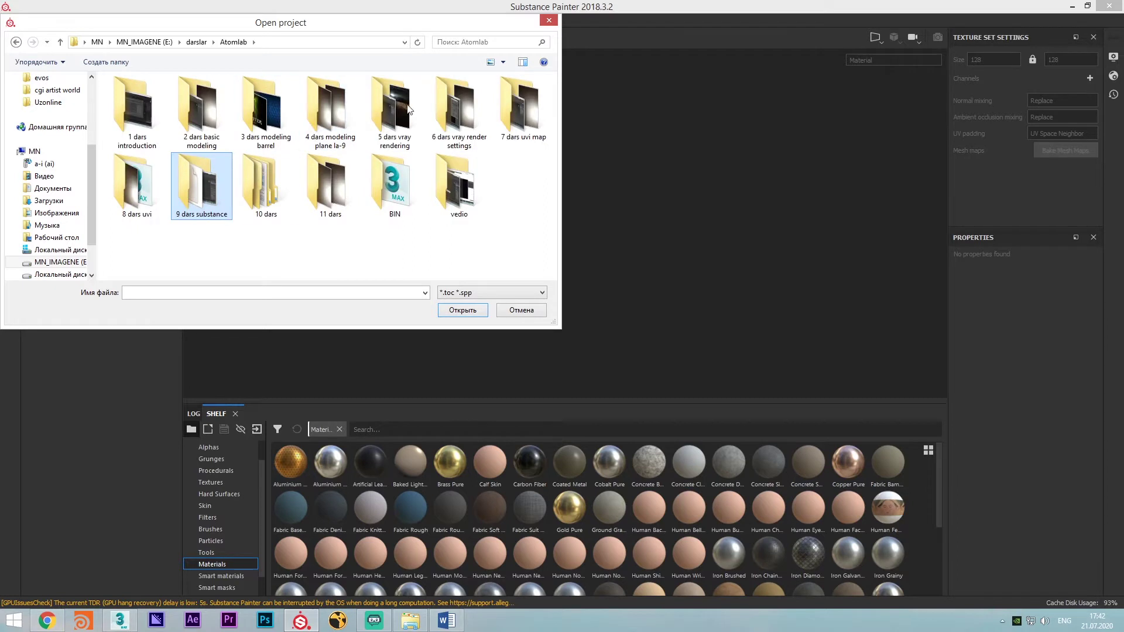
pyautogui.doubleClick(141, 199)
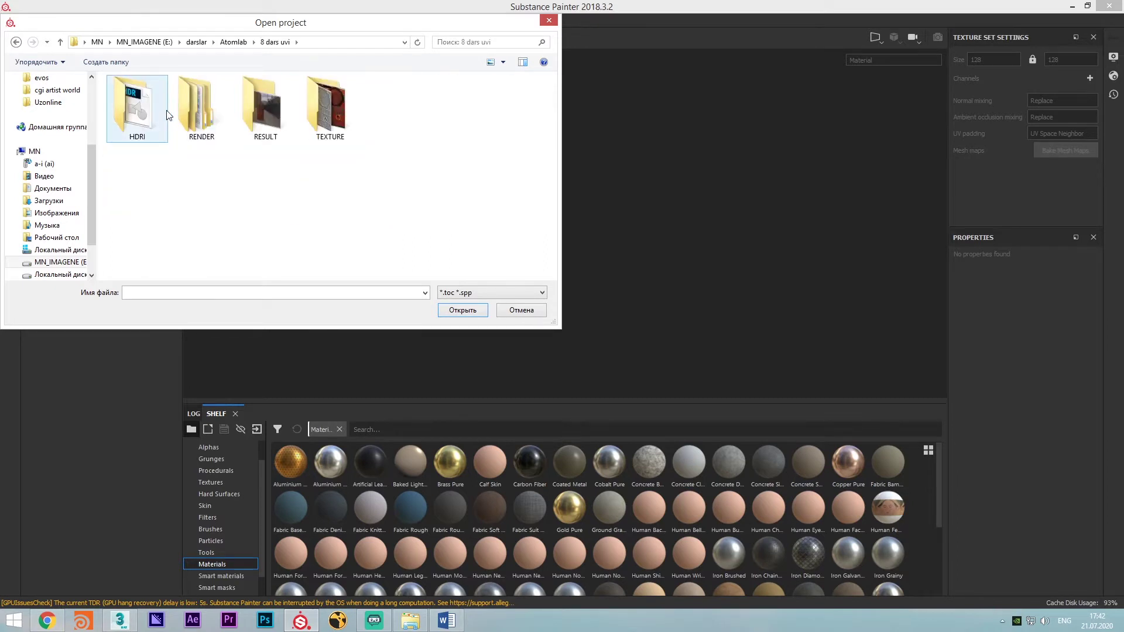
pyautogui.press('BackSpace')
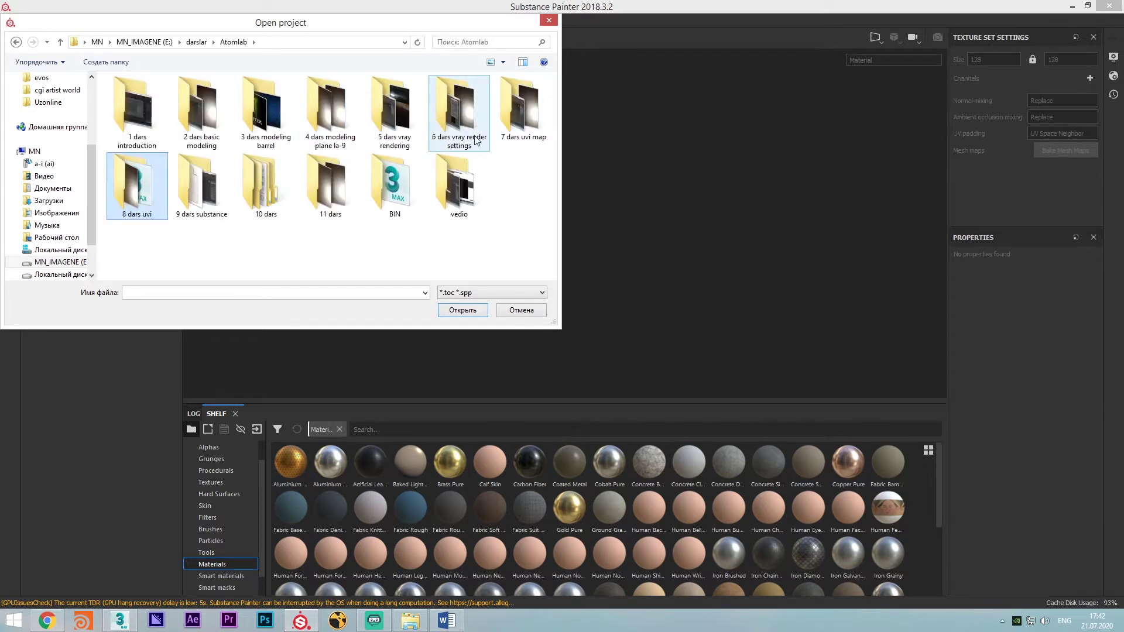
pyautogui.doubleClick(523, 122)
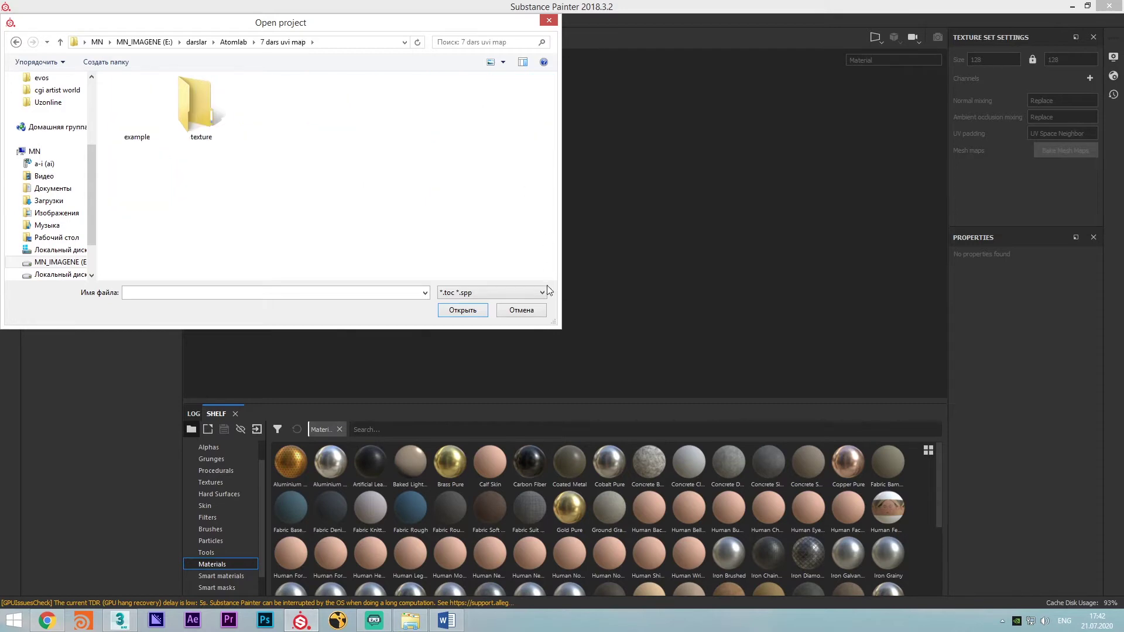
pyautogui.click(520, 309)
# Create a new project from the barrel.FBX mesh in the 9 dars substance folder
pyautogui.hotkey('ctrl', 'n')
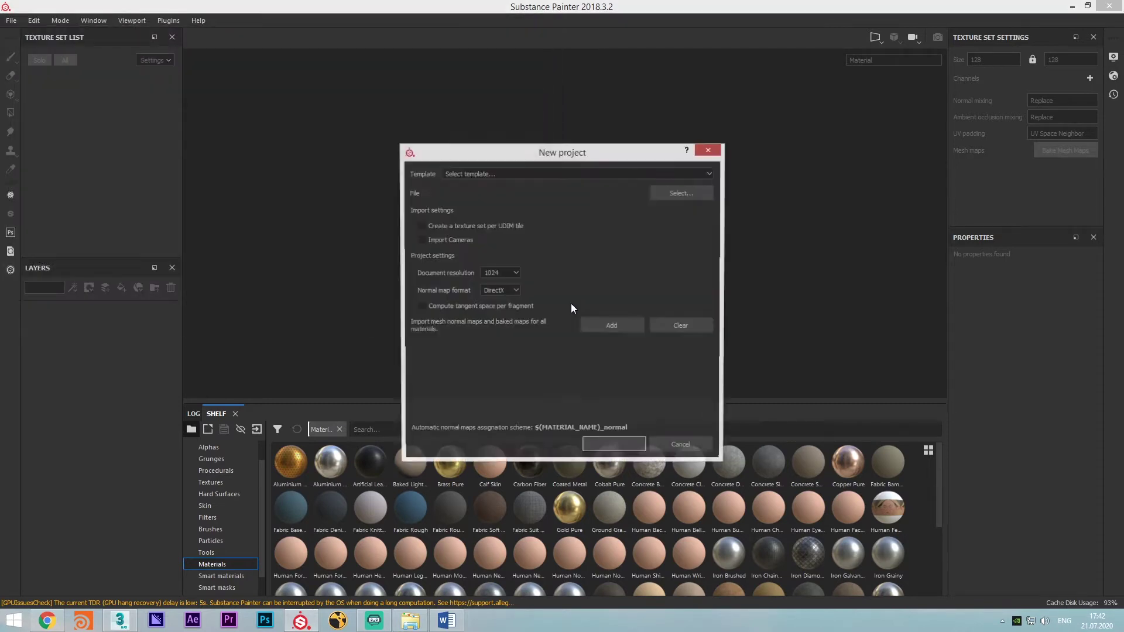
pyautogui.click(667, 191)
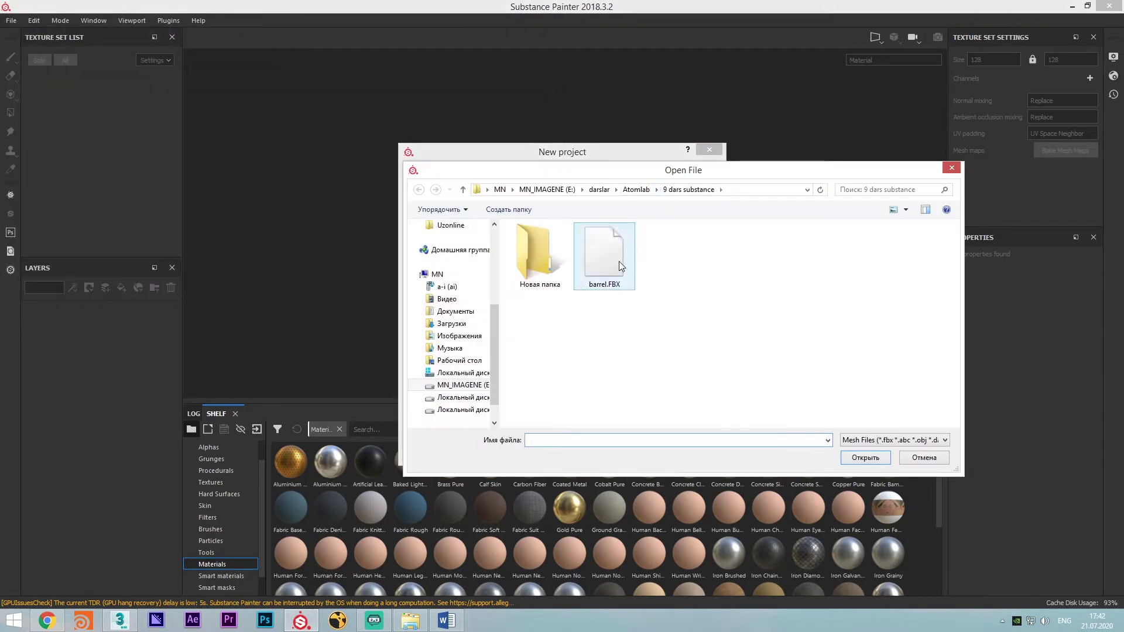
pyautogui.doubleClick(619, 261)
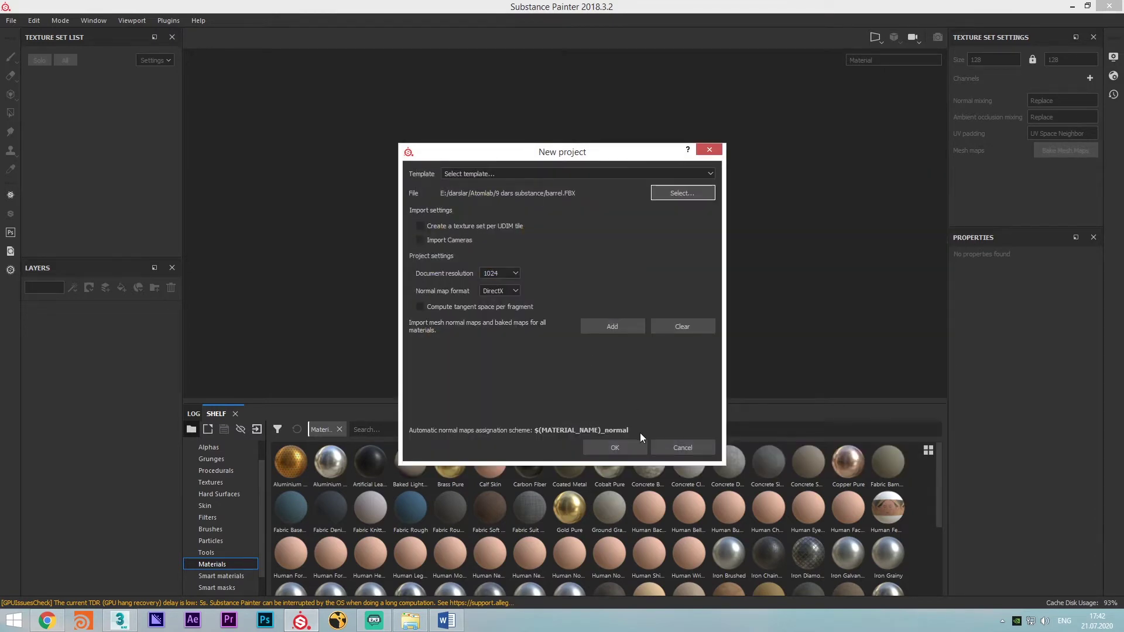
pyautogui.click(626, 447)
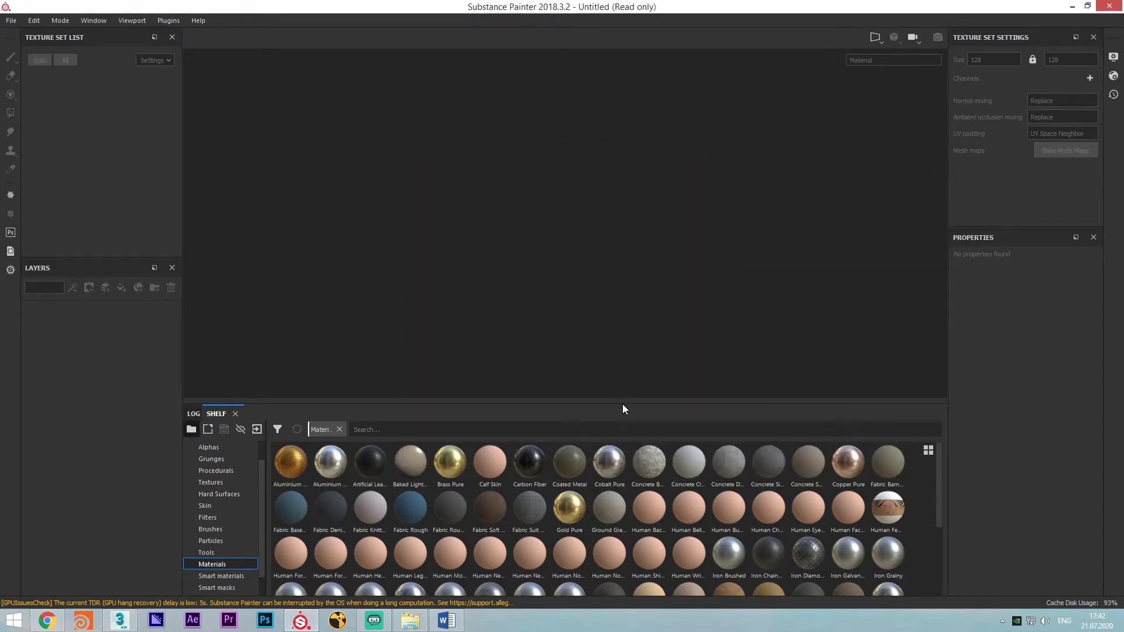
# Bake the mesh maps for all texture sets of the barrel model
pyautogui.scroll(-5, 558, 198)
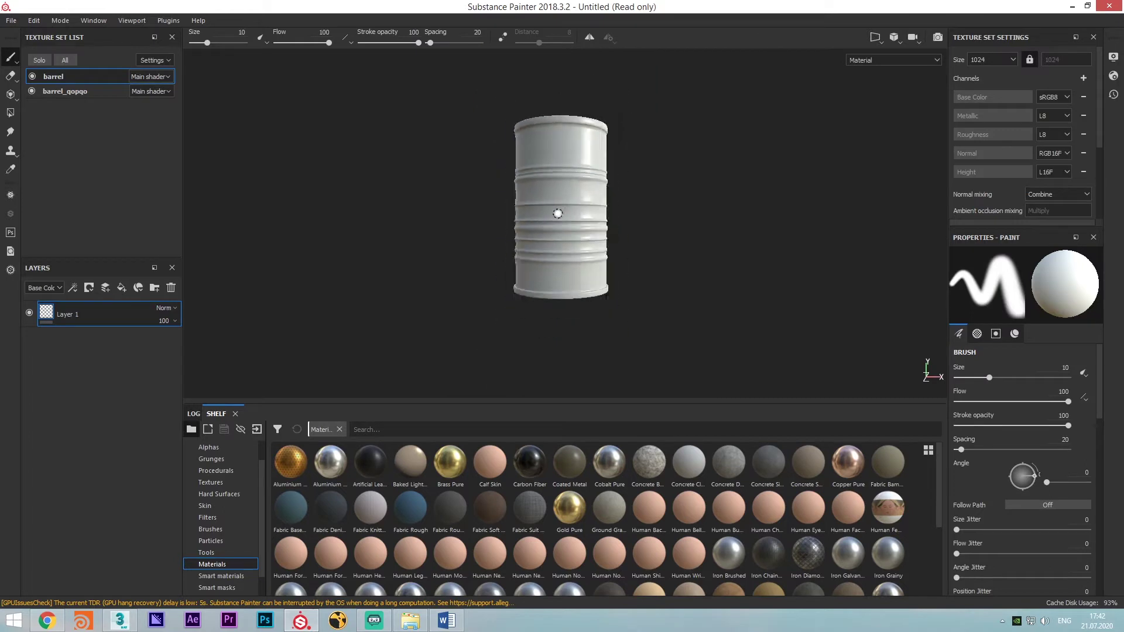
pyautogui.keyDown('alt'); pyautogui.moveTo(557, 214); pyautogui.dragTo(409, 231); pyautogui.keyUp('alt')
pyautogui.keyDown('alt'); pyautogui.moveTo(579, 188); pyautogui.dragTo(560, 212, button='middle'); pyautogui.keyUp('alt')
pyautogui.scroll(4, 552, 208)
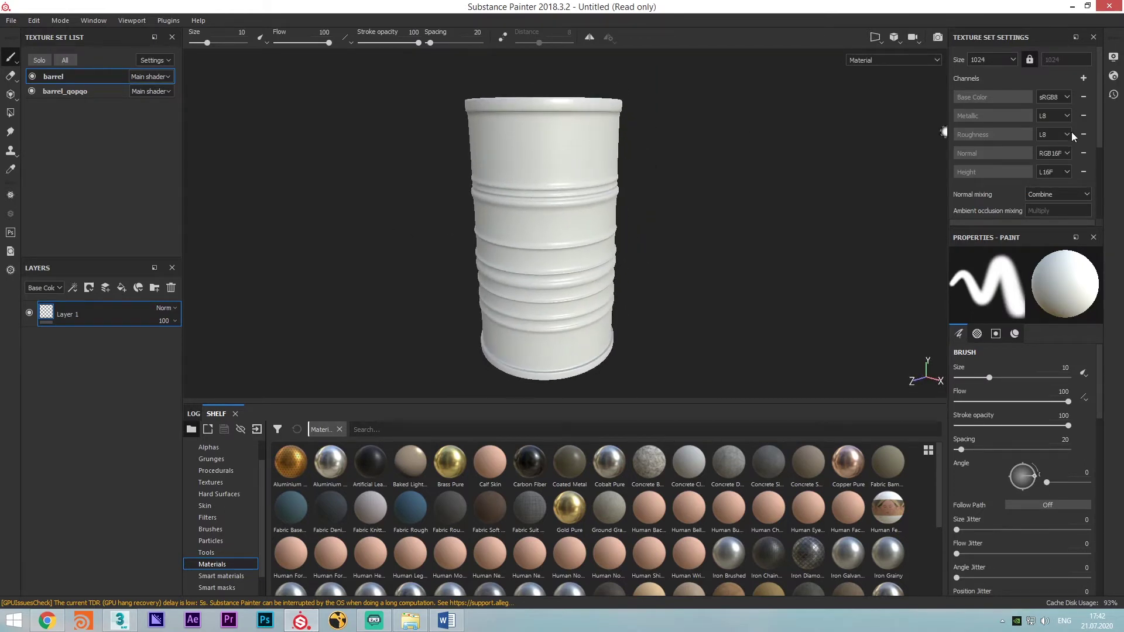
pyautogui.scroll(-3, 1059, 179)
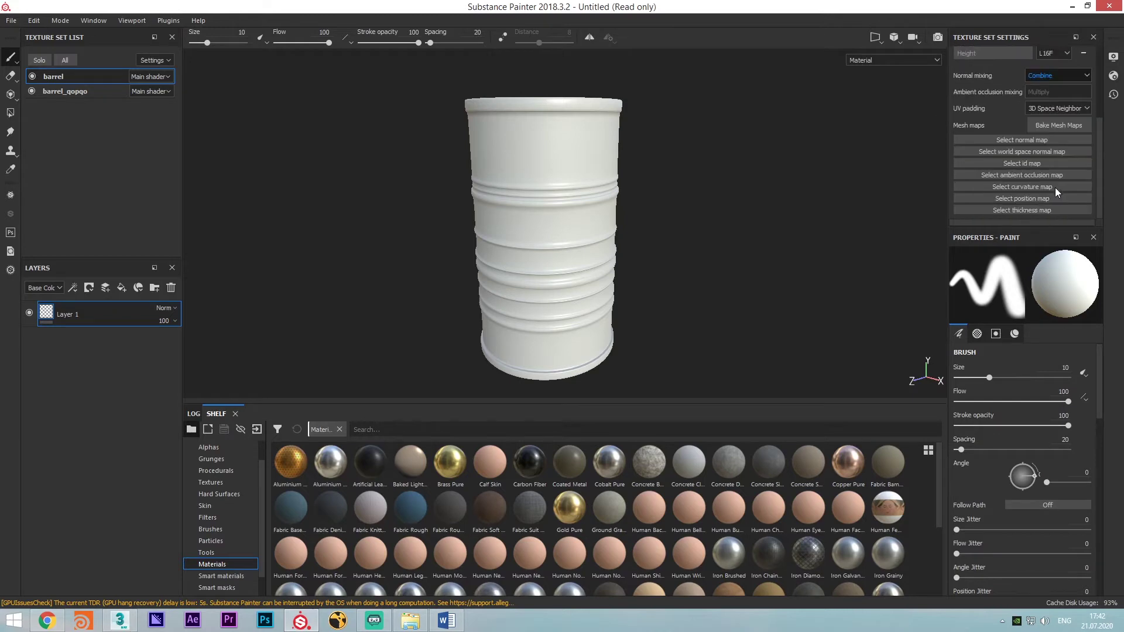
pyautogui.click(1060, 126)
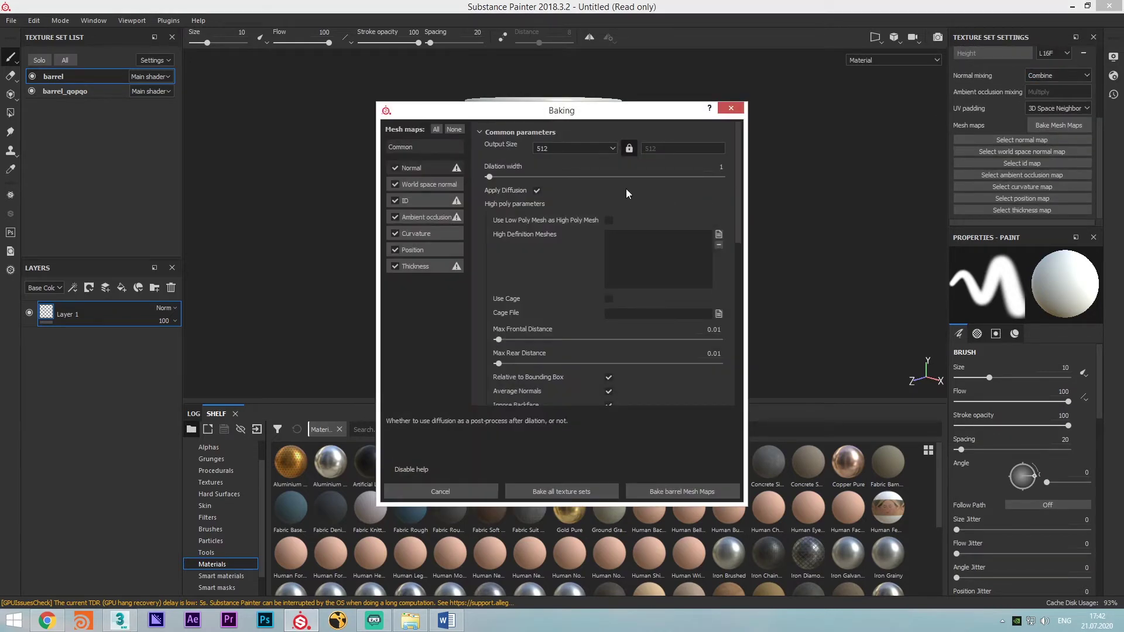
pyautogui.click(607, 489)
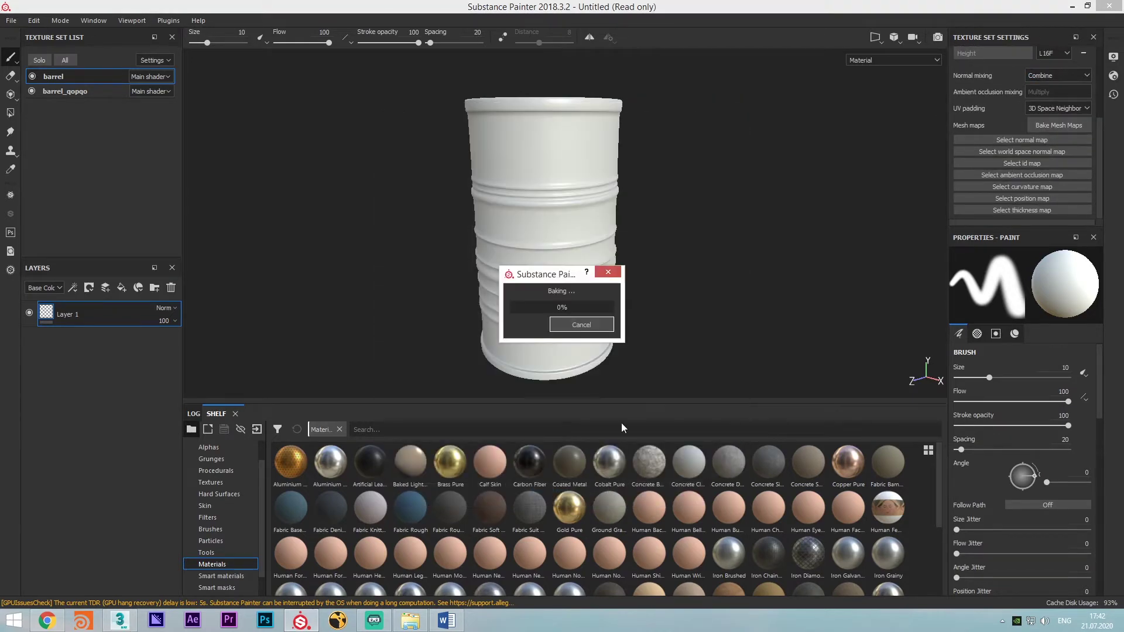
pyautogui.moveTo(544, 277); pyautogui.dragTo(791, 151)
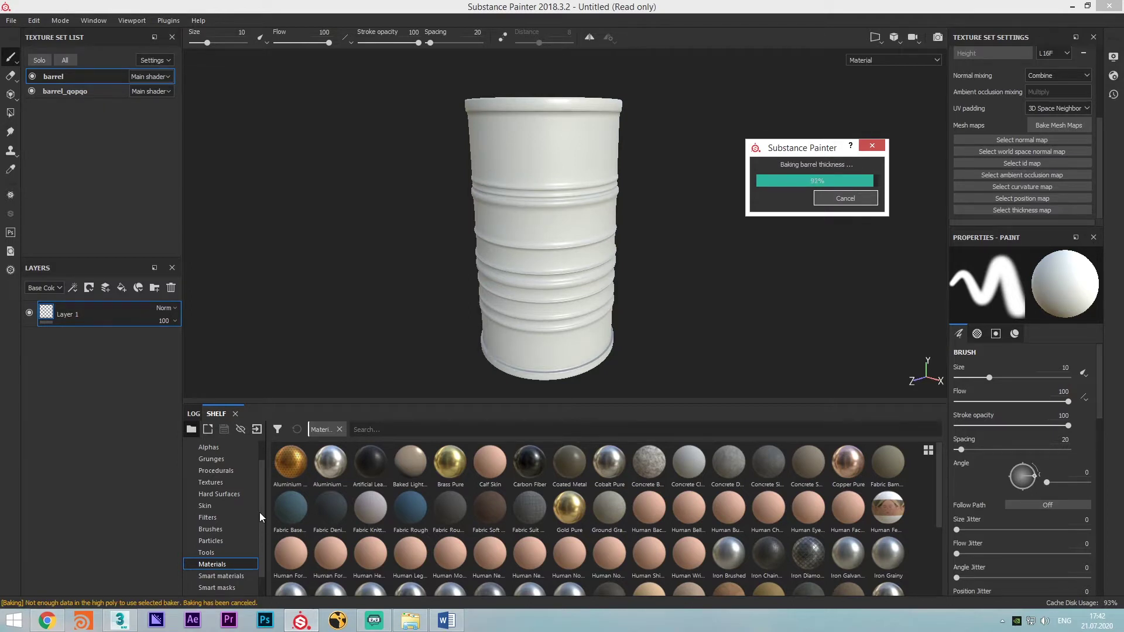
pyautogui.press('Return')
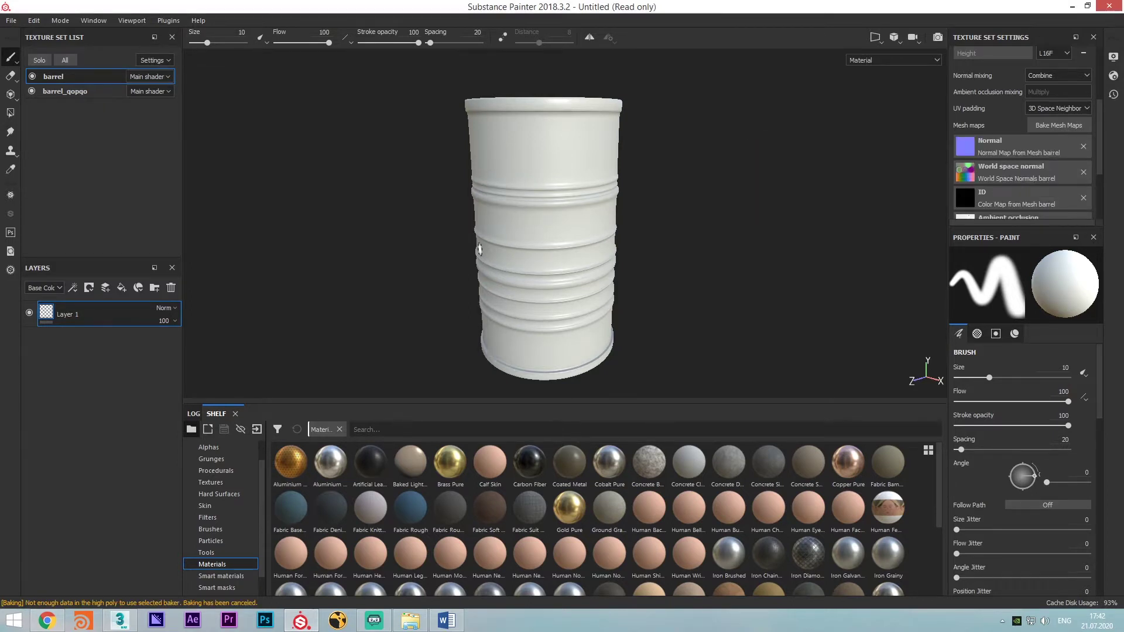
# Apply the Machinery smart material to the barrel body
pyautogui.keyDown('alt'); pyautogui.moveTo(518, 257); pyautogui.dragTo(522, 243, button='middle'); pyautogui.keyUp('alt')
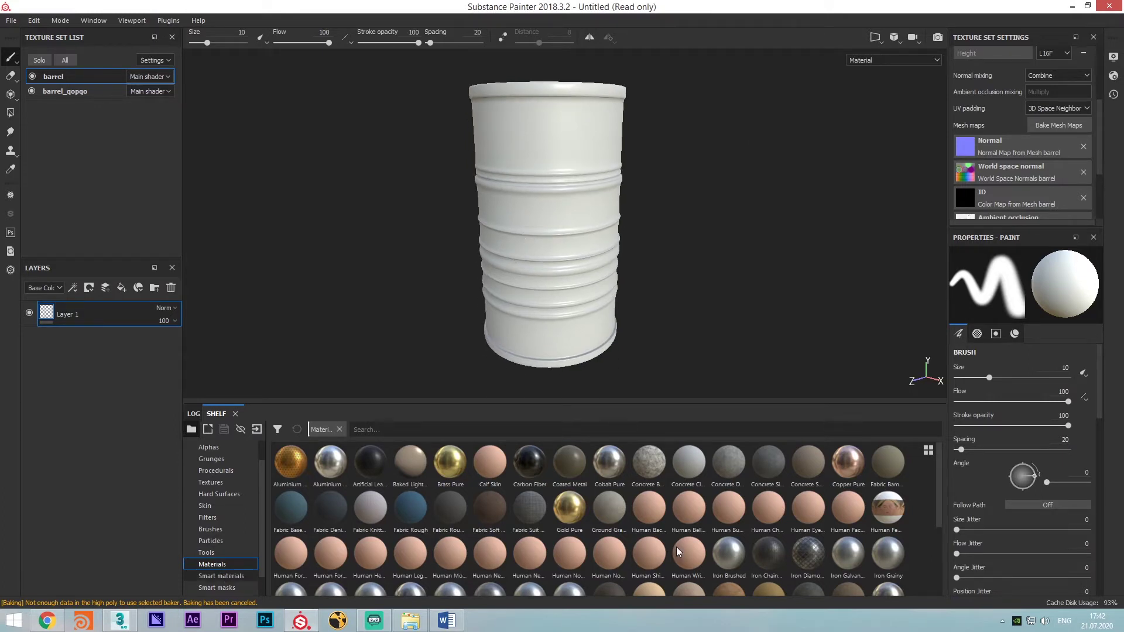
pyautogui.press('Down')
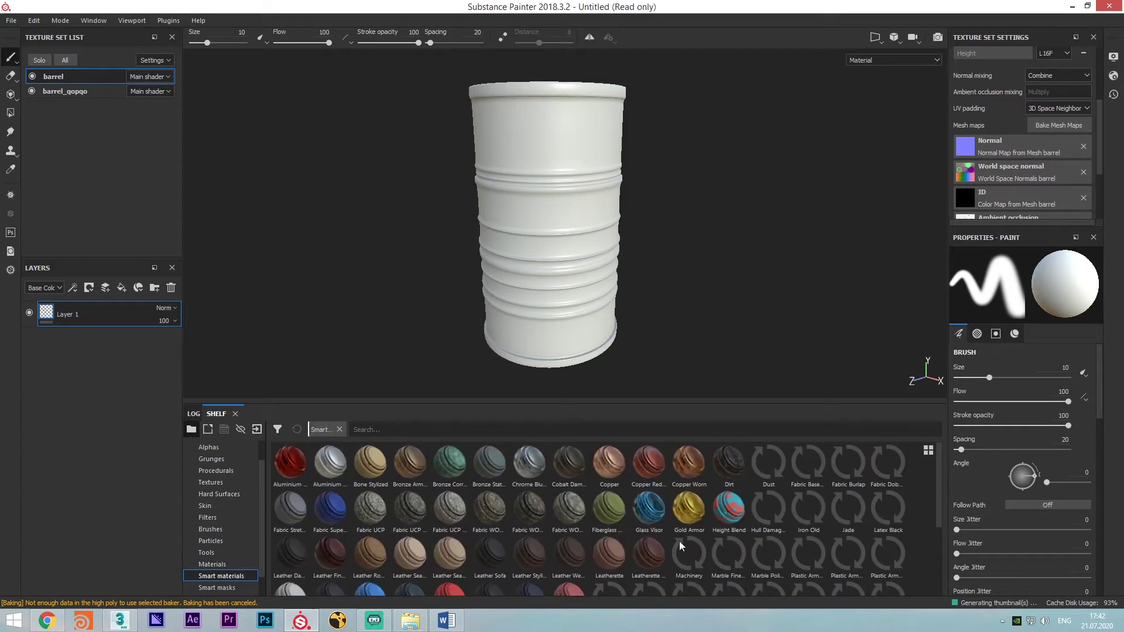
pyautogui.scroll(-1, 939, 479)
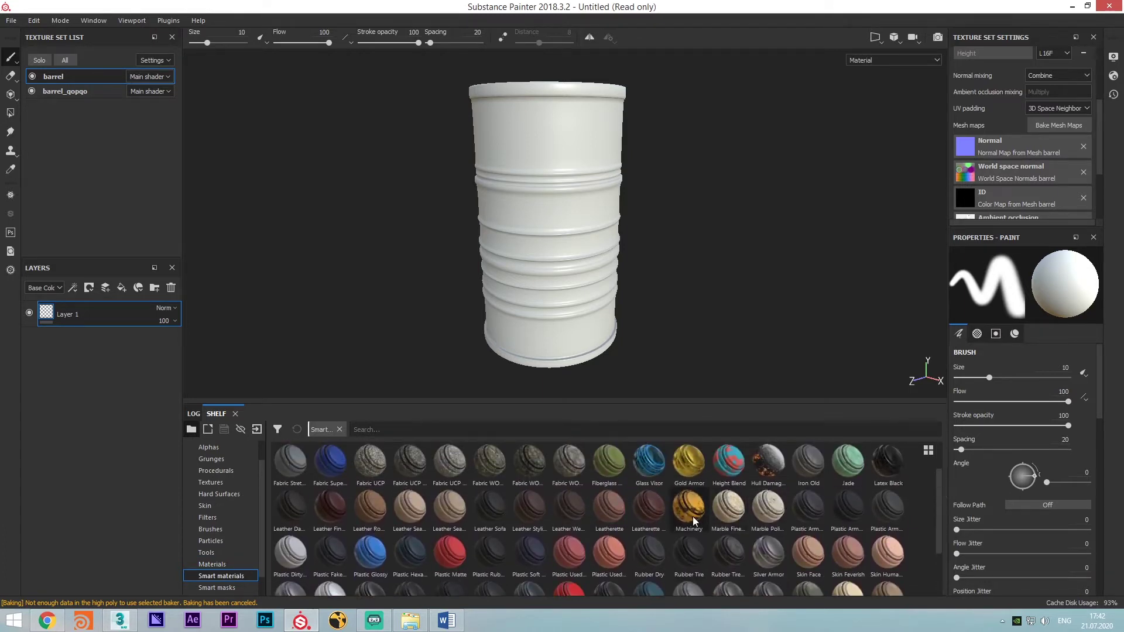
pyautogui.moveTo(693, 516); pyautogui.dragTo(547, 234)
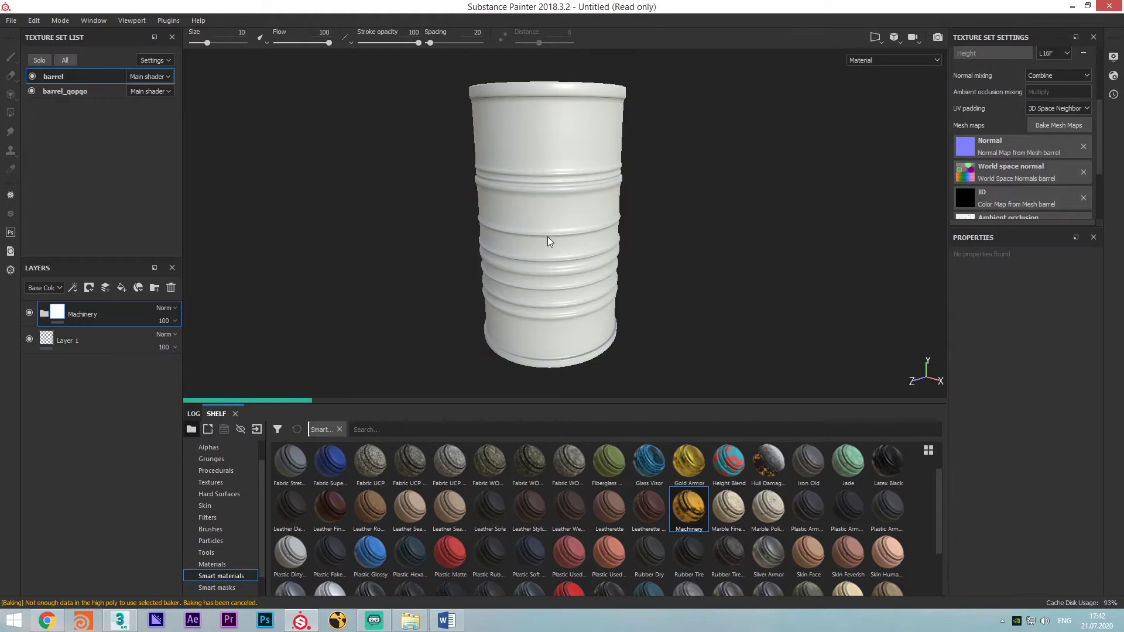
# Change the base color of the Metal Base layer inside the Machinery folder to dark red
pyautogui.click(44, 314)
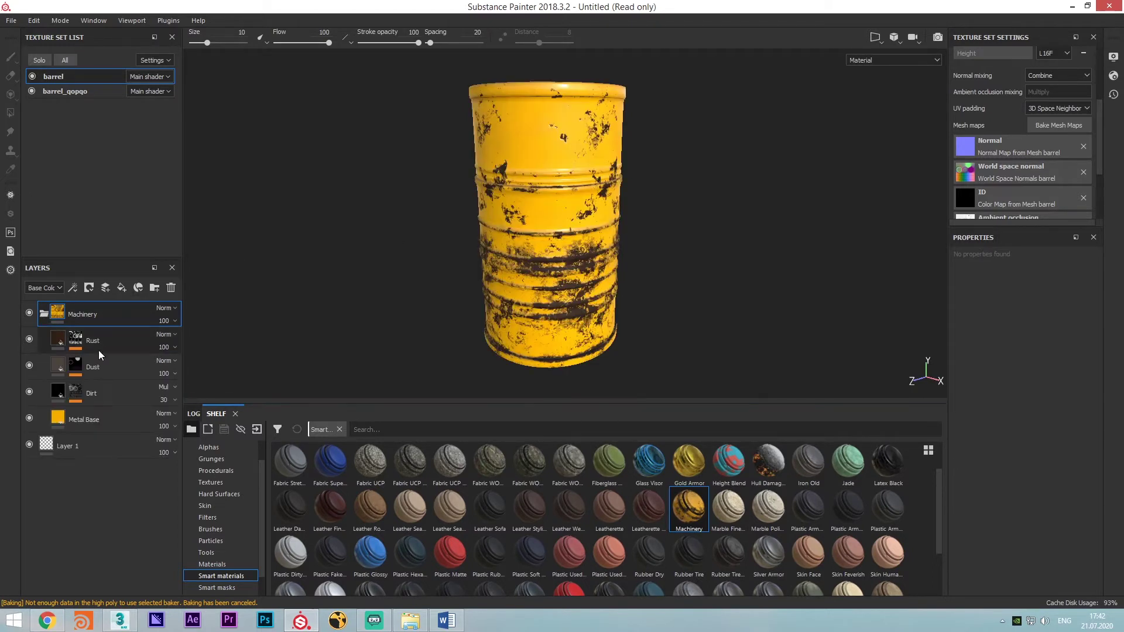
pyautogui.click(63, 420)
pyautogui.click(998, 501)
pyautogui.click(1044, 452)
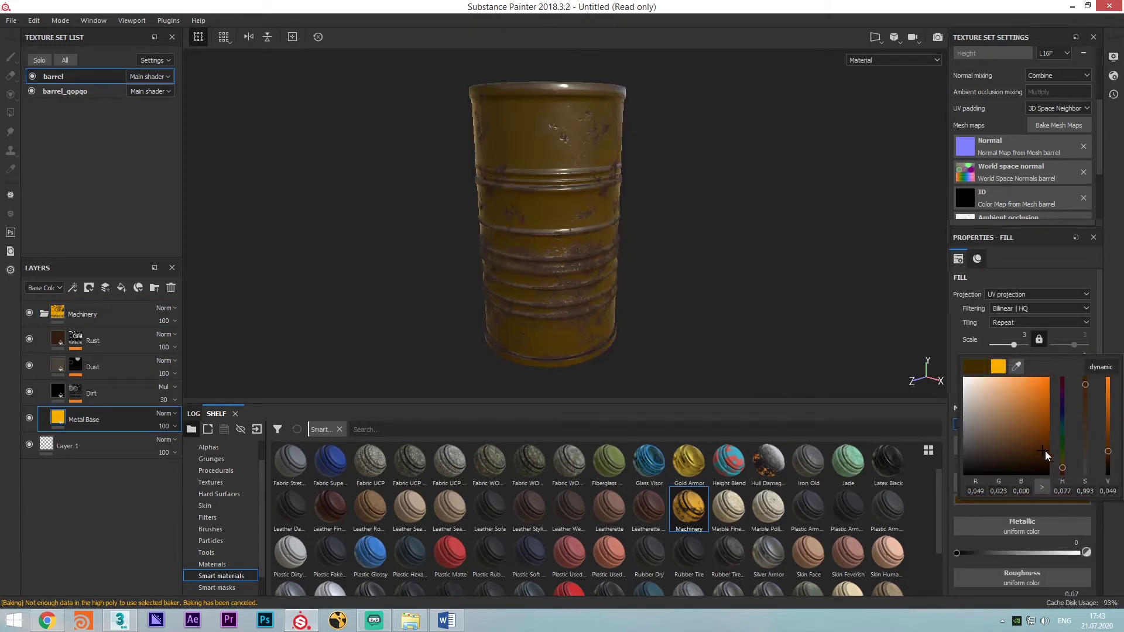
pyautogui.moveTo(1061, 409); pyautogui.dragTo(1053, 449)
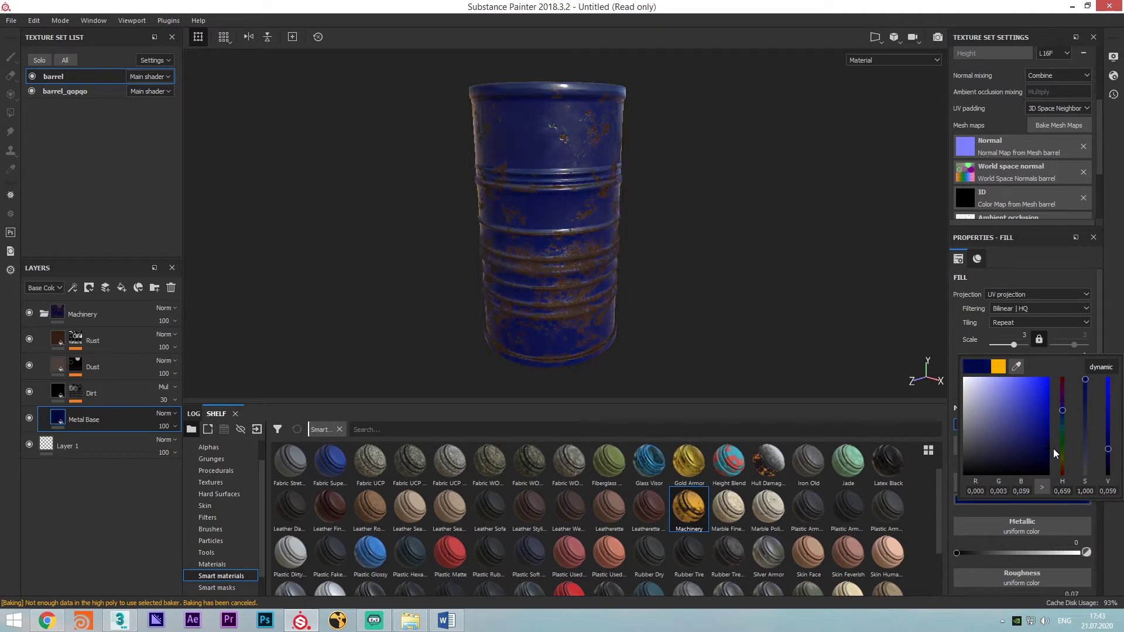
pyautogui.moveTo(1061, 393); pyautogui.dragTo(1064, 386)
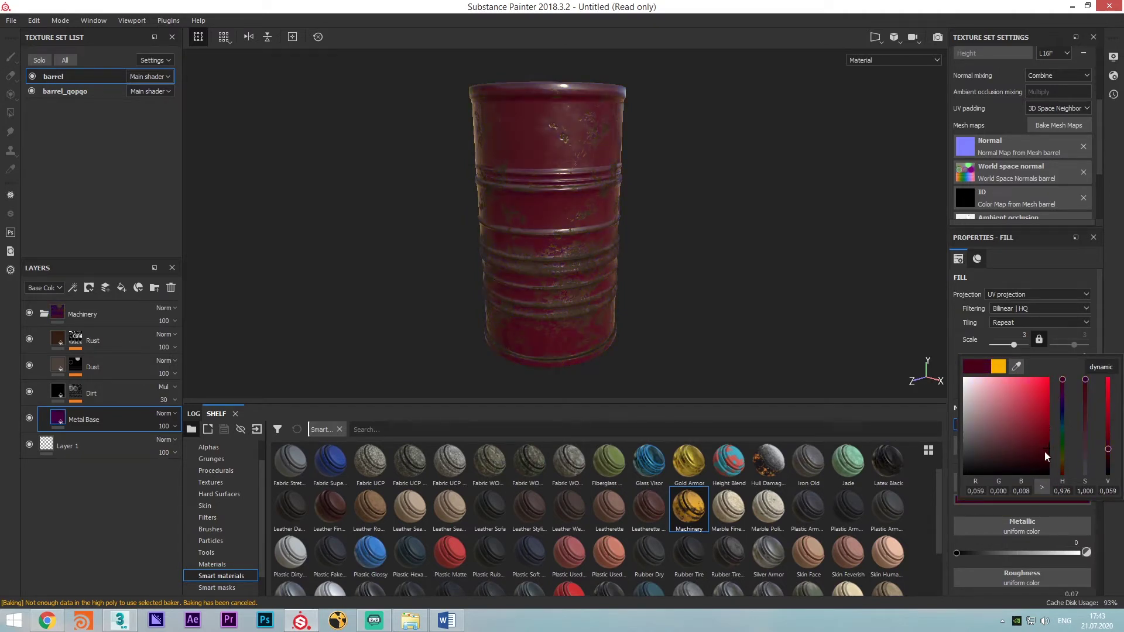
pyautogui.moveTo(1045, 454); pyautogui.dragTo(1045, 456)
pyautogui.click(700, 237)
# Examine the barrel's worn red paint close up from several angles and under rotated environment lighting
pyautogui.keyDown('alt'); pyautogui.moveTo(489, 217); pyautogui.dragTo(527, 197, button='middle'); pyautogui.keyUp('alt')
pyautogui.scroll(-3, 513, 200)
pyautogui.scroll(4, 516, 182)
pyautogui.scroll(4, 545, 193)
pyautogui.keyDown('alt'); pyautogui.moveTo(586, 186); pyautogui.dragTo(592, 186); pyautogui.keyUp('alt')
pyautogui.scroll(-5, 514, 213)
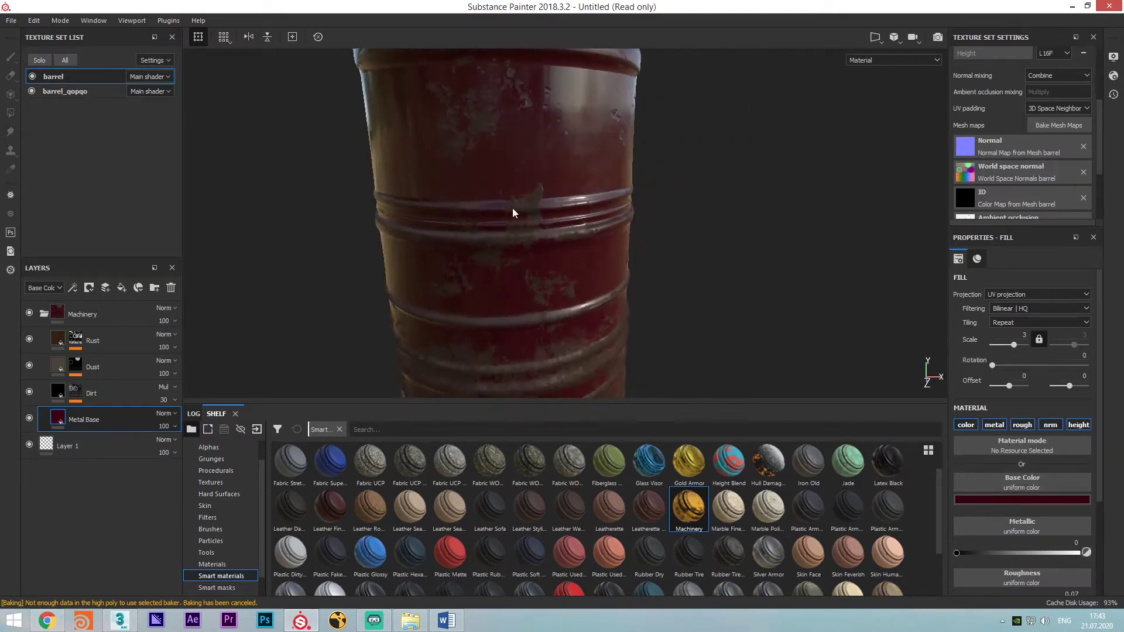
pyautogui.moveTo(514, 213); pyautogui.dragTo(531, 170, button='middle')
pyautogui.scroll(5, 515, 218)
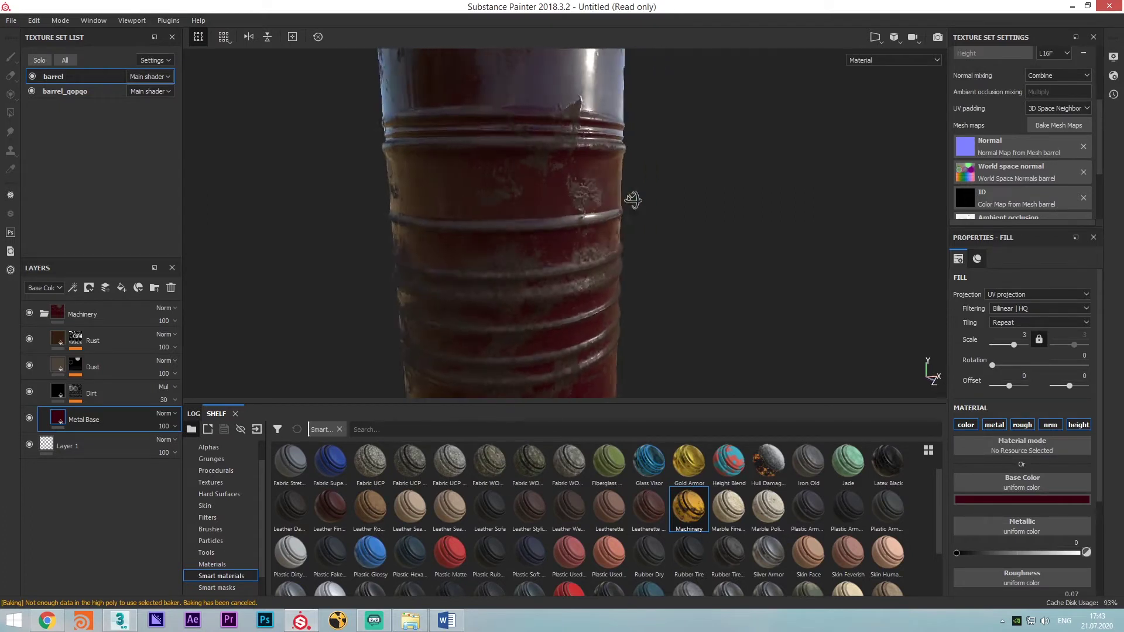
pyautogui.scroll(-4, 527, 204)
pyautogui.scroll(4, 536, 187)
pyautogui.keyDown('alt'); pyautogui.moveTo(536, 188); pyautogui.dragTo(509, 202); pyautogui.keyUp('alt')
pyautogui.keyDown('shift'); pyautogui.moveTo(682, 206); pyautogui.dragTo(469, 194, button='right'); pyautogui.keyUp('shift')
# Apply the Steel Painted smart material to the small round cap on the barrel's lid
pyautogui.keyDown('alt'); pyautogui.moveTo(468, 195); pyautogui.dragTo(603, 166); pyautogui.keyUp('alt')
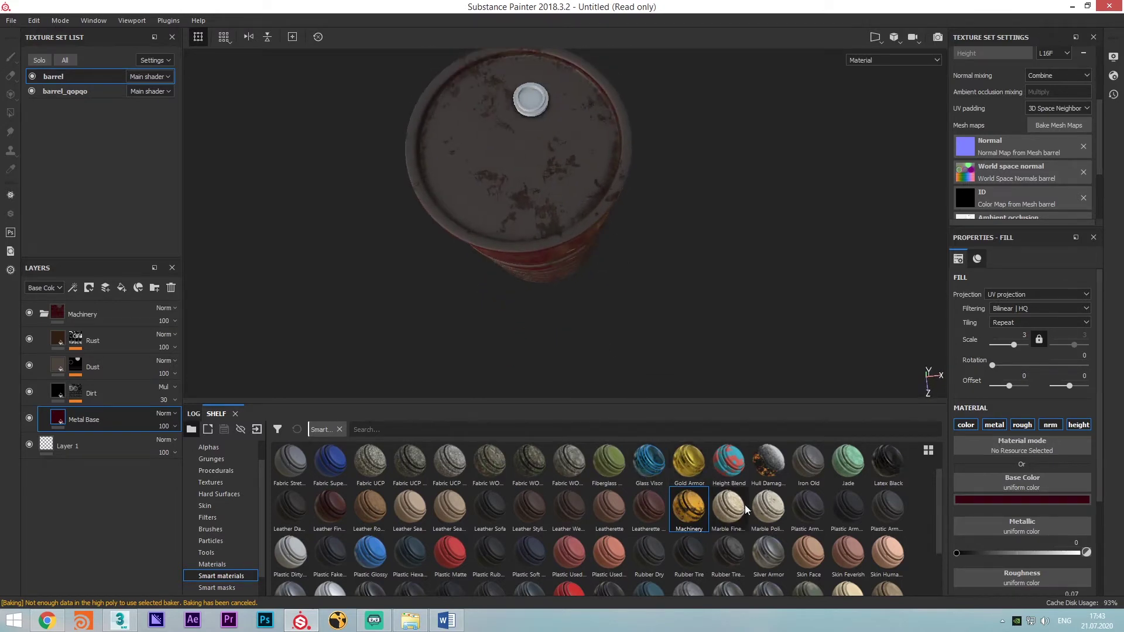
pyautogui.scroll(-2, 743, 509)
pyautogui.moveTo(570, 521)
pyautogui.mouseDown()
pyautogui.moveTo(589, 301)
pyautogui.moveTo(527, 113)
pyautogui.moveTo(519, 176)
pyautogui.moveTo(690, 135)
pyautogui.mouseUp()
pyautogui.scroll(5, 508, 196)
pyautogui.scroll(-3, 649, 174)
pyautogui.scroll(-5, 650, 174)
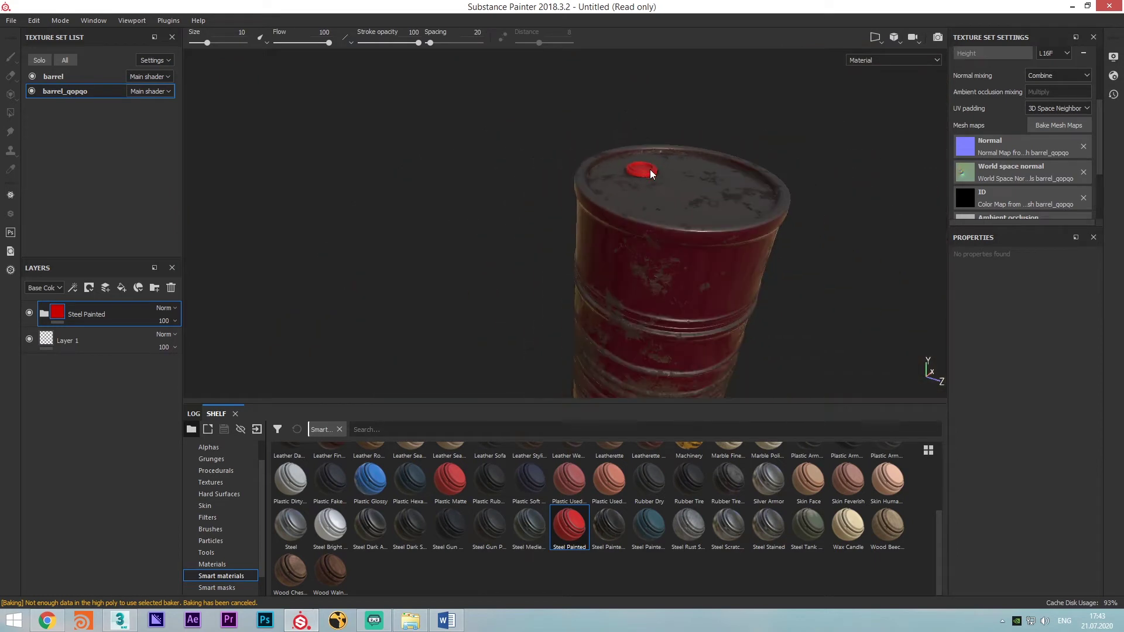
pyautogui.keyDown('alt'); pyautogui.moveTo(649, 174); pyautogui.dragTo(602, 149); pyautogui.keyUp('alt')
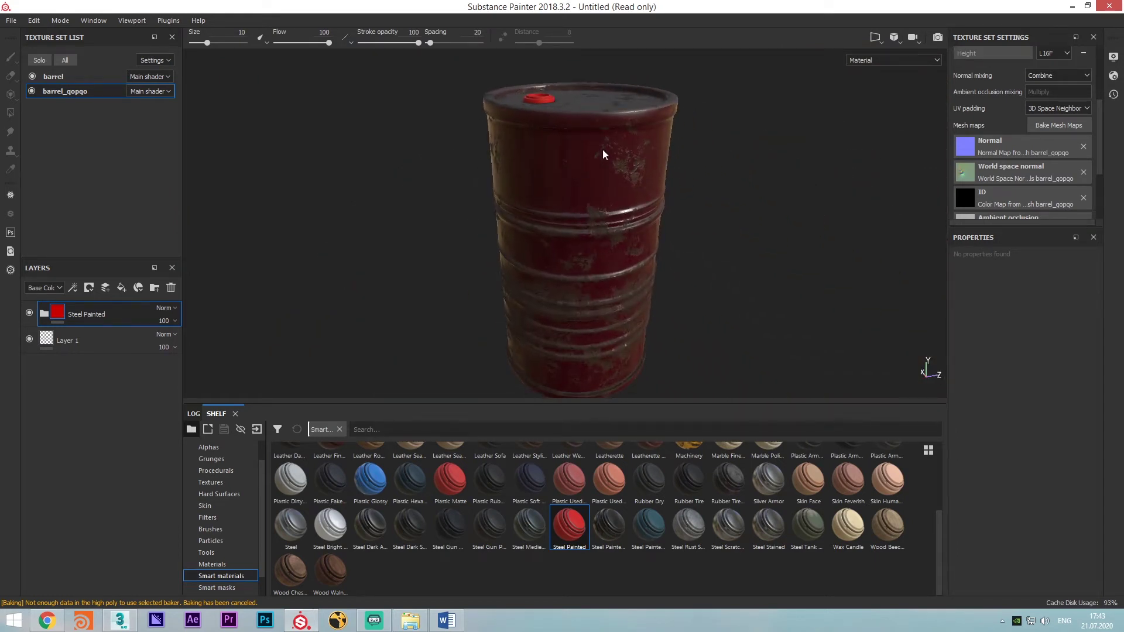
# Inspect the barrel's individual channels, including base color, roughness, height and normal, and return to the full material view
pyautogui.keyDown('alt'); pyautogui.moveTo(590, 205); pyautogui.dragTo(647, 174); pyautogui.keyUp('alt')
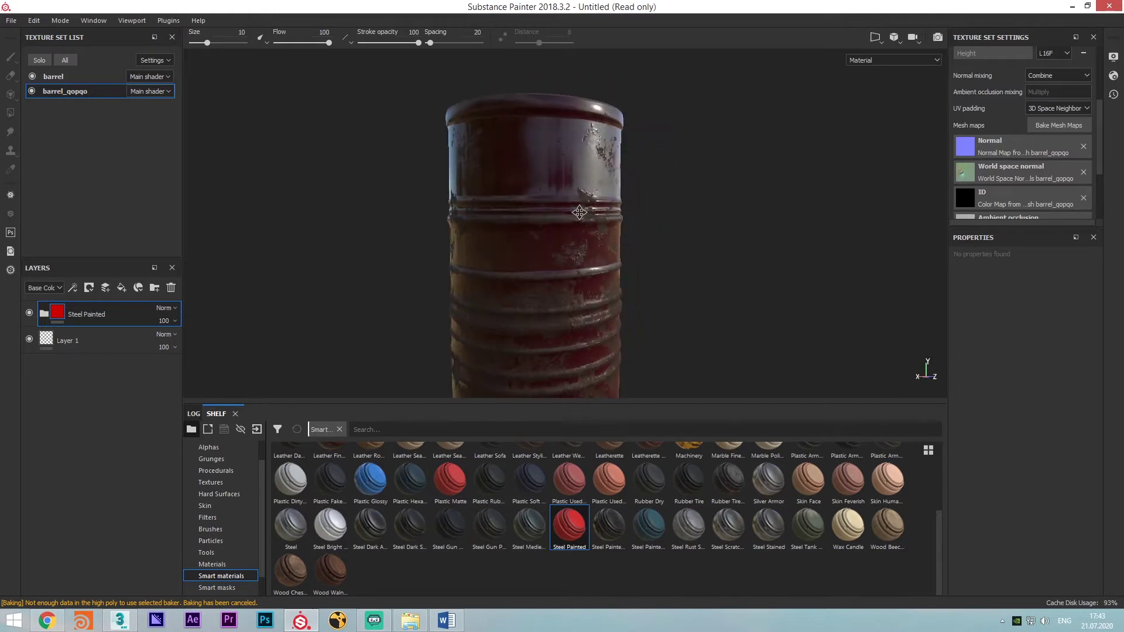
pyautogui.scroll(-4, 581, 208)
pyautogui.moveTo(581, 201)
pyautogui.keyDown('alt'); pyautogui.mouseDown()
pyautogui.moveTo(596, 170)
pyautogui.moveTo(605, 236)
pyautogui.moveTo(568, 205)
pyautogui.mouseUp(); pyautogui.keyUp('alt')
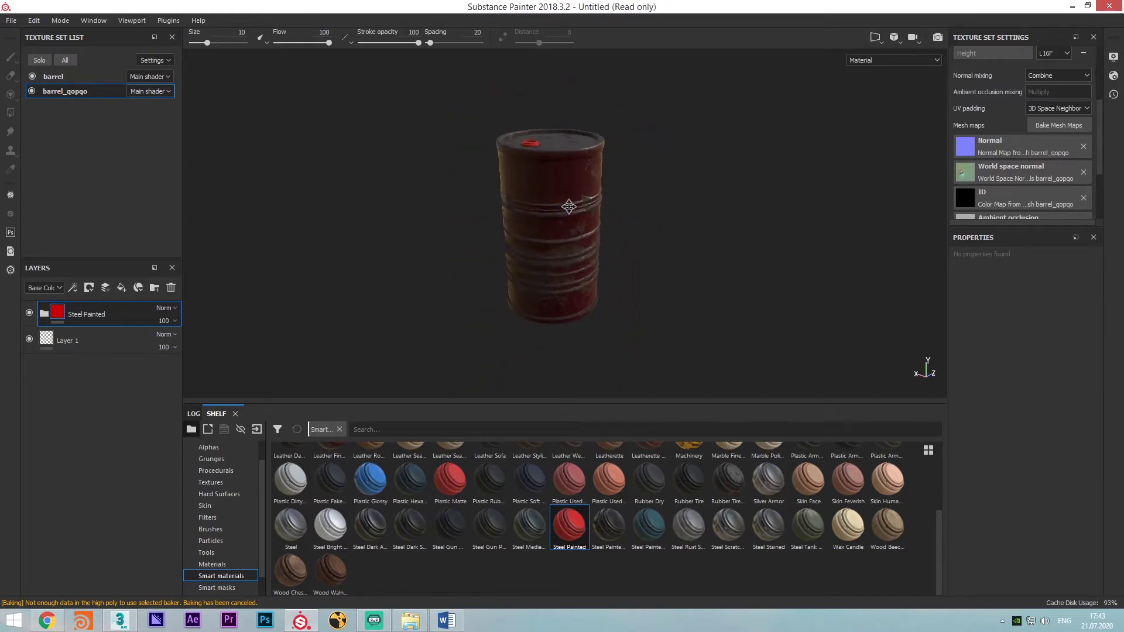
pyautogui.scroll(-3, 1013, 156)
pyautogui.scroll(-3, 754, 180)
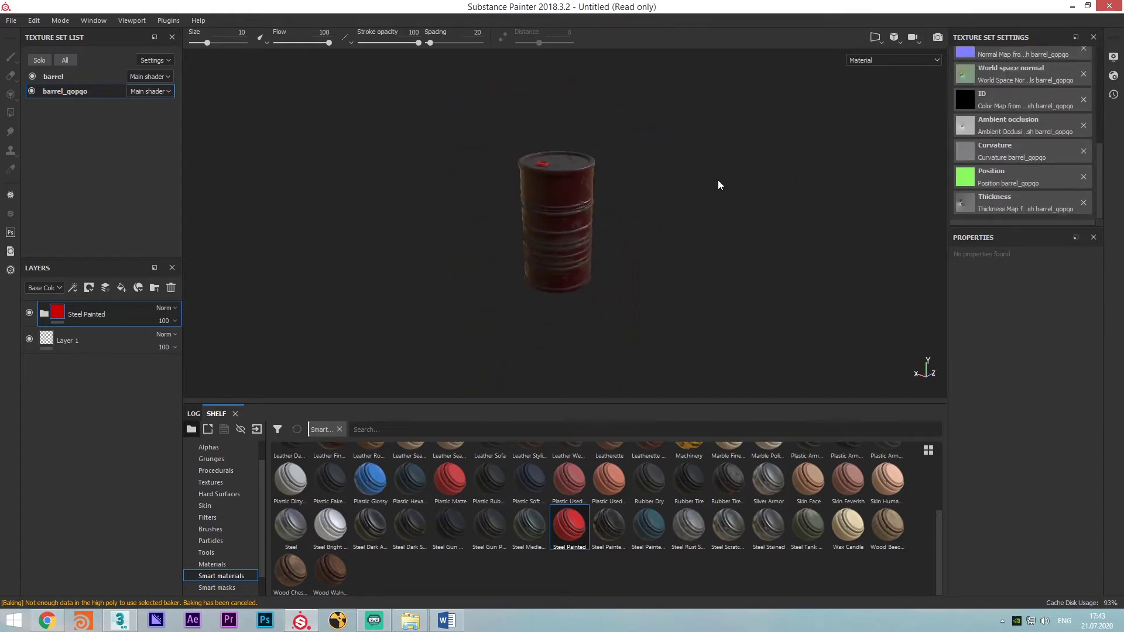
pyautogui.press('c')
pyautogui.scroll(3, 550, 199)
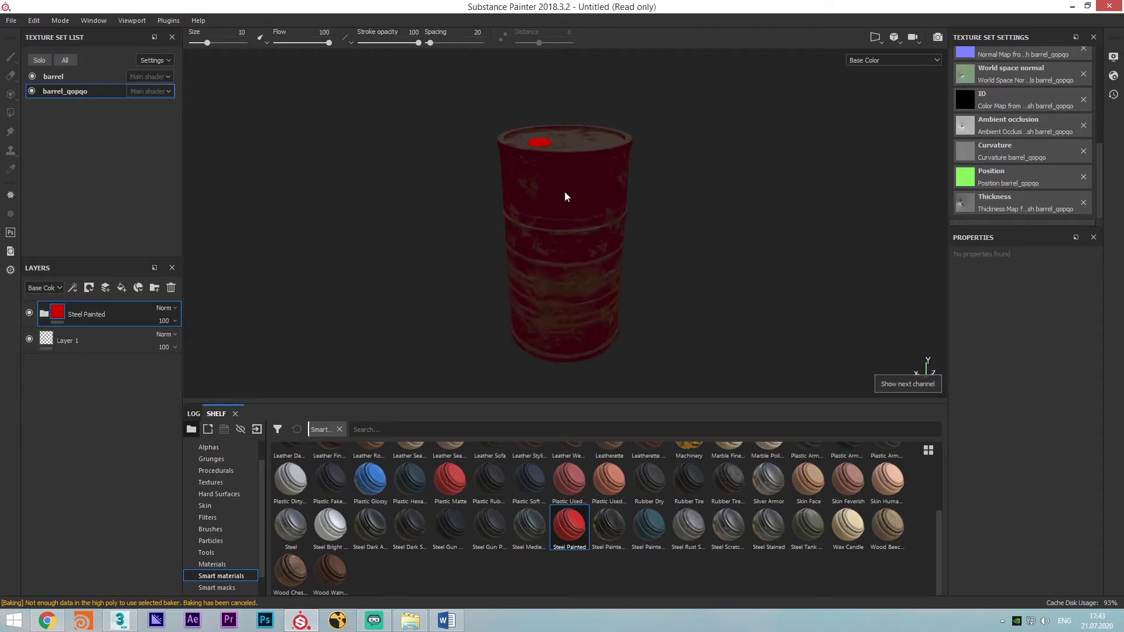
pyautogui.press('c')
pyautogui.press('c')
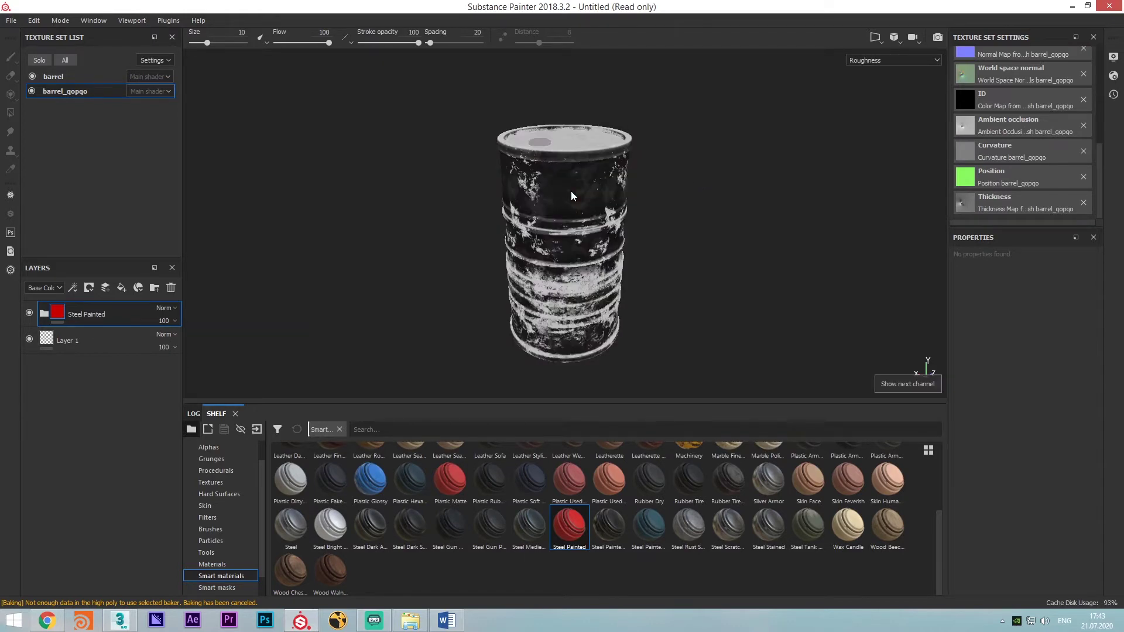
pyautogui.press('c')
pyautogui.press('c')
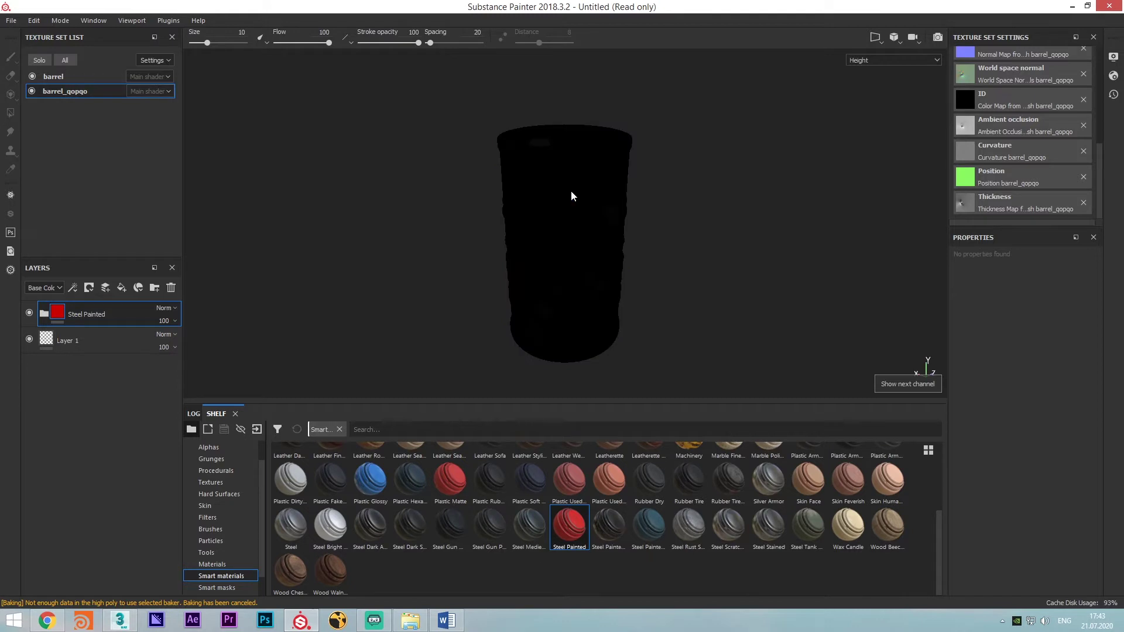
pyautogui.press('c')
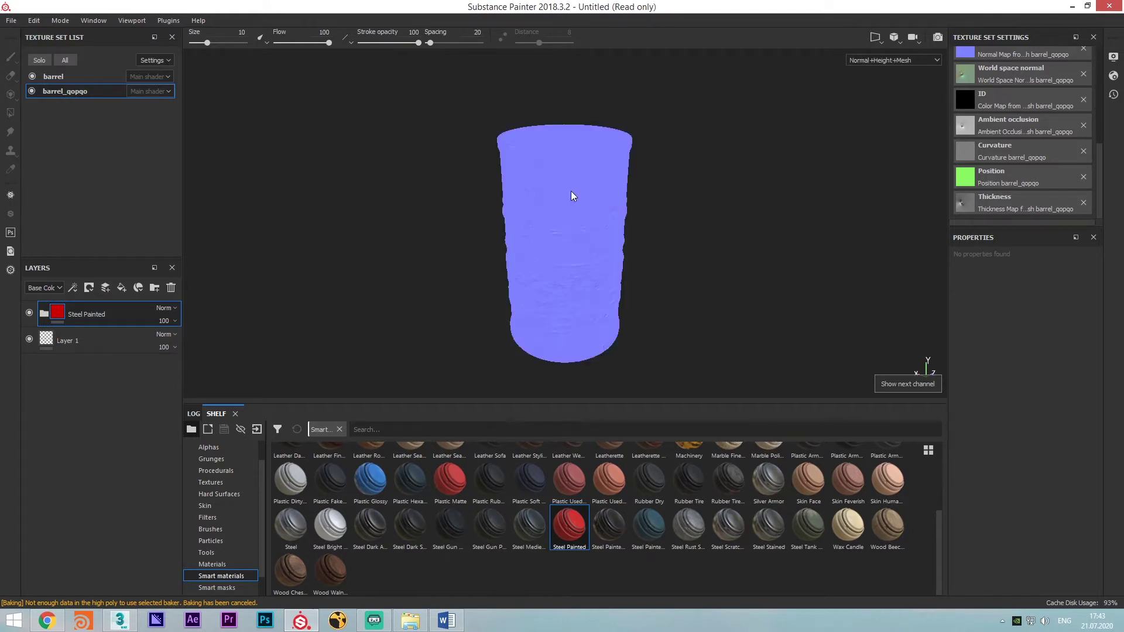
pyautogui.press('c')
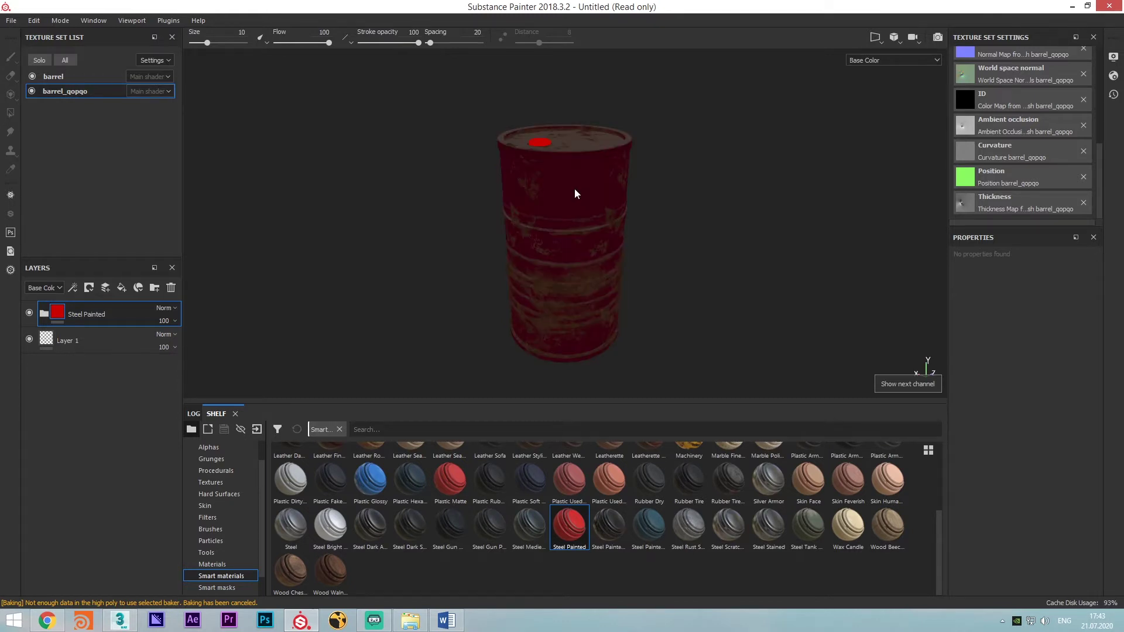
pyautogui.press('m')
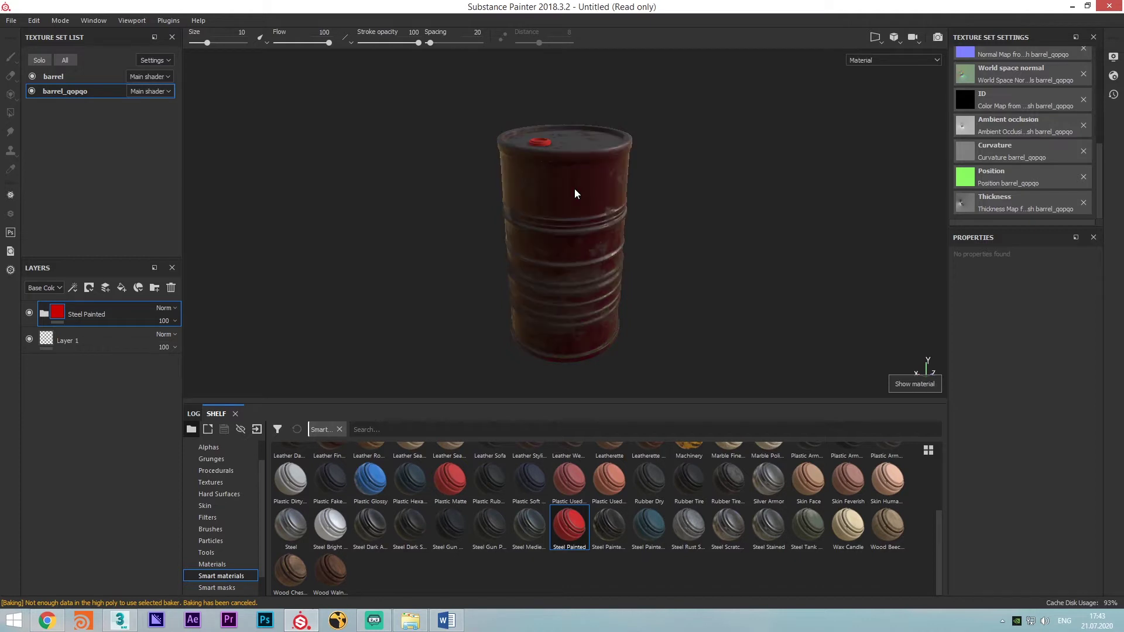
# Show the available brushes and add an empty paint layer above the Steel Painted folder in the barrel_qopqo texture set
pyautogui.keyDown('alt'); pyautogui.moveTo(544, 154); pyautogui.dragTo(700, 123); pyautogui.keyUp('alt')
pyautogui.scroll(5, 560, 219)
pyautogui.keyDown('alt'); pyautogui.moveTo(559, 218); pyautogui.dragTo(557, 264); pyautogui.keyUp('alt')
pyautogui.scroll(-5, 564, 274)
pyautogui.scroll(3, 563, 274)
pyautogui.click(215, 483)
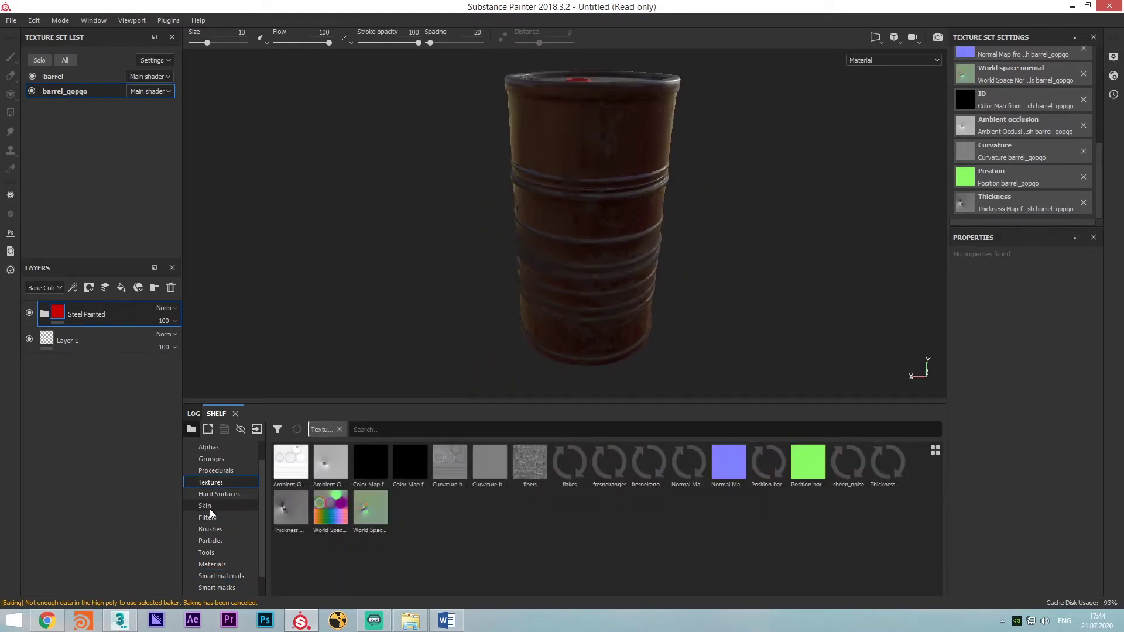
pyautogui.click(217, 529)
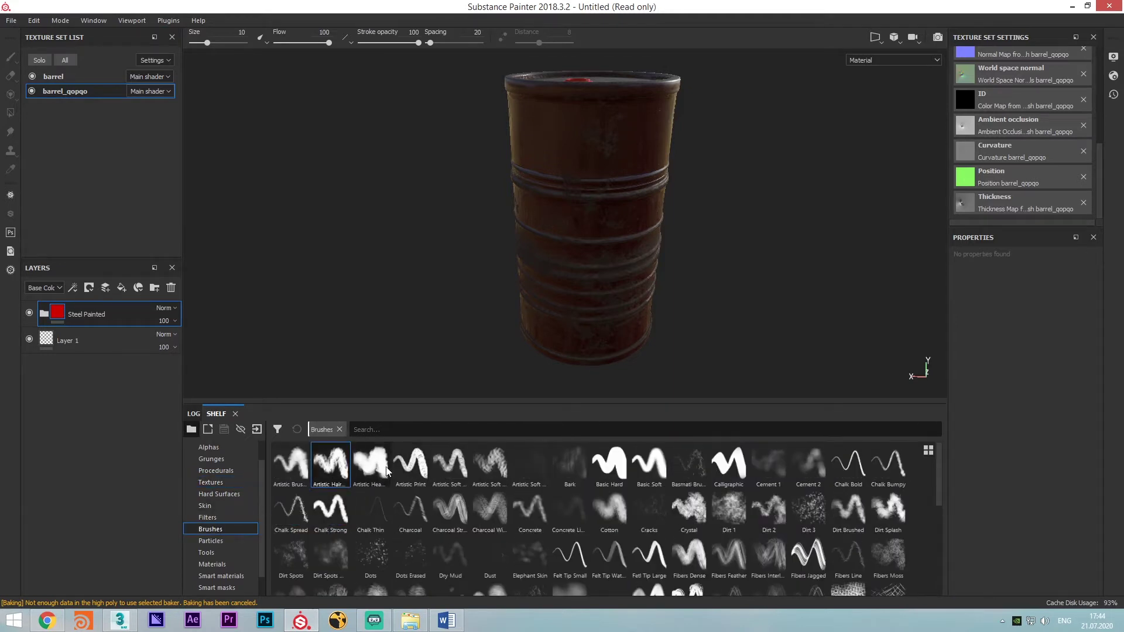
pyautogui.click(105, 287)
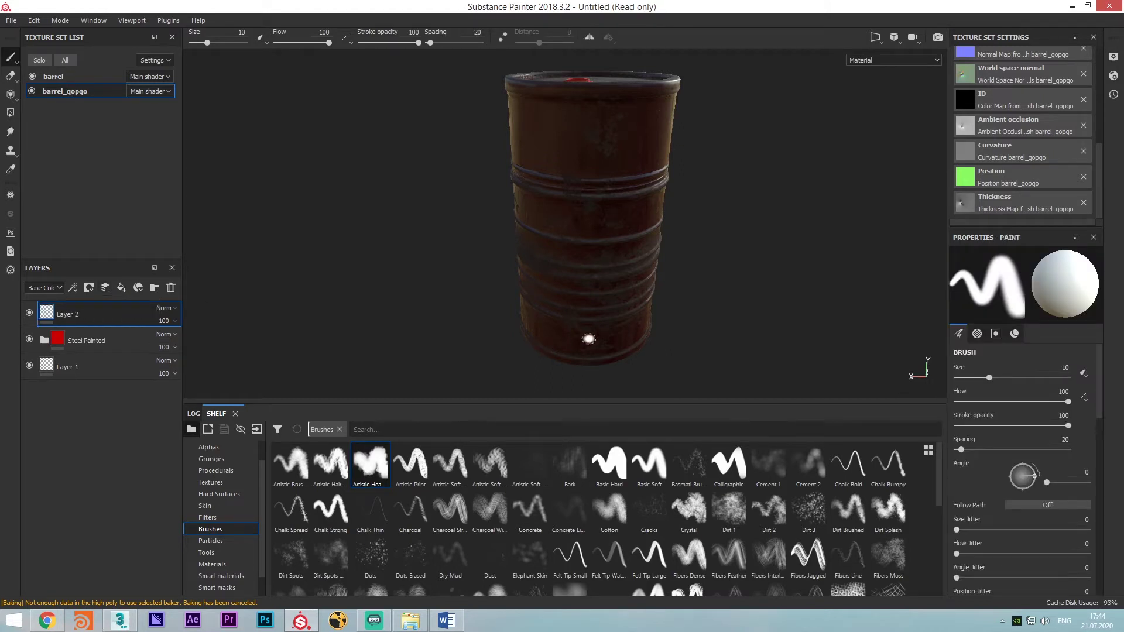
# Choose the interlaced-knot Celtic Cross alpha for the brush and enlarge the brush size to about 61.79
pyautogui.click(217, 494)
pyautogui.click(205, 506)
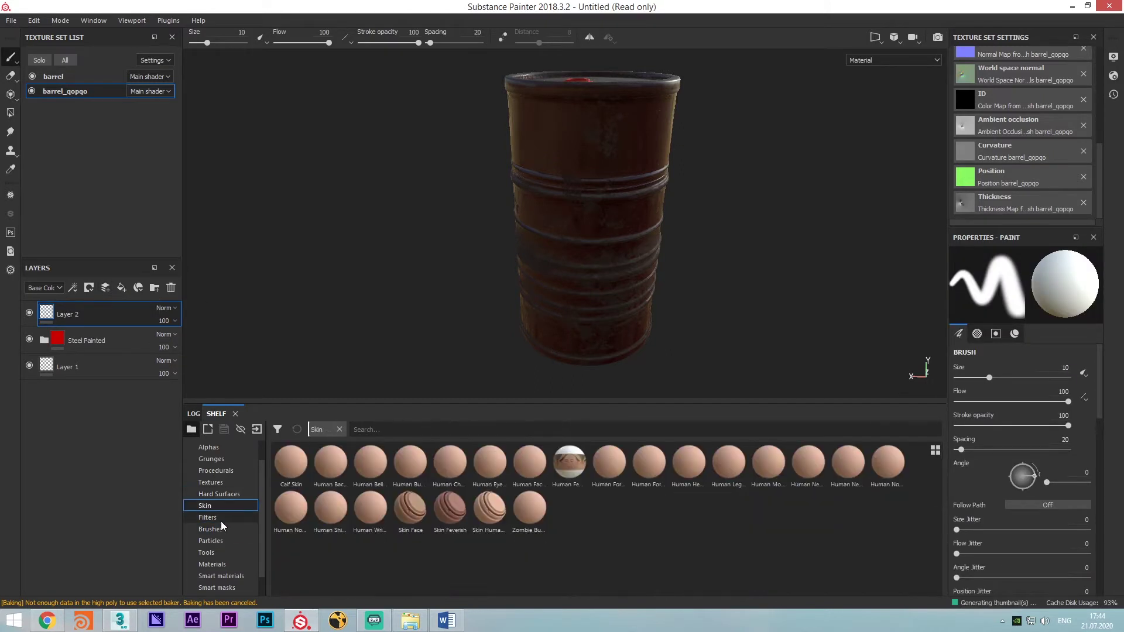
pyautogui.click(207, 517)
pyautogui.click(211, 482)
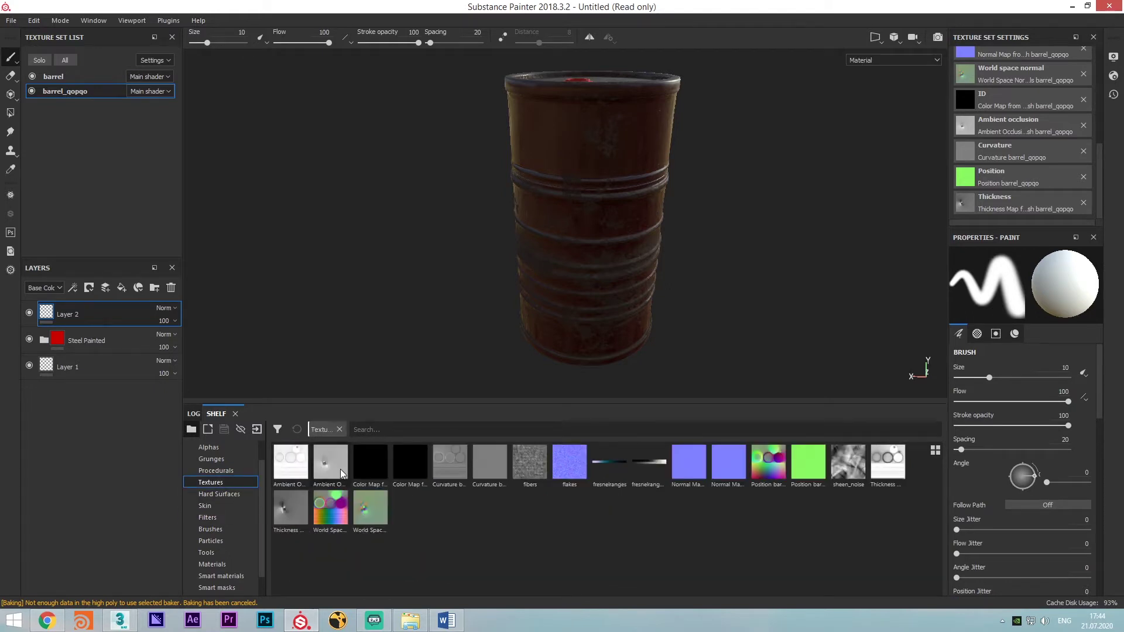
pyautogui.click(214, 528)
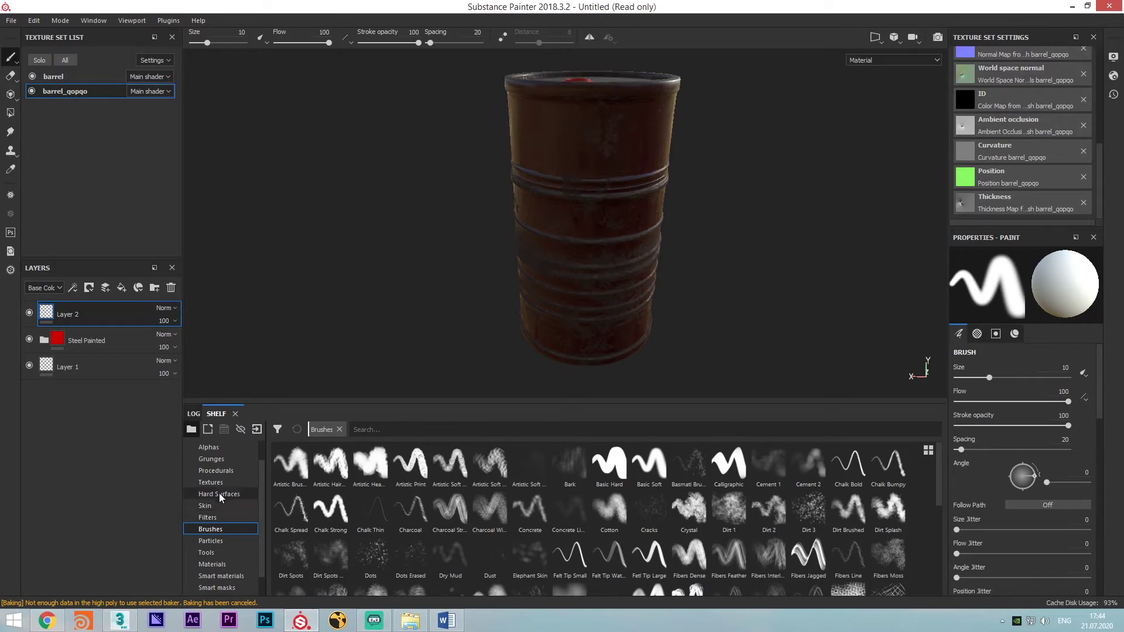
pyautogui.click(214, 447)
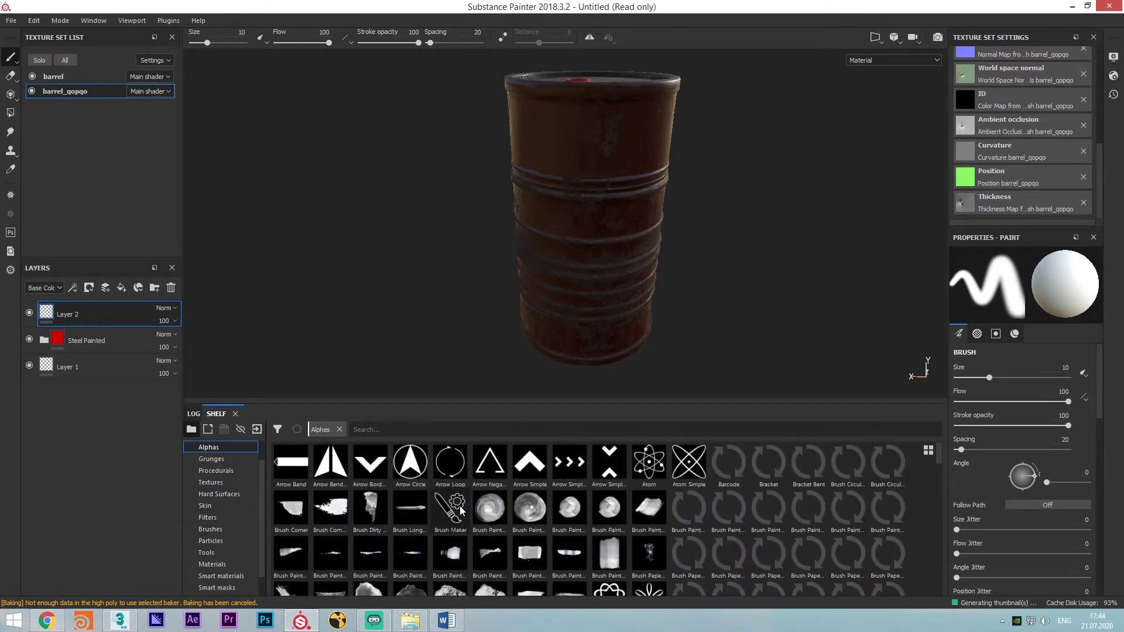
pyautogui.scroll(-5, 614, 521)
pyautogui.scroll(5, 627, 530)
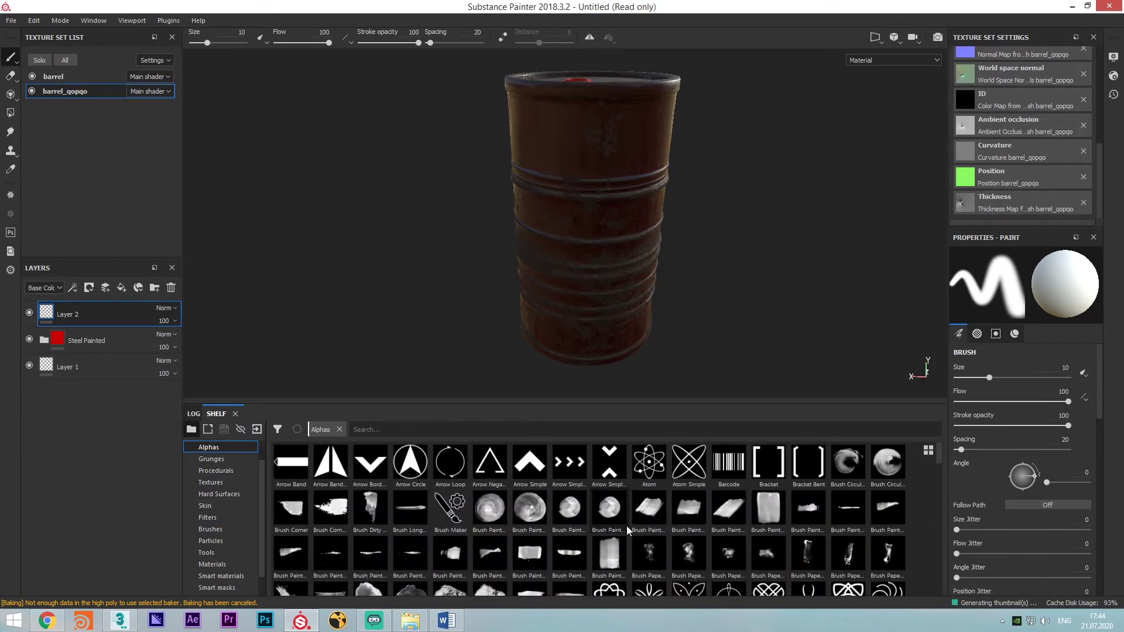
pyautogui.scroll(-1, 773, 473)
pyautogui.click(769, 460)
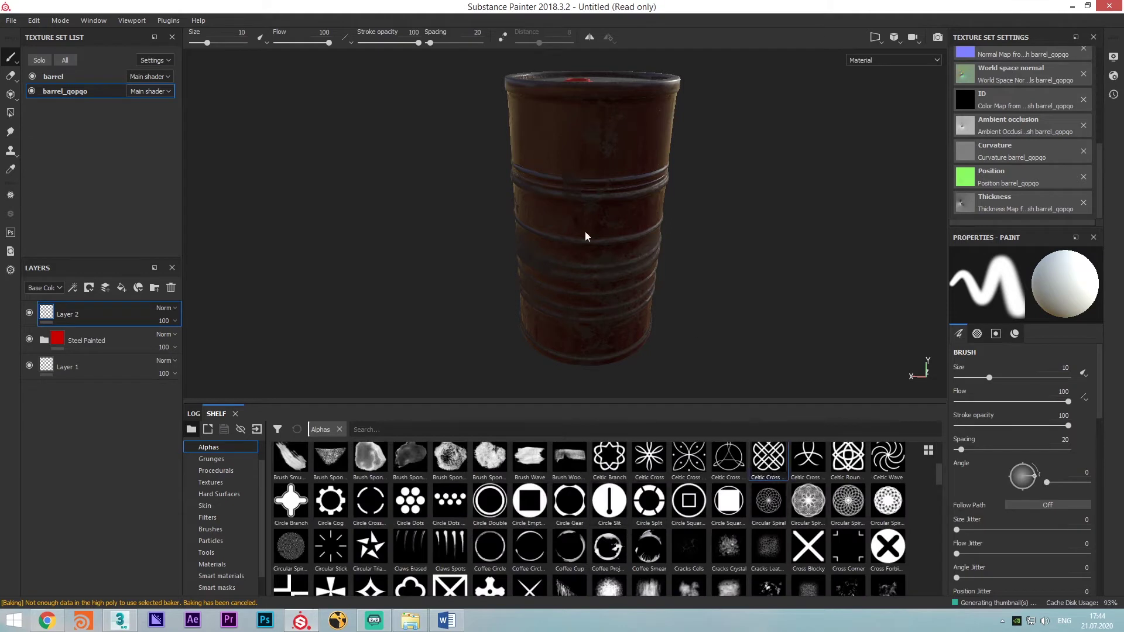
pyautogui.keyDown('ctrl'); pyautogui.moveTo(582, 216); pyautogui.dragTo(629, 217, button='right'); pyautogui.keyUp('ctrl')
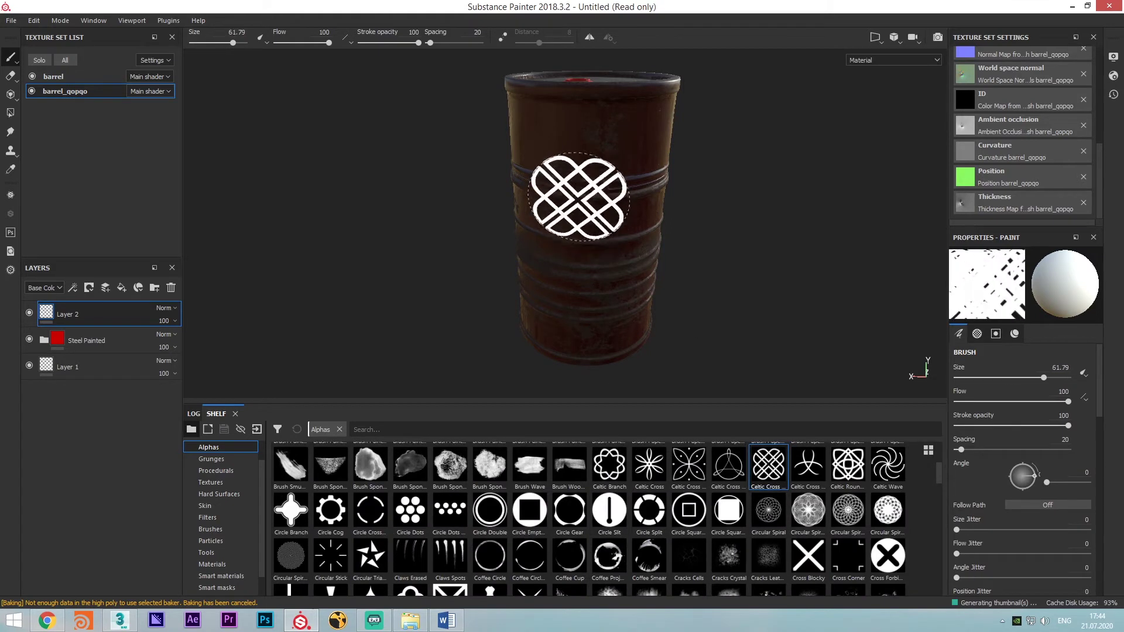
# Add a paint layer above Rust in the barrel texture set's Machinery folder and stamp the white Celtic knot on the barrel's upper body
pyautogui.keyDown('alt'); pyautogui.moveTo(606, 283); pyautogui.dragTo(542, 252); pyautogui.keyUp('alt')
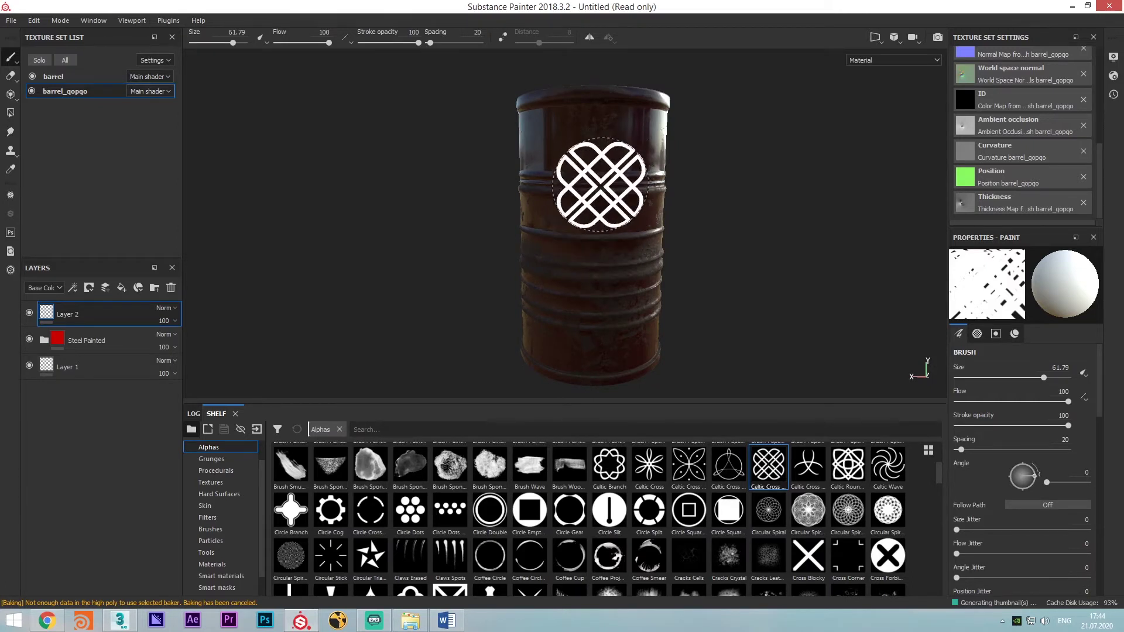
pyautogui.keyDown('alt'); pyautogui.moveTo(529, 240); pyautogui.dragTo(578, 233); pyautogui.keyUp('alt')
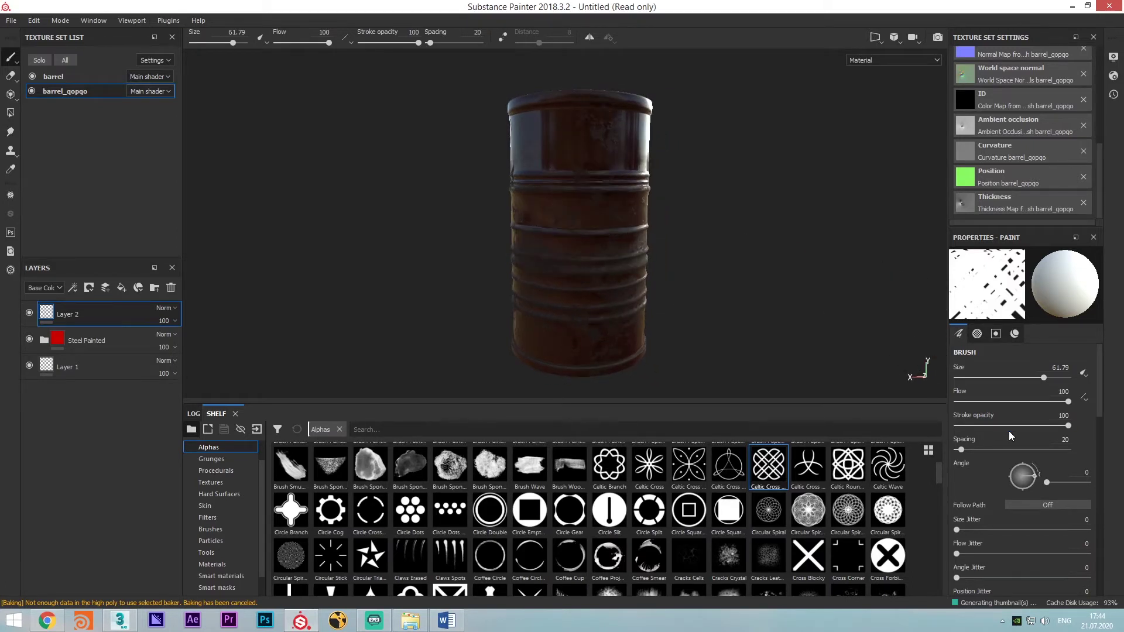
pyautogui.scroll(-3, 1009, 442)
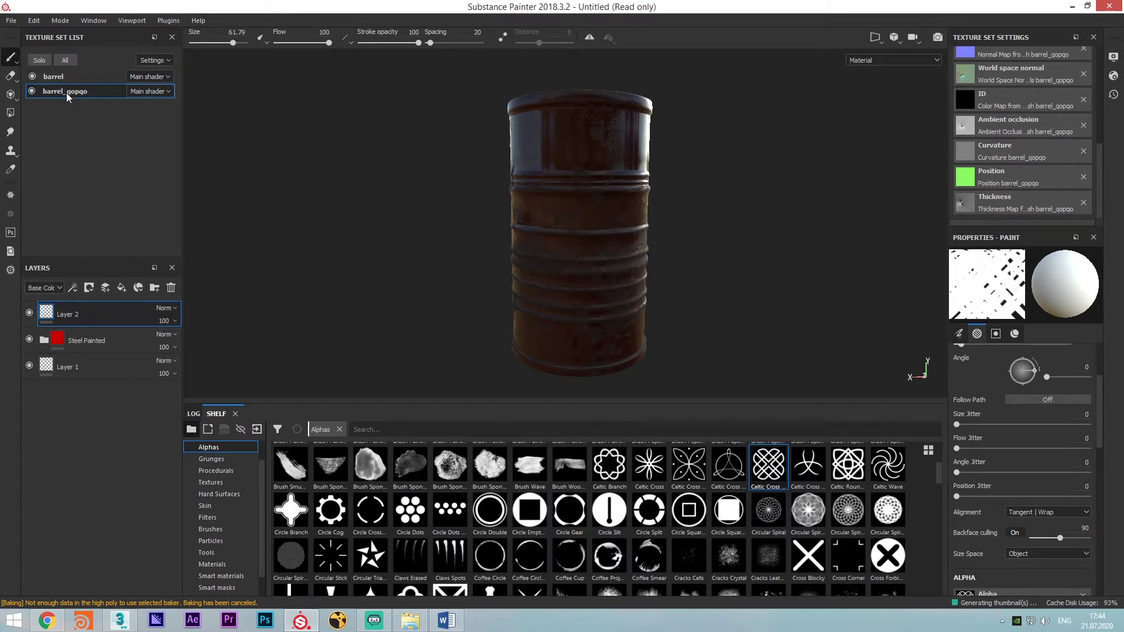
pyautogui.click(58, 77)
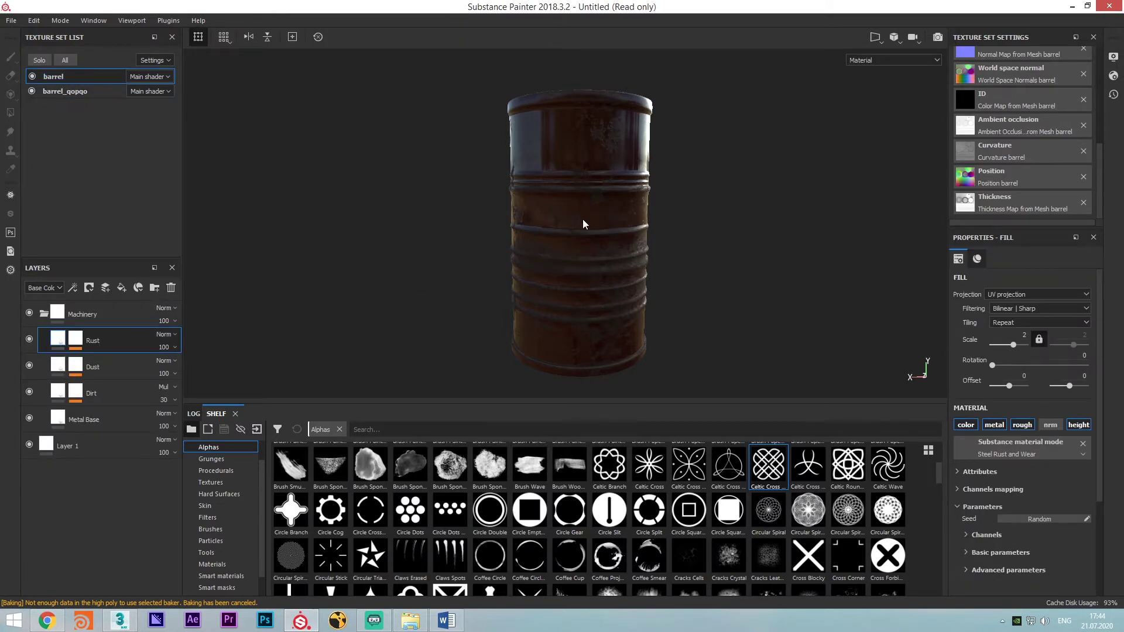
pyautogui.click(105, 287)
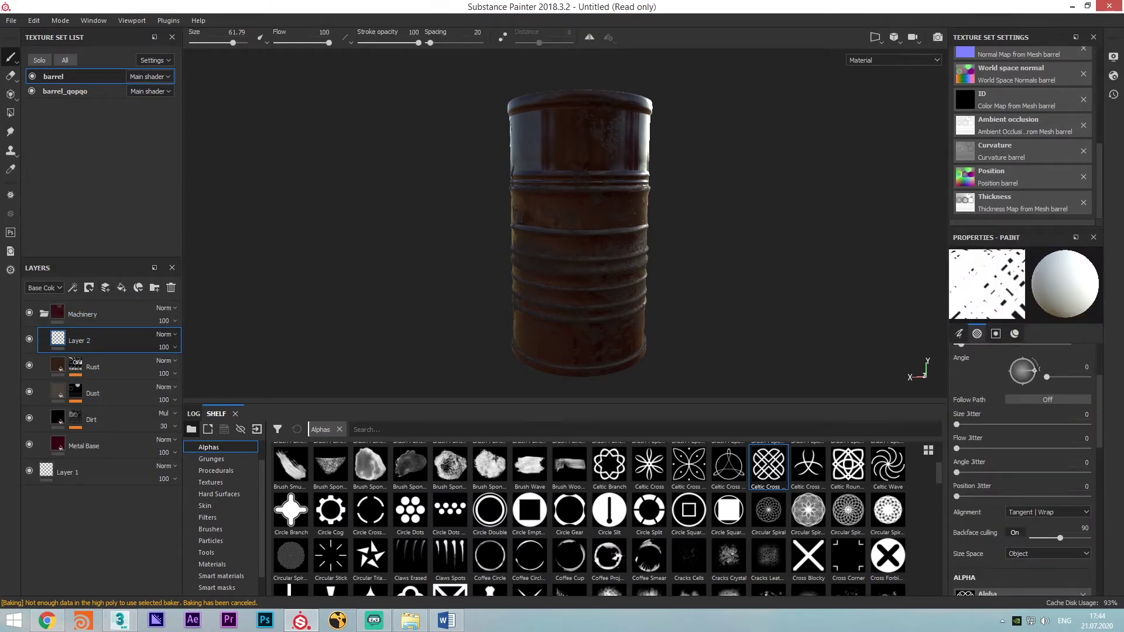
pyautogui.click(589, 190)
# Examine the stamped Celtic knot on the barrel close up and from several angles under rotated environment lighting
pyautogui.moveTo(554, 270)
pyautogui.keyDown('alt'); pyautogui.mouseDown()
pyautogui.moveTo(402, 230)
pyautogui.moveTo(563, 263)
pyautogui.mouseUp(); pyautogui.keyUp('alt')
pyautogui.scroll(3, 529, 188)
pyautogui.keyDown('alt'); pyautogui.moveTo(521, 211); pyautogui.dragTo(459, 241, button='middle'); pyautogui.keyUp('alt')
pyautogui.moveTo(459, 241)
pyautogui.keyDown('alt'); pyautogui.mouseDown()
pyautogui.moveTo(449, 279)
pyautogui.moveTo(449, 237)
pyautogui.mouseUp(); pyautogui.keyUp('alt')
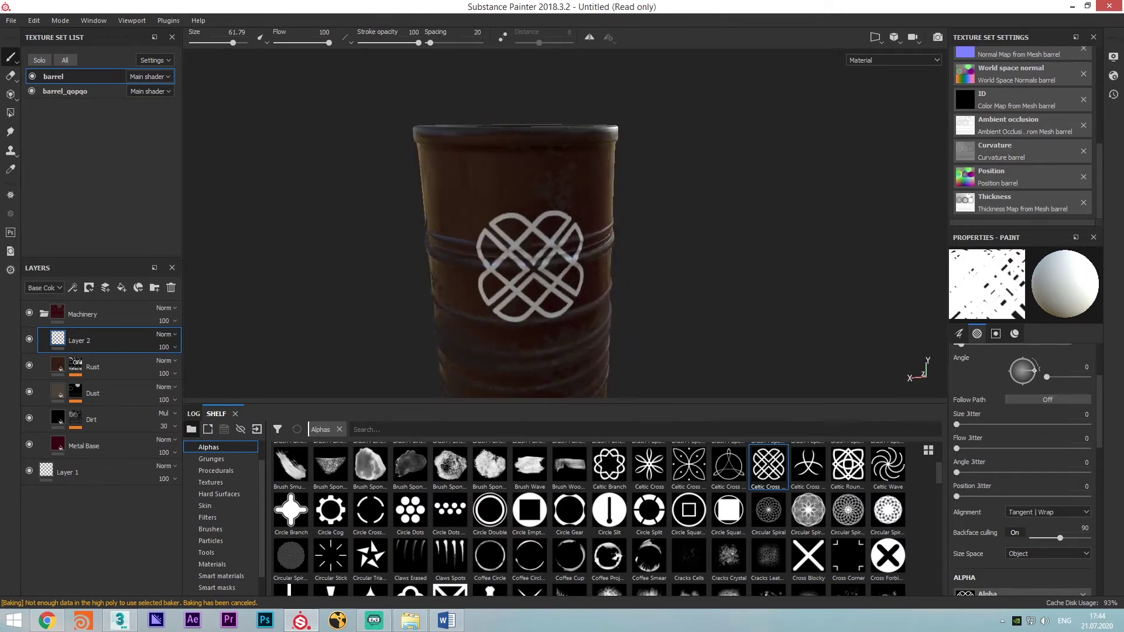
pyautogui.keyDown('alt'); pyautogui.moveTo(682, 265); pyautogui.dragTo(682, 232, button='middle'); pyautogui.keyUp('alt')
pyautogui.scroll(-3, 680, 233)
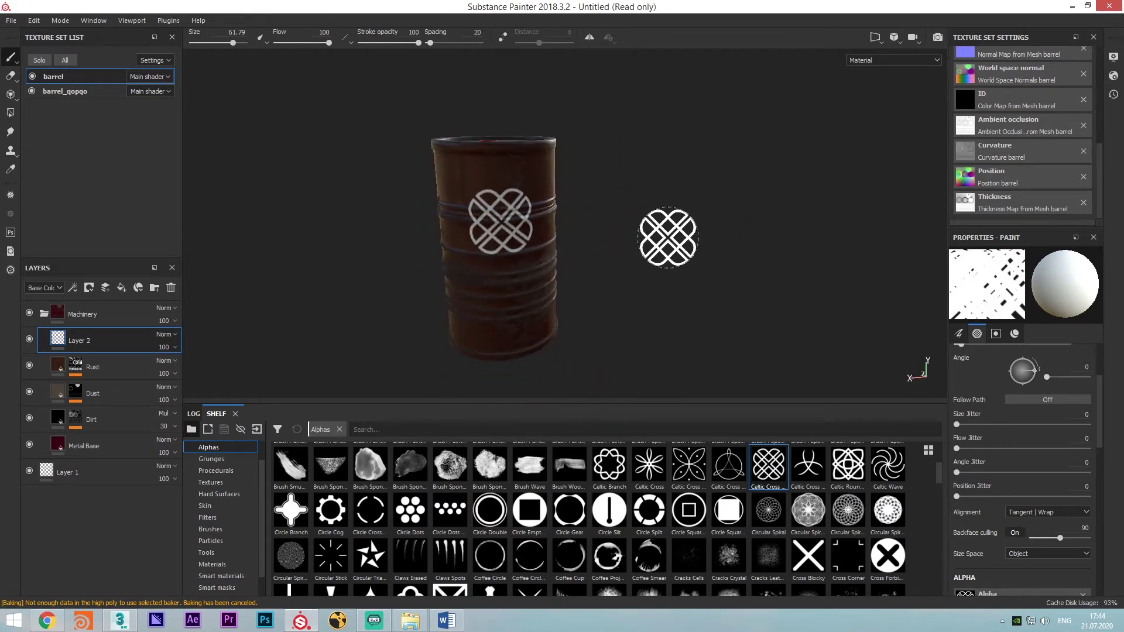
pyautogui.keyDown('alt'); pyautogui.moveTo(601, 234); pyautogui.dragTo(410, 186); pyautogui.keyUp('alt')
pyautogui.moveTo(409, 185)
pyautogui.keyDown('shift'); pyautogui.mouseDown(button='right')
pyautogui.moveTo(559, 244)
pyautogui.moveTo(607, 248)
pyautogui.moveTo(557, 246)
pyautogui.mouseUp(button='right'); pyautogui.keyUp('shift')
pyautogui.keyDown('alt'); pyautogui.moveTo(522, 239); pyautogui.dragTo(537, 203, button='middle'); pyautogui.keyUp('alt')
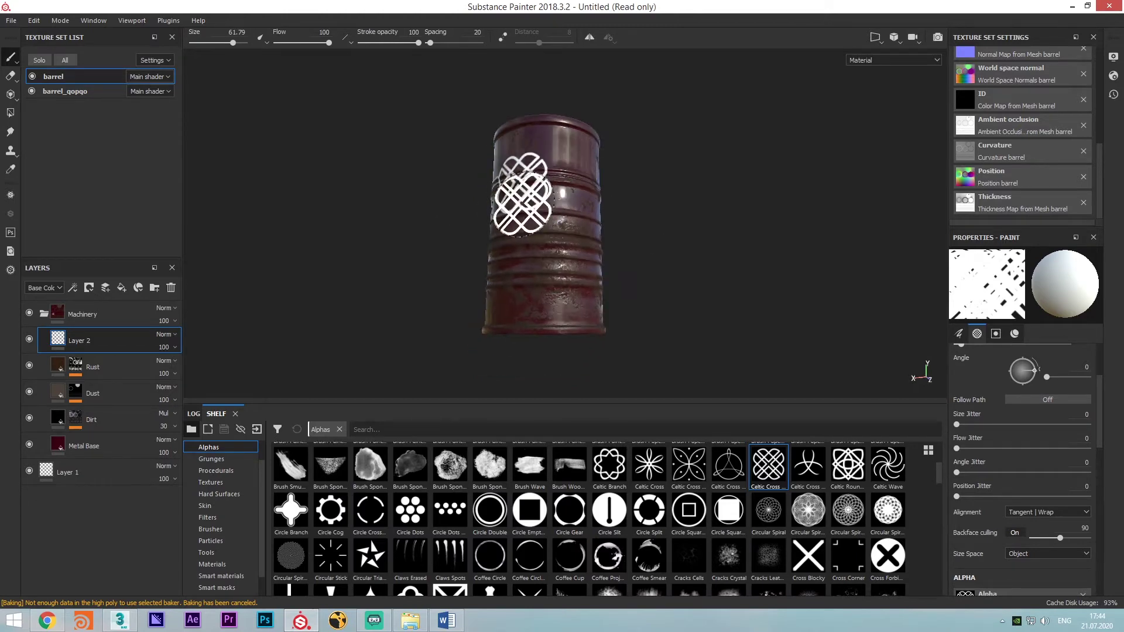
pyautogui.scroll(2, 522, 203)
pyautogui.moveTo(522, 204)
pyautogui.keyDown('alt'); pyautogui.mouseDown()
pyautogui.moveTo(394, 219)
pyautogui.moveTo(458, 226)
pyautogui.moveTo(599, 207)
pyautogui.moveTo(557, 238)
pyautogui.mouseUp(); pyautogui.keyUp('alt')
pyautogui.scroll(3, 479, 222)
pyautogui.scroll(-3, 559, 240)
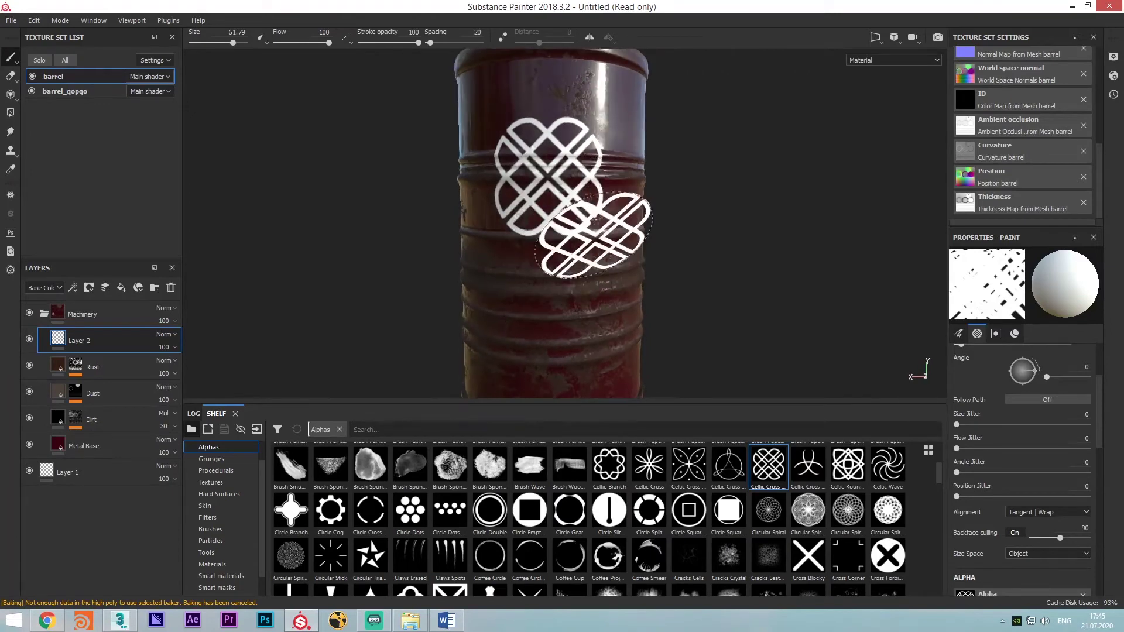
pyautogui.scroll(-3, 578, 246)
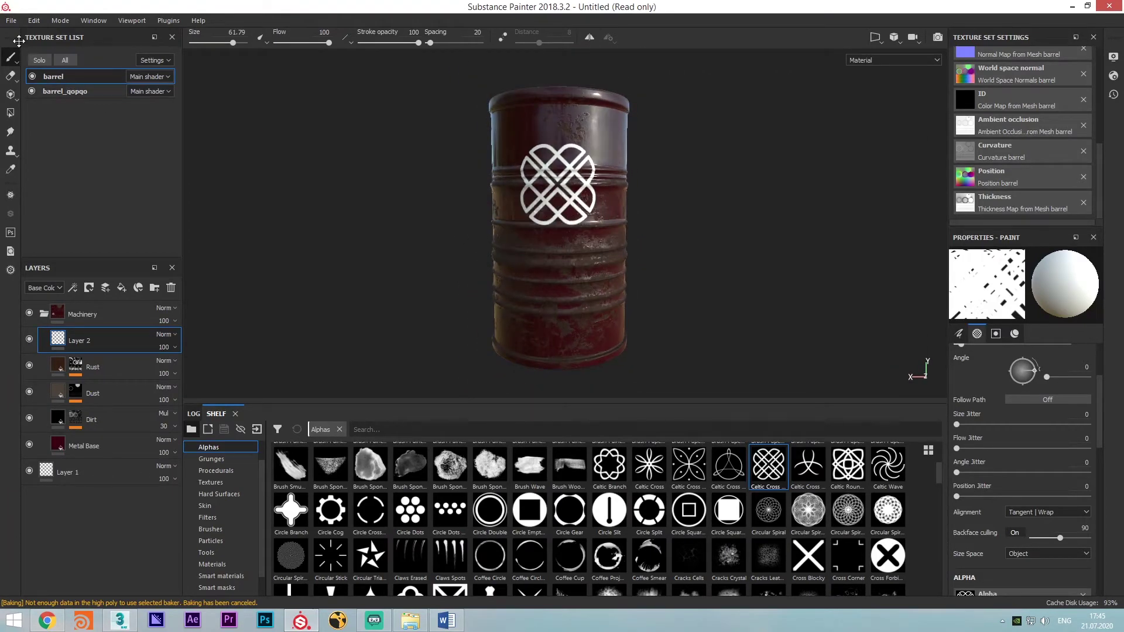
# Start a mesh export and create and open a new folder named 12 dars inside the Atomlab folder
pyautogui.click(10, 21)
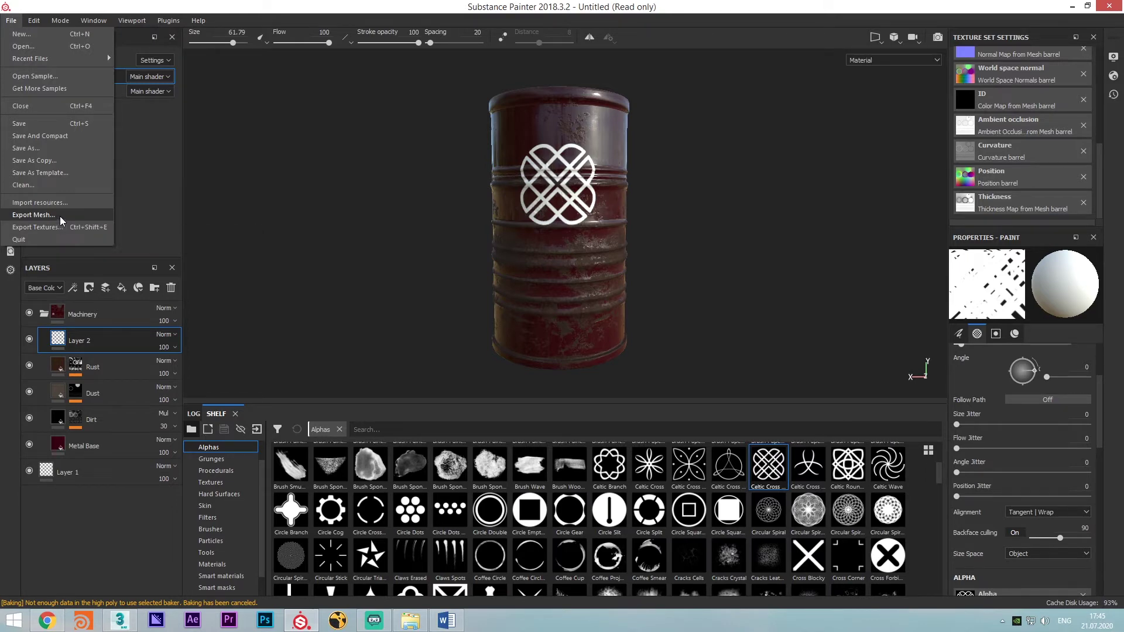
pyautogui.click(61, 217)
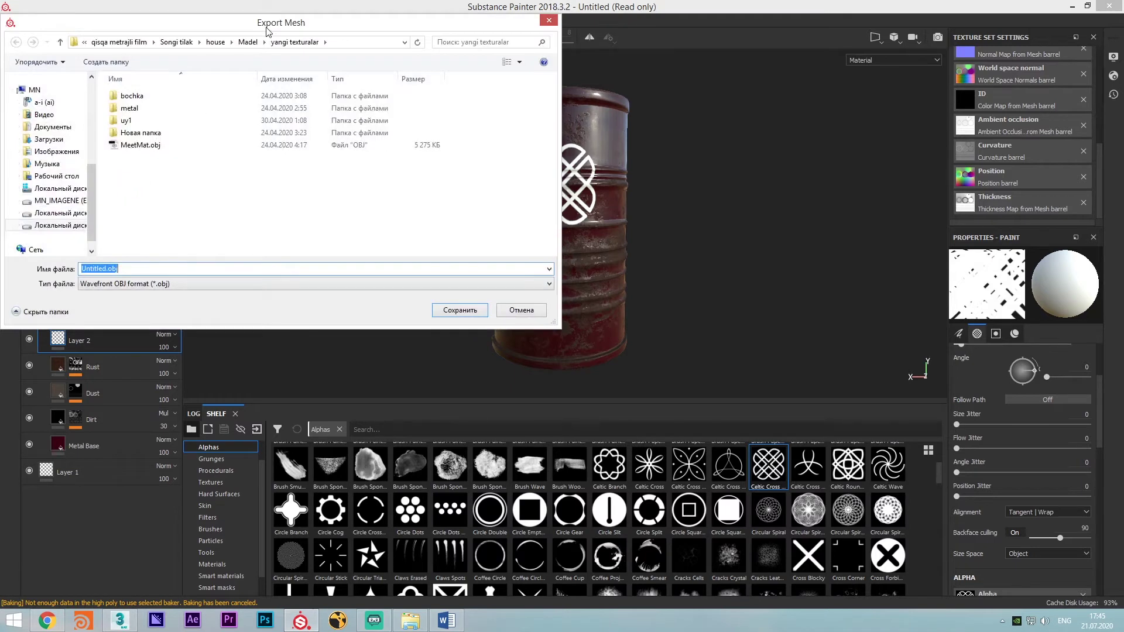
pyautogui.moveTo(268, 28); pyautogui.dragTo(361, 65)
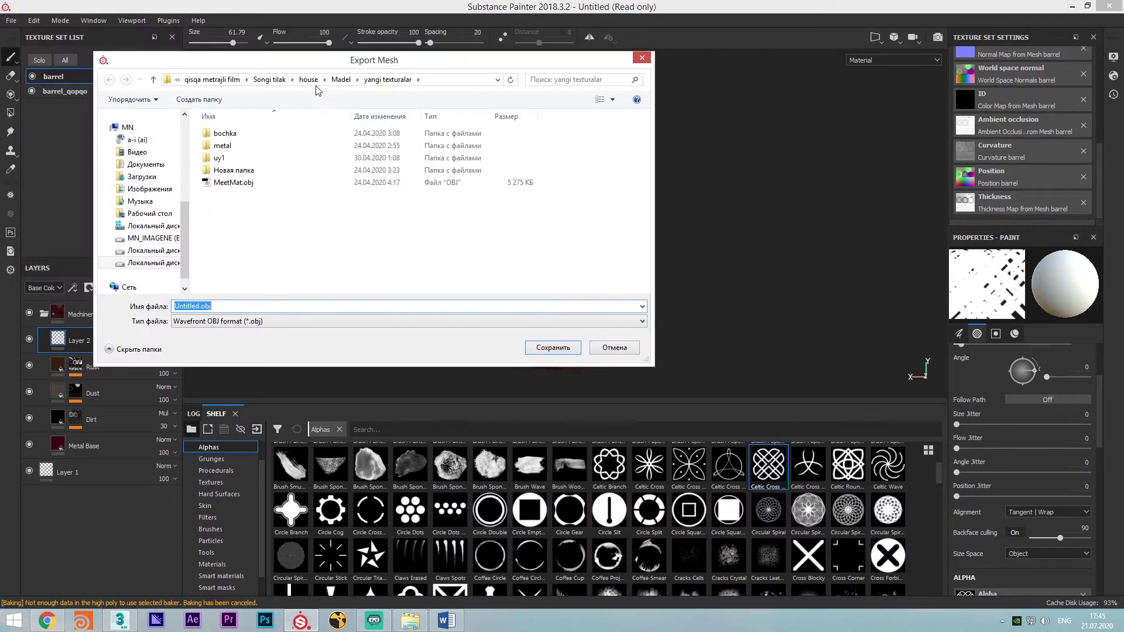
pyautogui.click(183, 148)
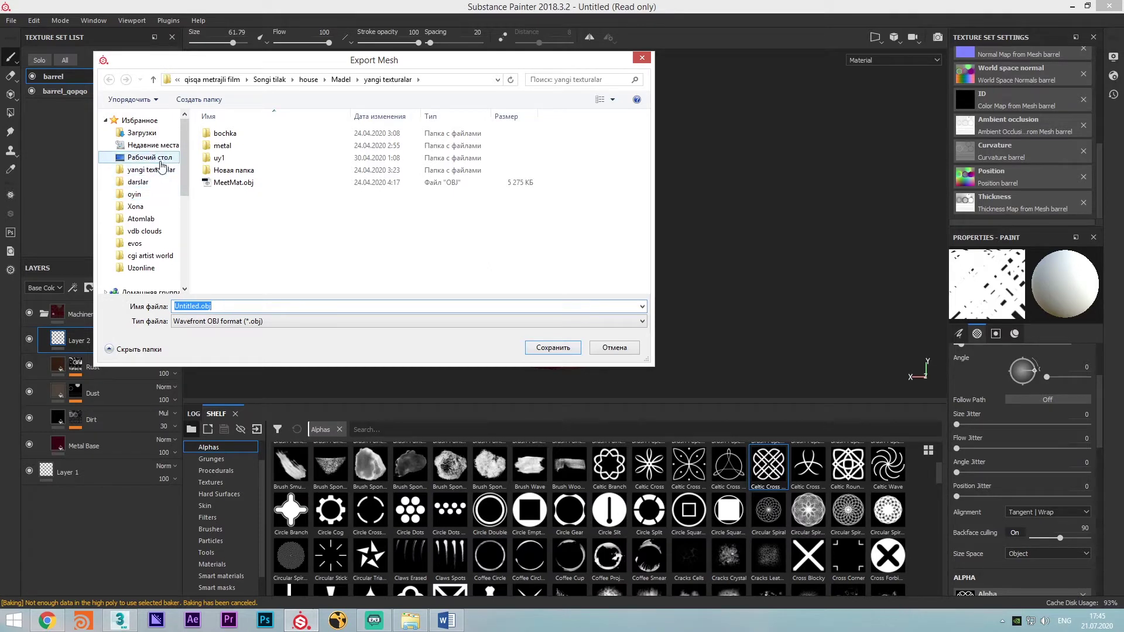
pyautogui.click(143, 219)
pyautogui.rightClick(430, 281)
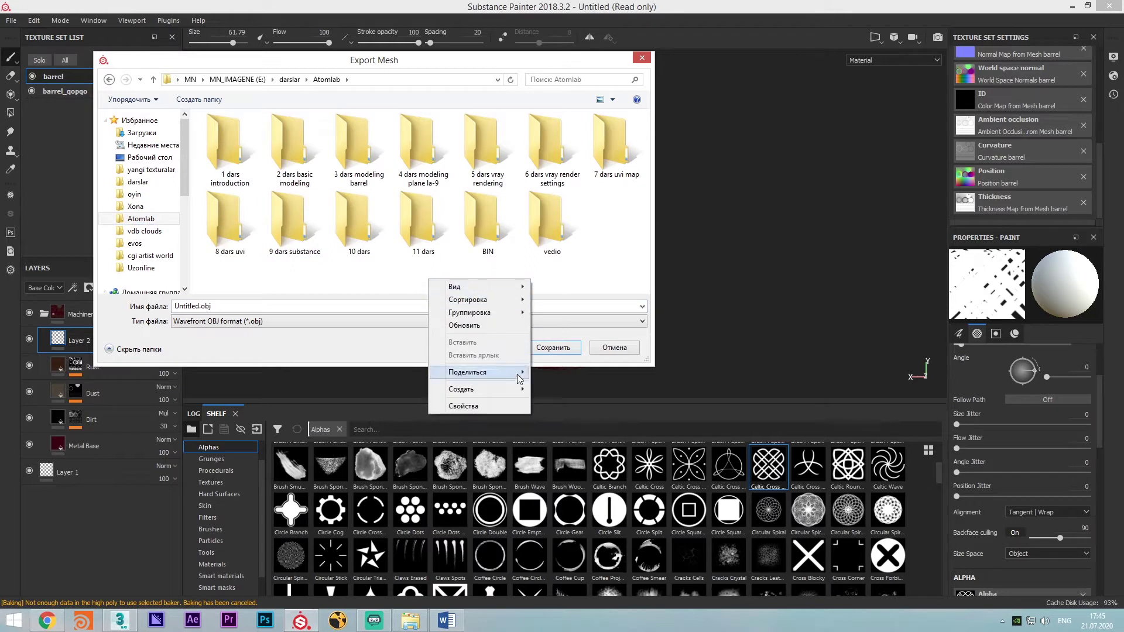
pyautogui.click(542, 387)
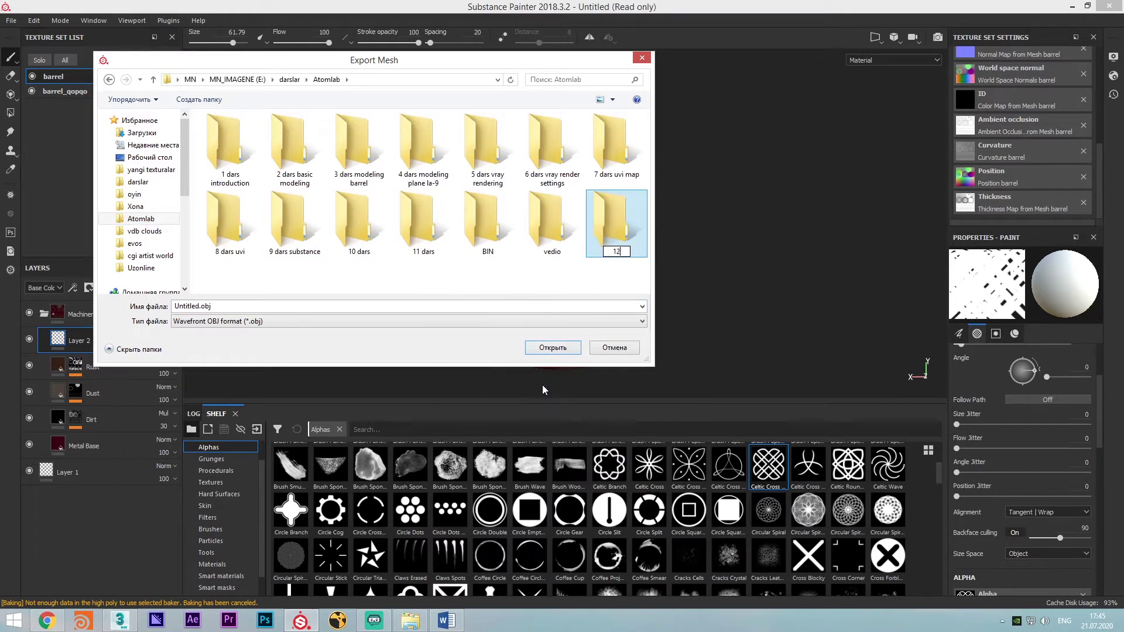
pyautogui.write('12 s')
pyautogui.press('BackSpace')
pyautogui.write('dars')
pyautogui.press('Return')
pyautogui.press('Return')
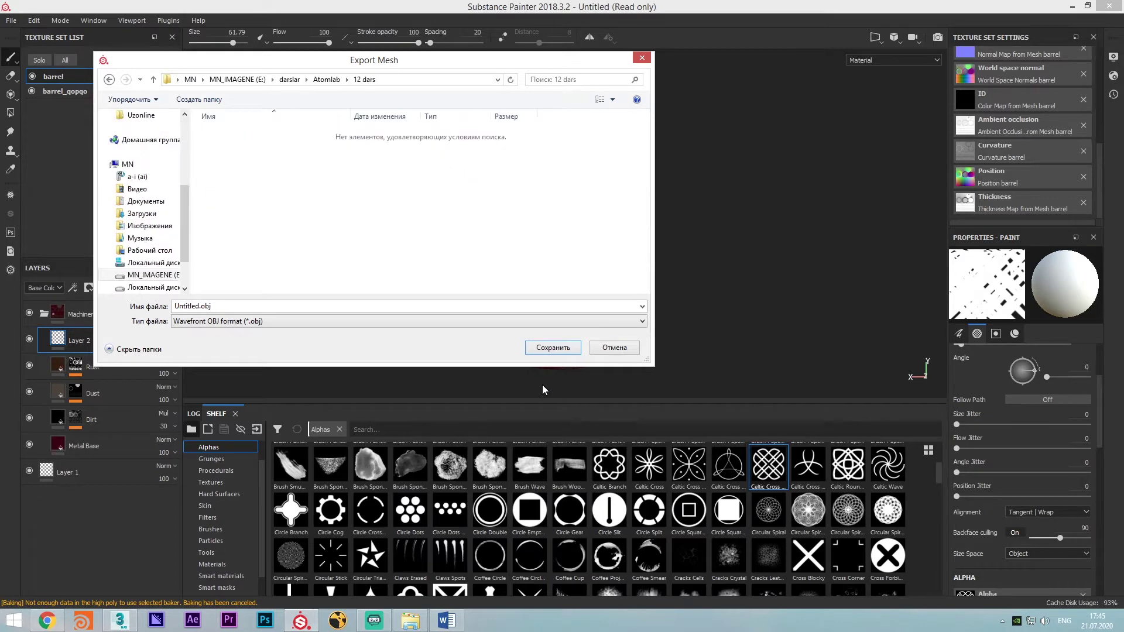
# Name the mesh file barrel and save it in Wavefront OBJ format in the 12 dars folder
pyautogui.click(461, 307)
pyautogui.write('ba')
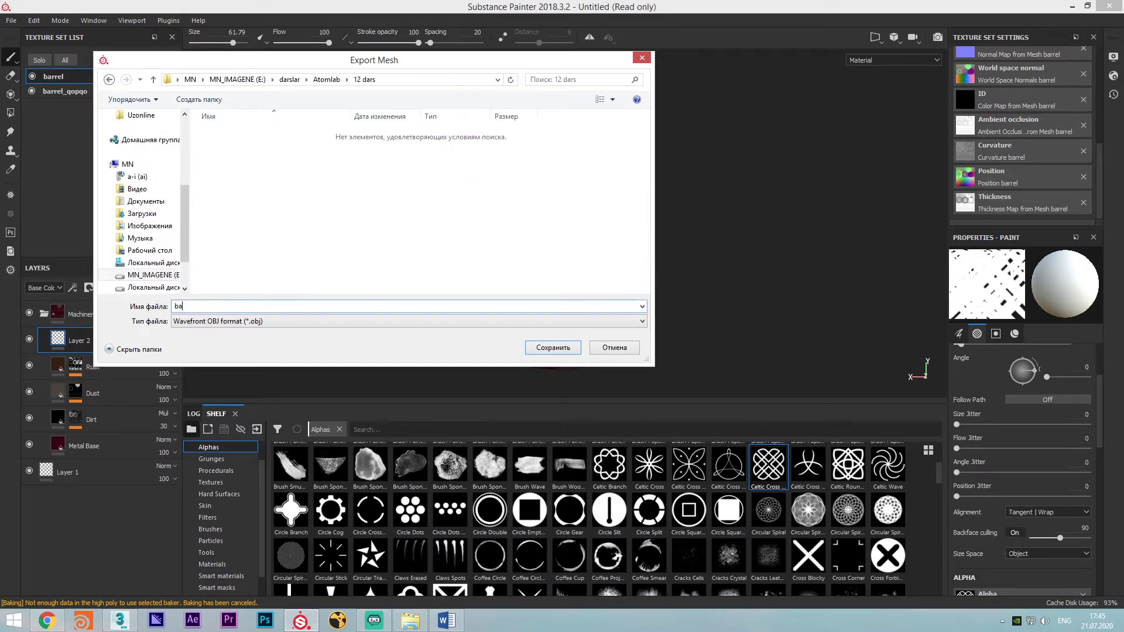
pyautogui.write('rrel')
pyautogui.press('Return')
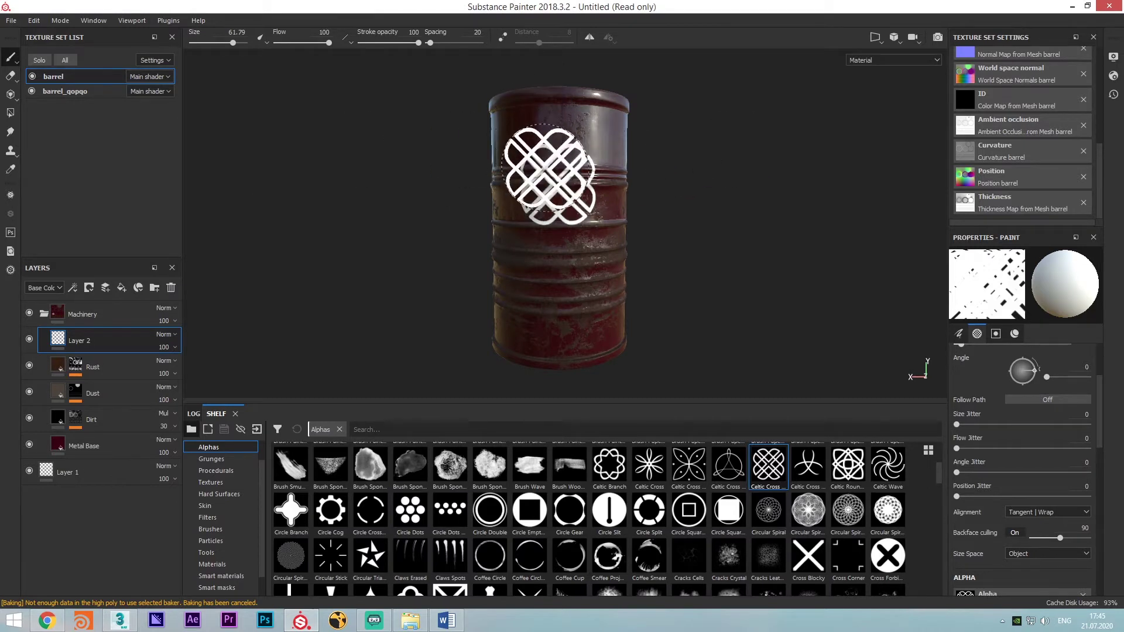
# Start a texture export and set its output folder to 12 dars inside Atomlab
pyautogui.click(5, 22)
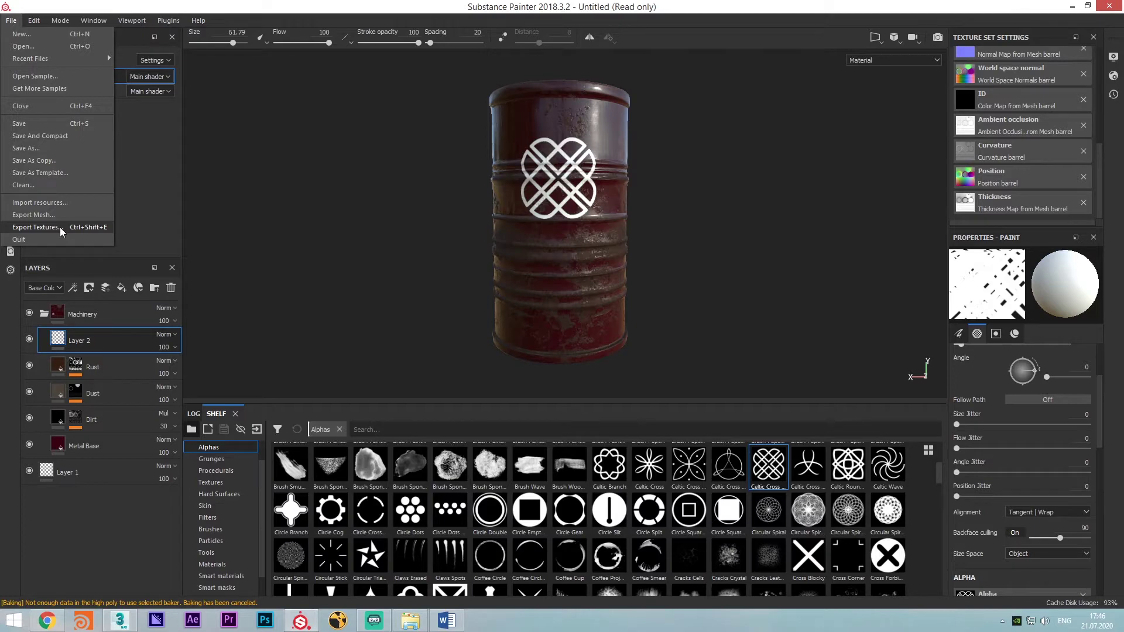
pyautogui.click(59, 227)
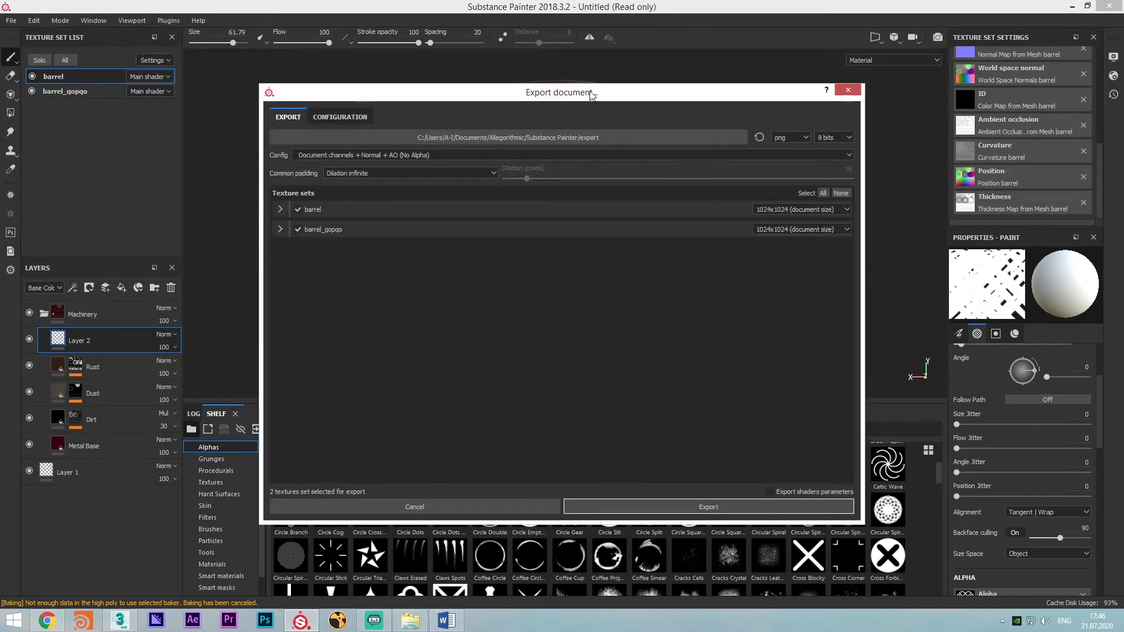
pyautogui.moveTo(591, 95); pyautogui.dragTo(600, 70)
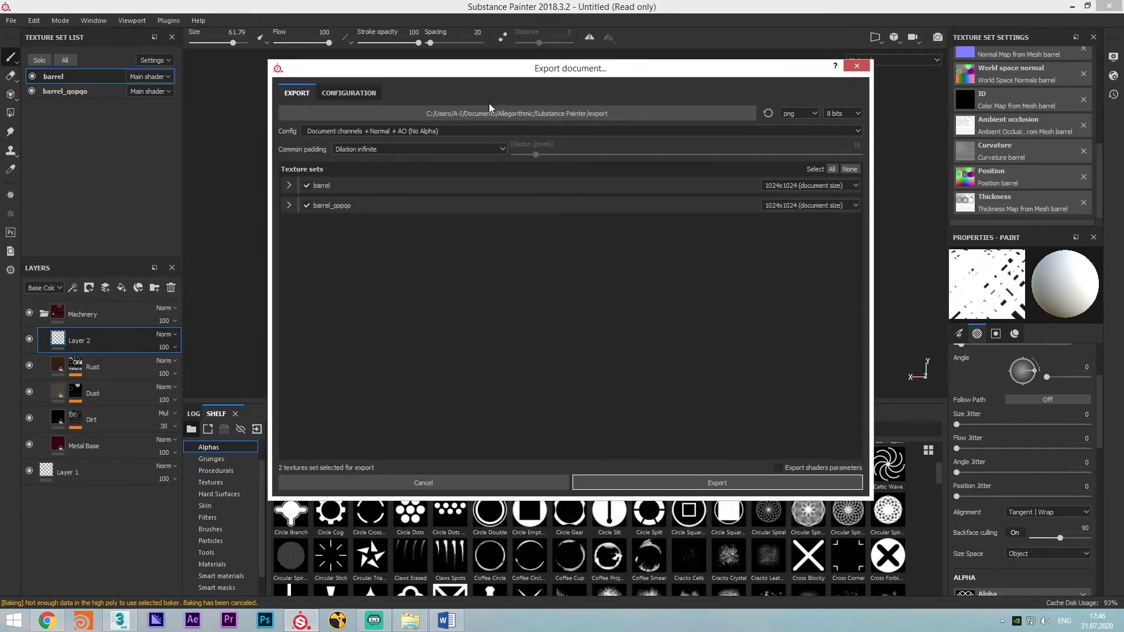
pyautogui.click(349, 93)
pyautogui.click(298, 93)
pyautogui.click(453, 115)
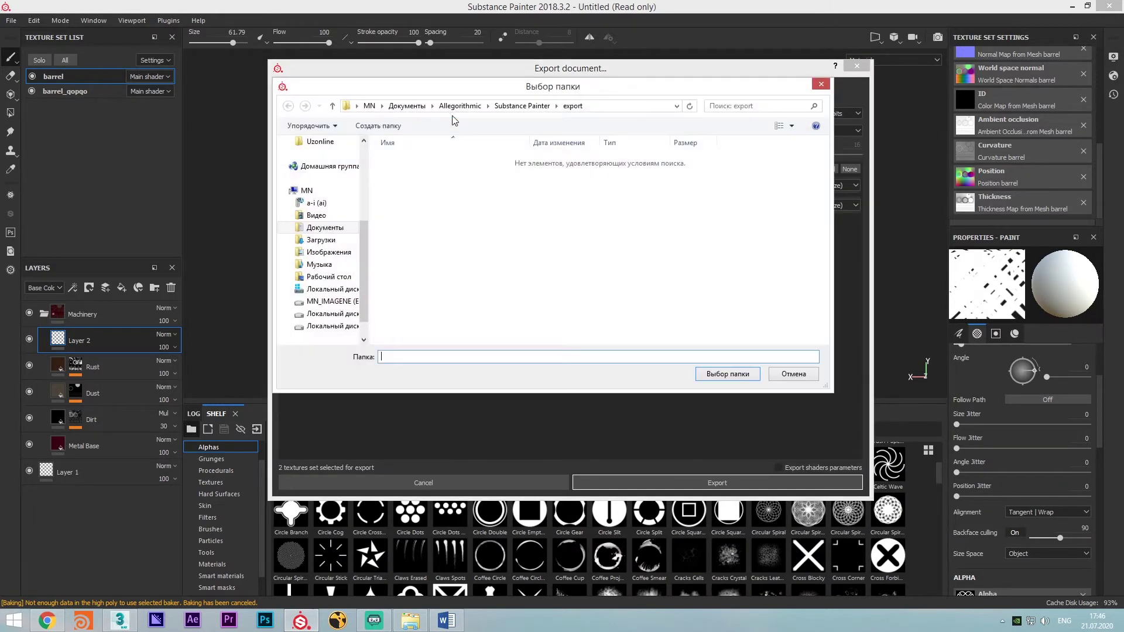
pyautogui.scroll(5, 343, 193)
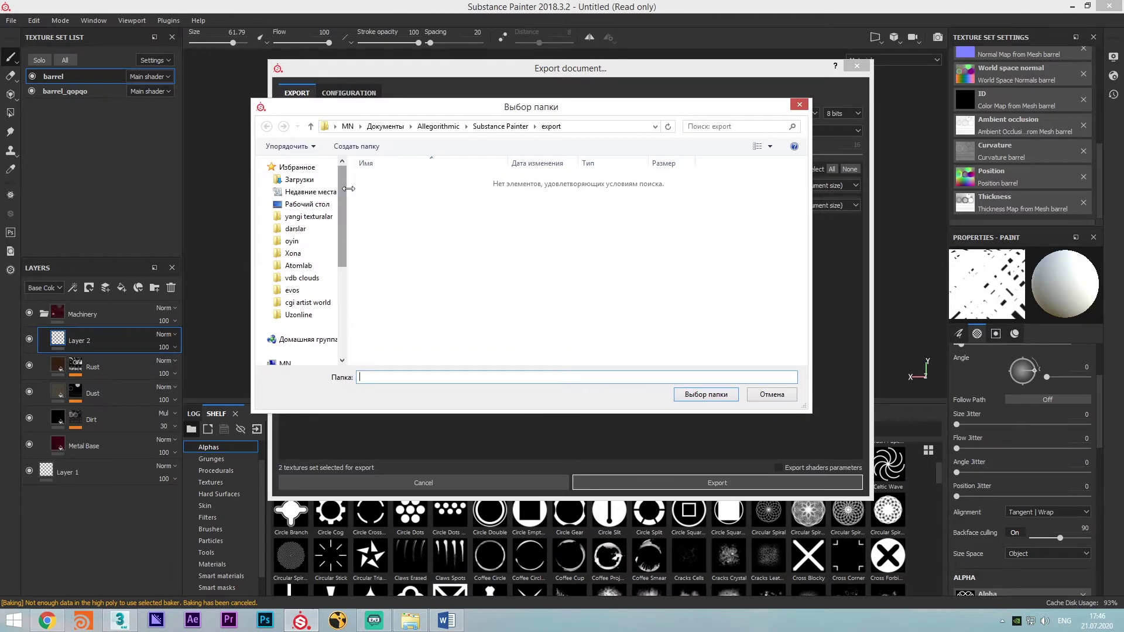
pyautogui.click(315, 267)
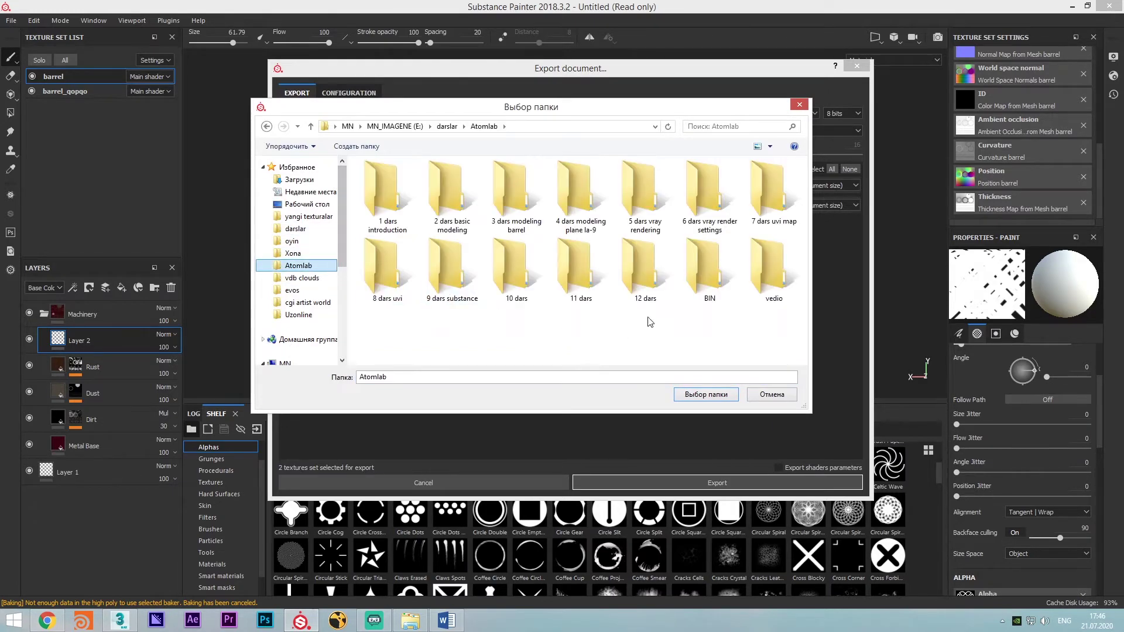
pyautogui.doubleClick(655, 282)
pyautogui.click(711, 396)
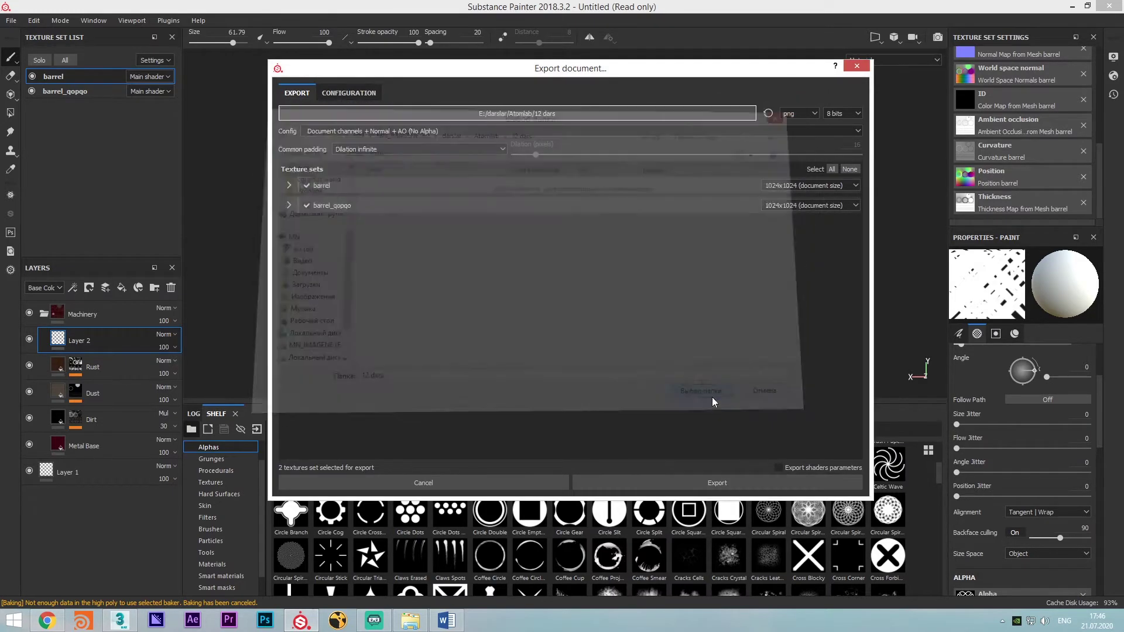
# Set the texture export configuration to the Vray preset
pyautogui.moveTo(511, 70); pyautogui.dragTo(521, 70)
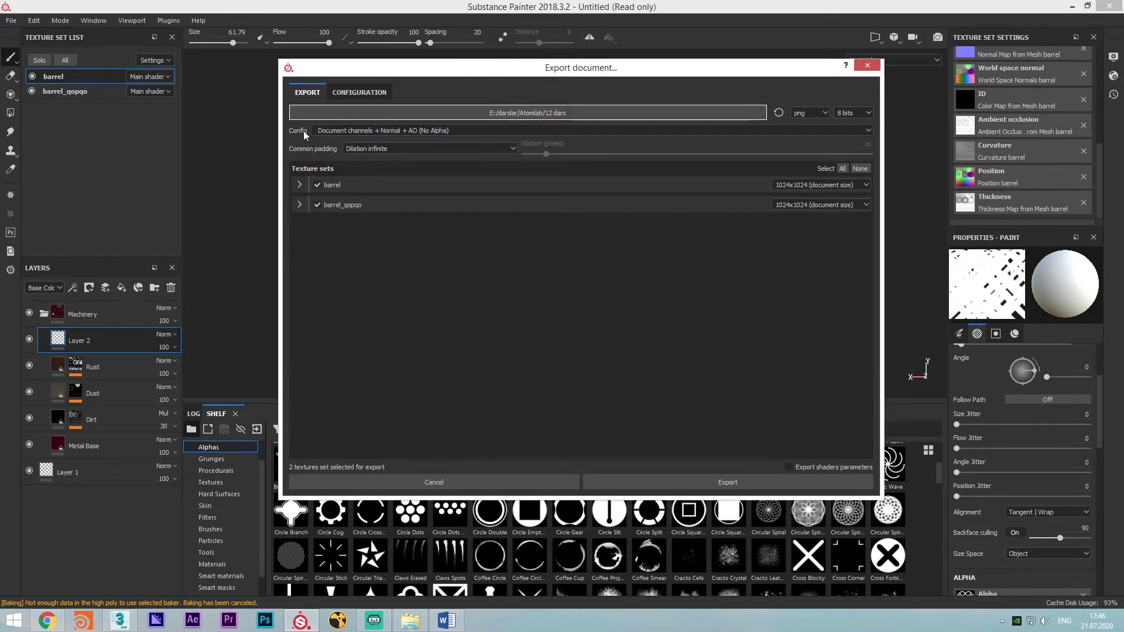
pyautogui.click(342, 130)
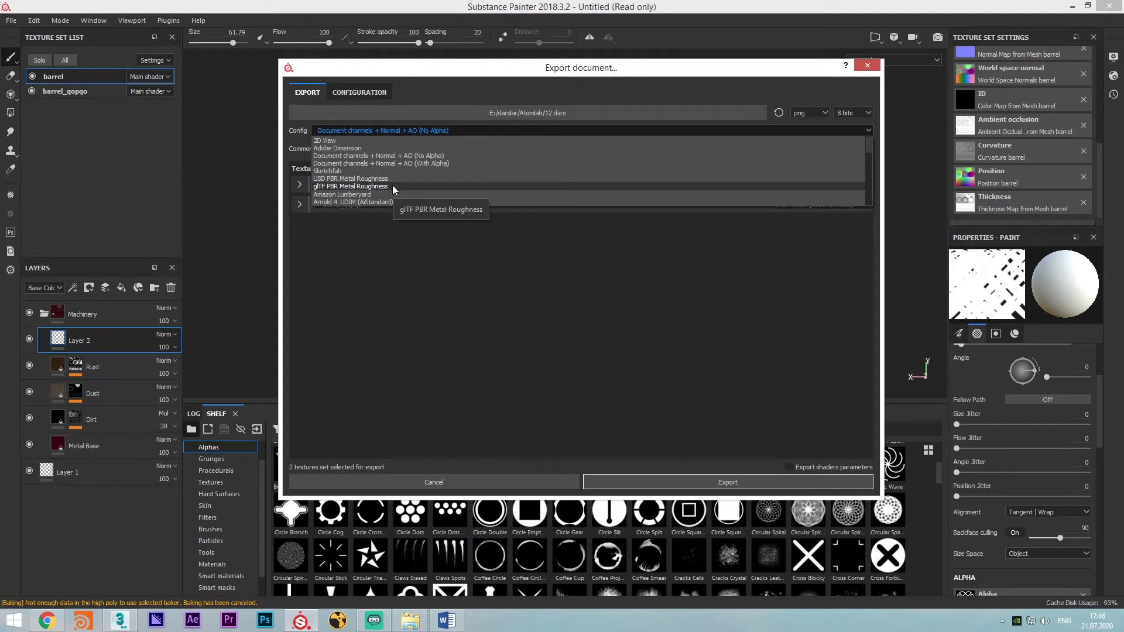
pyautogui.scroll(-3, 392, 185)
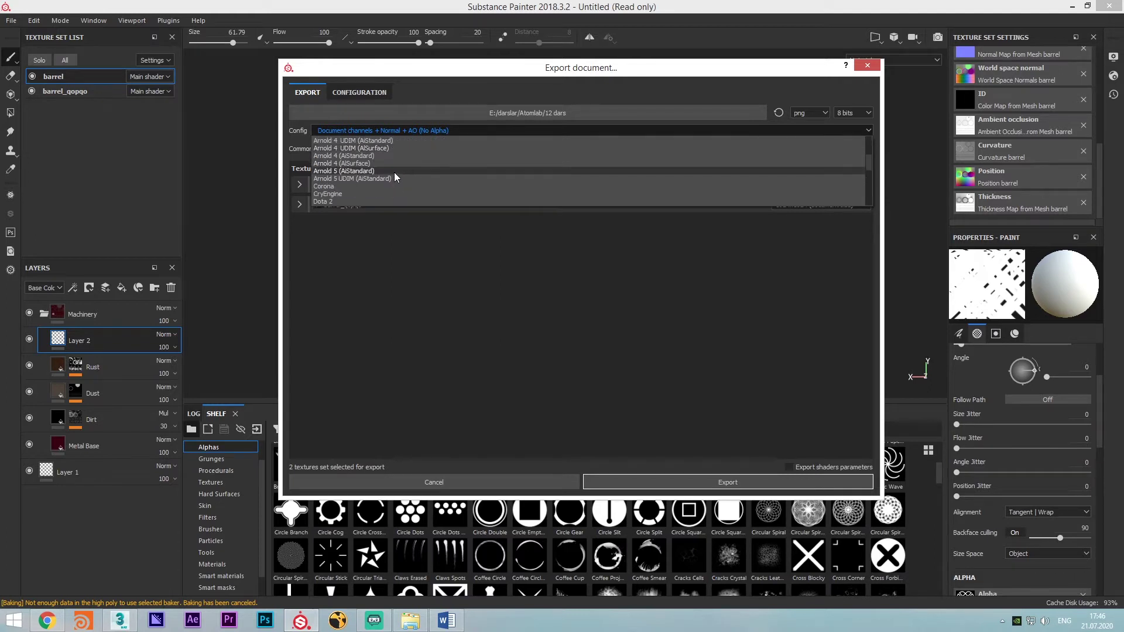
pyautogui.scroll(-1, 387, 186)
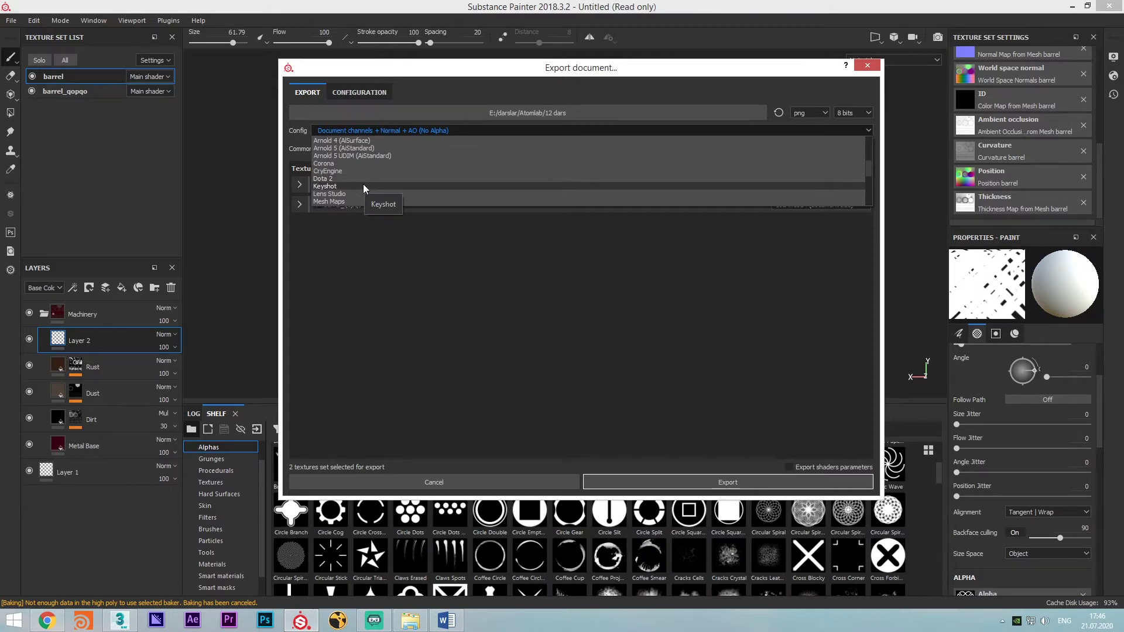
pyautogui.scroll(-3, 364, 186)
pyautogui.scroll(-2, 397, 178)
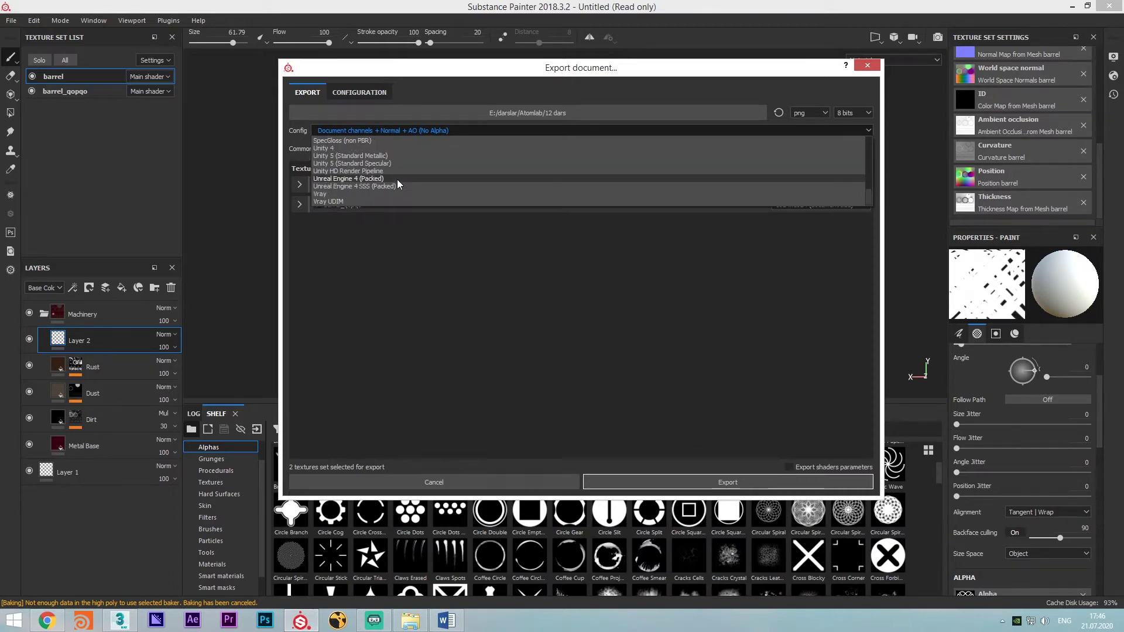
pyautogui.click(360, 195)
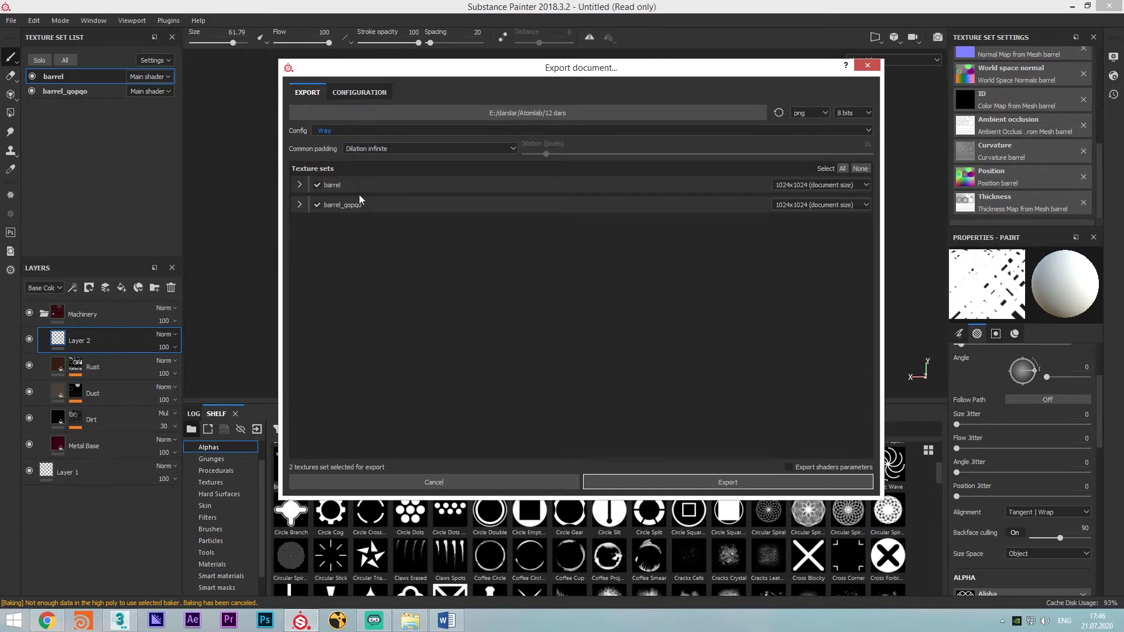
# Examine the list of maps that the Vray preset exports for the barrel texture set
pyautogui.moveTo(429, 74); pyautogui.dragTo(412, 67)
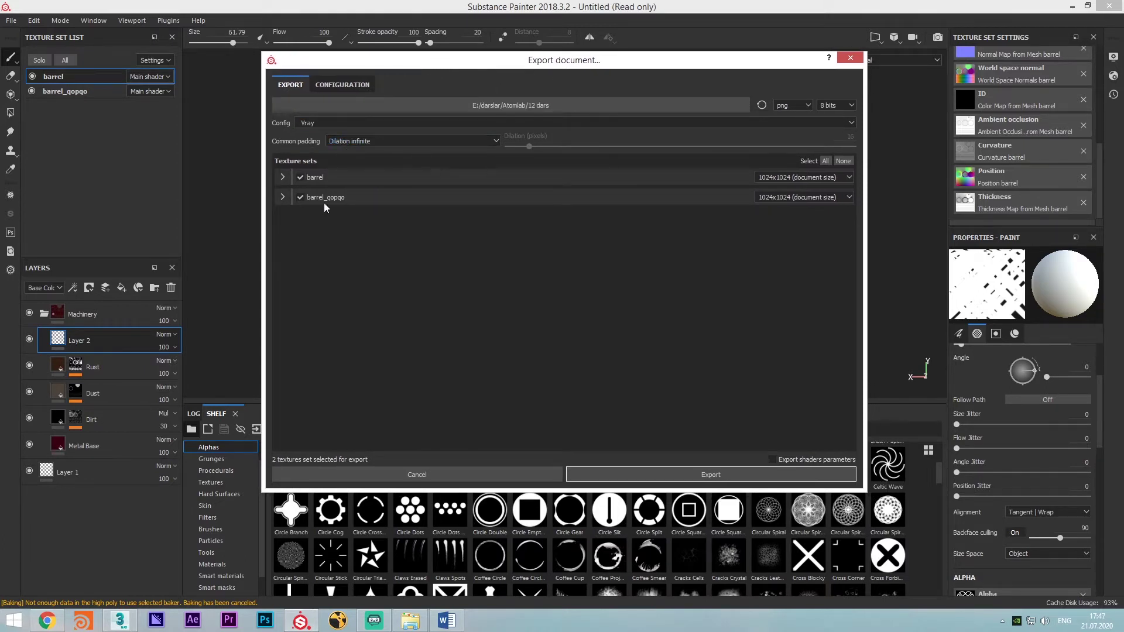
pyautogui.click(283, 178)
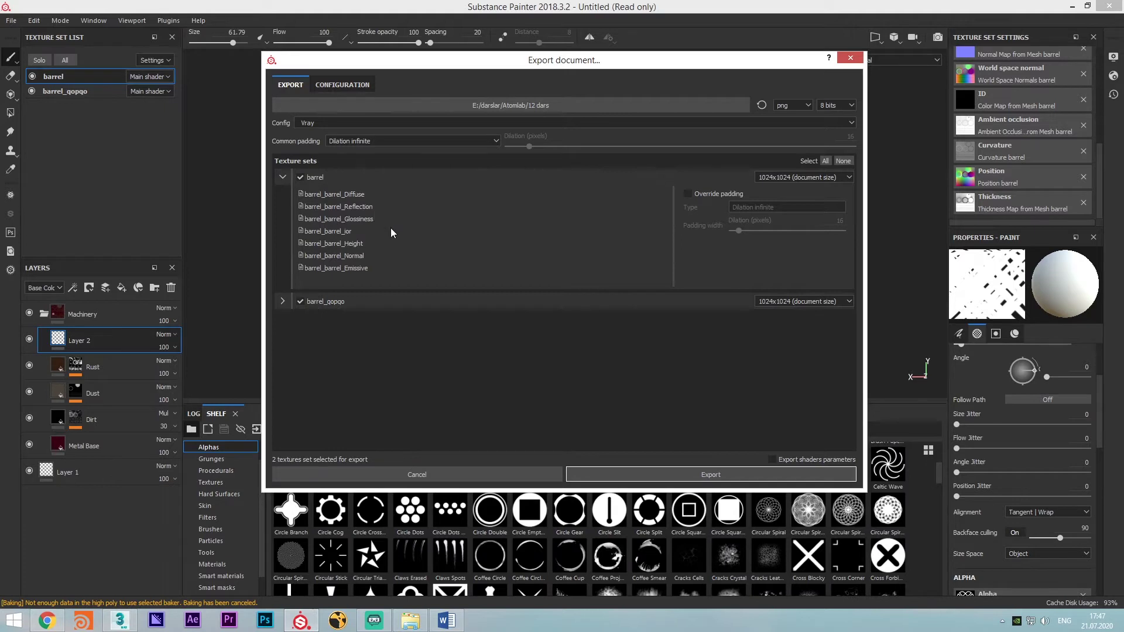
pyautogui.click(283, 177)
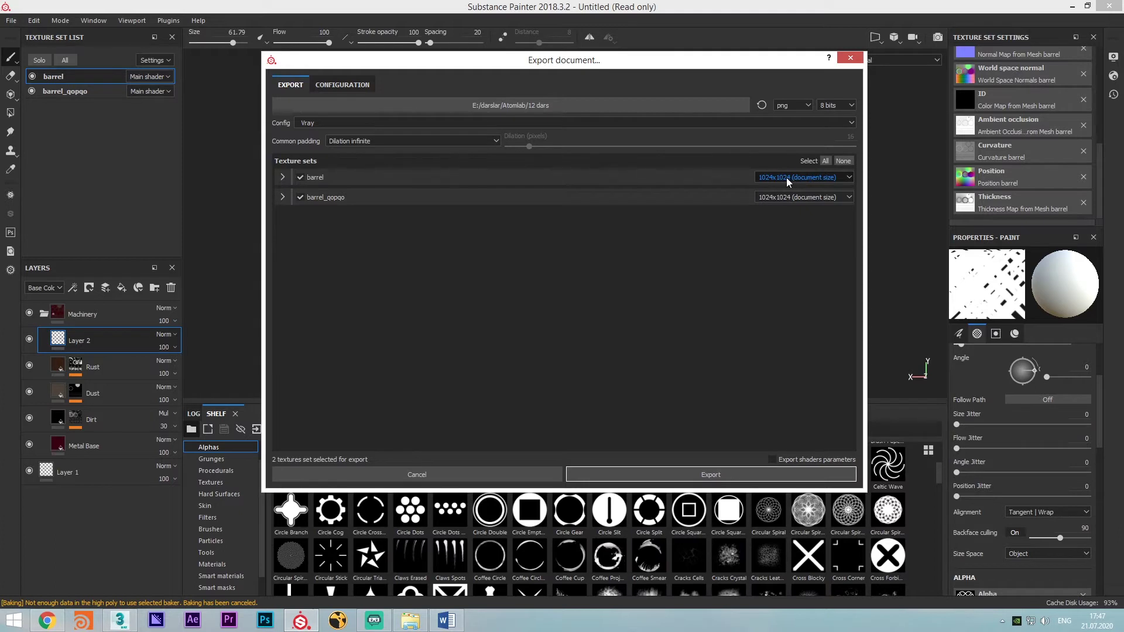
# Set the export resolution of both the barrel and barrel_qopqo texture sets to 4096x4096
pyautogui.click(817, 176)
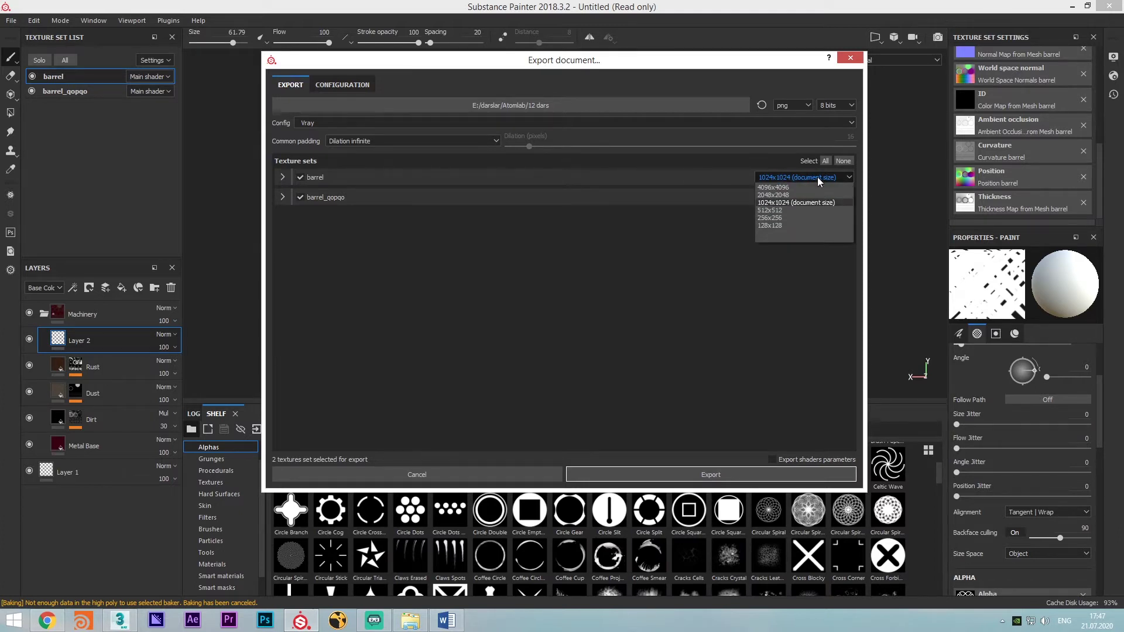
pyautogui.click(785, 187)
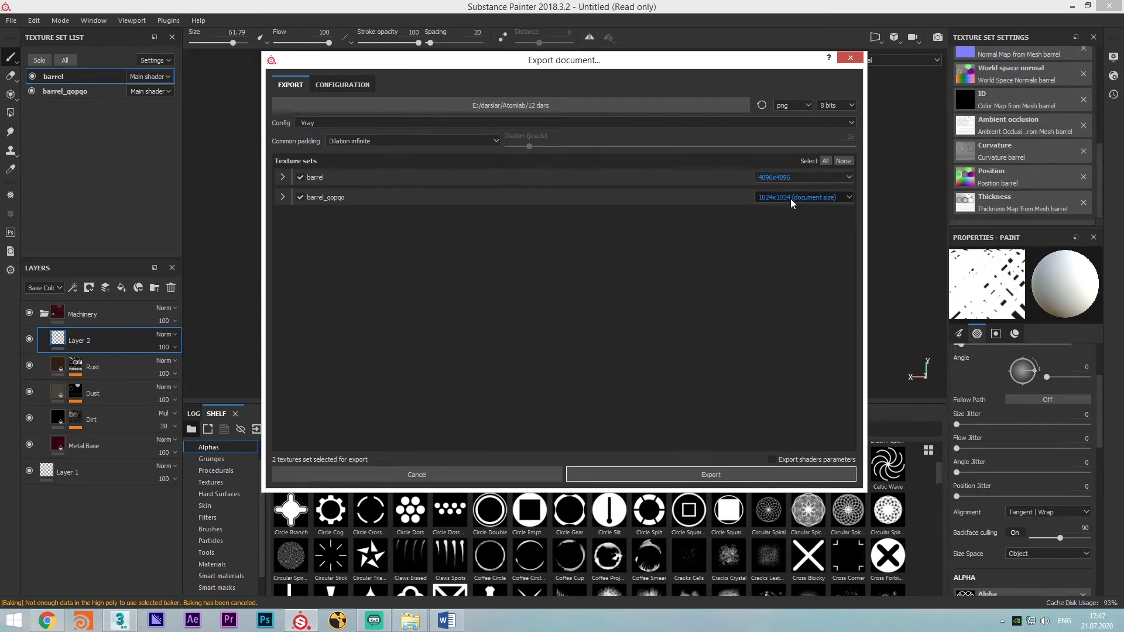
pyautogui.click(790, 197)
pyautogui.click(790, 208)
pyautogui.moveTo(756, 68); pyautogui.dragTo(761, 101)
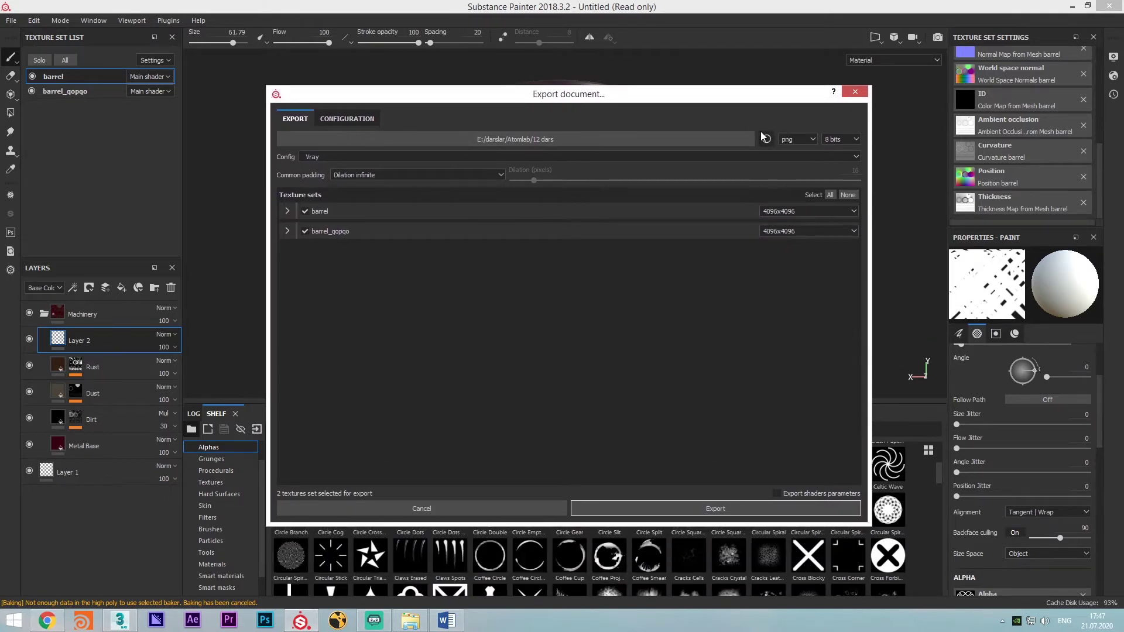
# Examine the export options for texture size, bit depth and image file format
pyautogui.moveTo(766, 101); pyautogui.dragTo(727, 94)
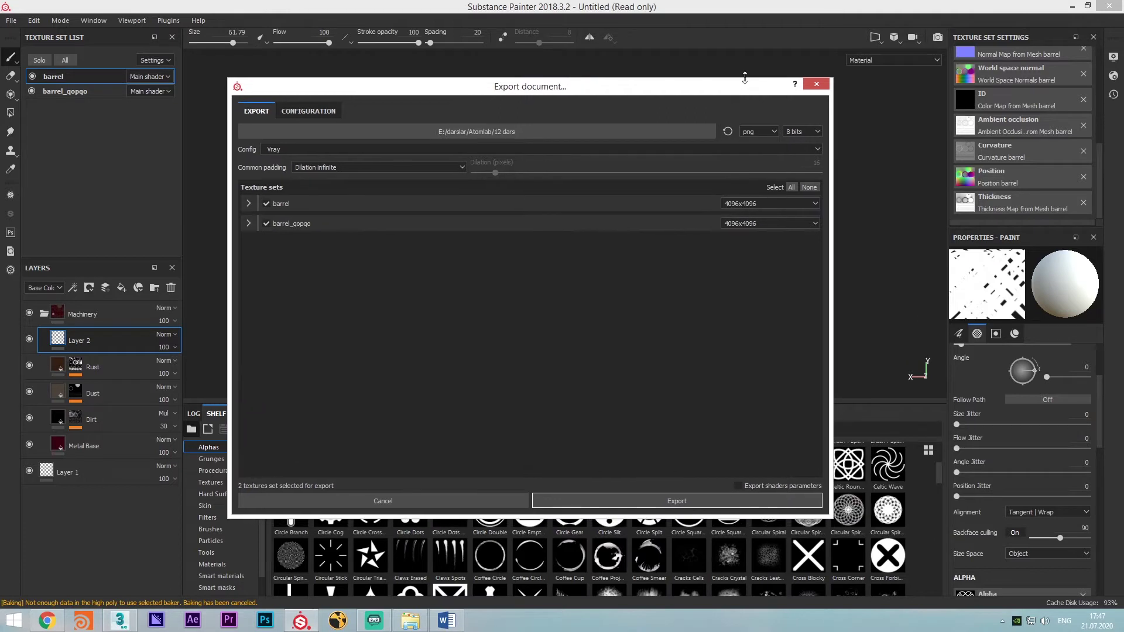
pyautogui.click(741, 210)
pyautogui.click(741, 210)
pyautogui.click(760, 213)
pyautogui.click(760, 212)
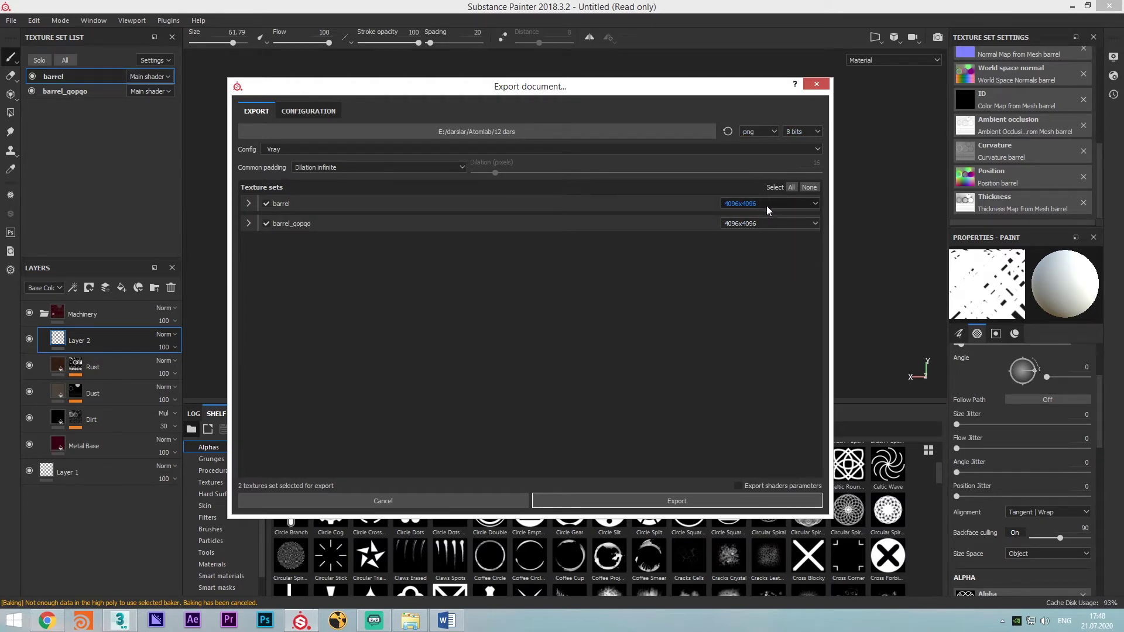
pyautogui.click(792, 132)
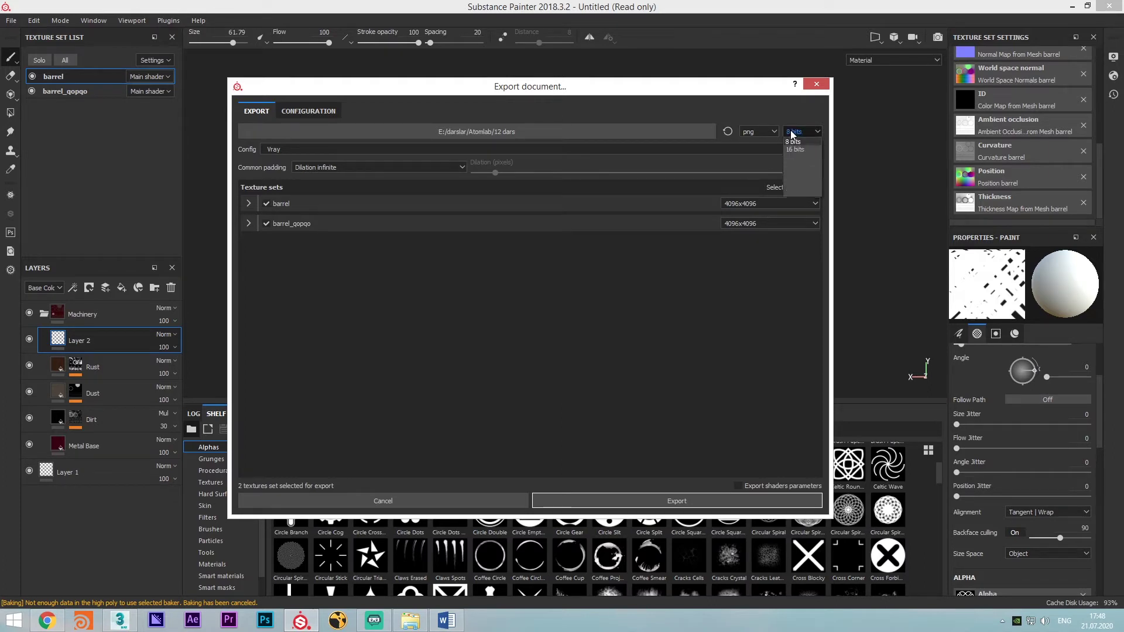
pyautogui.click(792, 134)
pyautogui.click(760, 132)
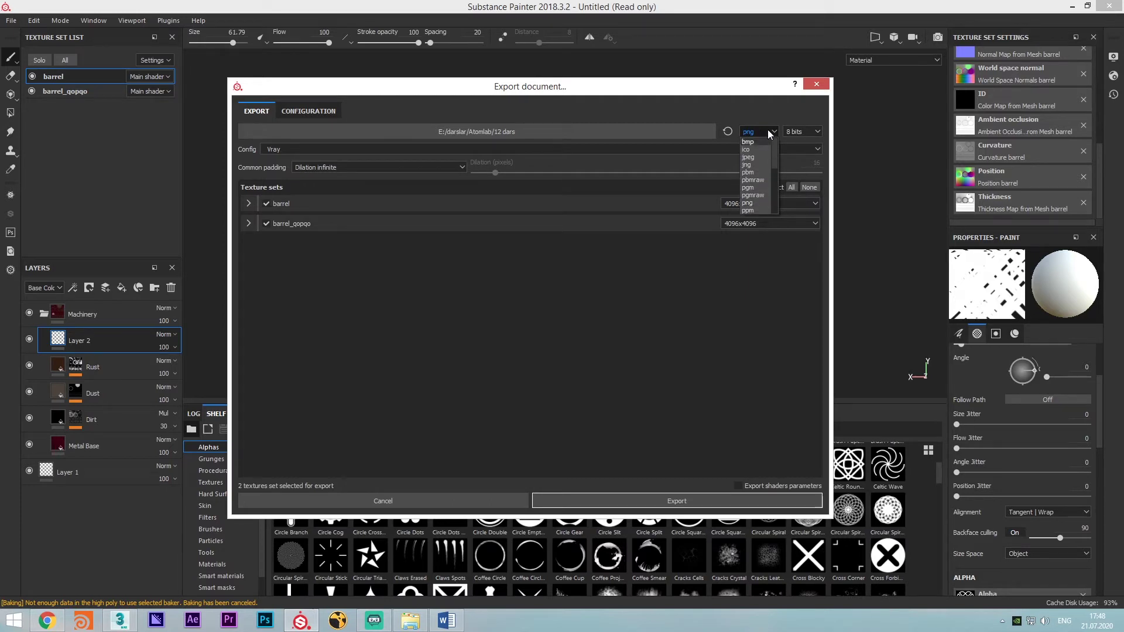
pyautogui.click(770, 132)
pyautogui.click(804, 134)
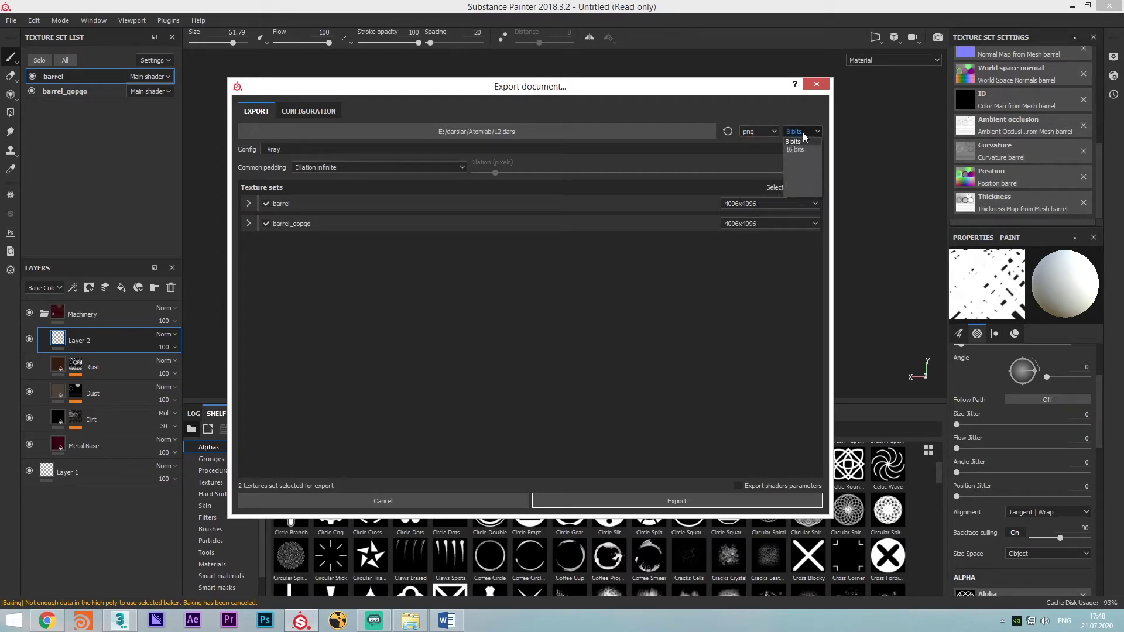
pyautogui.click(806, 123)
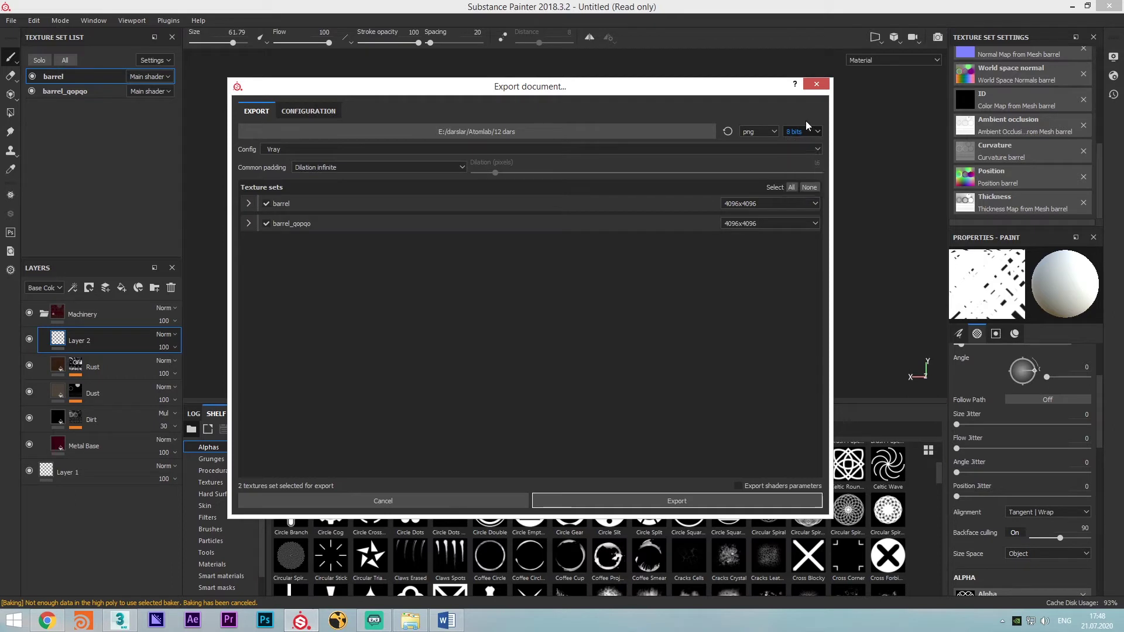
pyautogui.moveTo(741, 93); pyautogui.dragTo(698, 71)
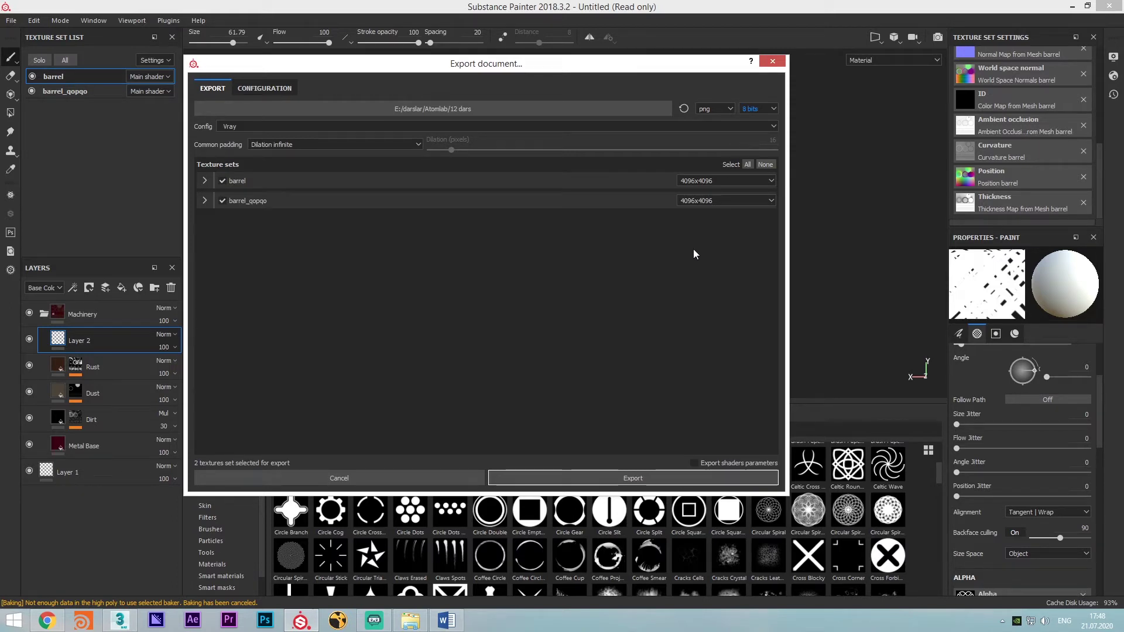
# Export the barrel and barrel_qopqo texture sets as 8-bit PNG files
pyautogui.click(770, 110)
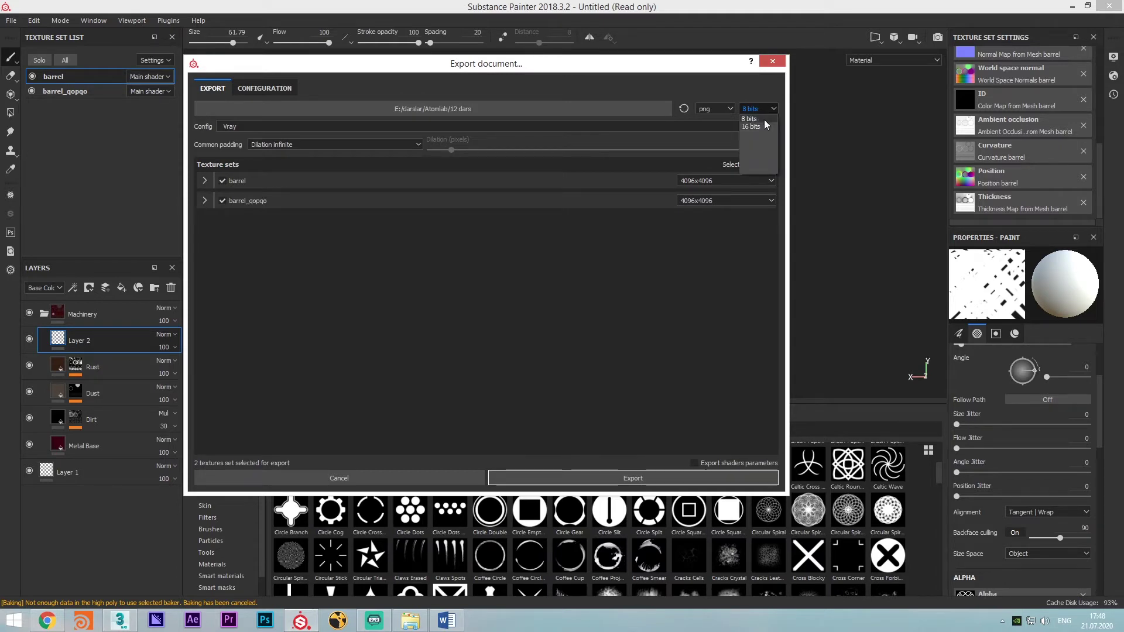
pyautogui.click(771, 104)
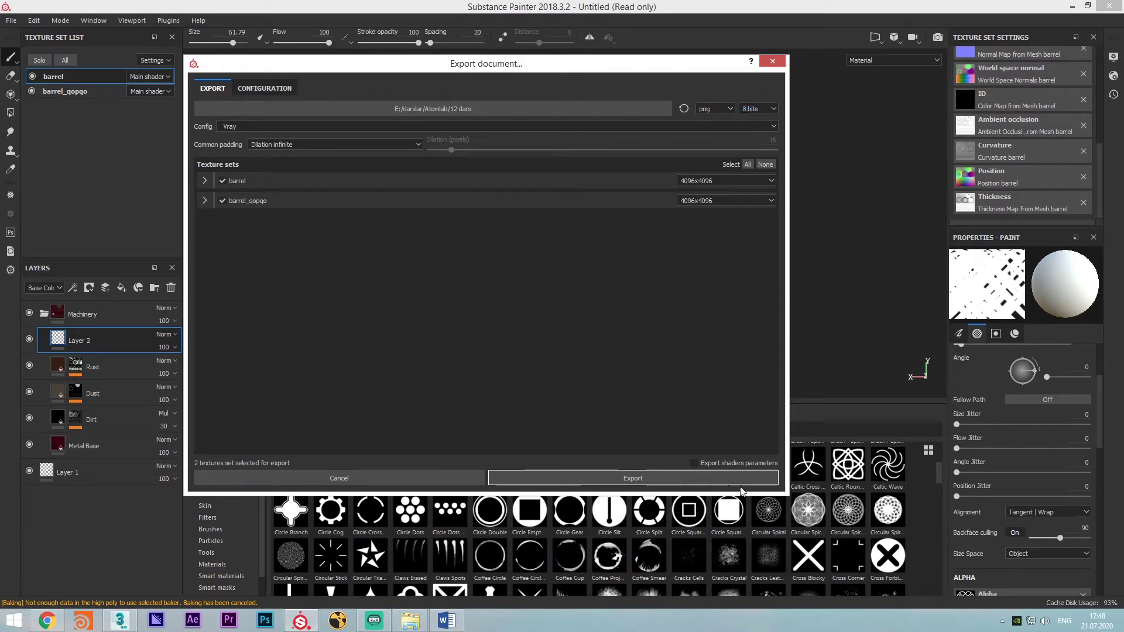
pyautogui.click(647, 481)
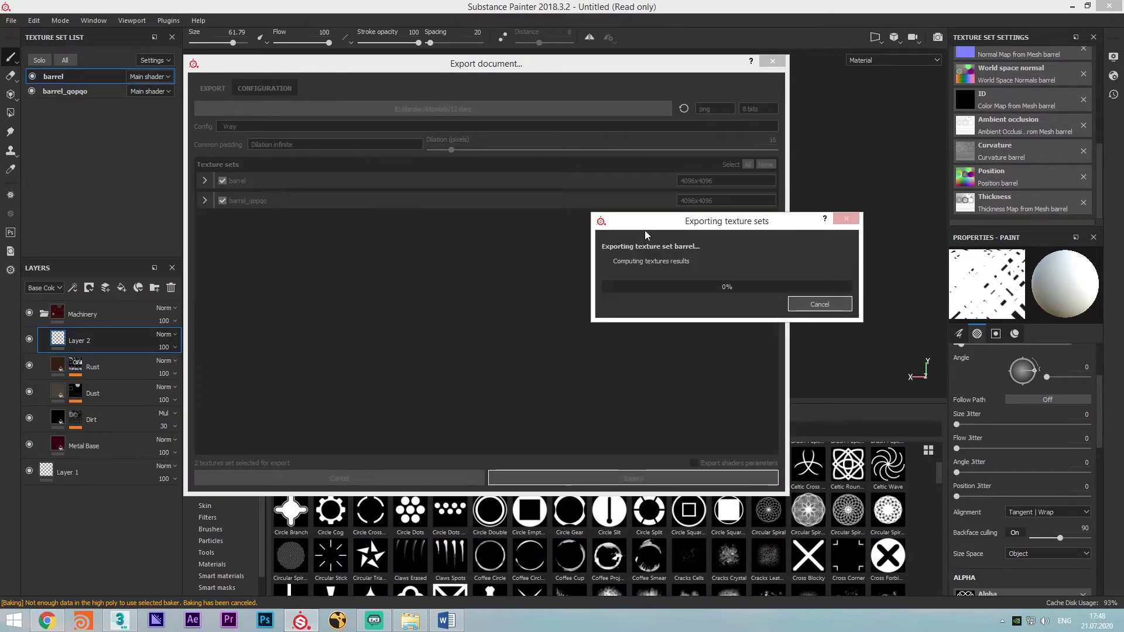
pyautogui.click(374, 625)
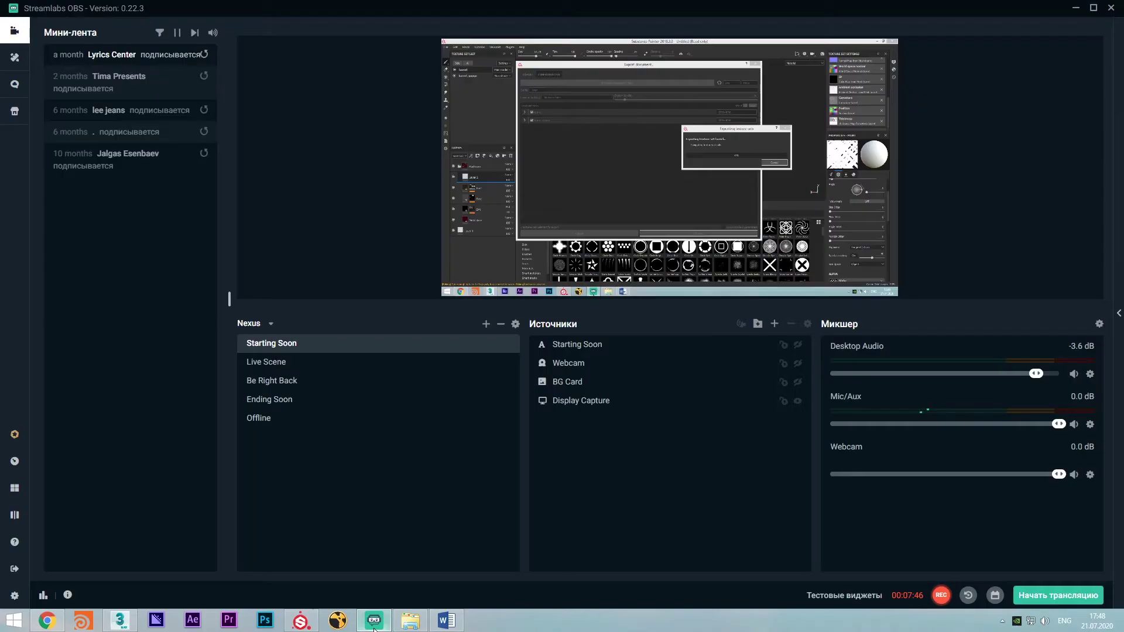
pyautogui.click(374, 625)
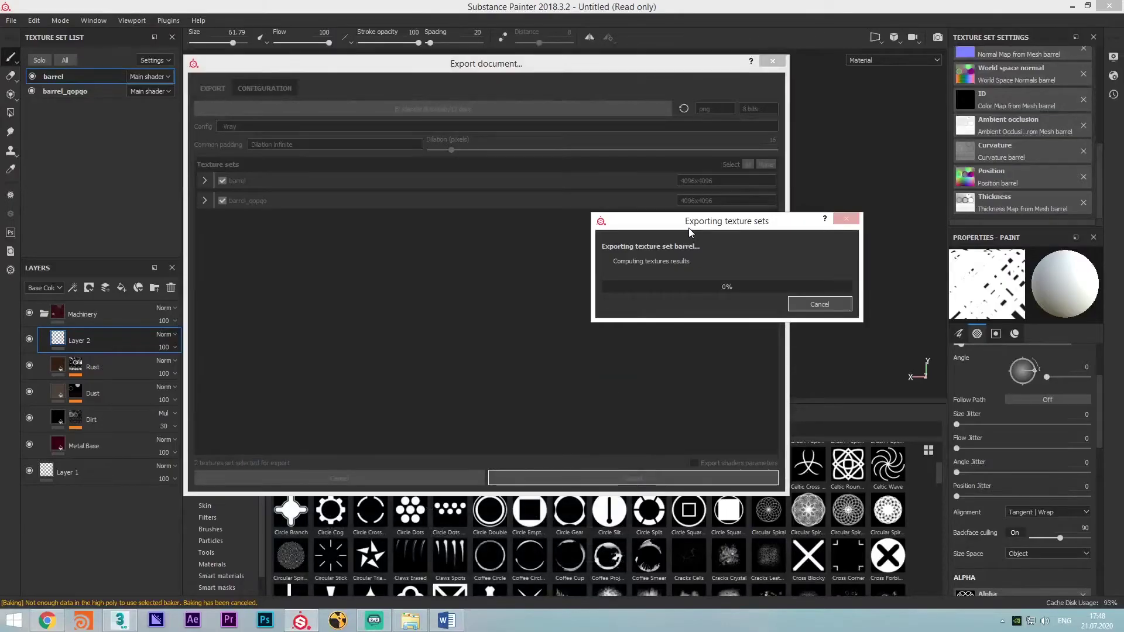
pyautogui.moveTo(690, 224); pyautogui.dragTo(747, 191)
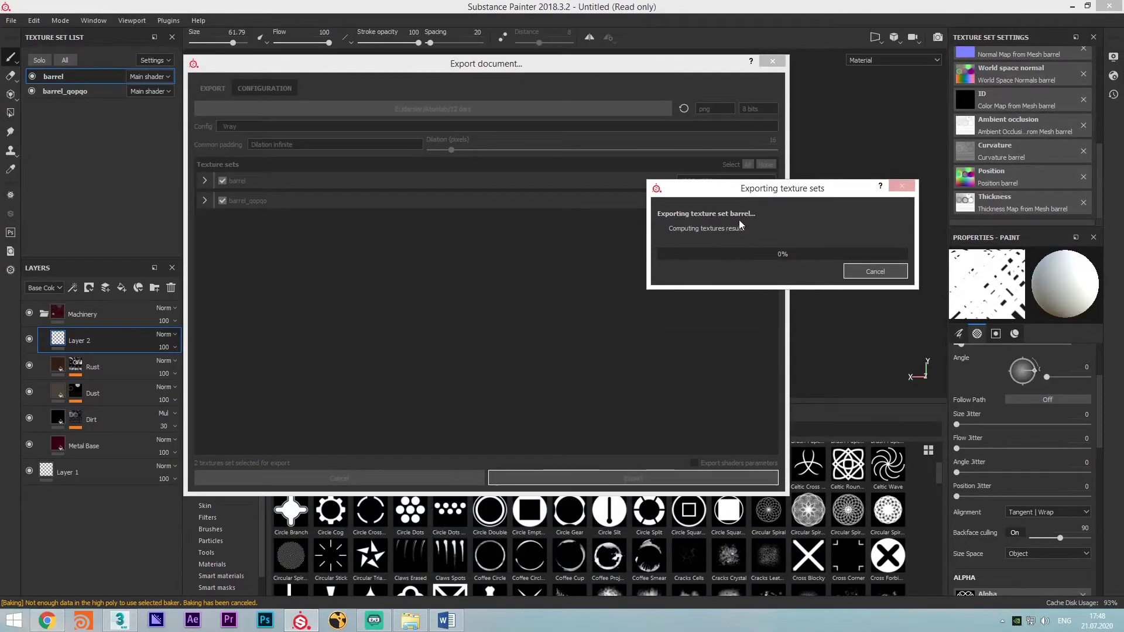
# Open the Atomlab folder 12 dars in File Explorer and arrange its narrowed window beside the export progress
pyautogui.press('super+e')
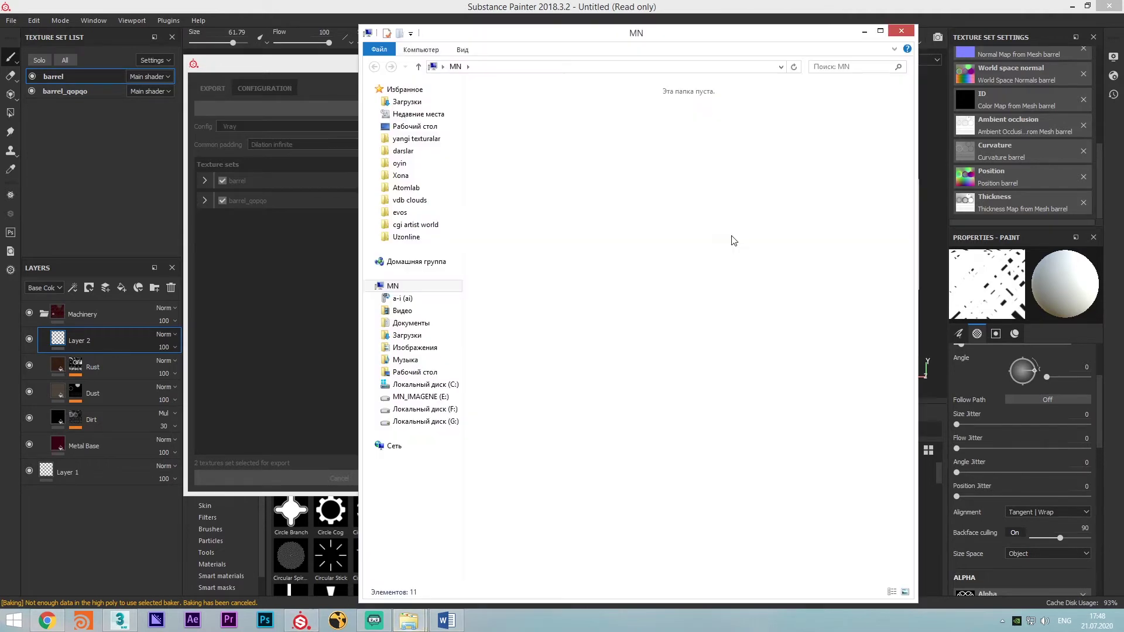
pyautogui.click(406, 188)
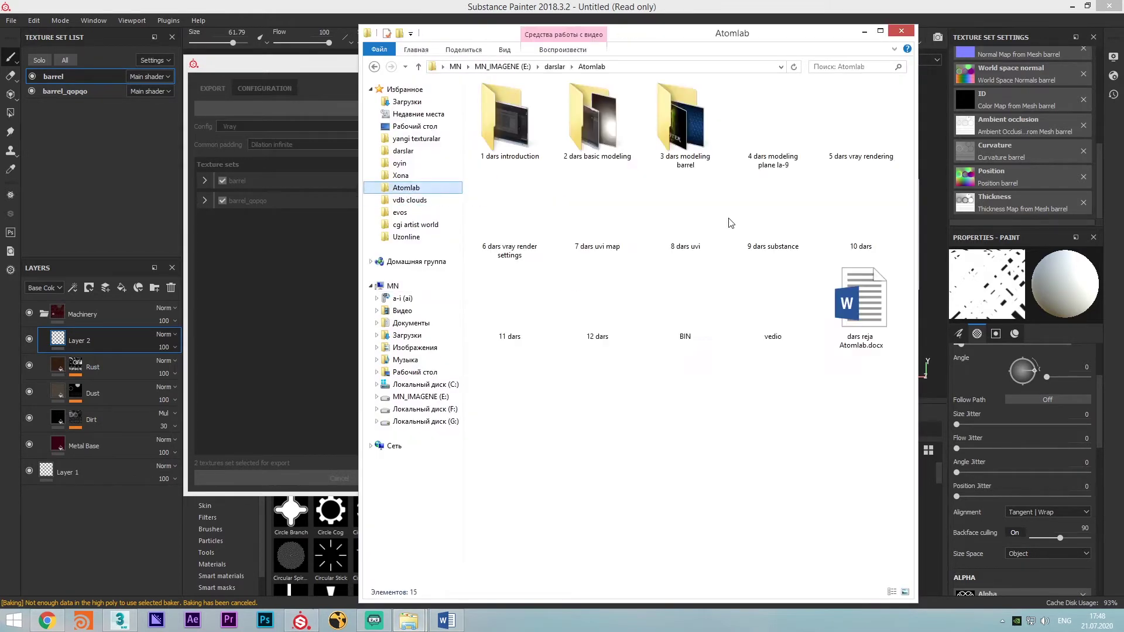
pyautogui.click(591, 331)
pyautogui.doubleClick(591, 332)
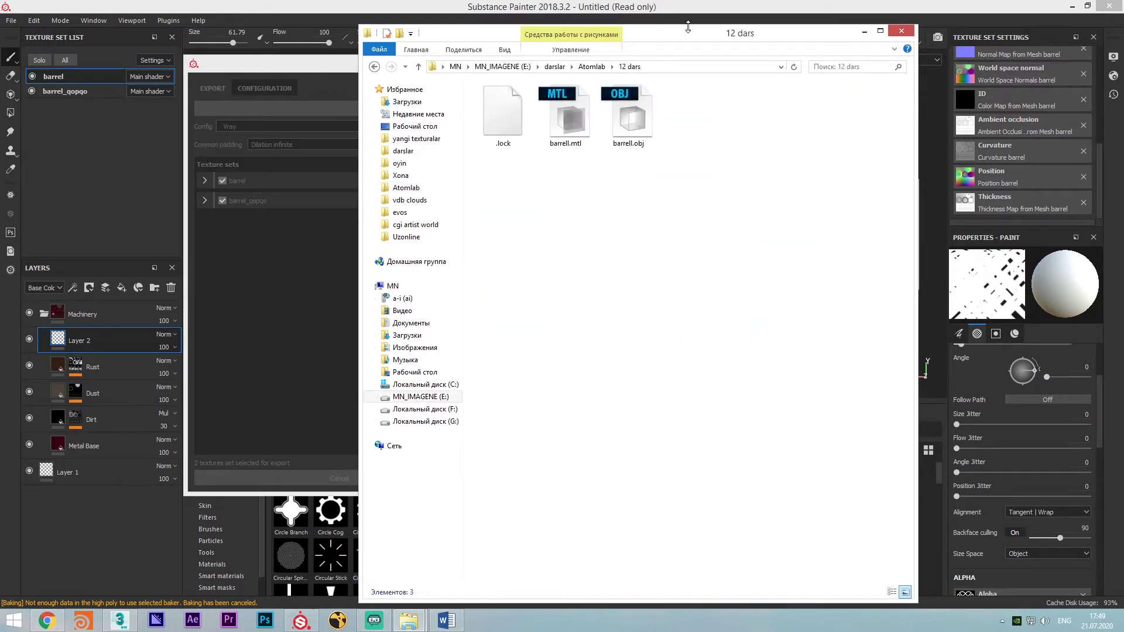
pyautogui.moveTo(688, 40); pyautogui.dragTo(477, 37)
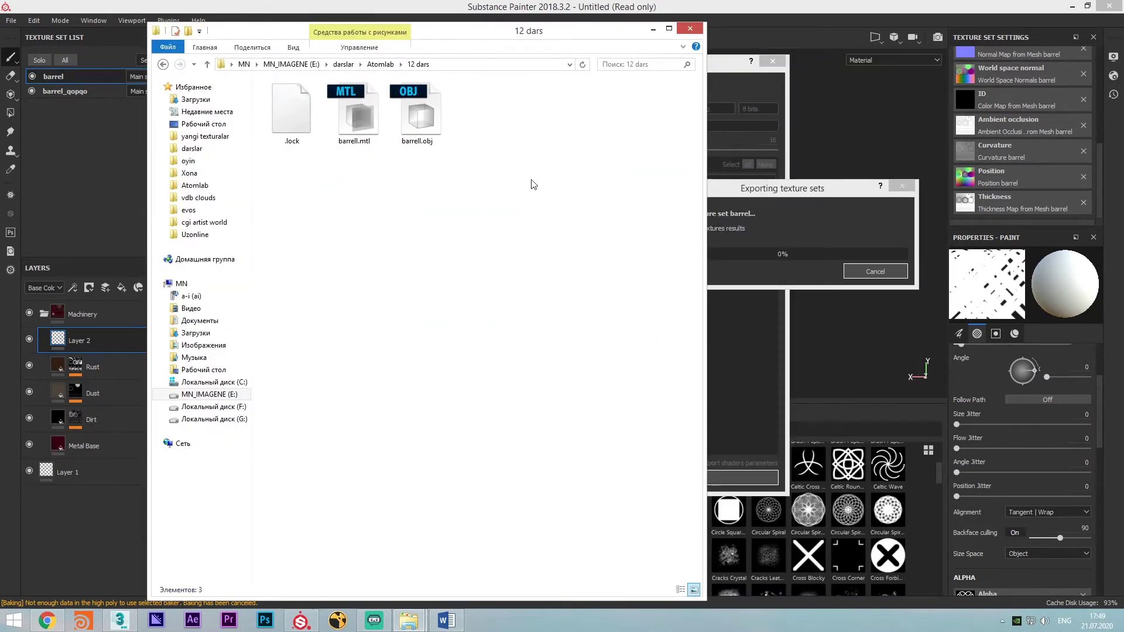
pyautogui.moveTo(705, 151); pyautogui.dragTo(598, 151)
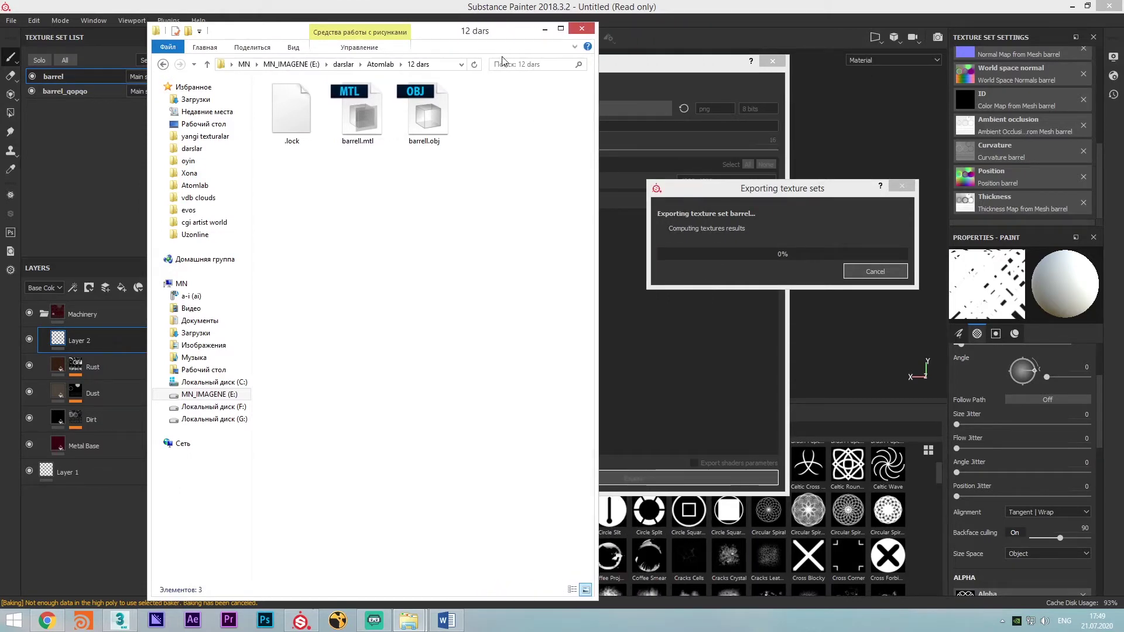
pyautogui.moveTo(489, 38); pyautogui.dragTo(480, 91)
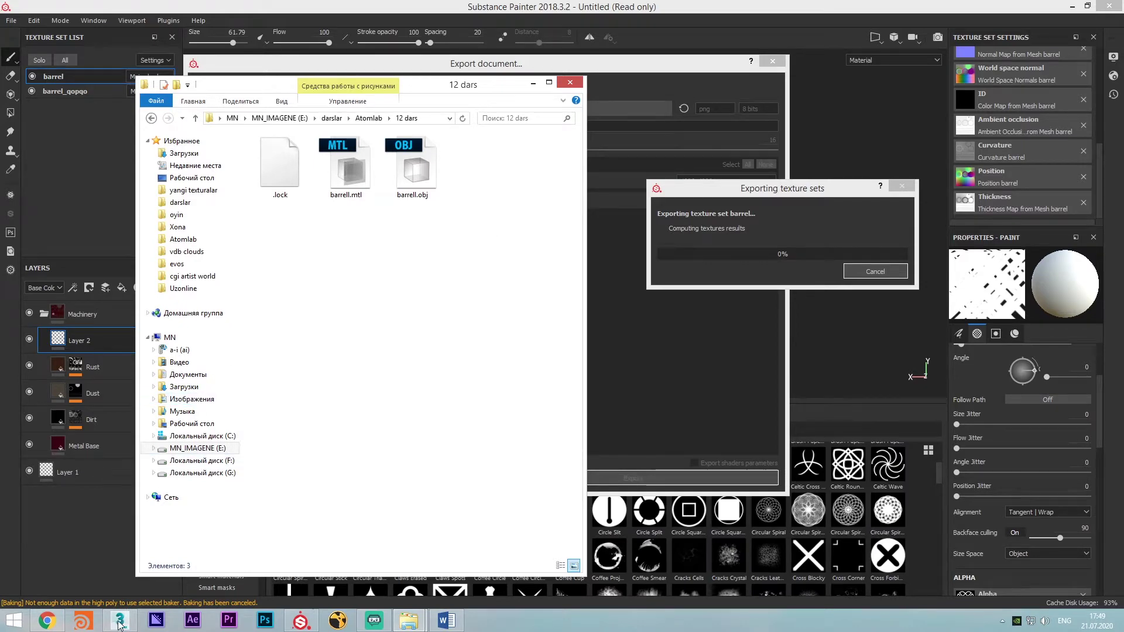
# Switch to 3ds Max and browse for a file to open in darslar > Atomlab > 9 dars substance on drive E
pyautogui.click(119, 623)
pyautogui.moveTo(500, 334); pyautogui.dragTo(512, 322, button='middle')
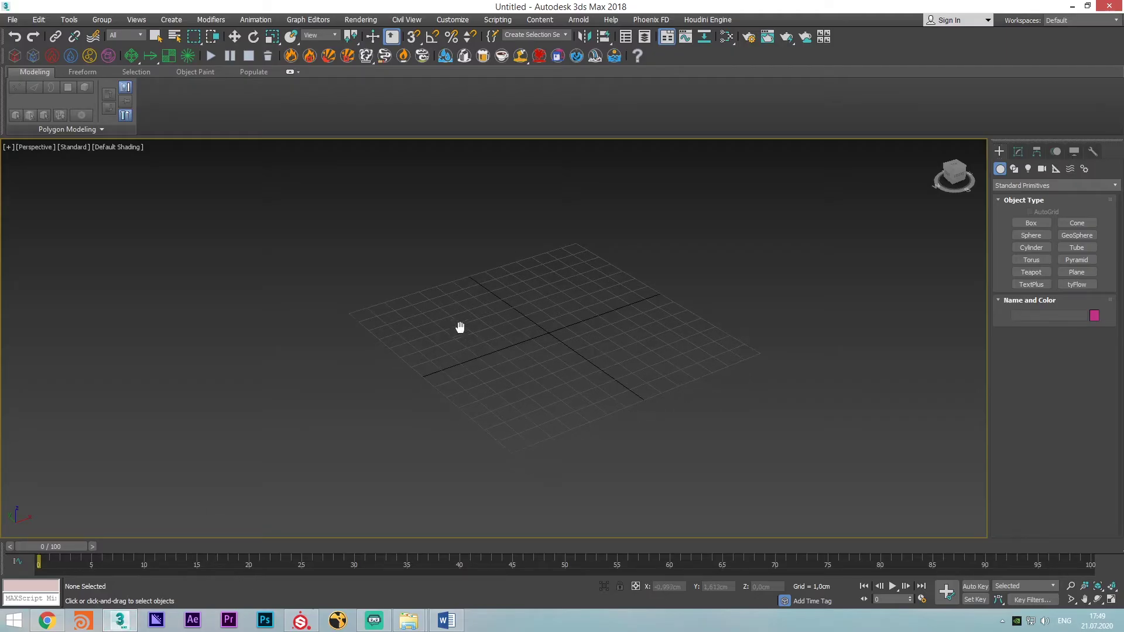
pyautogui.keyDown('alt'); pyautogui.moveTo(416, 325); pyautogui.dragTo(429, 330, button='middle'); pyautogui.keyUp('alt')
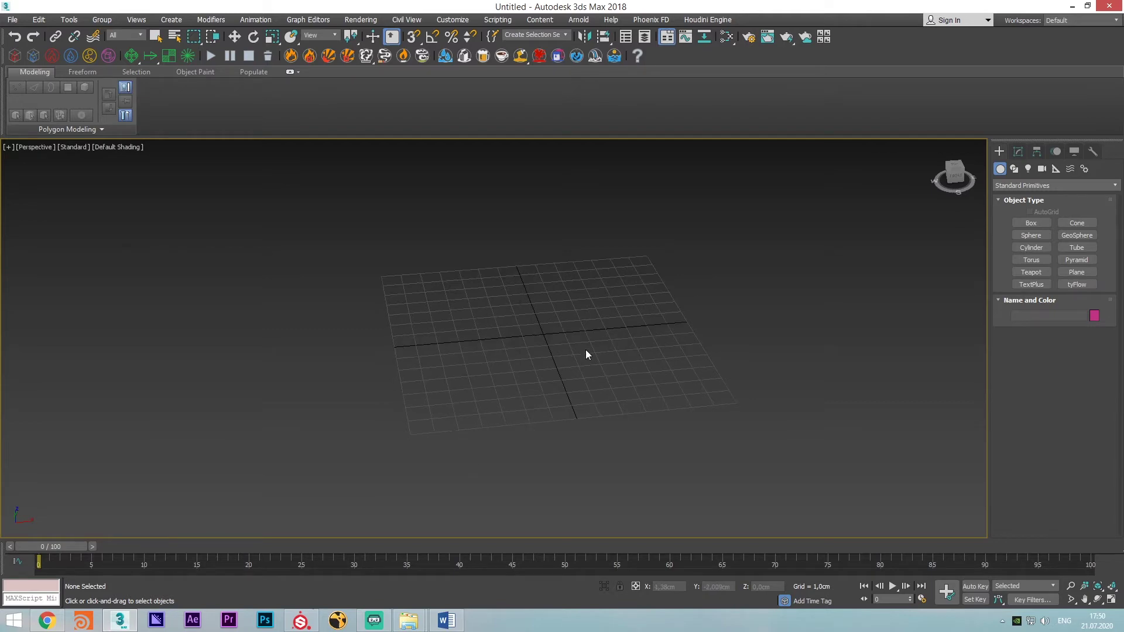
pyautogui.hotkey('ctrl', 'o')
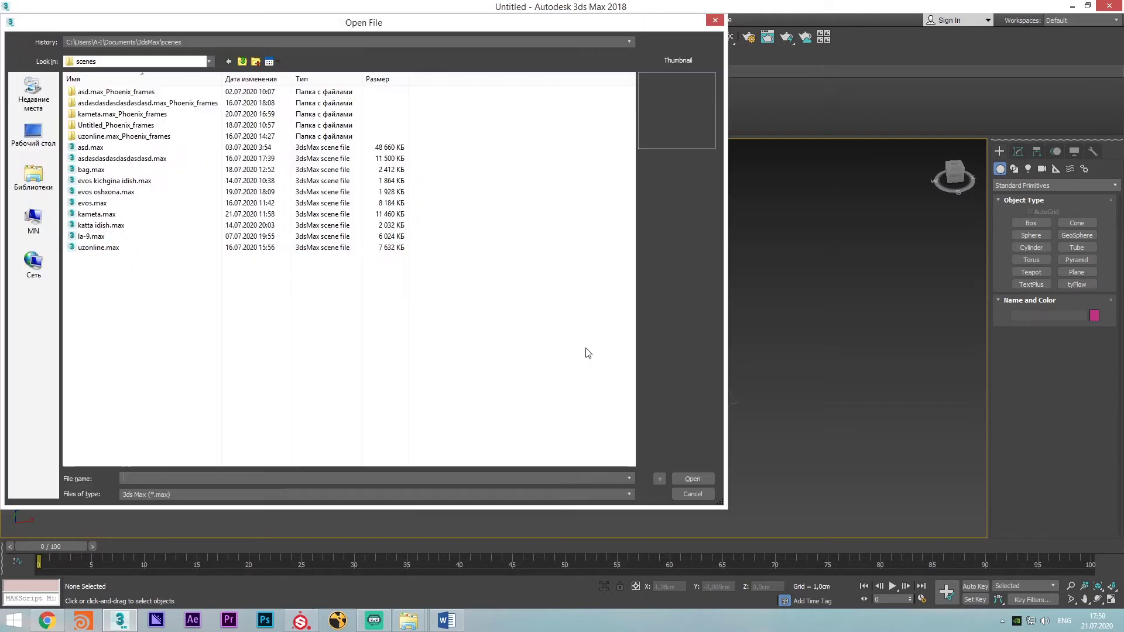
pyautogui.press('BackSpace')
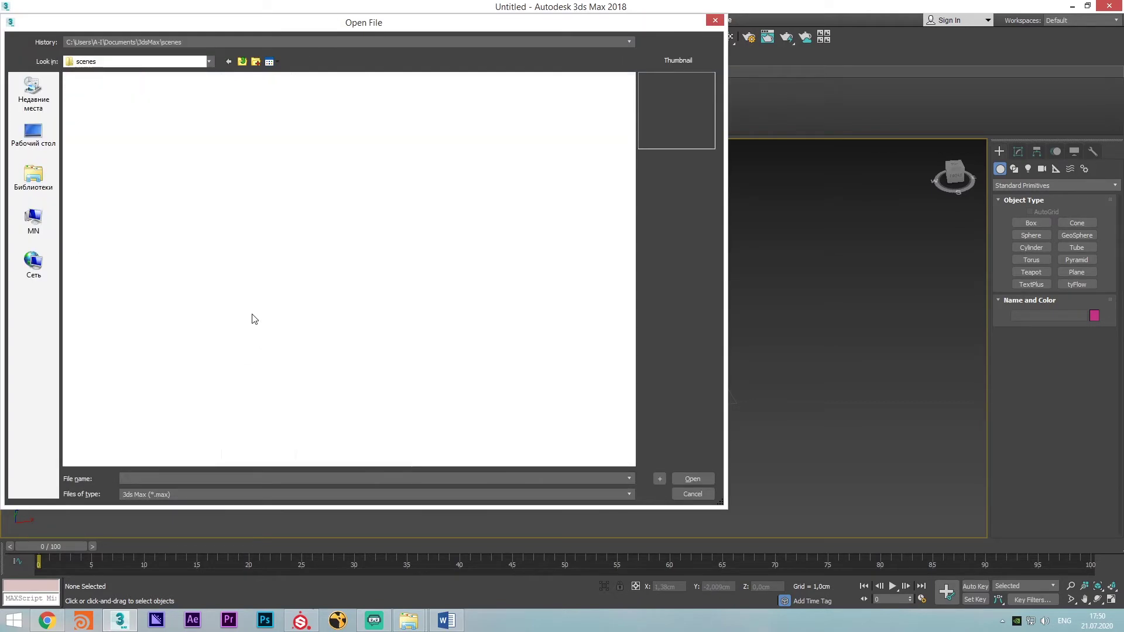
pyautogui.click(56, 230)
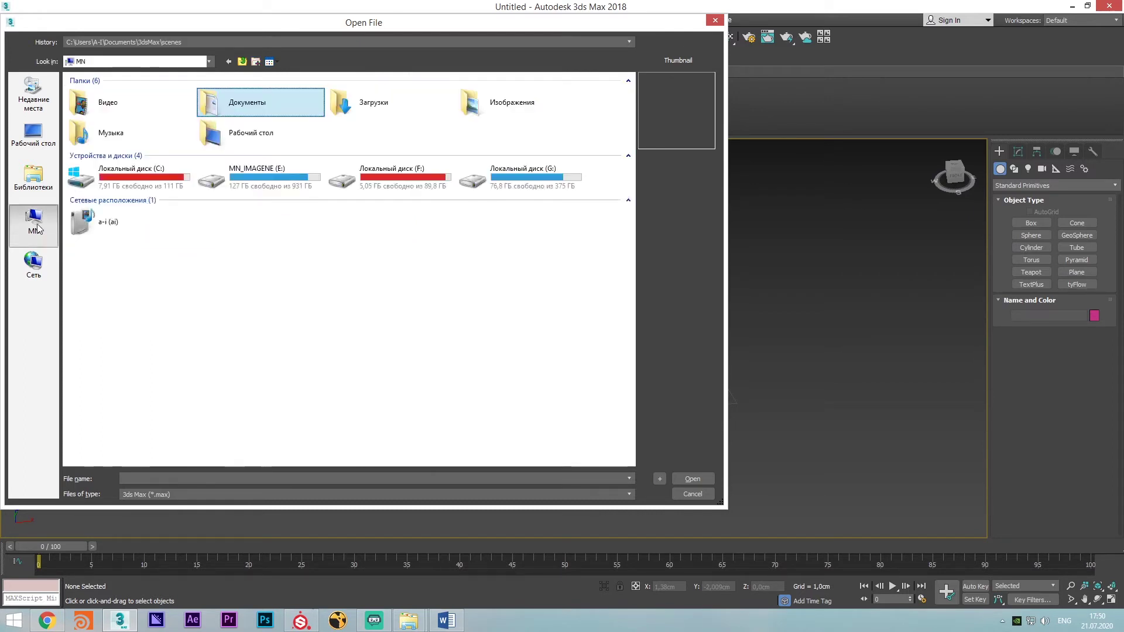
pyautogui.doubleClick(296, 193)
pyautogui.click(202, 229)
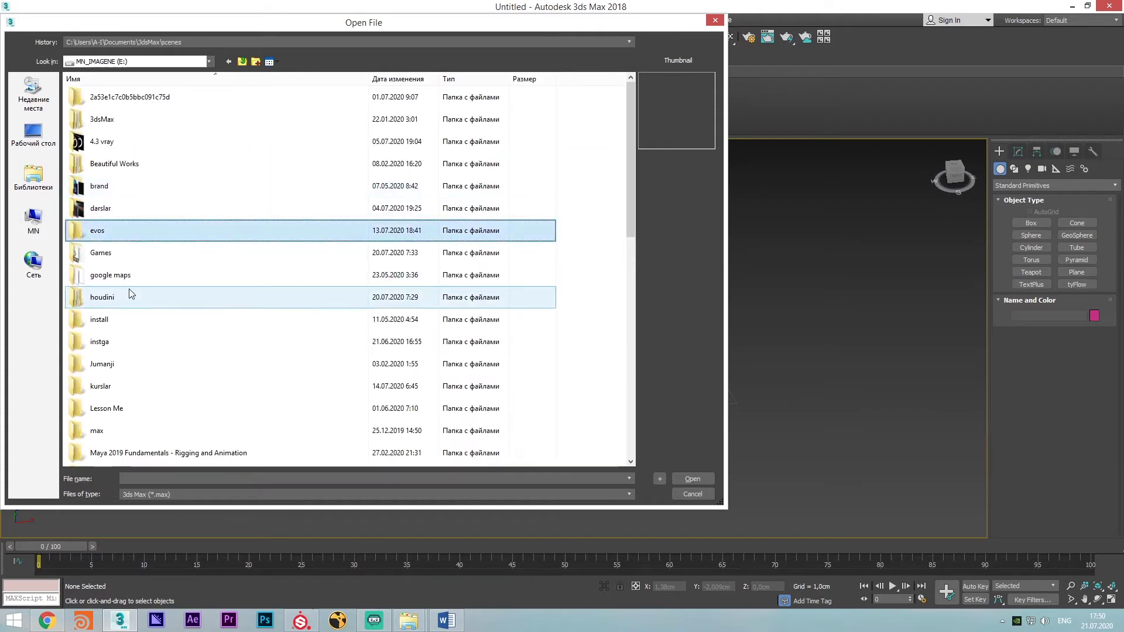
pyautogui.doubleClick(115, 204)
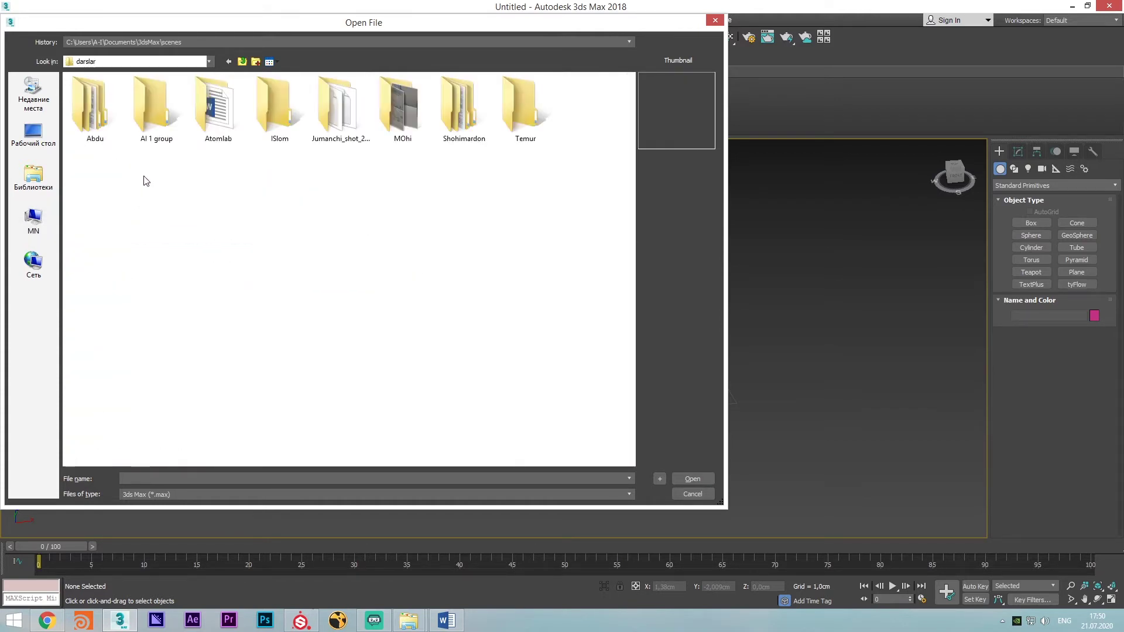
pyautogui.doubleClick(207, 137)
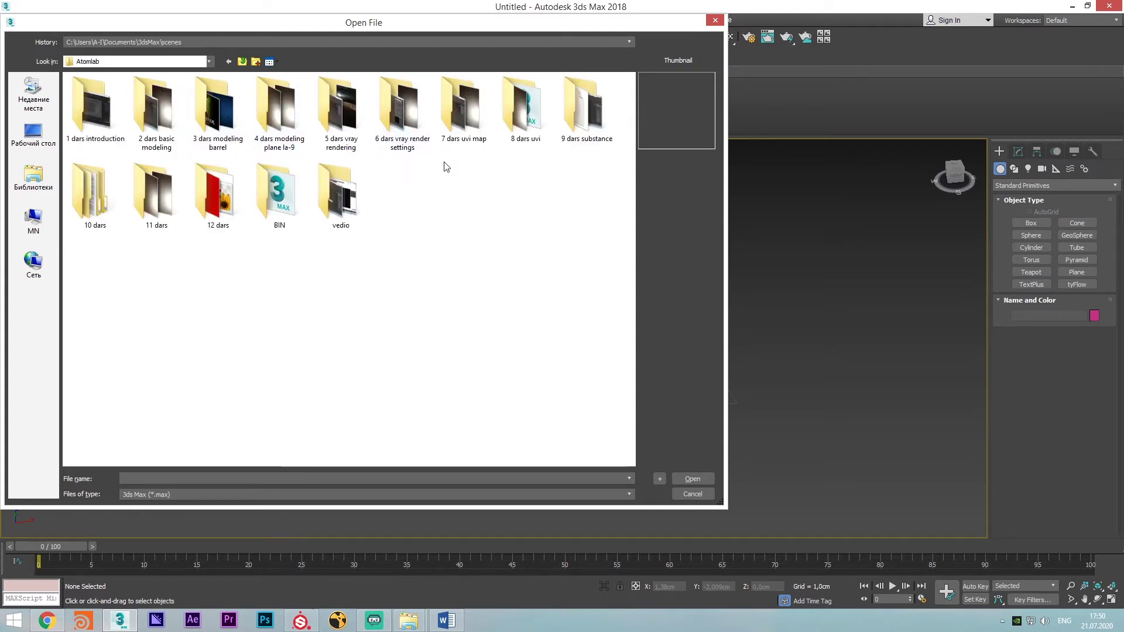
pyautogui.click(452, 122)
pyautogui.doubleClick(585, 108)
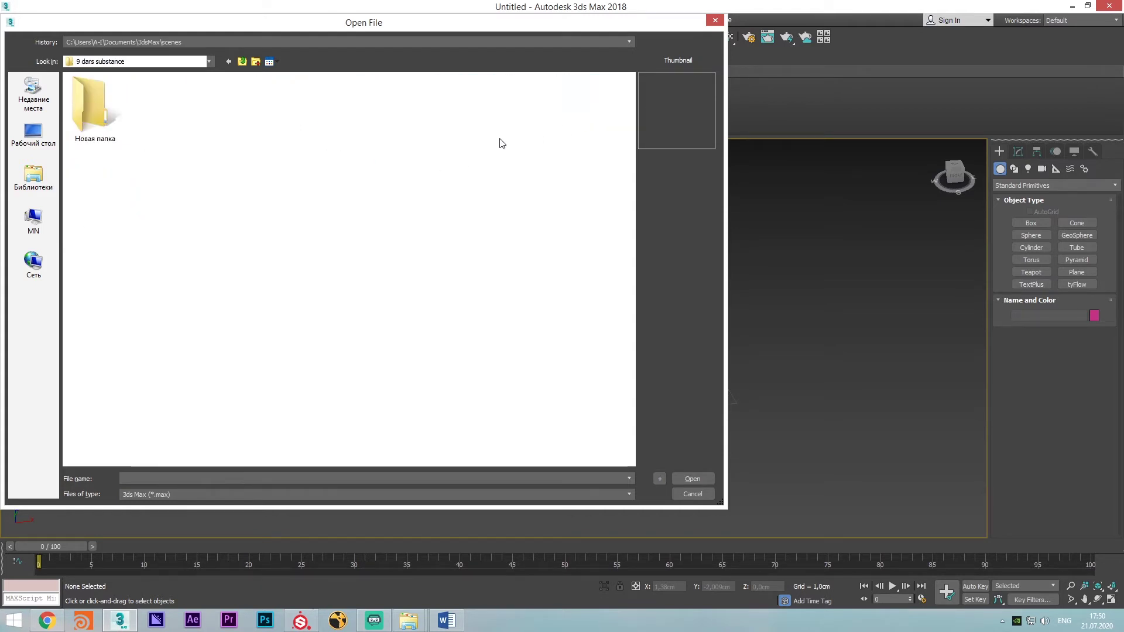
# List all file types and import barrel.FBX with the Autodesk Media & Entertainment preset
pyautogui.click(156, 495)
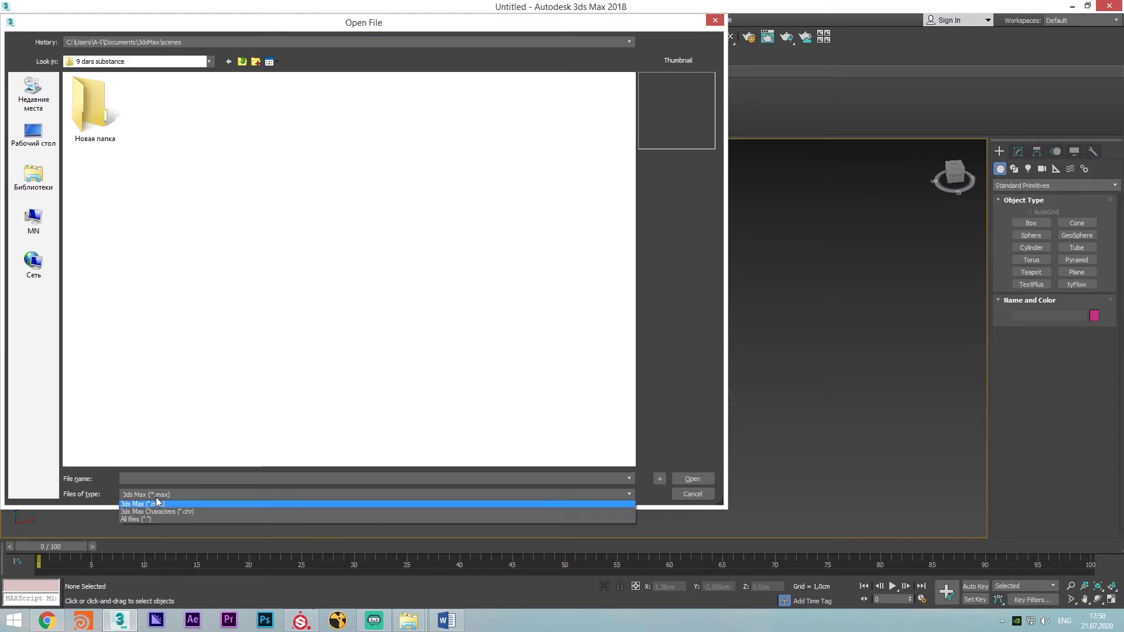
pyautogui.click(152, 521)
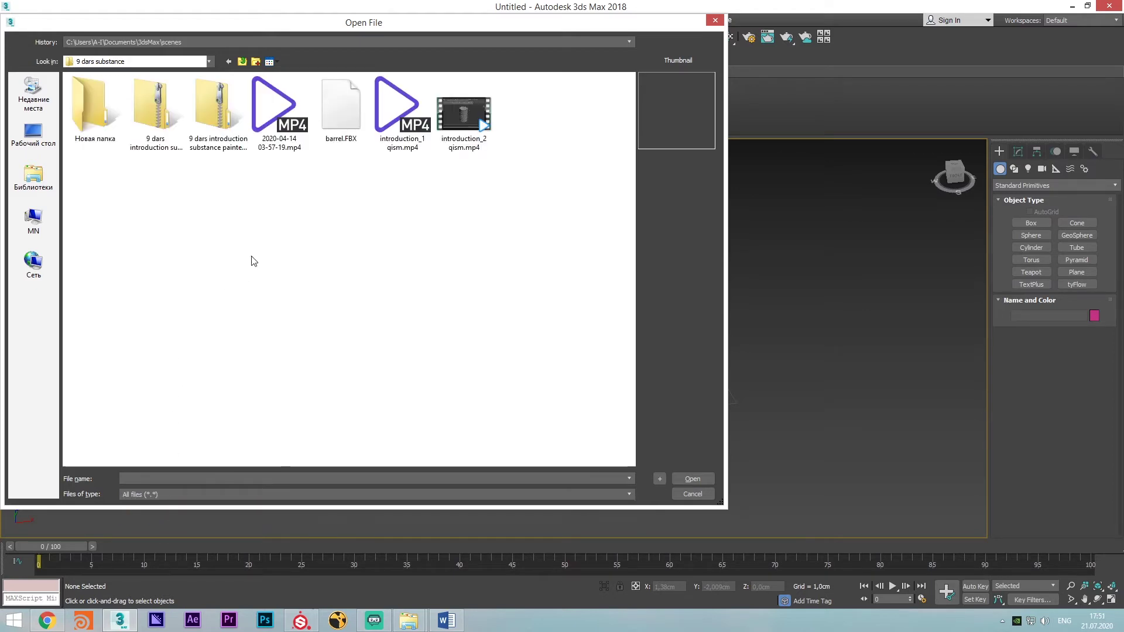
pyautogui.doubleClick(323, 140)
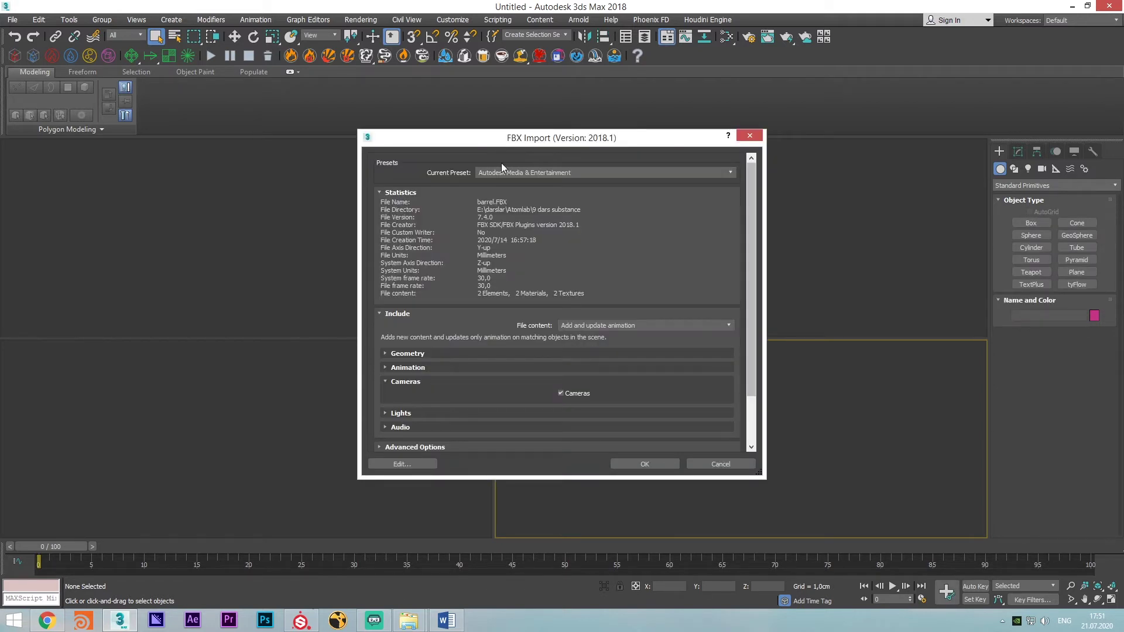
pyautogui.click(643, 464)
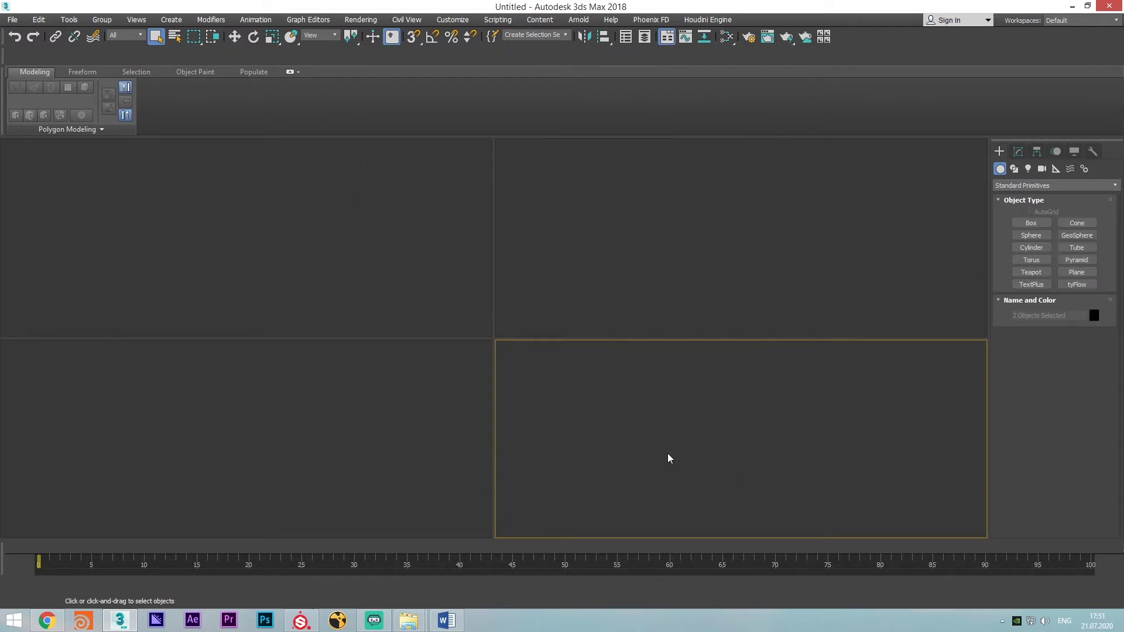
# Maximize the perspective view, turn on edged faces and inspect the imported barrel's mesh from several sides
pyautogui.click(669, 458)
pyautogui.click(713, 428)
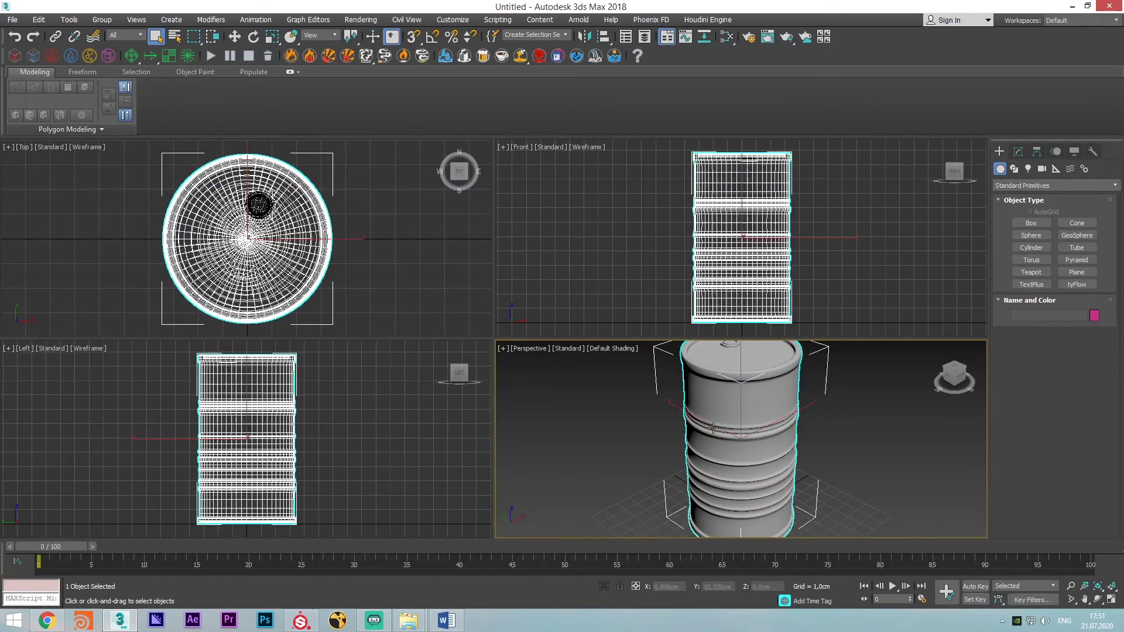
pyautogui.click(697, 438)
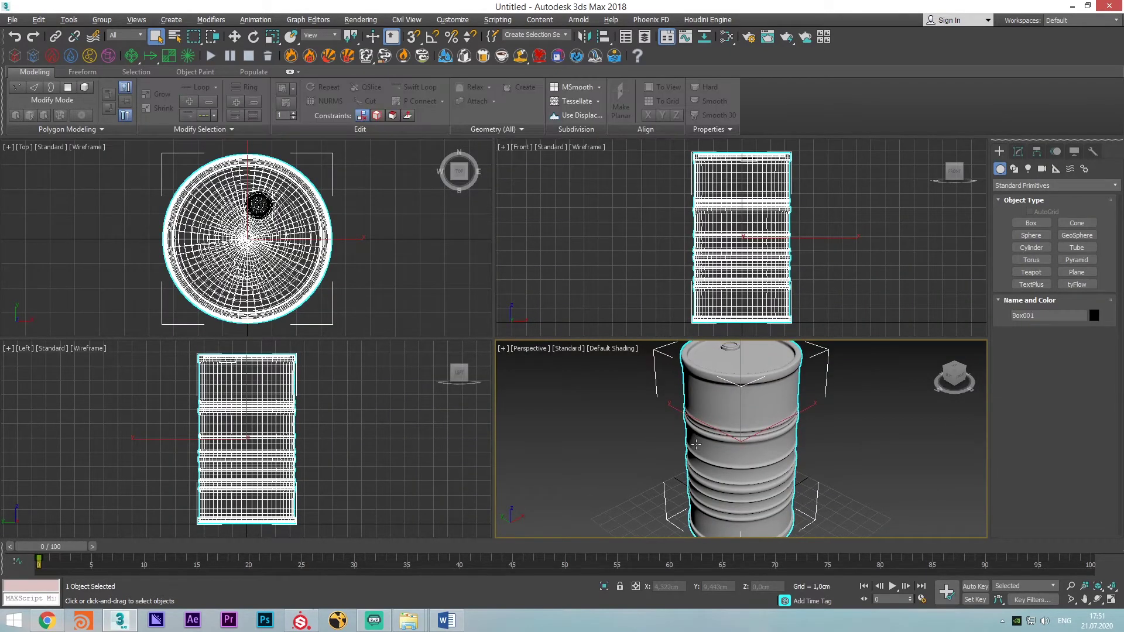
pyautogui.hotkey('alt', 'w')
pyautogui.moveTo(514, 361); pyautogui.dragTo(541, 297, button='middle')
pyautogui.scroll(-4, 572, 336)
pyautogui.press('w')
pyautogui.scroll(4, 512, 332)
pyautogui.press('F4')
pyautogui.click(719, 315)
pyautogui.press('F4')
pyautogui.press('F4')
pyautogui.click(486, 305)
pyautogui.scroll(-3, 485, 306)
pyautogui.click(697, 322)
pyautogui.moveTo(613, 313); pyautogui.dragTo(588, 347, button='middle')
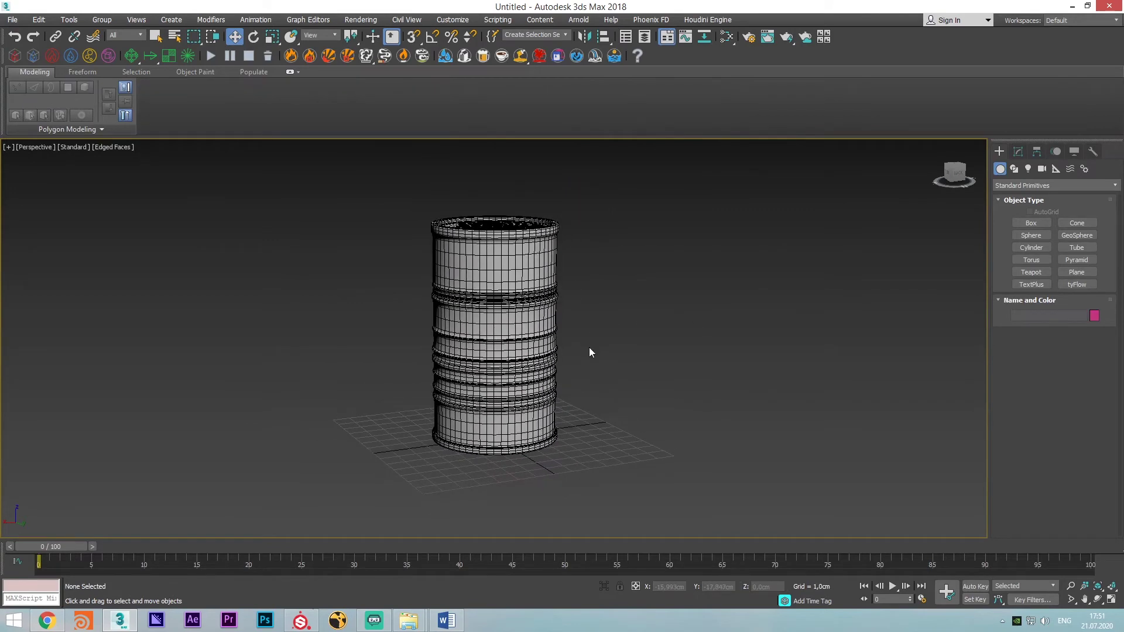
# Create a VRaySun in the front view, aimed diagonally down at the barrel, and add a VRaySky environment map
pyautogui.press('f')
pyautogui.scroll(-4, 624, 332)
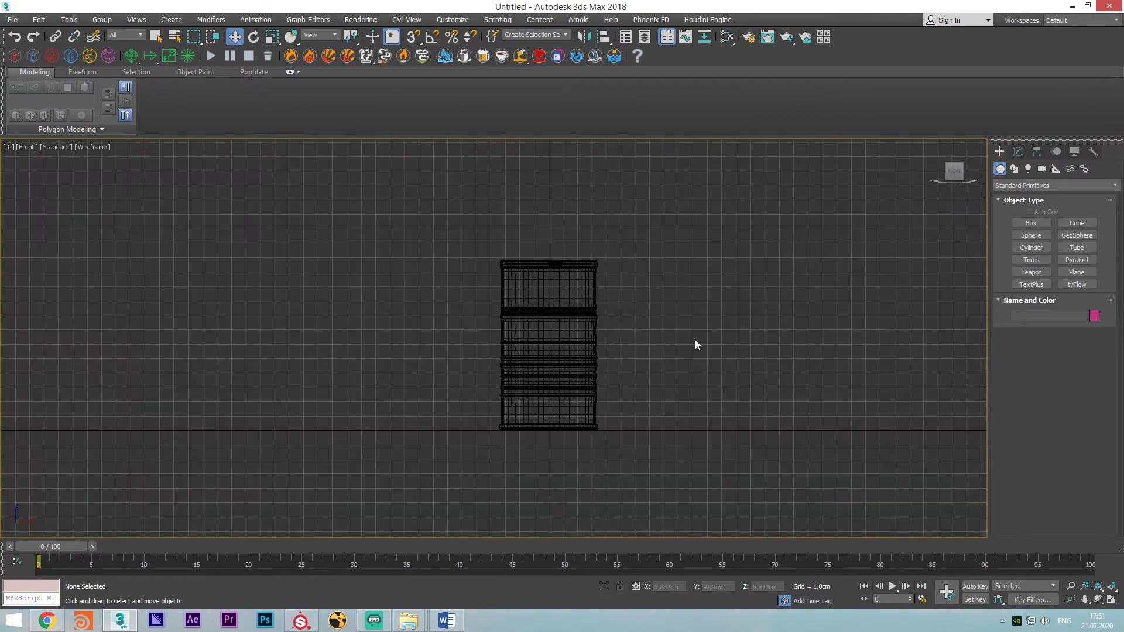
pyautogui.click(1029, 169)
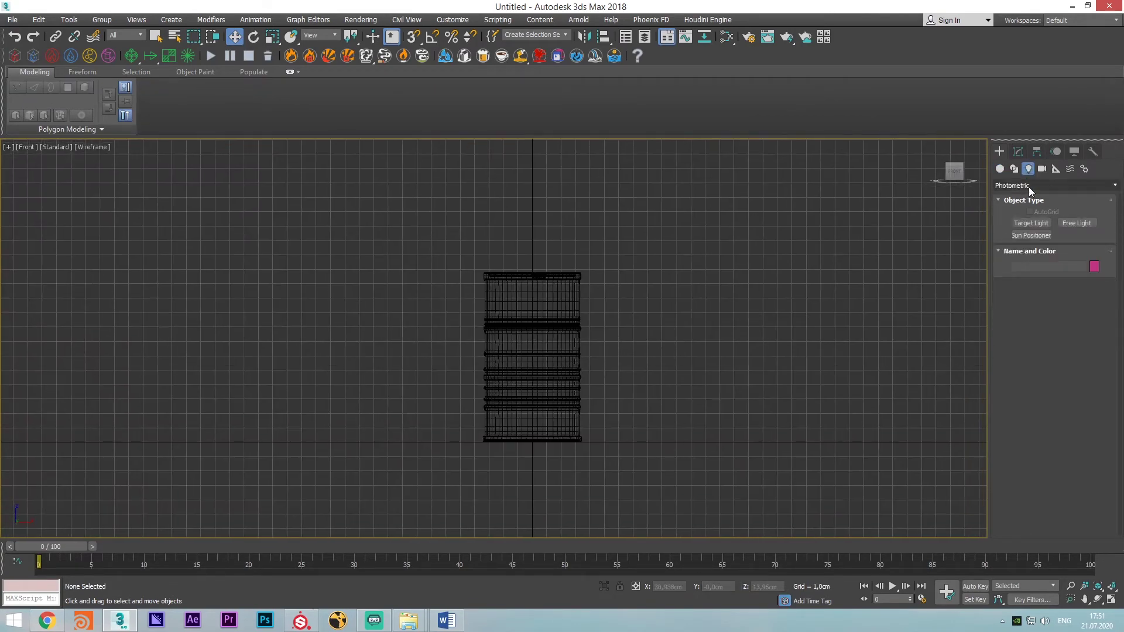
pyautogui.click(1027, 186)
pyautogui.click(1023, 219)
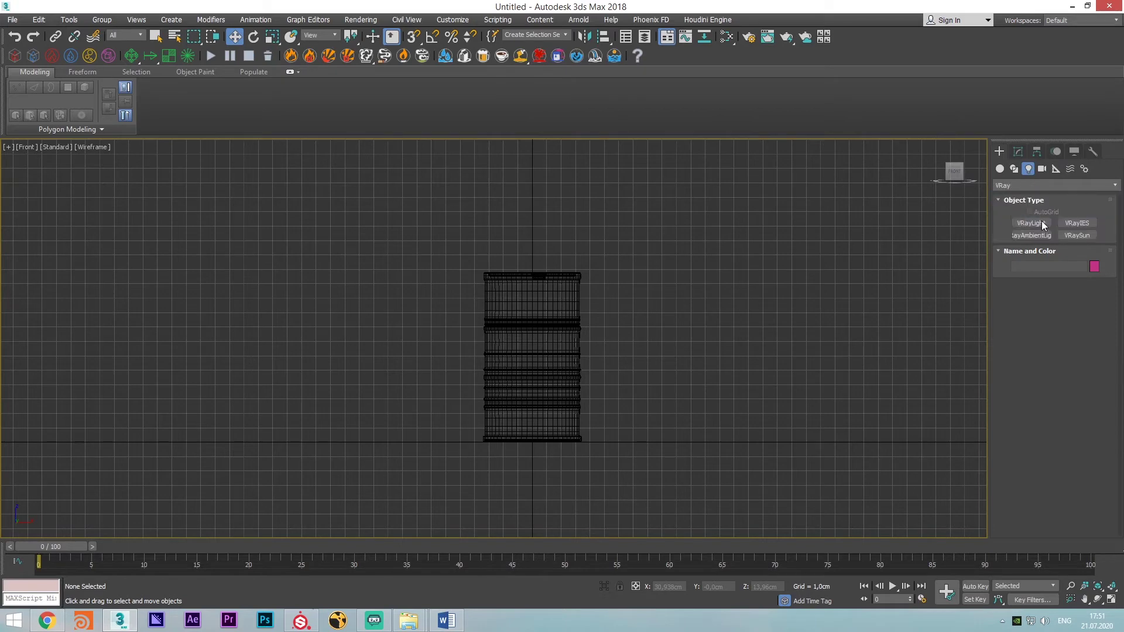
pyautogui.click(1077, 235)
pyautogui.scroll(-3, 394, 221)
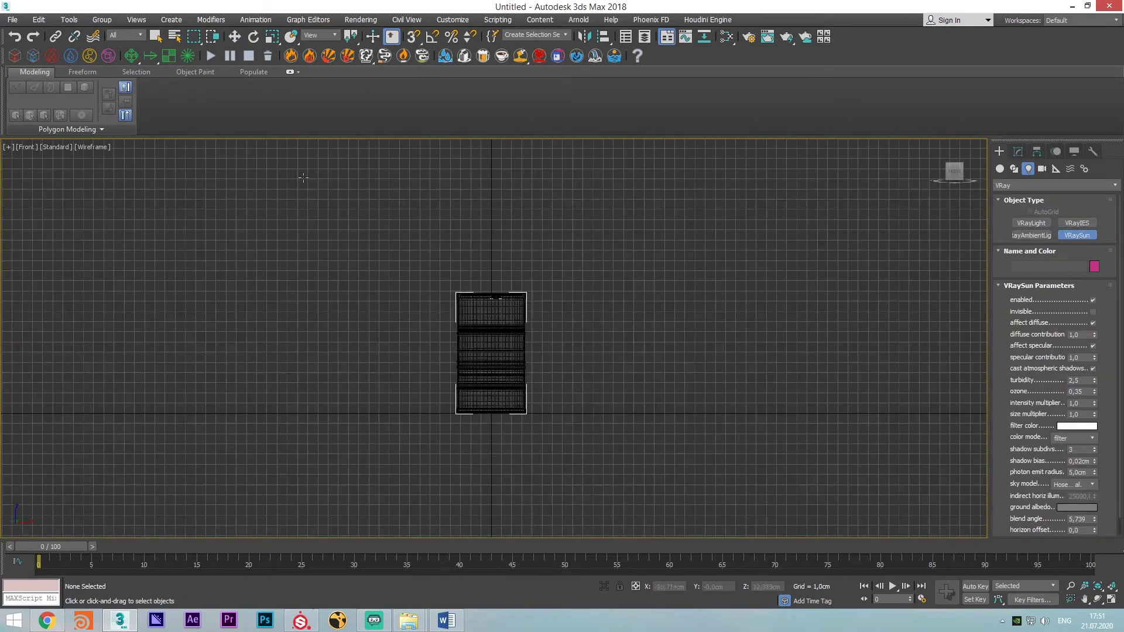
pyautogui.moveTo(269, 148); pyautogui.dragTo(464, 313)
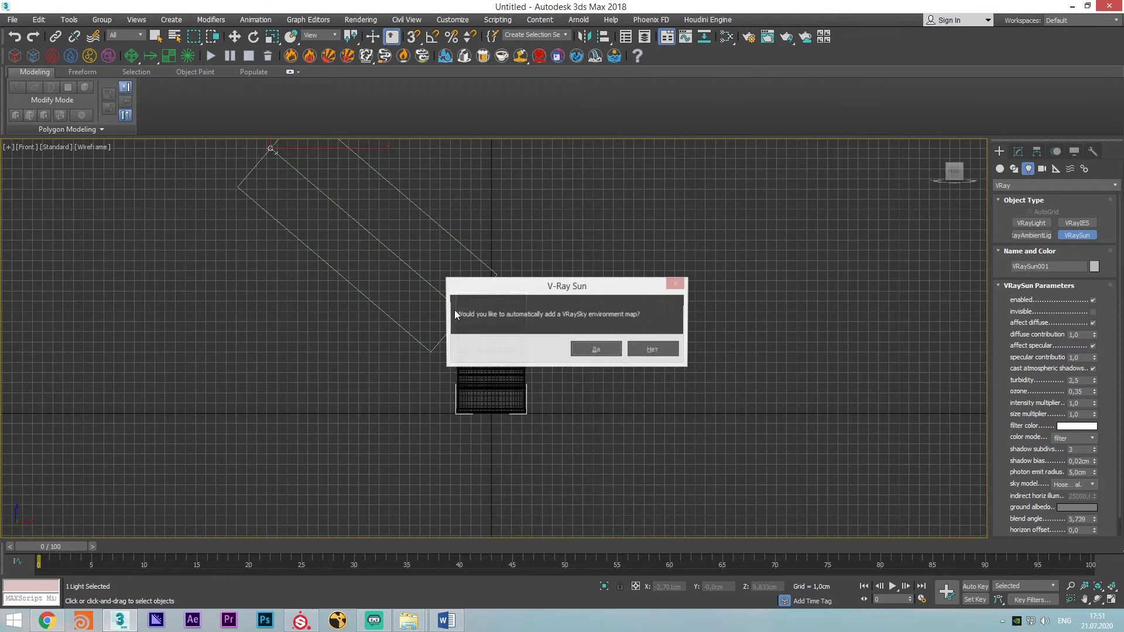
pyautogui.click(595, 350)
# Set the VRaySun's intensity multiplier to 0.03 and its size multiplier to 5
pyautogui.click(1018, 151)
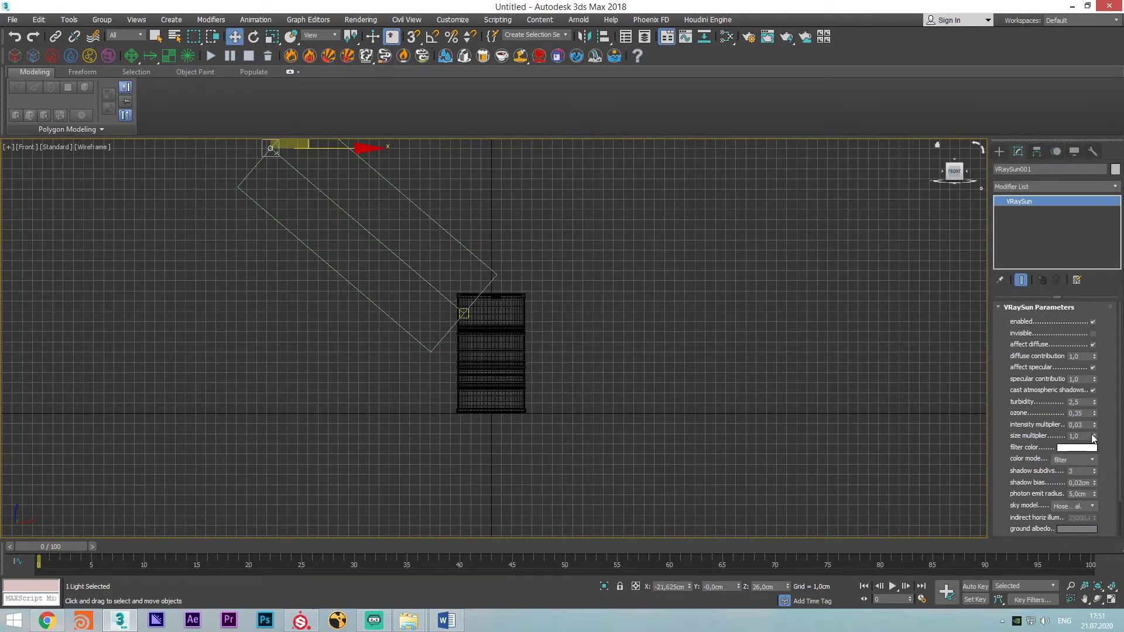
pyautogui.doubleClick(1080, 436)
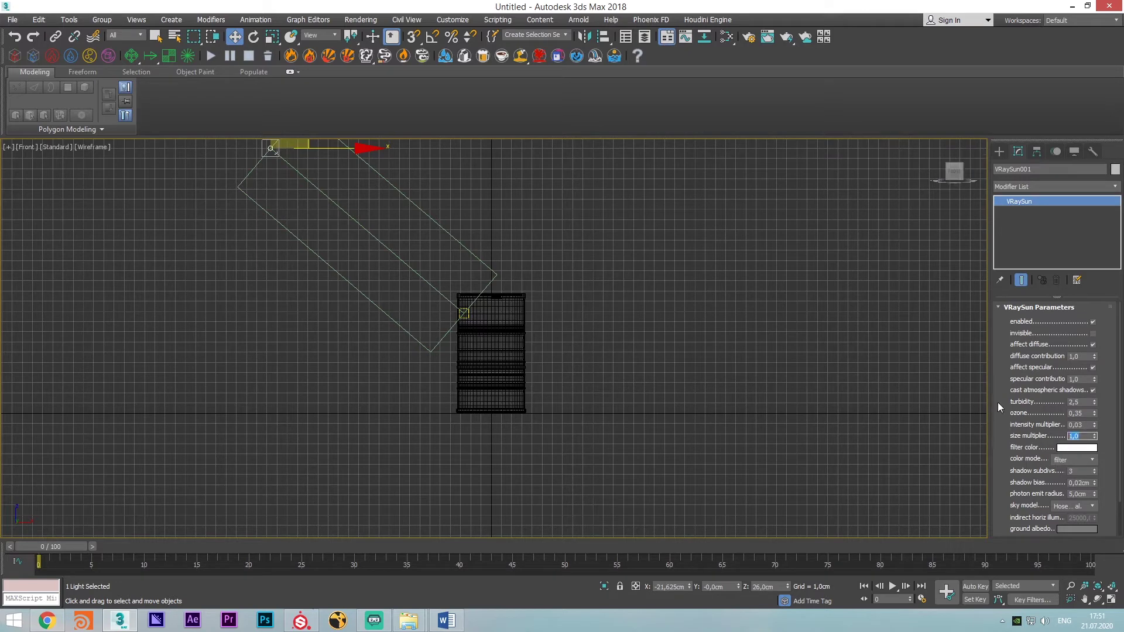
pyautogui.write('5')
pyautogui.doubleClick(1082, 470)
# Return to the perspective view and frame the whole barrel from slightly above
pyautogui.moveTo(681, 409); pyautogui.dragTo(692, 391, button='middle')
pyautogui.press('p')
pyautogui.moveTo(513, 306); pyautogui.dragTo(467, 320, button='middle')
pyautogui.click(496, 329)
pyautogui.moveTo(467, 321); pyautogui.dragTo(524, 319, button='middle')
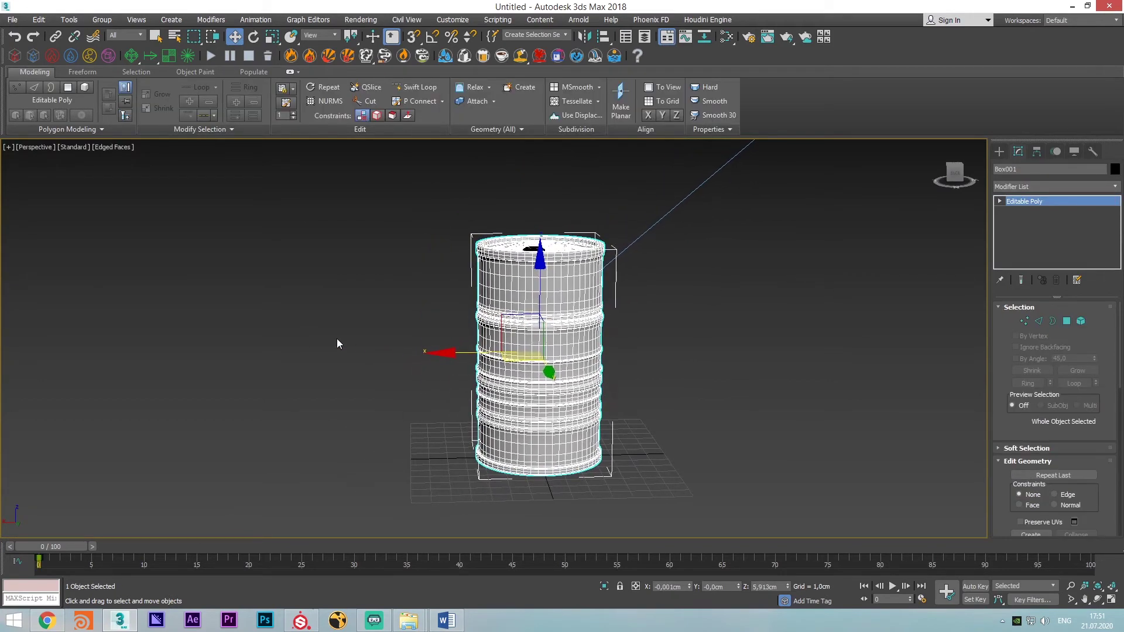
pyautogui.click(337, 344)
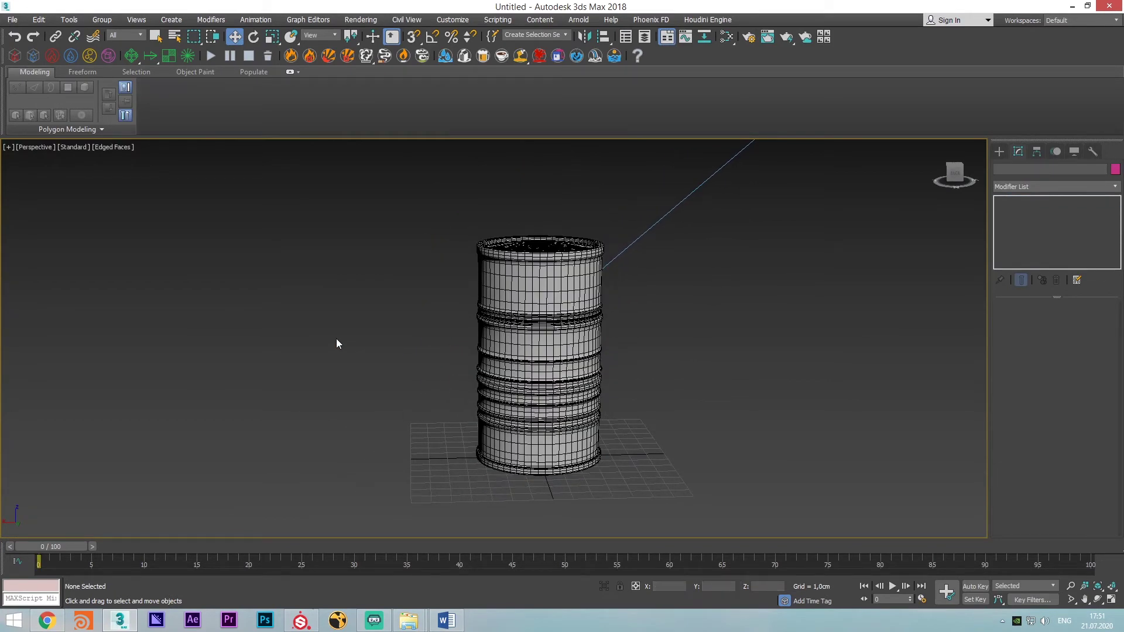
pyautogui.click(540, 347)
pyautogui.keyDown('alt'); pyautogui.moveTo(541, 346); pyautogui.dragTo(732, 343, button='middle'); pyautogui.keyUp('alt')
pyautogui.click(787, 391)
pyautogui.click(547, 326)
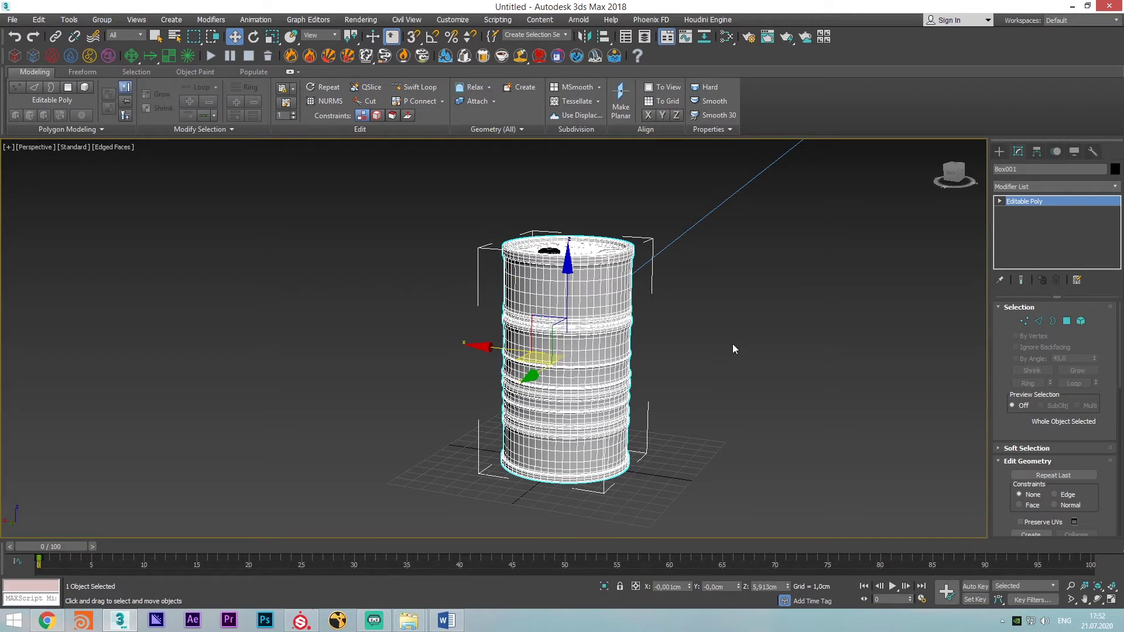
pyautogui.moveTo(636, 353); pyautogui.dragTo(619, 354, button='middle')
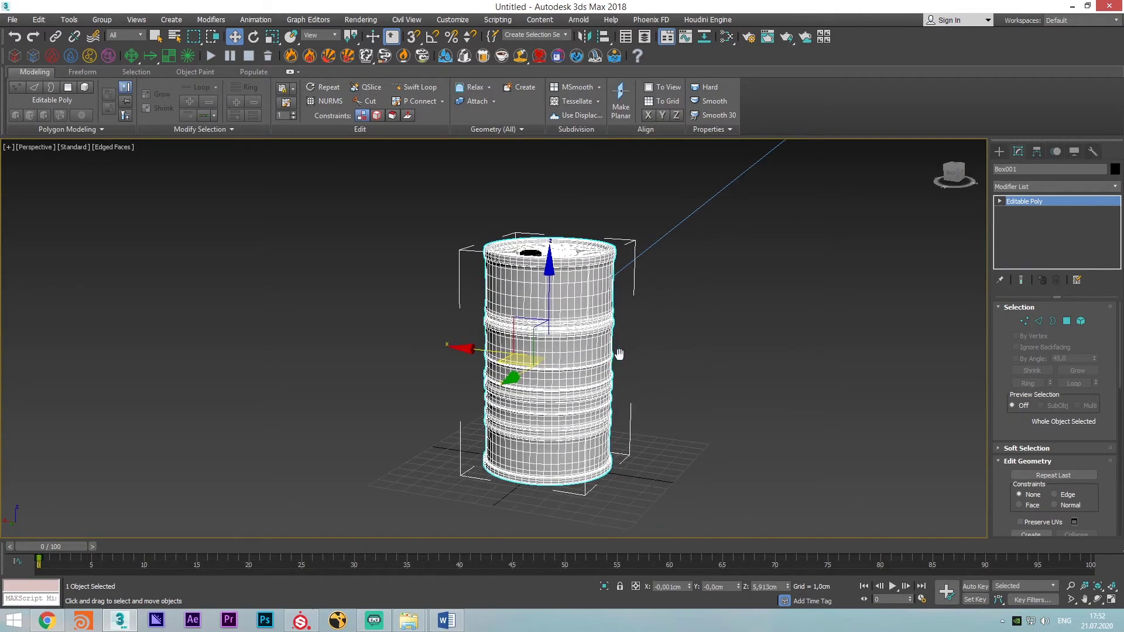
# Set the renderer to V-Ray Next, update 3 with HDTV output at 1280x720, and show the safe frame in the perspective view
pyautogui.press('F10')
pyautogui.click(702, 233)
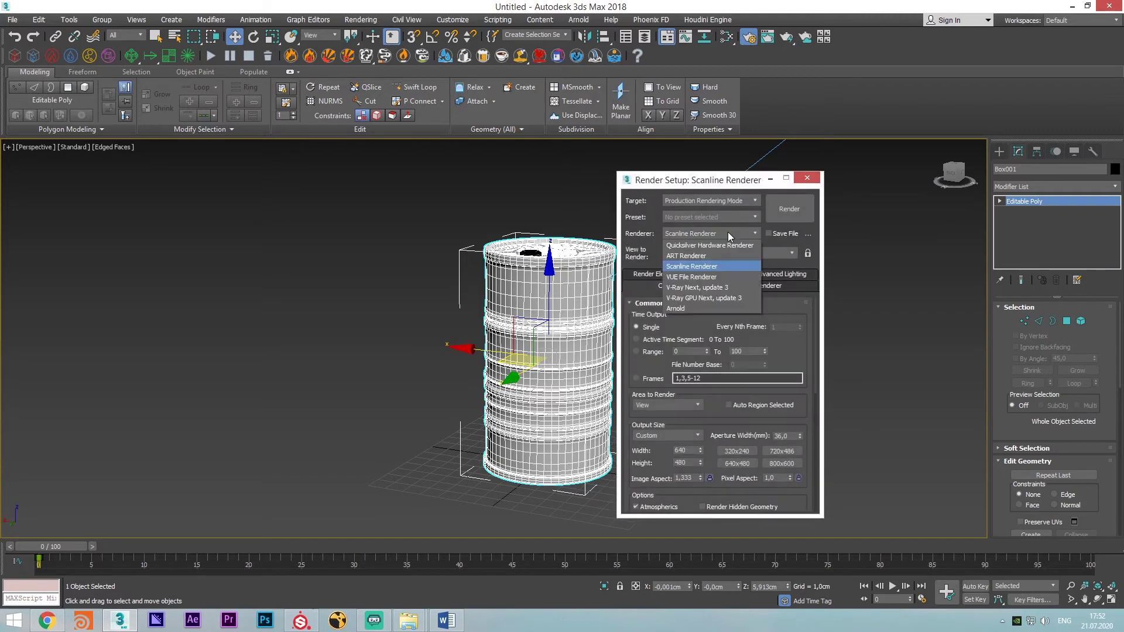
pyautogui.click(718, 290)
pyautogui.moveTo(739, 181); pyautogui.dragTo(276, 156)
pyautogui.click(215, 400)
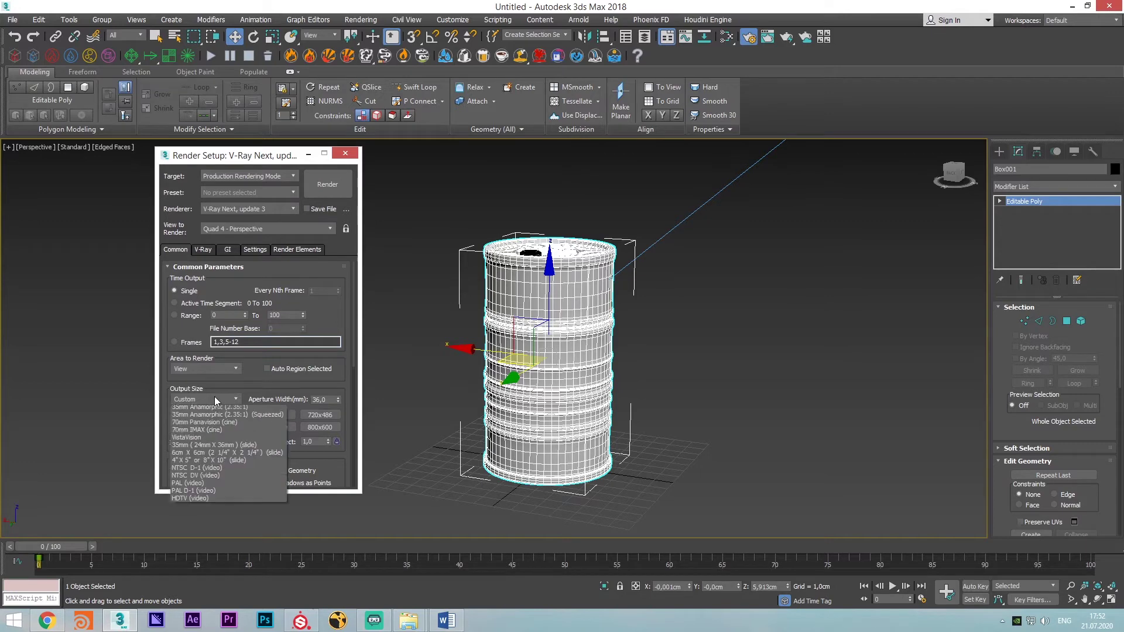
pyautogui.click(201, 536)
pyautogui.click(275, 427)
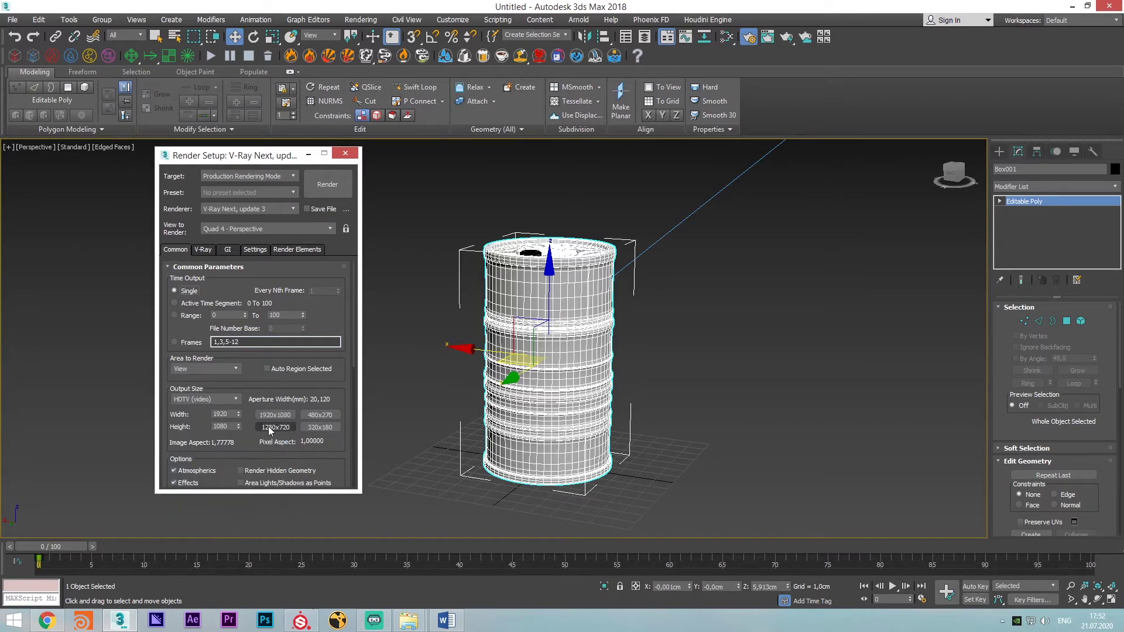
pyautogui.click(345, 154)
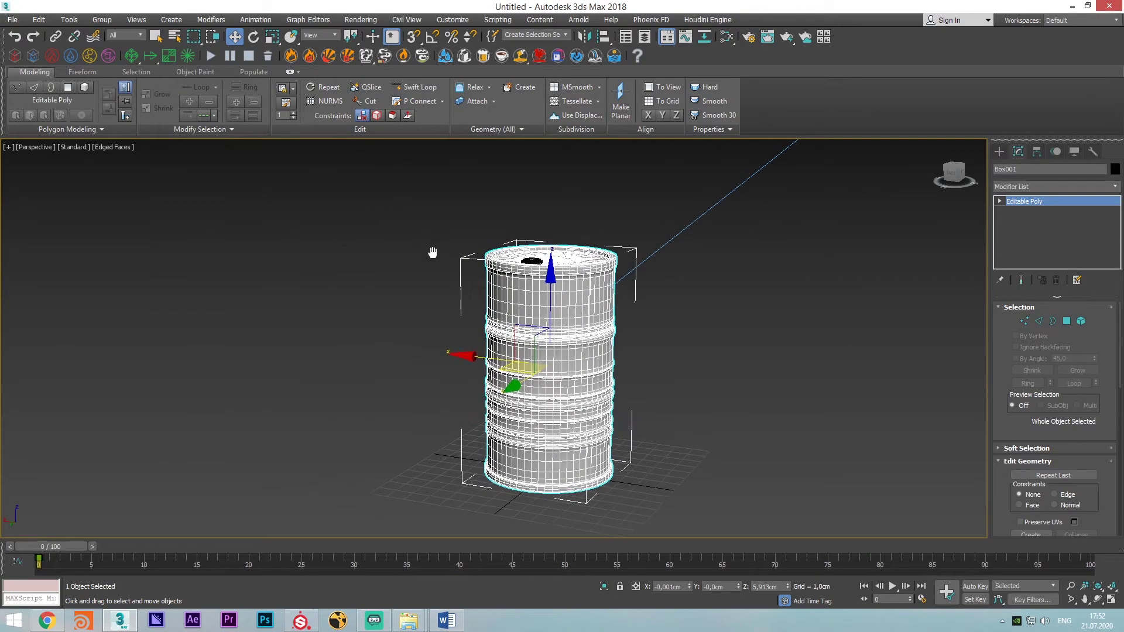
pyautogui.hotkey('shift', 'f')
pyautogui.click(416, 277)
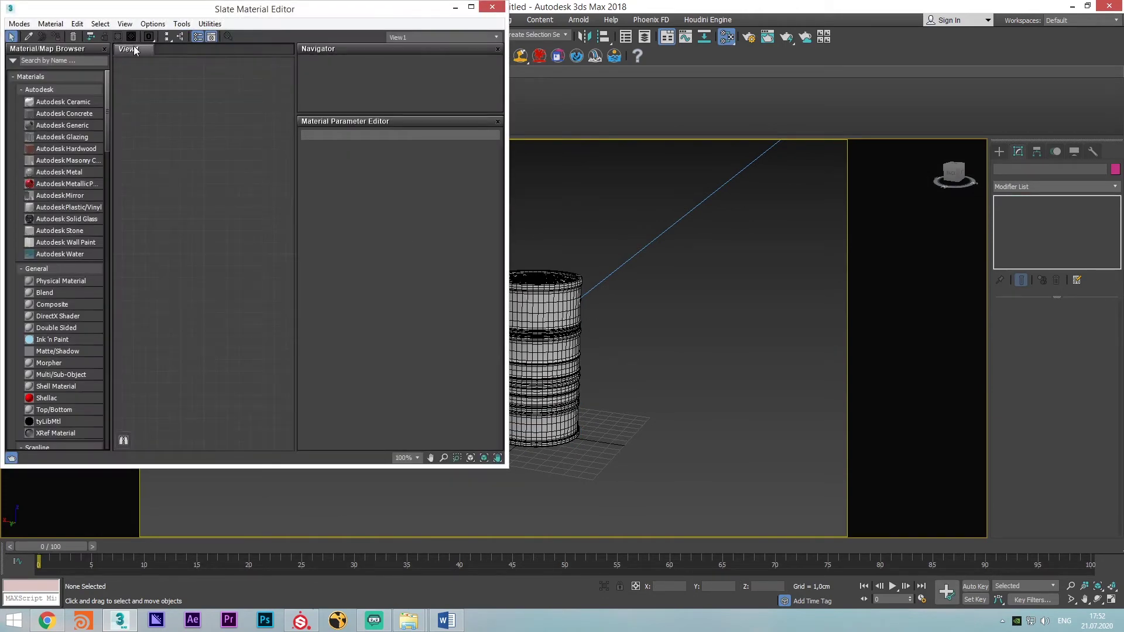
# Pick the materials of the barrel body and its cap into the Slate Material Editor and spread their nodes apart
pyautogui.click(32, 35)
pyautogui.click(544, 339)
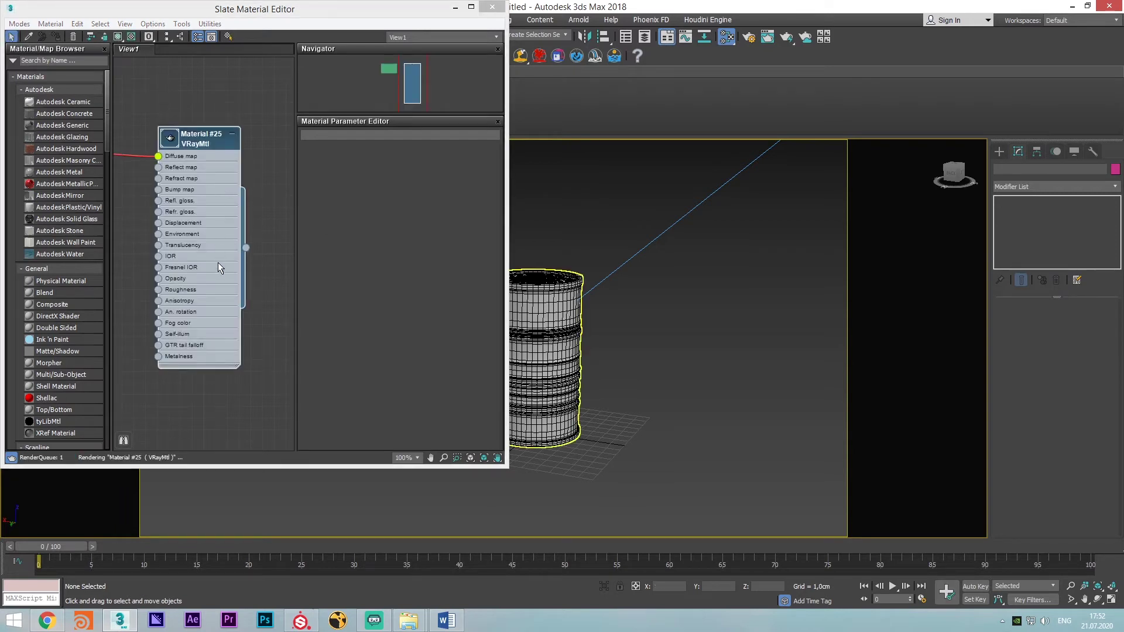
pyautogui.moveTo(198, 106); pyautogui.dragTo(220, 297, button='middle')
pyautogui.scroll(-2, 216, 255)
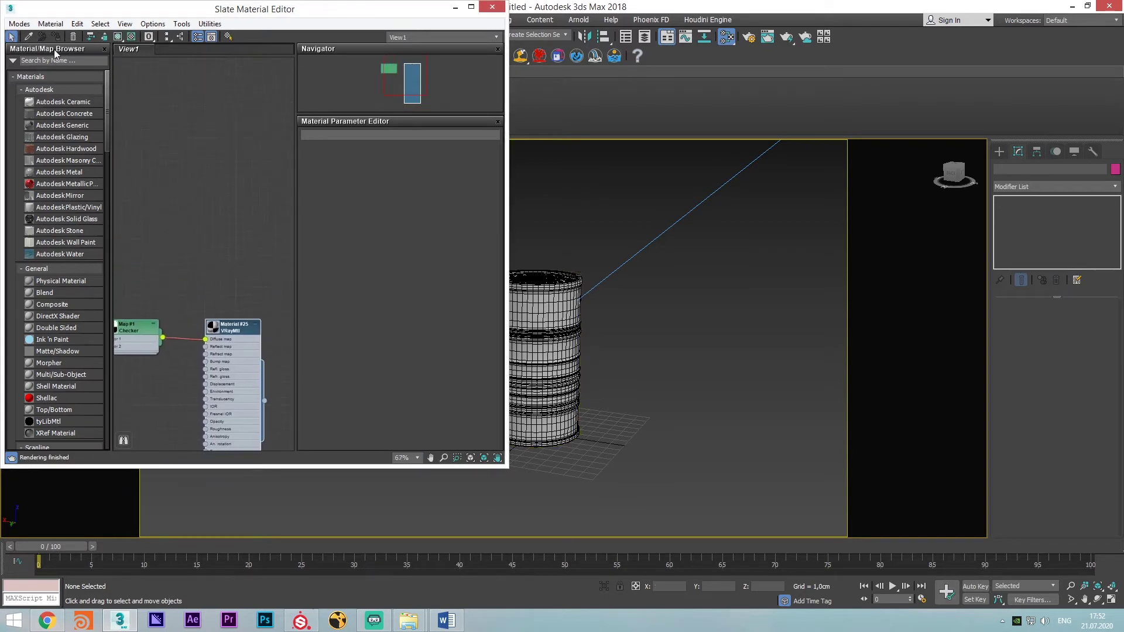
pyautogui.scroll(8, 544, 296)
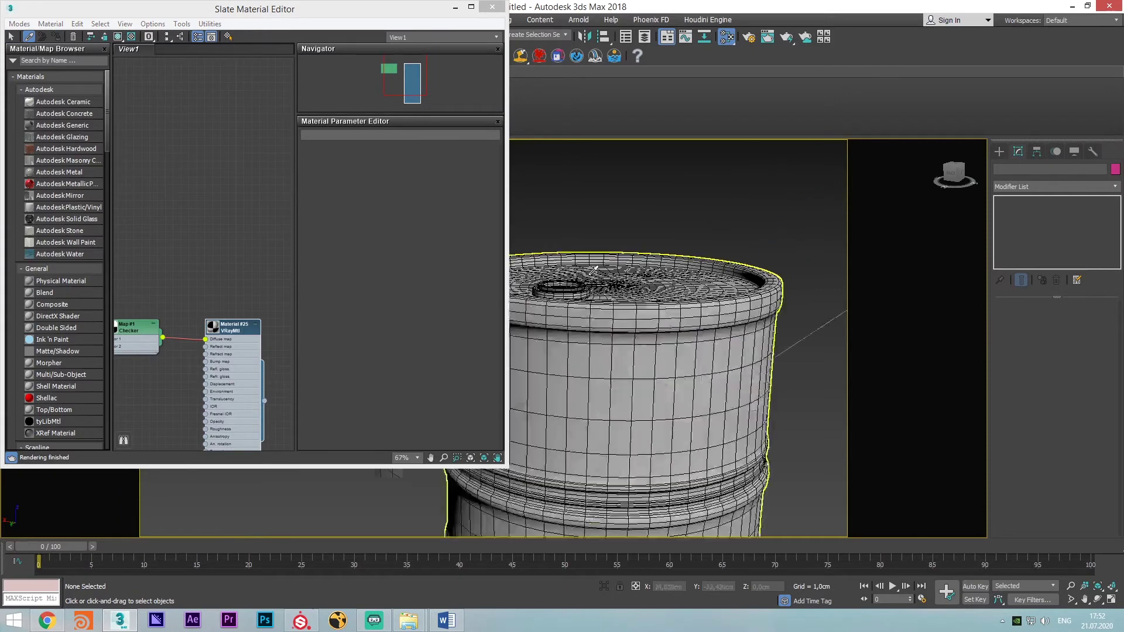
pyautogui.click(544, 296)
pyautogui.moveTo(201, 234); pyautogui.dragTo(249, 163)
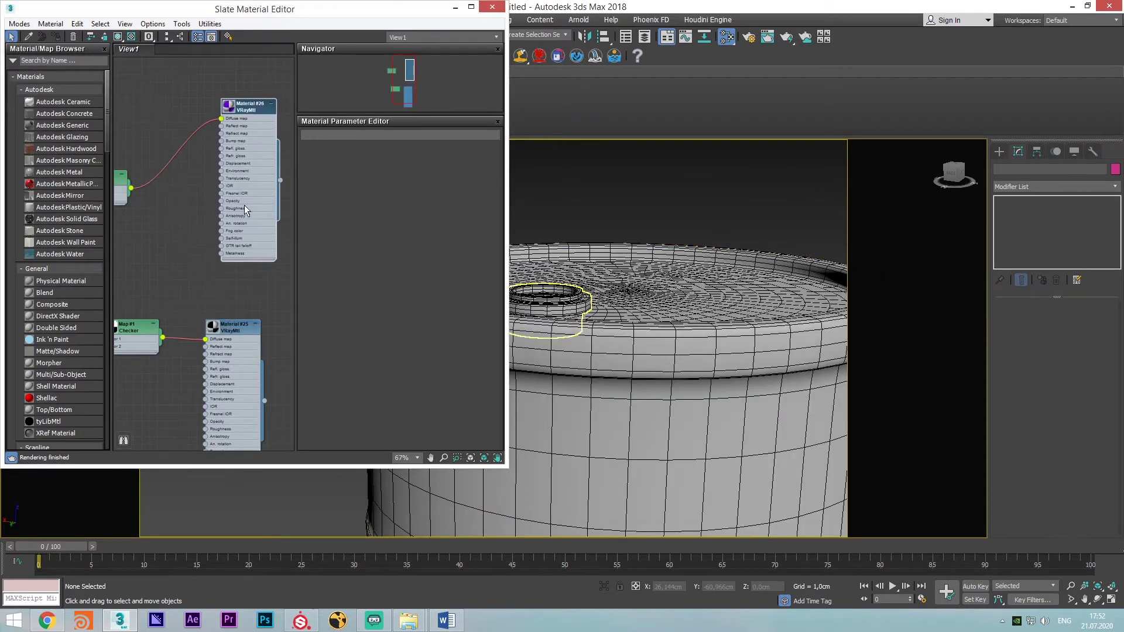
# Show the cap's Material #26 and the body's Material #25 shaded in the viewport
pyautogui.doubleClick(261, 151)
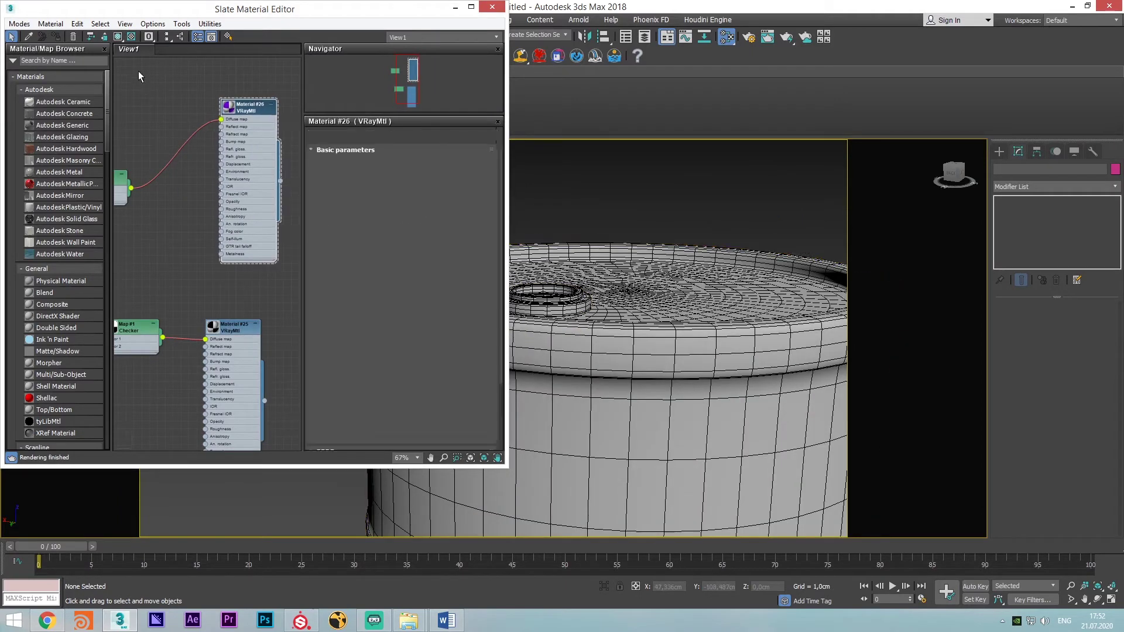
pyautogui.click(130, 37)
pyautogui.doubleClick(237, 364)
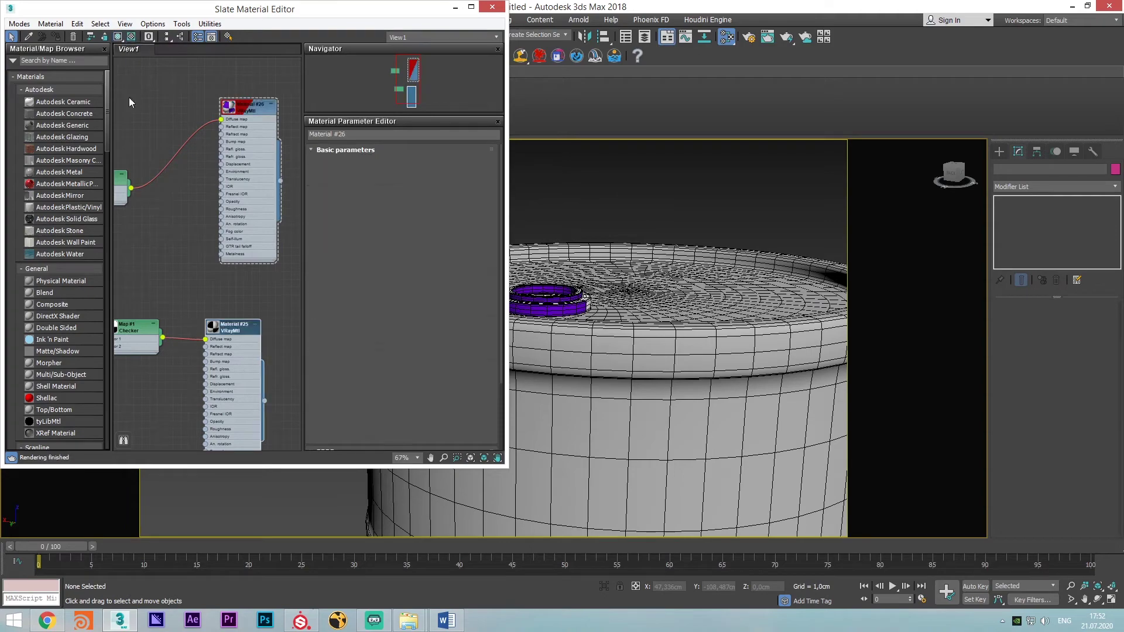
pyautogui.click(119, 37)
# Turn off edged faces and check the shaded barrel from above and from the side
pyautogui.scroll(-6, 626, 294)
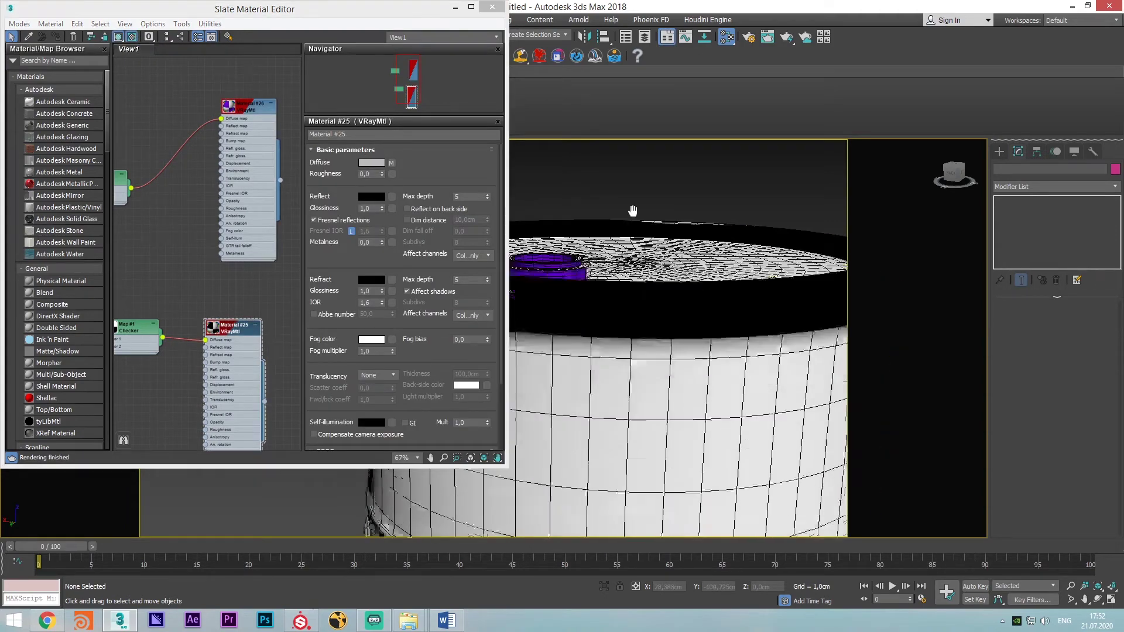
pyautogui.keyDown('alt'); pyautogui.moveTo(598, 202); pyautogui.dragTo(582, 230, button='middle'); pyautogui.keyUp('alt')
pyautogui.click(569, 260)
pyautogui.press('F4')
pyautogui.press('F4')
pyautogui.press('F4')
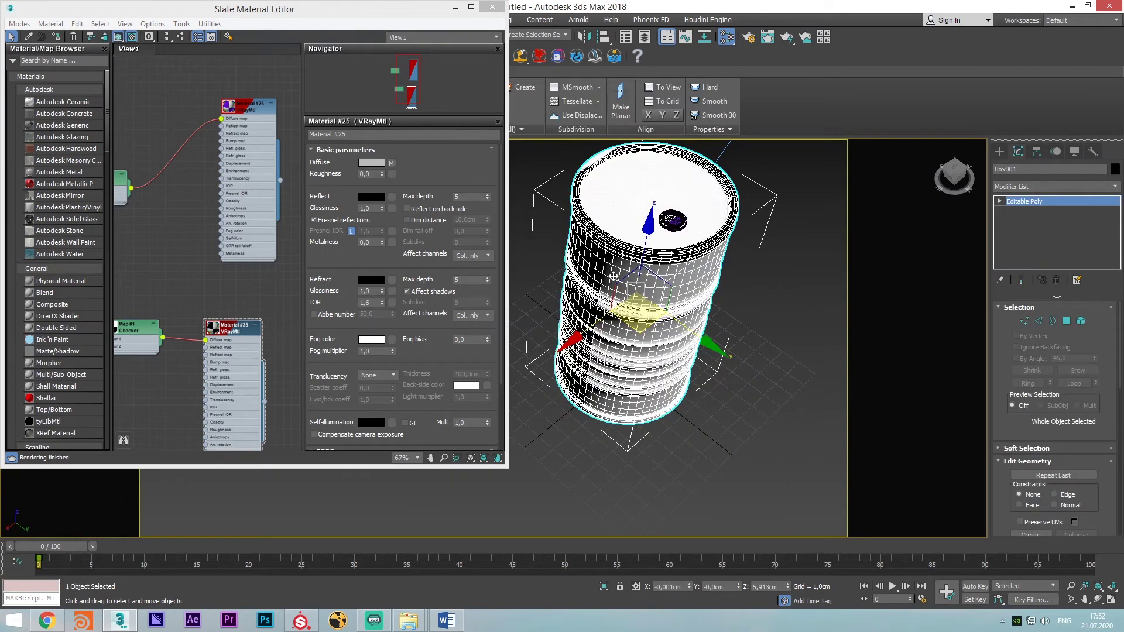
pyautogui.keyDown('alt'); pyautogui.moveTo(597, 276); pyautogui.dragTo(598, 220, button='middle'); pyautogui.keyUp('alt')
pyautogui.scroll(-3, 585, 233)
pyautogui.moveTo(678, 255); pyautogui.dragTo(658, 292, button='middle')
pyautogui.click(728, 305)
pyautogui.click(728, 306)
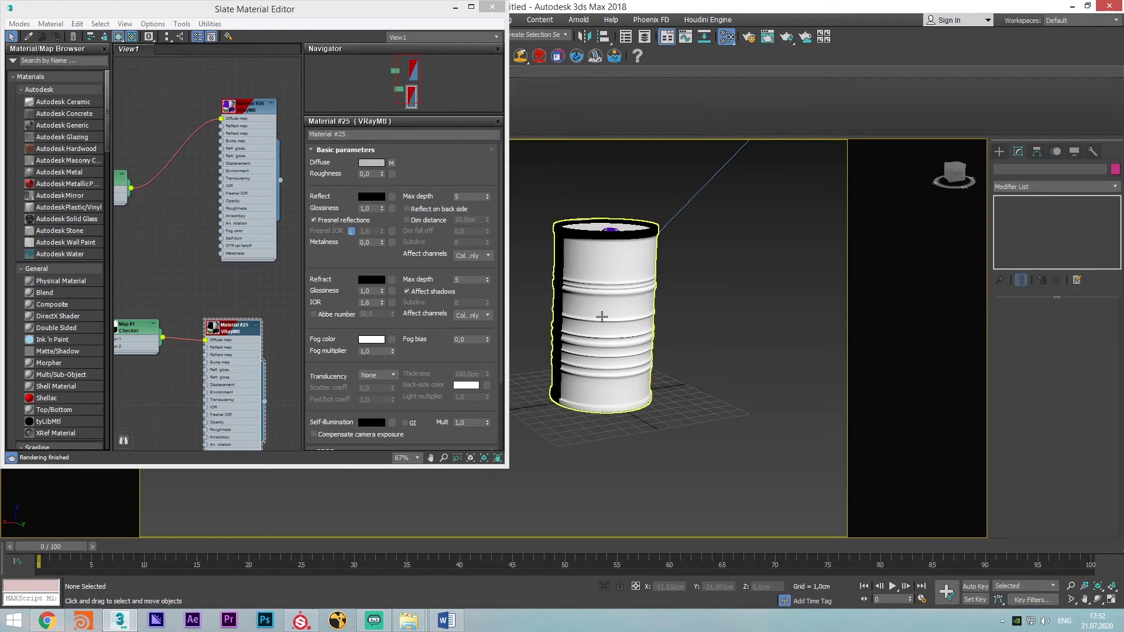
# Switch to Substance Painter and open the folder containing the exported textures
pyautogui.click(304, 619)
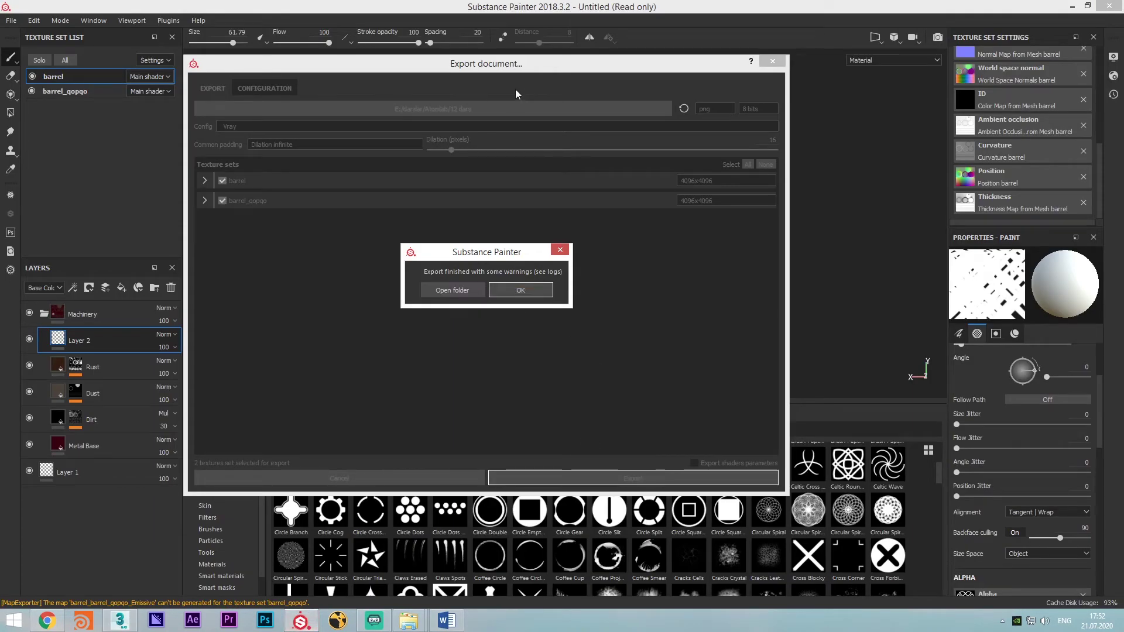
pyautogui.click(452, 290)
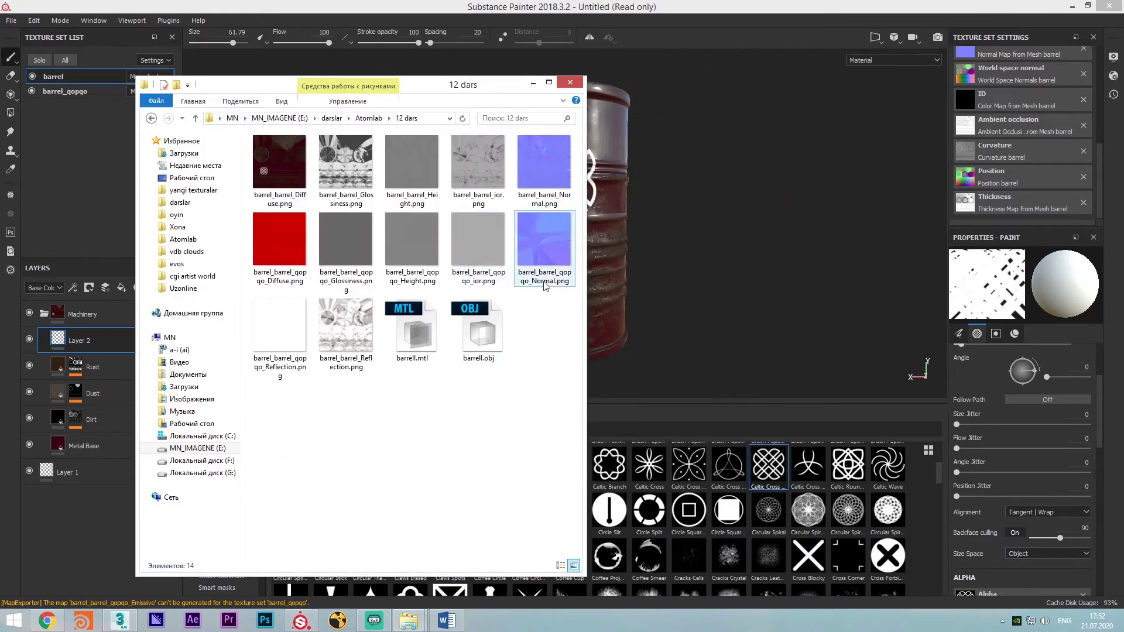
# Examine the rust, base colour and symbol details in barrel_barrel_Diffuse.png, and close the image
pyautogui.doubleClick(289, 169)
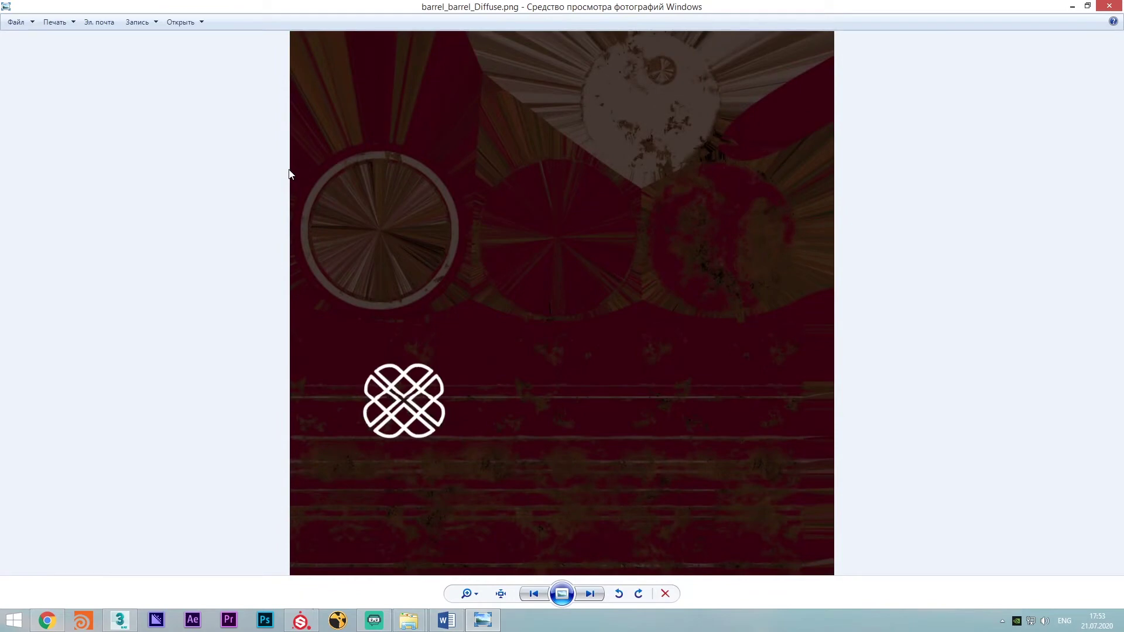
pyautogui.scroll(4, 682, 229)
pyautogui.moveTo(915, 275); pyautogui.dragTo(451, 256)
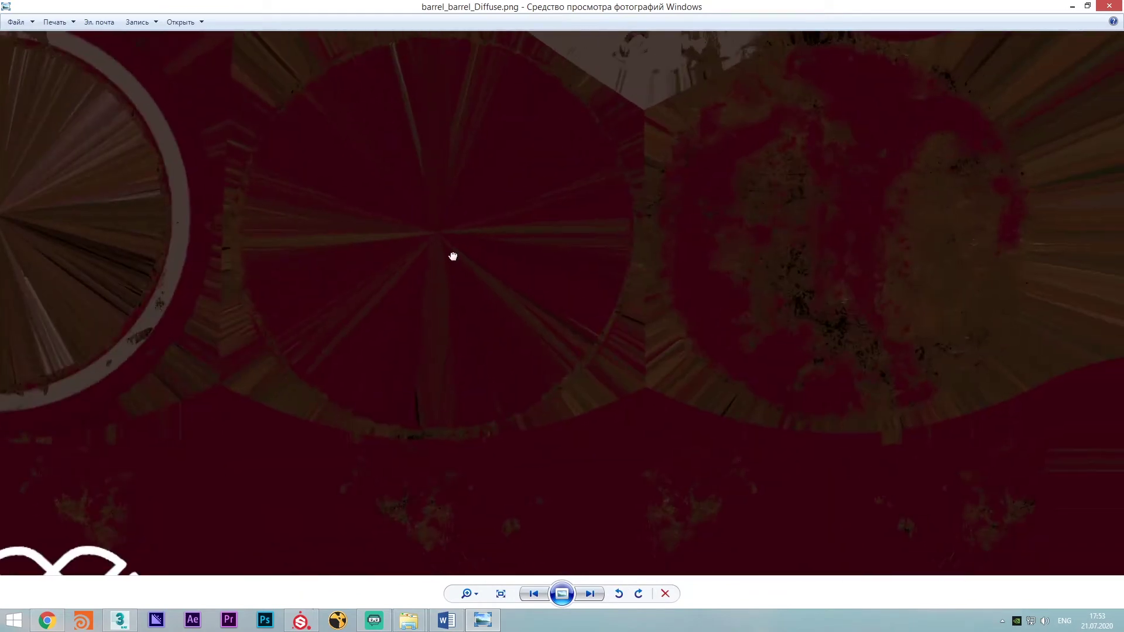
pyautogui.scroll(2, 895, 201)
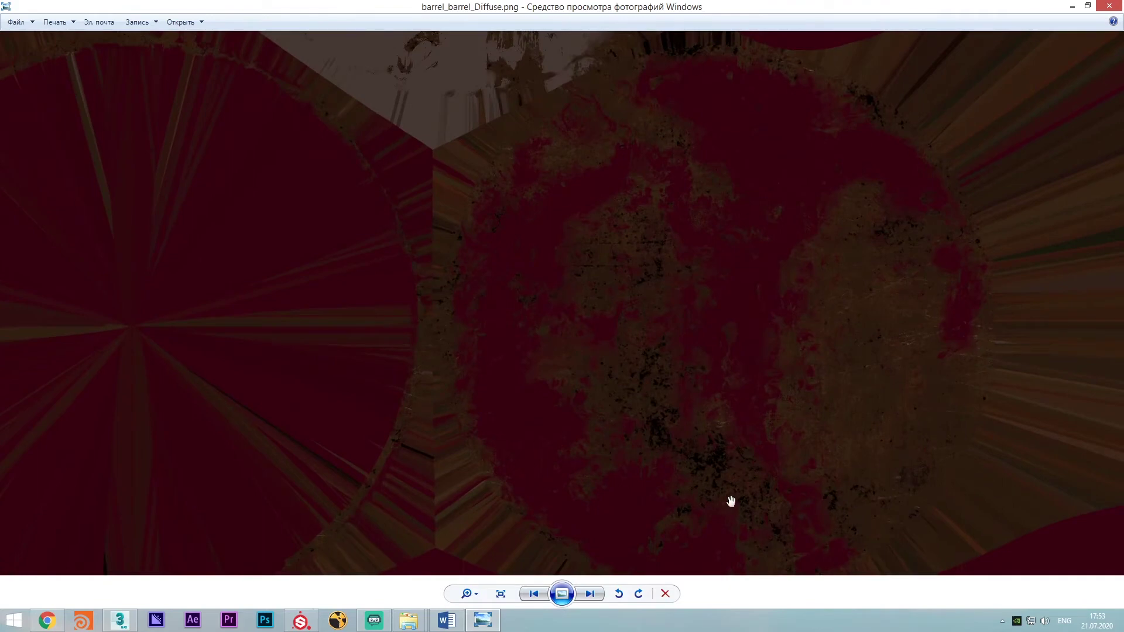
pyautogui.scroll(-5, 709, 255)
pyautogui.scroll(3, 489, 531)
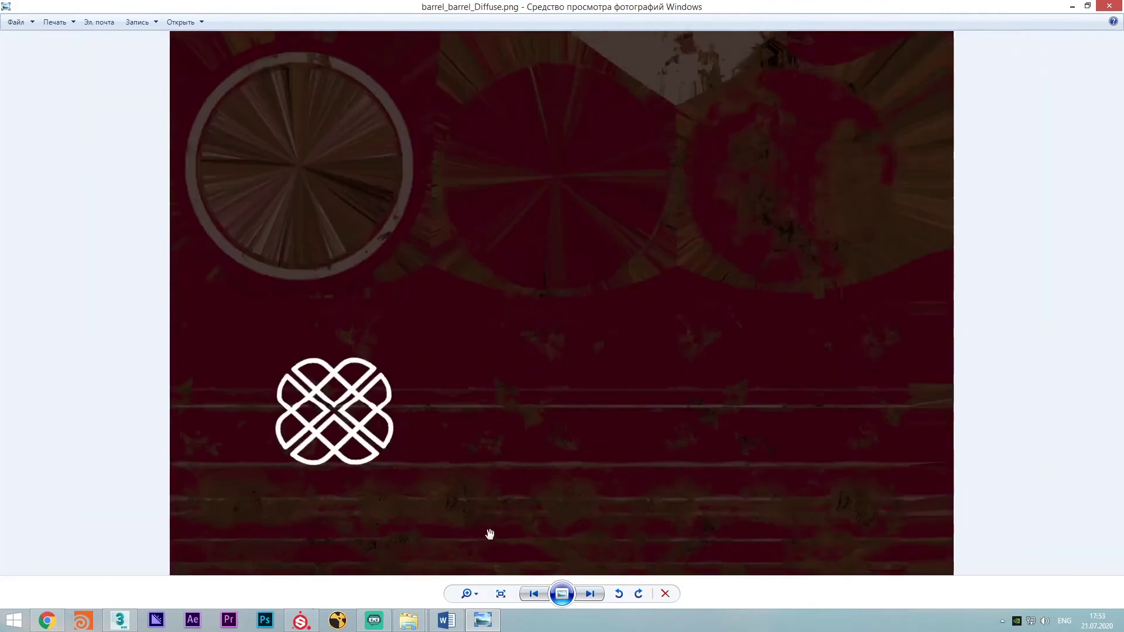
pyautogui.moveTo(222, 380); pyautogui.dragTo(669, 326)
pyautogui.scroll(-4, 669, 326)
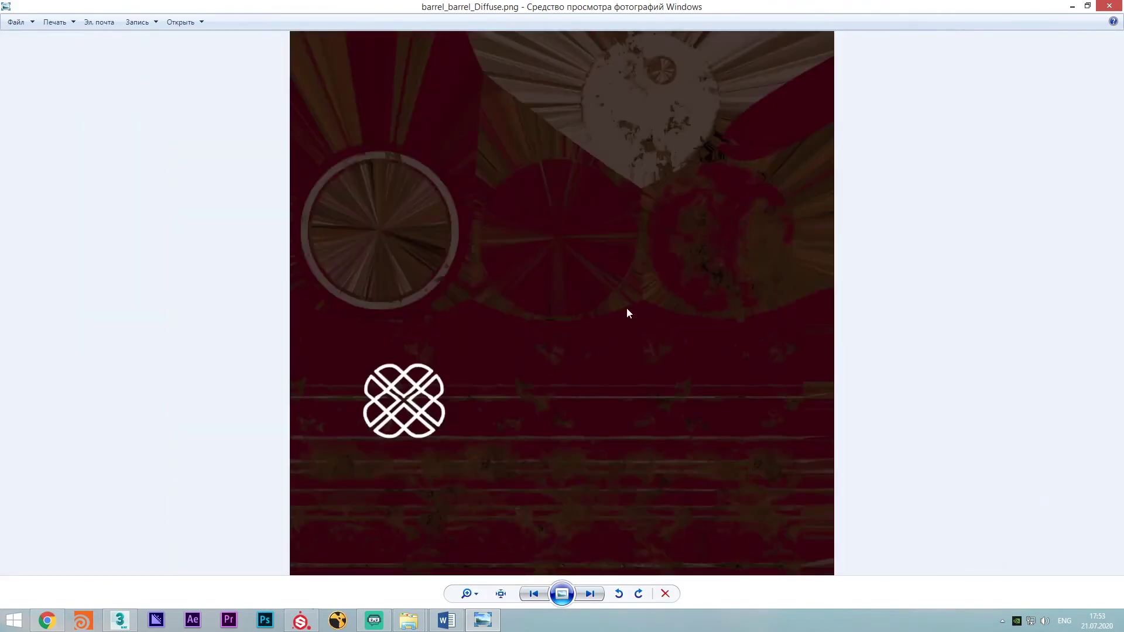
pyautogui.click(1114, 6)
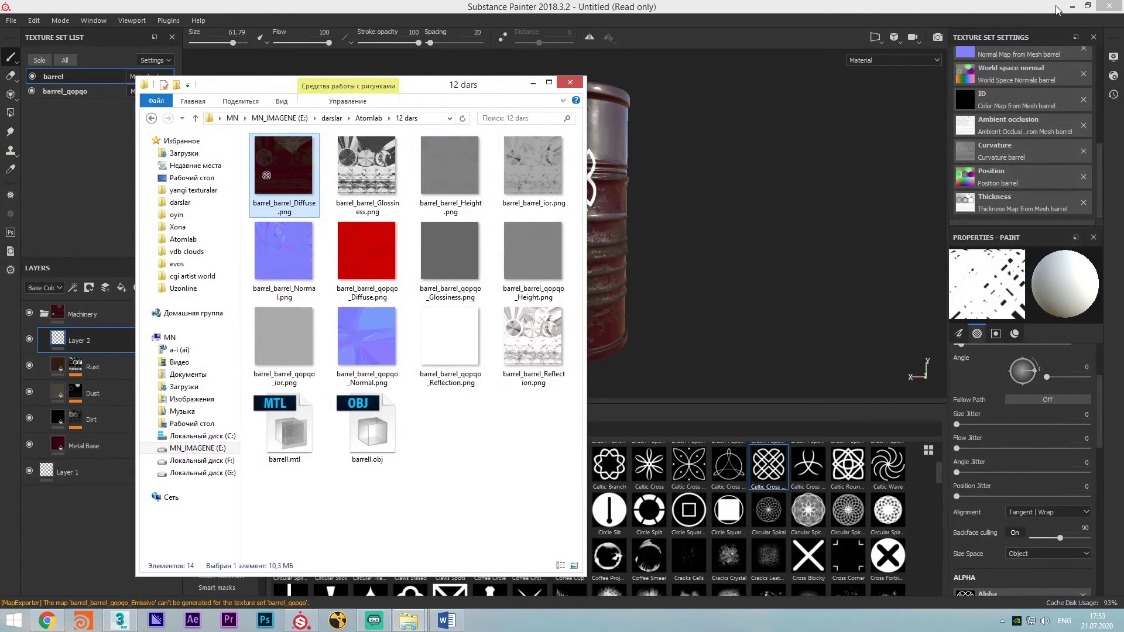
# Switch back to 3ds Max, select the barrel and frame its Material #25 node together with the connected Checker map
pyautogui.click(1071, 6)
pyautogui.moveTo(450, 92)
pyautogui.mouseDown()
pyautogui.moveTo(471, 85)
pyautogui.moveTo(326, 57)
pyautogui.mouseUp()
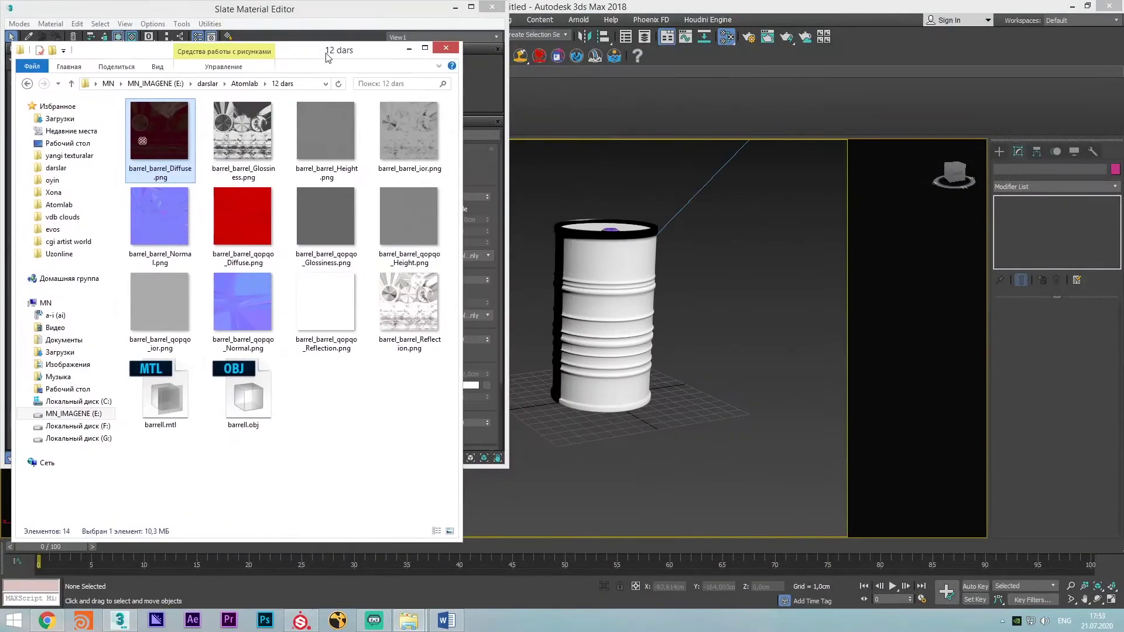
pyautogui.moveTo(634, 257); pyautogui.dragTo(702, 261, button='middle')
pyautogui.scroll(-5, 634, 286)
pyautogui.moveTo(634, 285); pyautogui.dragTo(608, 298, button='middle')
pyautogui.scroll(4, 642, 292)
pyautogui.moveTo(230, 214); pyautogui.dragTo(206, 166, button='middle')
pyautogui.scroll(-3, 238, 196)
pyautogui.scroll(5, 227, 248)
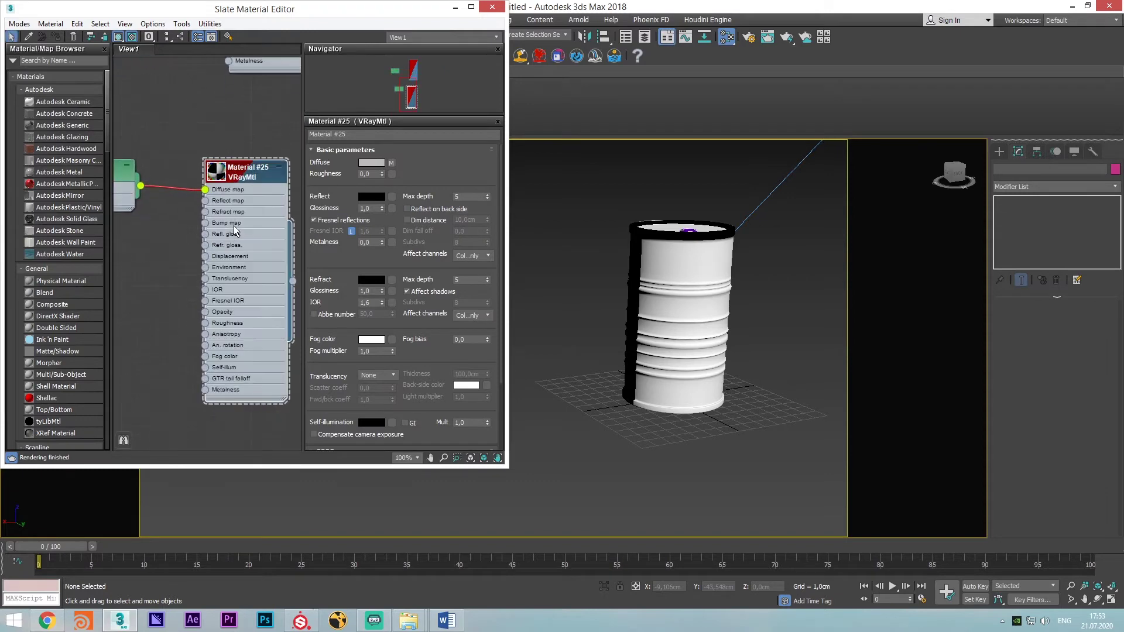
pyautogui.moveTo(233, 227); pyautogui.dragTo(236, 202, button='middle')
pyautogui.scroll(-2, 188, 233)
pyautogui.moveTo(188, 234); pyautogui.dragTo(214, 256, button='middle')
pyautogui.click(654, 264)
pyautogui.scroll(4, 660, 263)
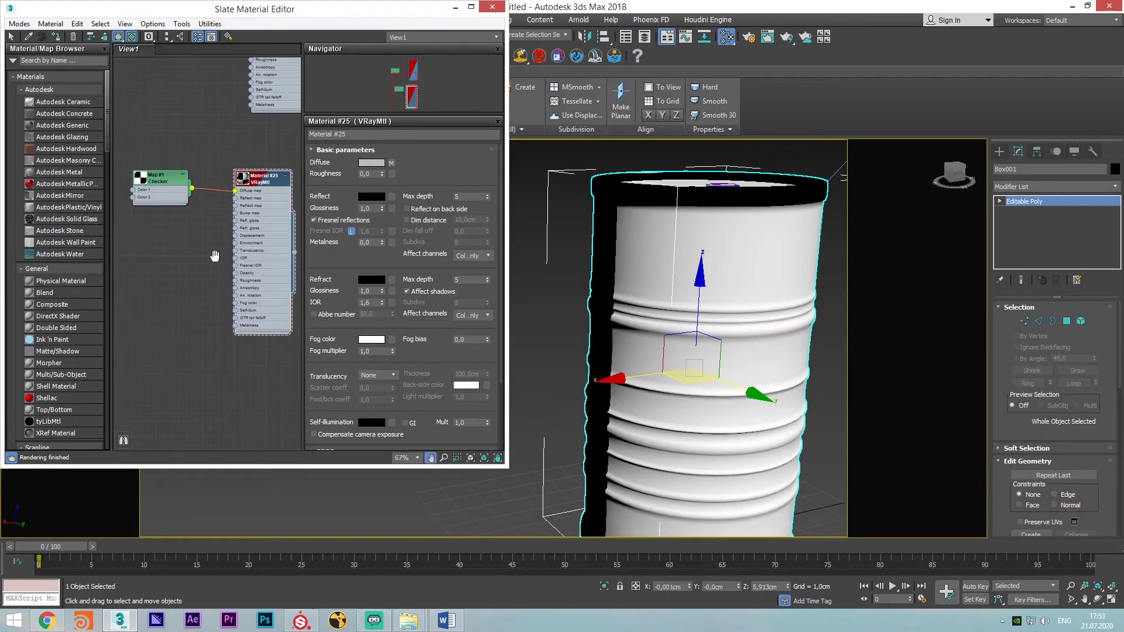
# Switch to the 12 dars folder and add the barrel_barrel Diffuse, Glossiness, Height, ior and Normal images as bitmap nodes beside Material #25
pyautogui.hotkey('alt', 'Tab')
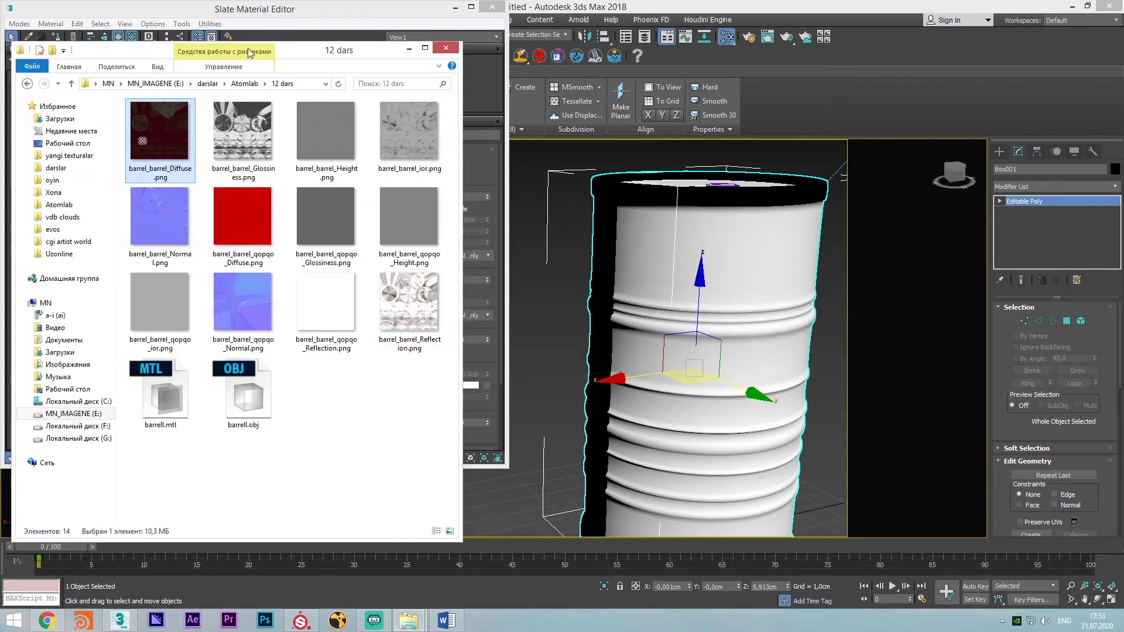
pyautogui.moveTo(250, 53); pyautogui.dragTo(705, 92)
pyautogui.moveTo(627, 206); pyautogui.dragTo(187, 210)
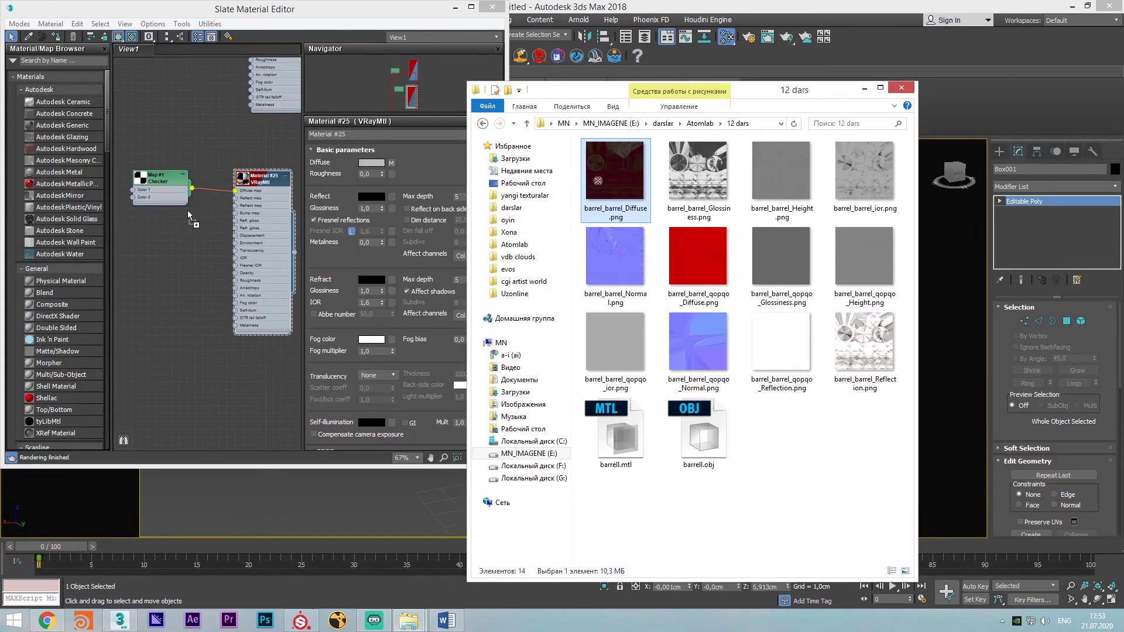
pyautogui.moveTo(690, 177); pyautogui.dragTo(223, 240)
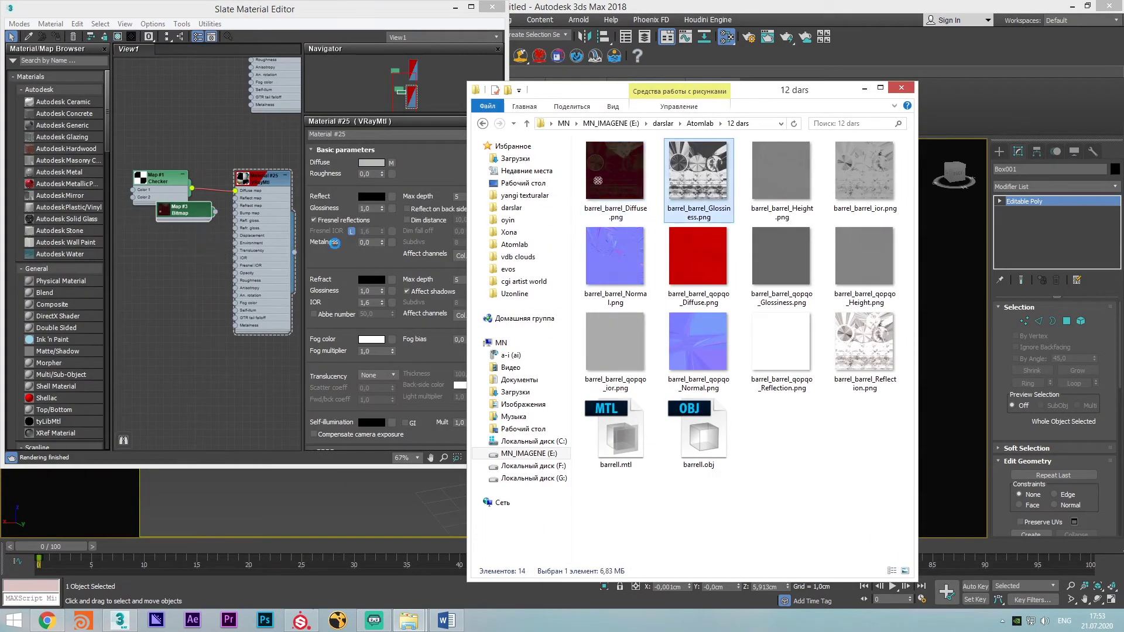
pyautogui.moveTo(771, 181); pyautogui.dragTo(173, 265)
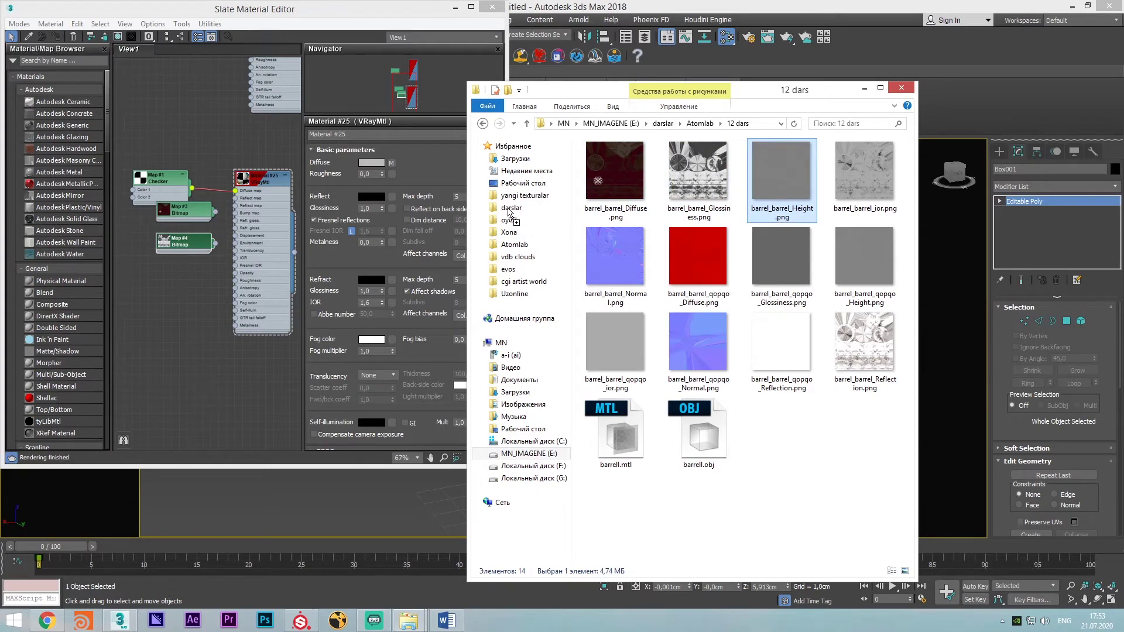
pyautogui.moveTo(864, 173); pyautogui.dragTo(265, 296)
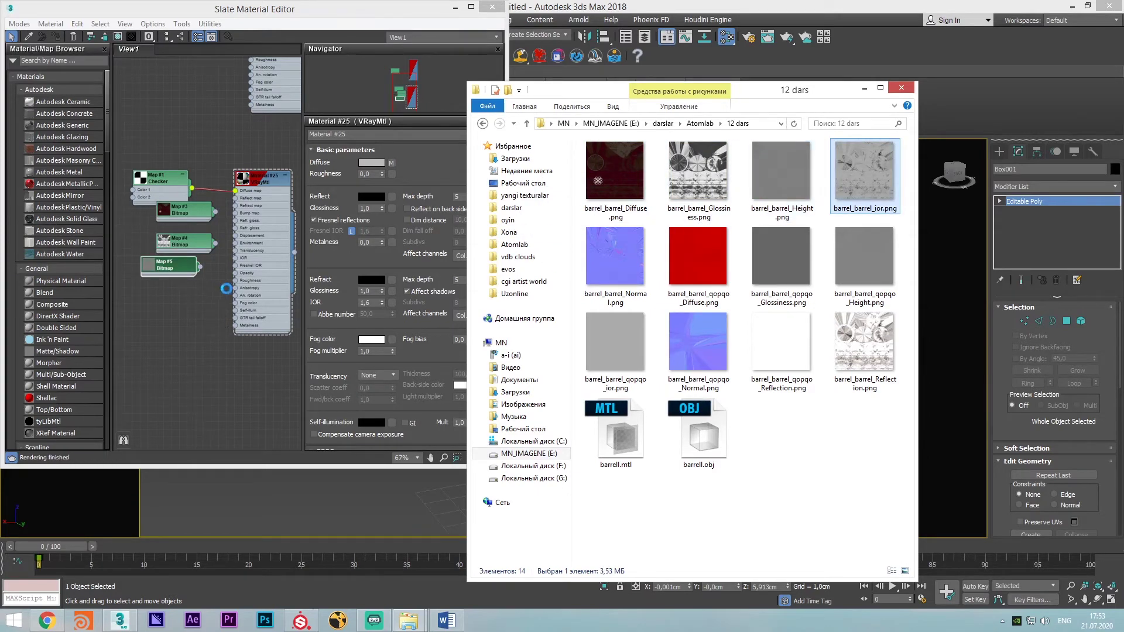
pyautogui.moveTo(598, 261); pyautogui.dragTo(245, 321)
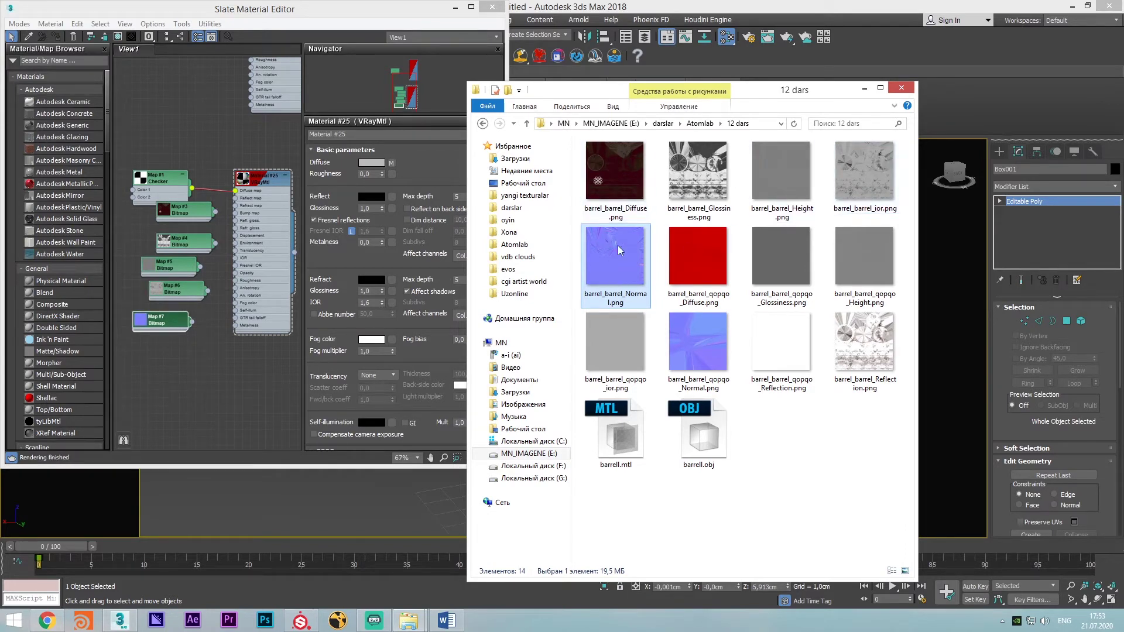
# Highlight the five barrel_barrel textures from Diffuse to Normal in the folder, and minimize the folder window
pyautogui.keyDown('shift'); pyautogui.click(615, 169); pyautogui.keyUp('shift')
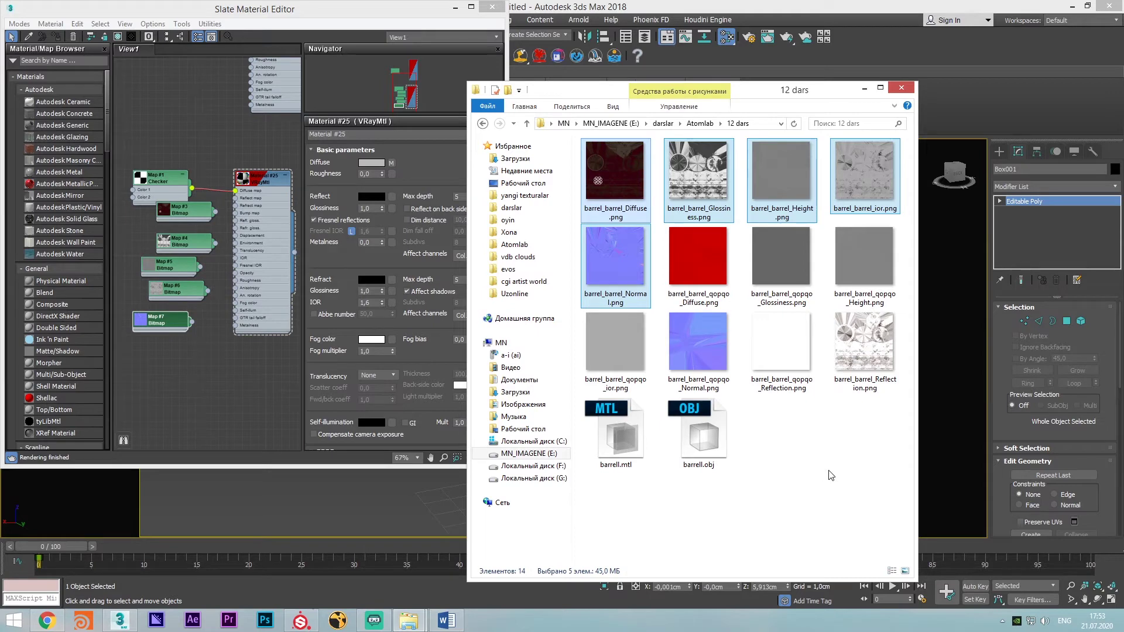
pyautogui.click(606, 185)
pyautogui.keyDown('shift'); pyautogui.click(607, 233); pyautogui.keyUp('shift')
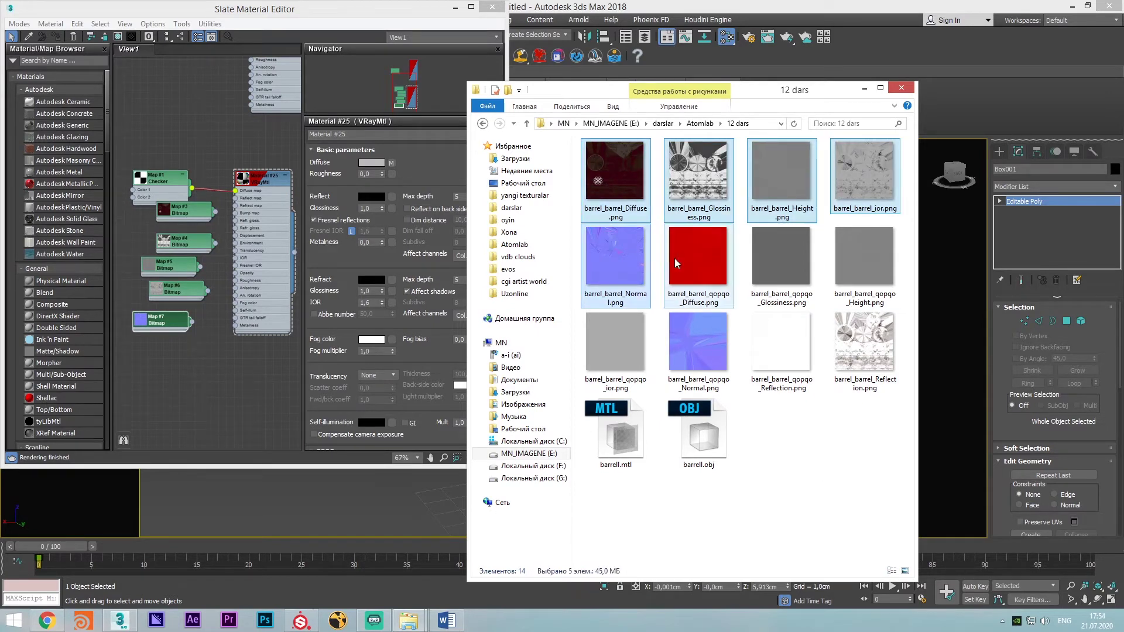
pyautogui.click(864, 88)
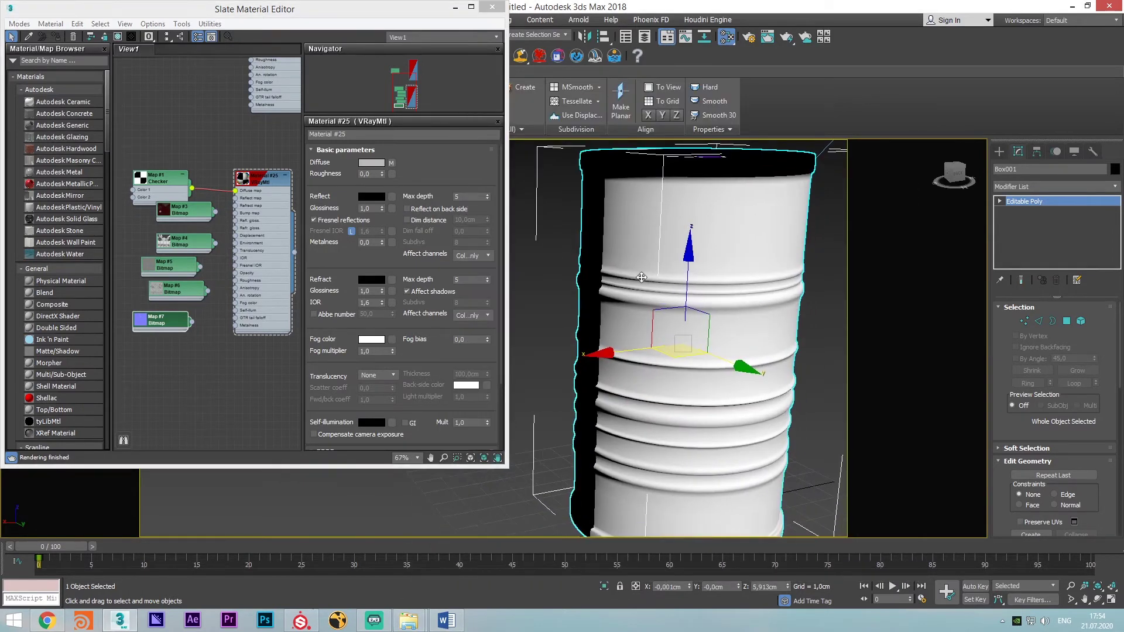
# Connect the diffuse bitmap to Material #25's Diffuse map in place of the Checker, and check the textured barrel in the viewport
pyautogui.scroll(3, 223, 254)
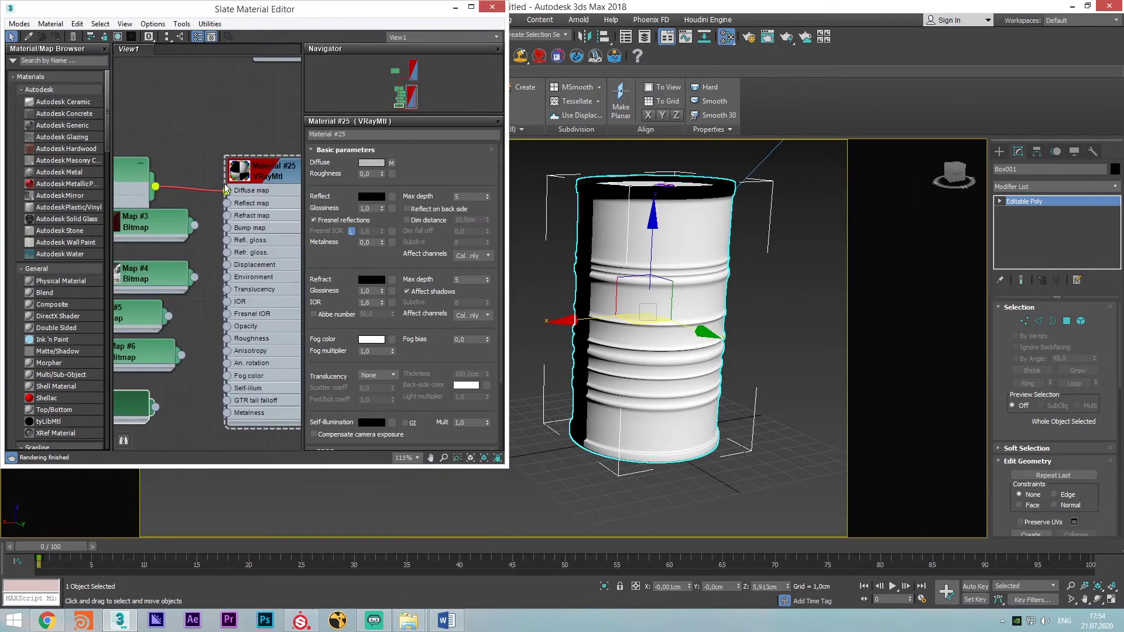
pyautogui.click(152, 241)
pyautogui.moveTo(193, 238); pyautogui.dragTo(220, 222)
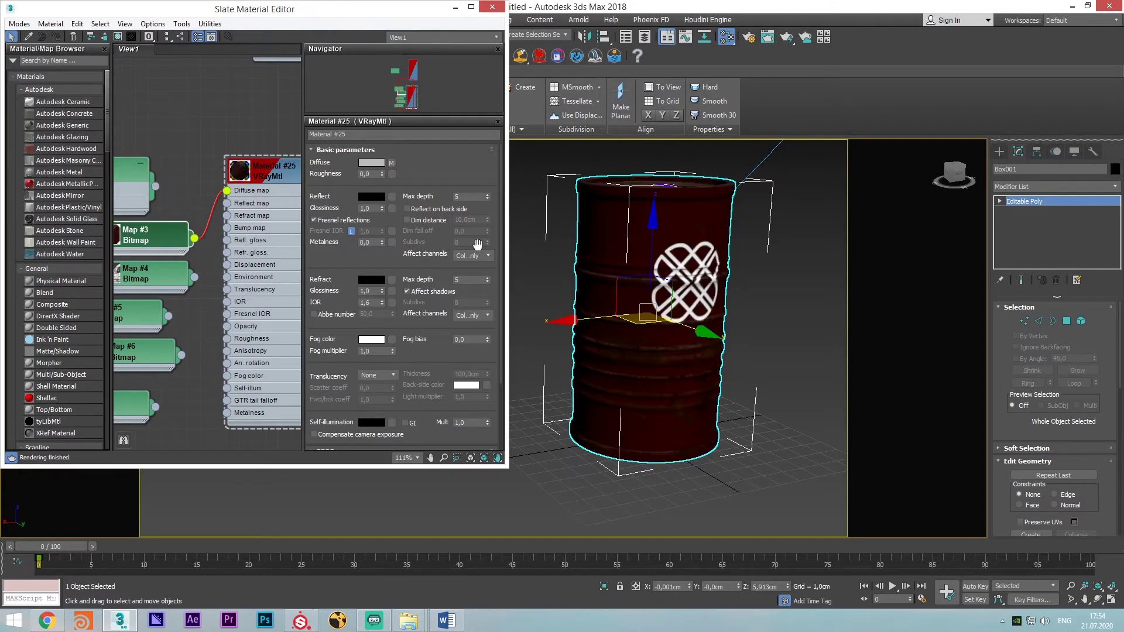
pyautogui.click(734, 303)
pyautogui.scroll(4, 639, 259)
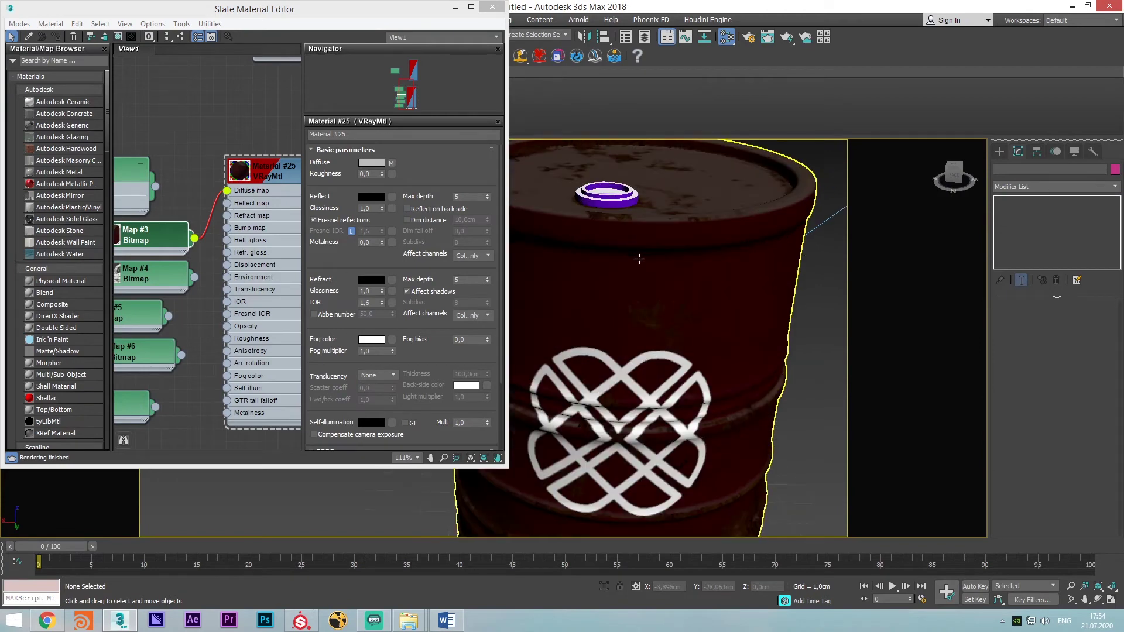
pyautogui.click(612, 226)
pyautogui.keyDown('alt'); pyautogui.moveTo(612, 226); pyautogui.dragTo(653, 264, button='middle'); pyautogui.keyUp('alt')
pyautogui.scroll(-4, 607, 228)
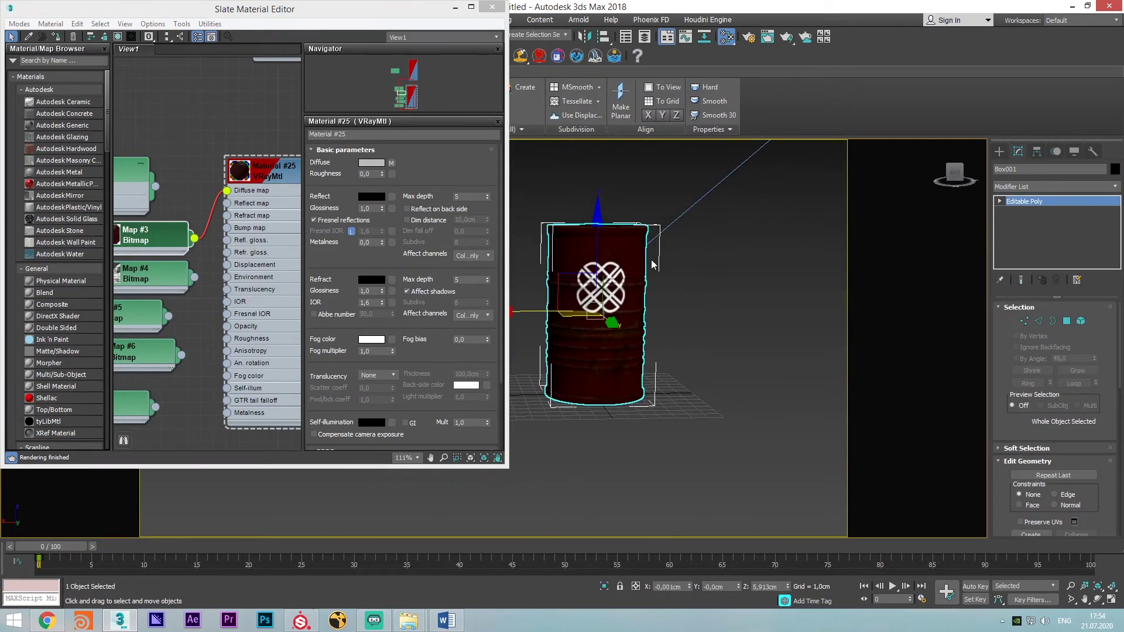
# Render the barrel, start interactive rendering, and shrink the V-Ray frame buffer and place it beside the viewport
pyautogui.hotkey('shift', 'q')
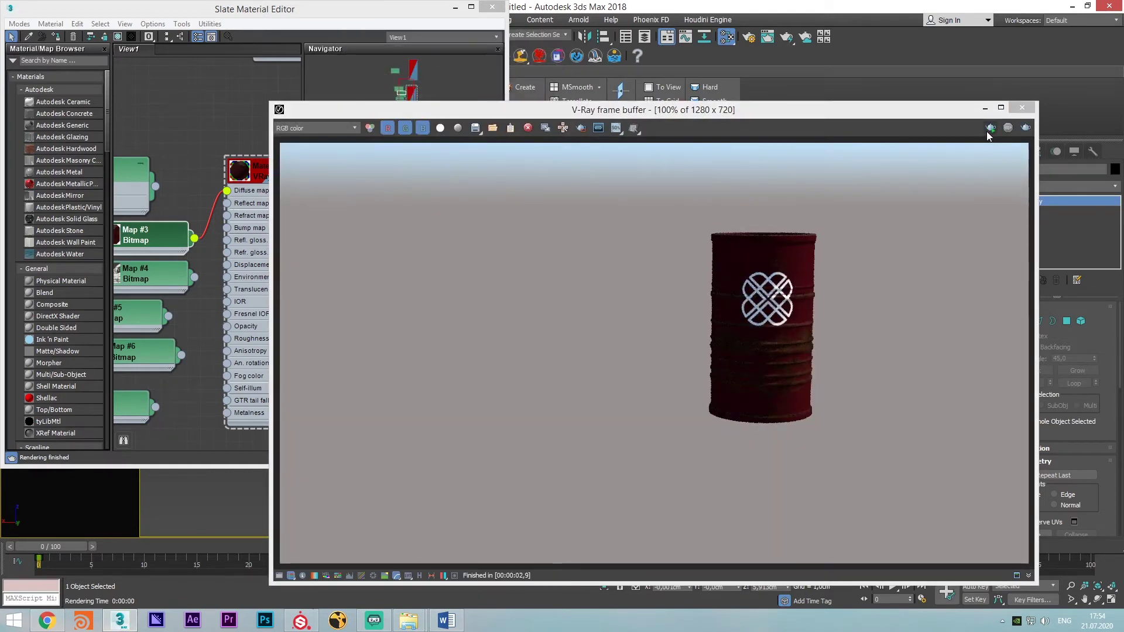
pyautogui.click(989, 128)
pyautogui.moveTo(269, 103); pyautogui.dragTo(560, 137)
pyautogui.moveTo(770, 148); pyautogui.dragTo(851, 59)
# Frame the barrel larger in the interactive render, stop the rendering and deselect the barrel
pyautogui.moveTo(566, 270); pyautogui.dragTo(475, 297, button='middle')
pyautogui.scroll(3, 549, 291)
pyautogui.moveTo(548, 291); pyautogui.dragTo(583, 250, button='middle')
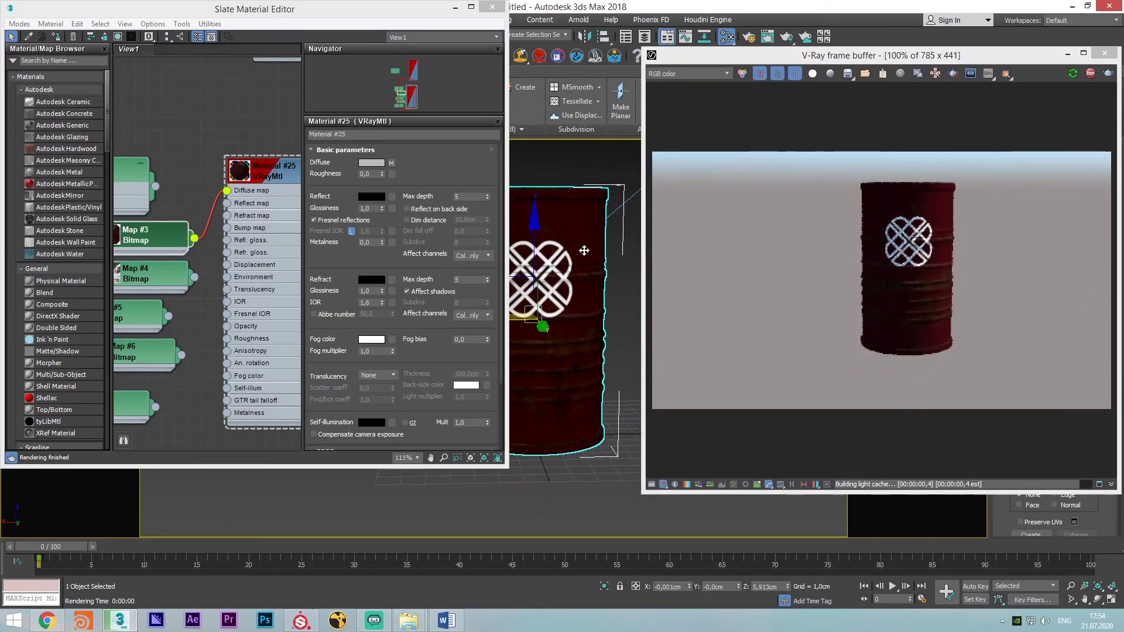
pyautogui.scroll(2, 585, 258)
pyautogui.scroll(-2, 587, 266)
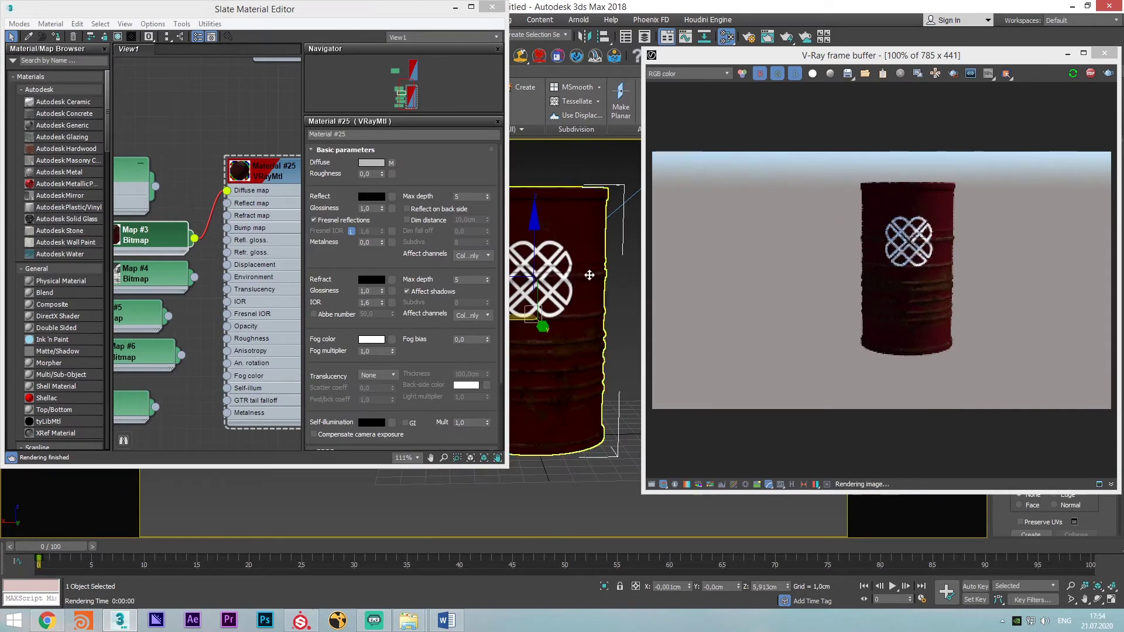
pyautogui.scroll(1, 589, 275)
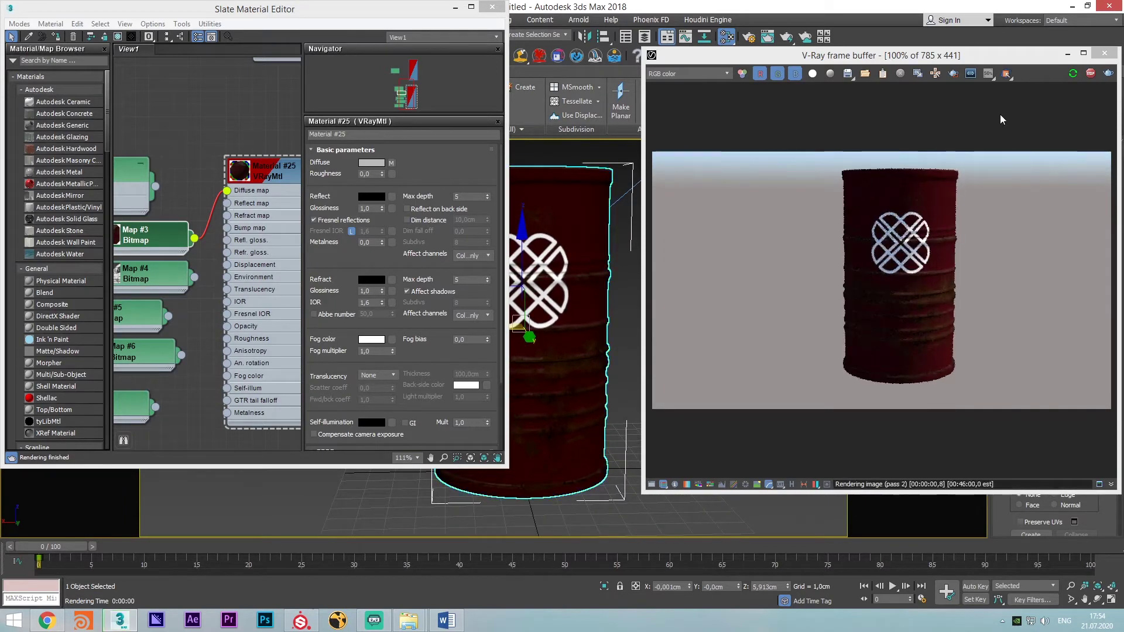
pyautogui.click(1089, 73)
pyautogui.click(322, 490)
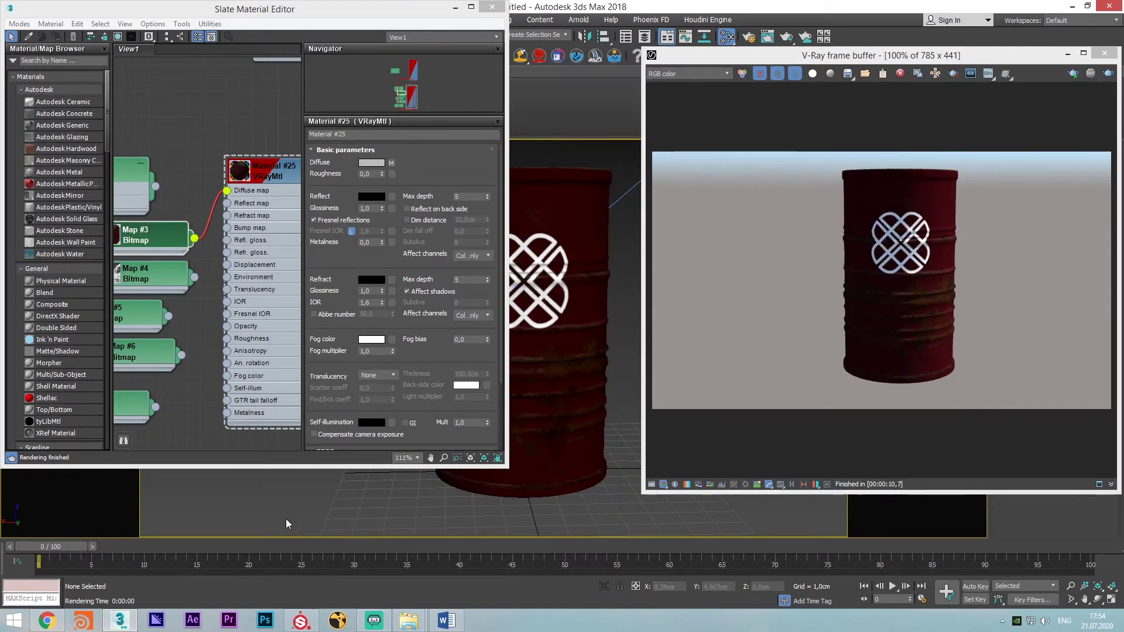
# Switch to File Explorer, go to darslar > Atomlab and look through the texture folder inside 7 dars uvi map
pyautogui.moveTo(408, 621)
pyautogui.click(490, 547)
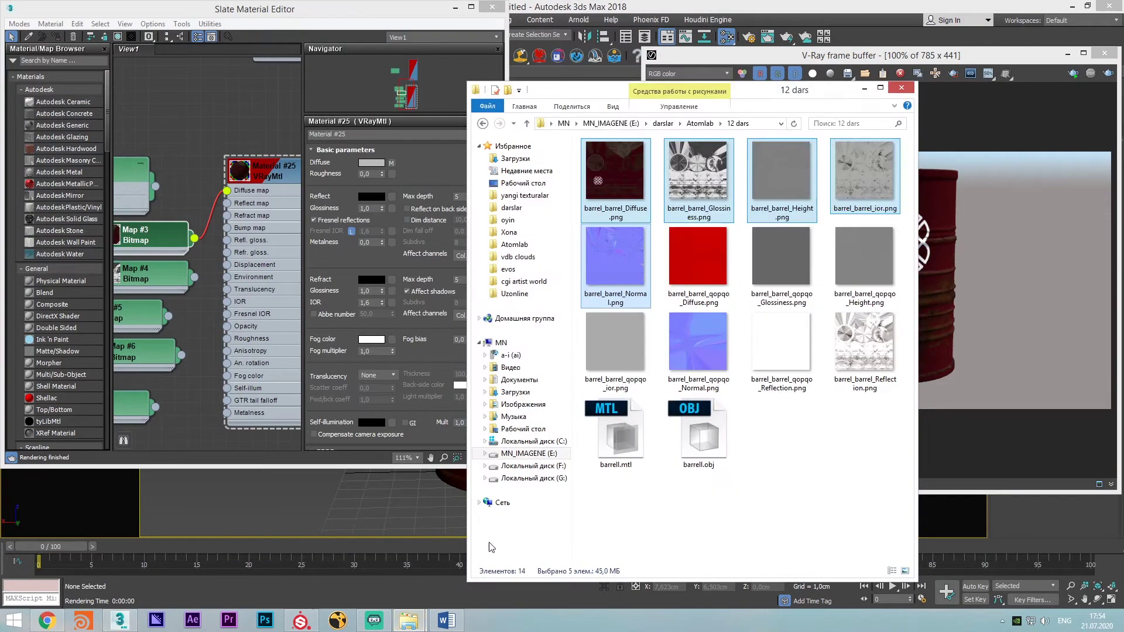
pyautogui.click(610, 124)
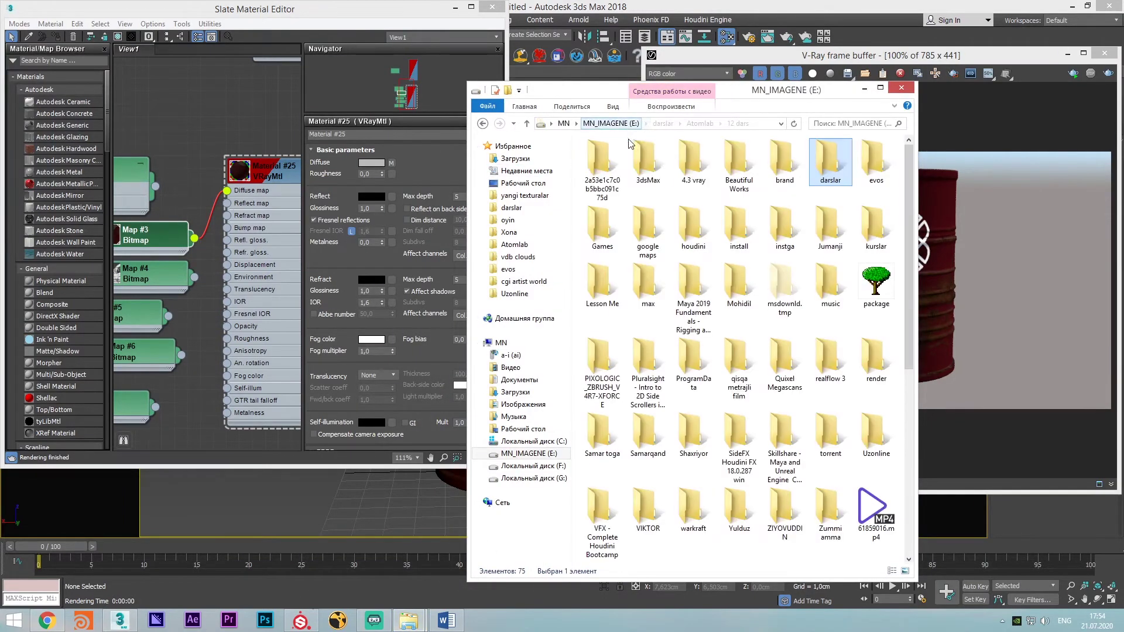
pyautogui.doubleClick(831, 163)
pyautogui.doubleClick(741, 168)
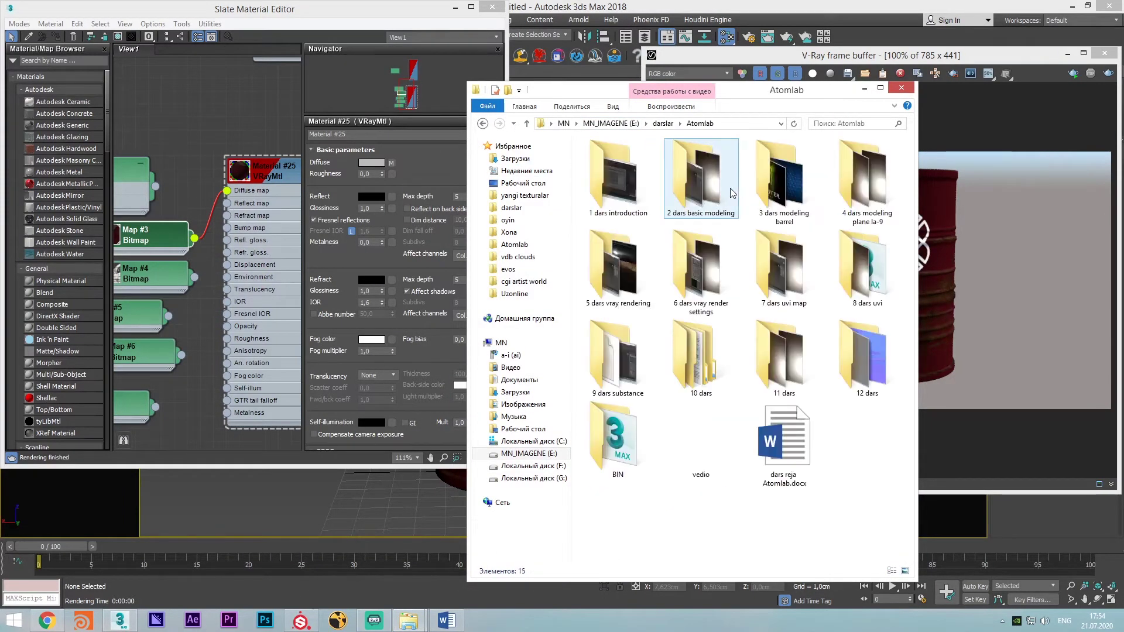
pyautogui.doubleClick(789, 278)
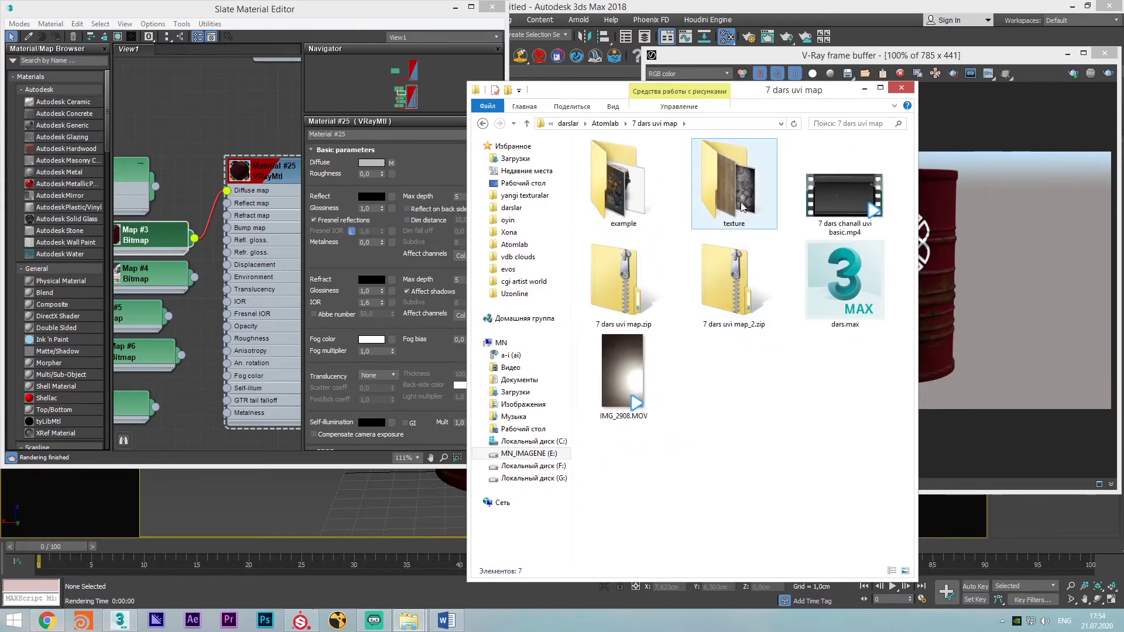
pyautogui.doubleClick(741, 206)
pyautogui.hotkey('alt', 'Left')
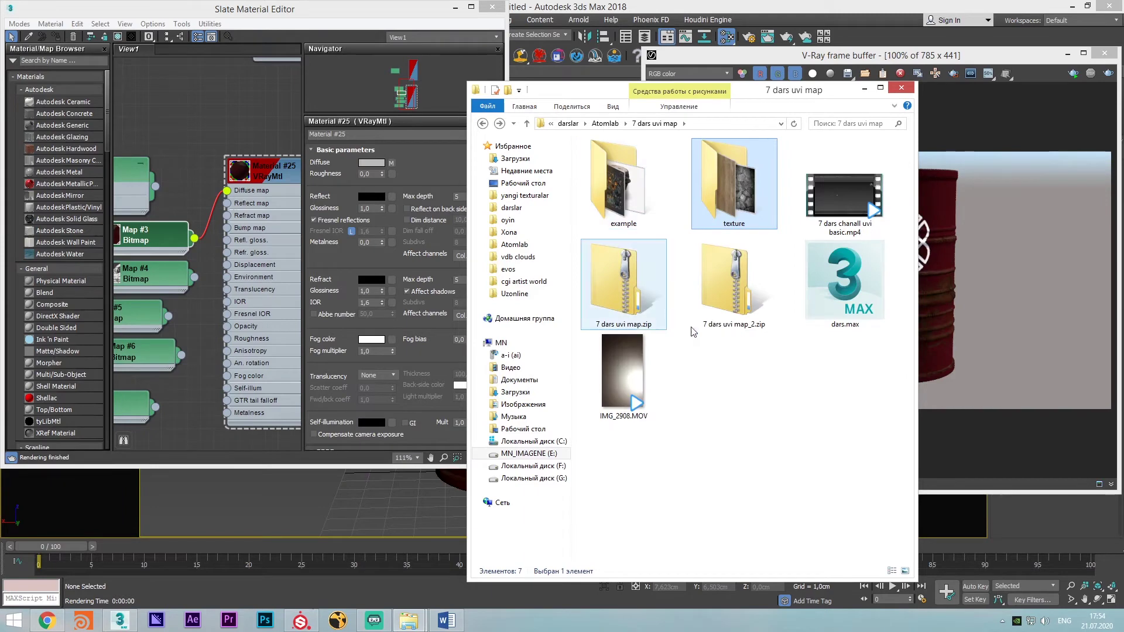
pyautogui.hotkey('alt', 'Left')
# Check the hdri folder inside 5 dars vray rendering and return to the Atomlab folder
pyautogui.doubleClick(630, 267)
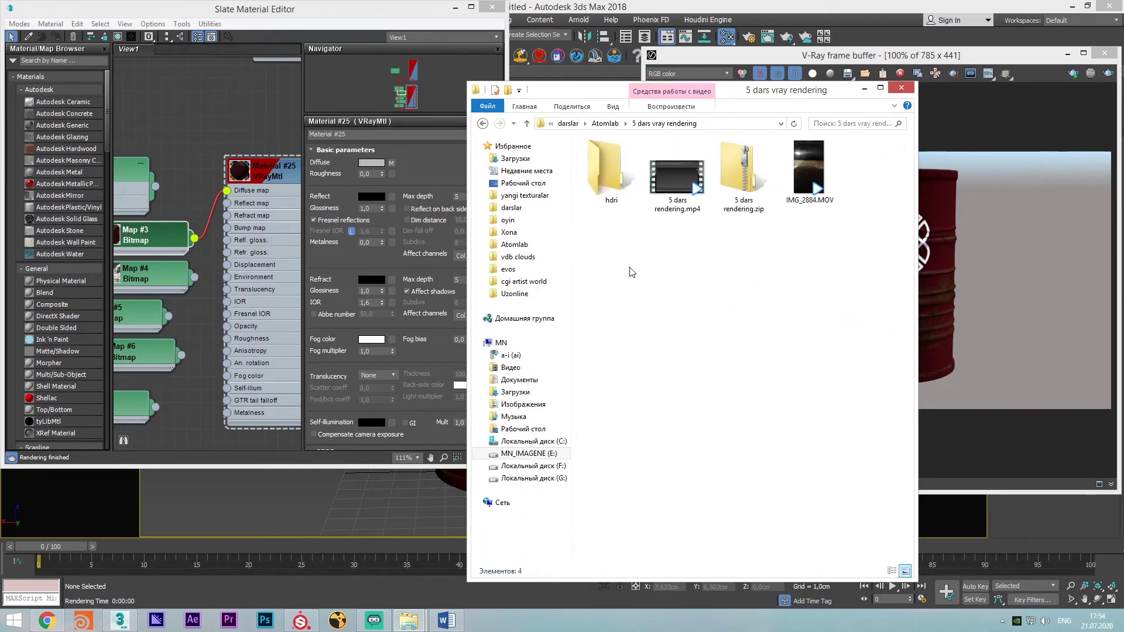
pyautogui.doubleClick(634, 179)
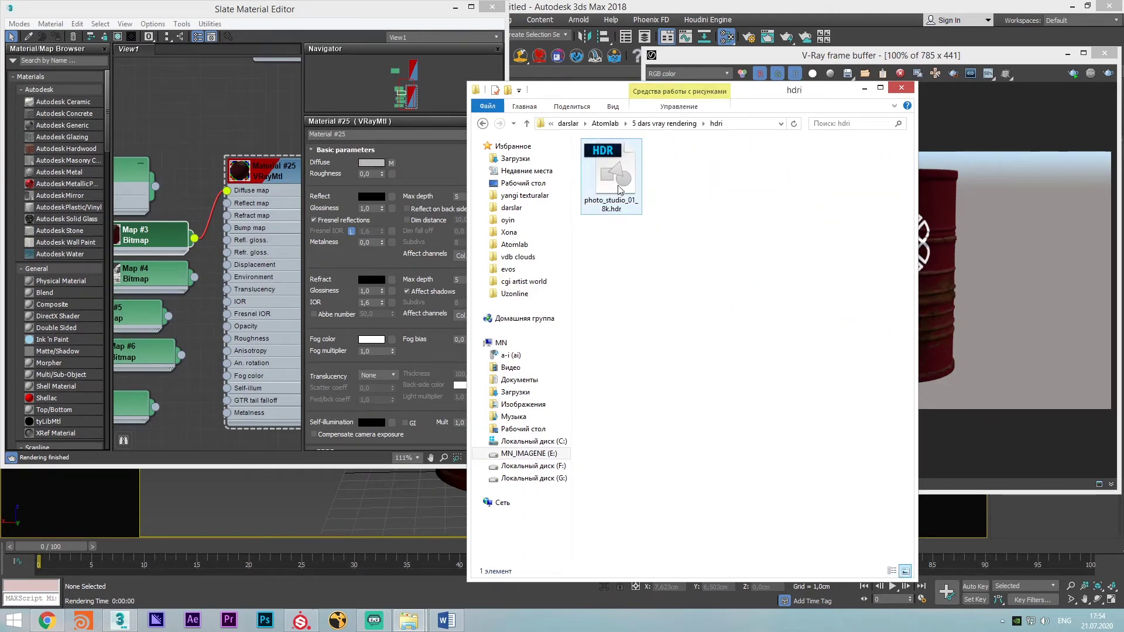
pyautogui.click(620, 188)
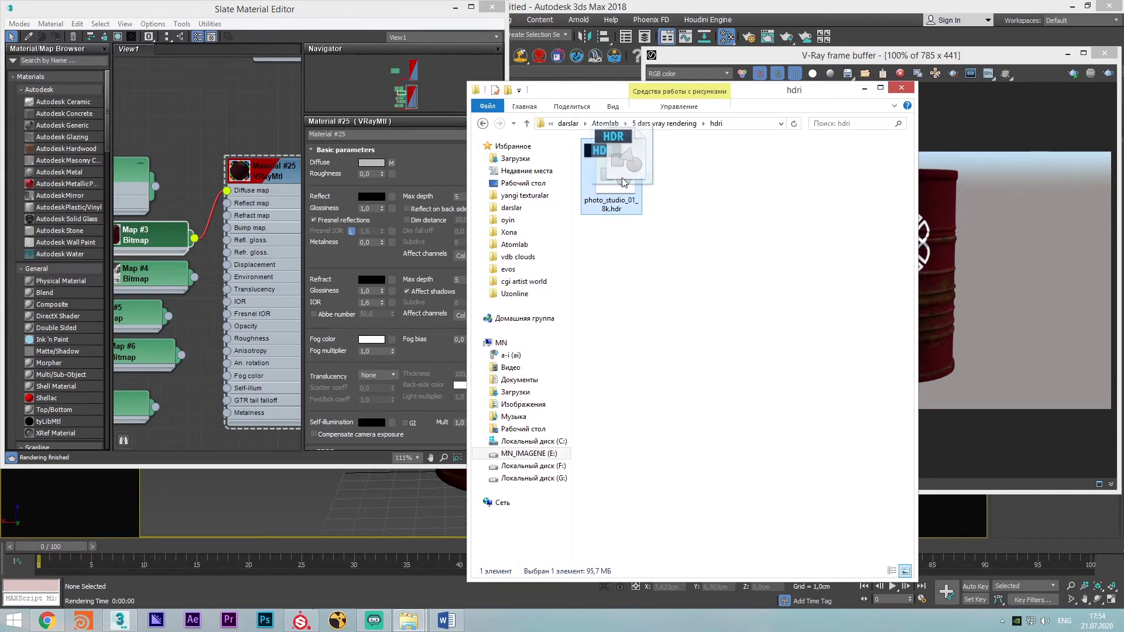
pyautogui.click(712, 243)
pyautogui.hotkey('alt', 'Left')
pyautogui.hotkey('alt', 'Left')
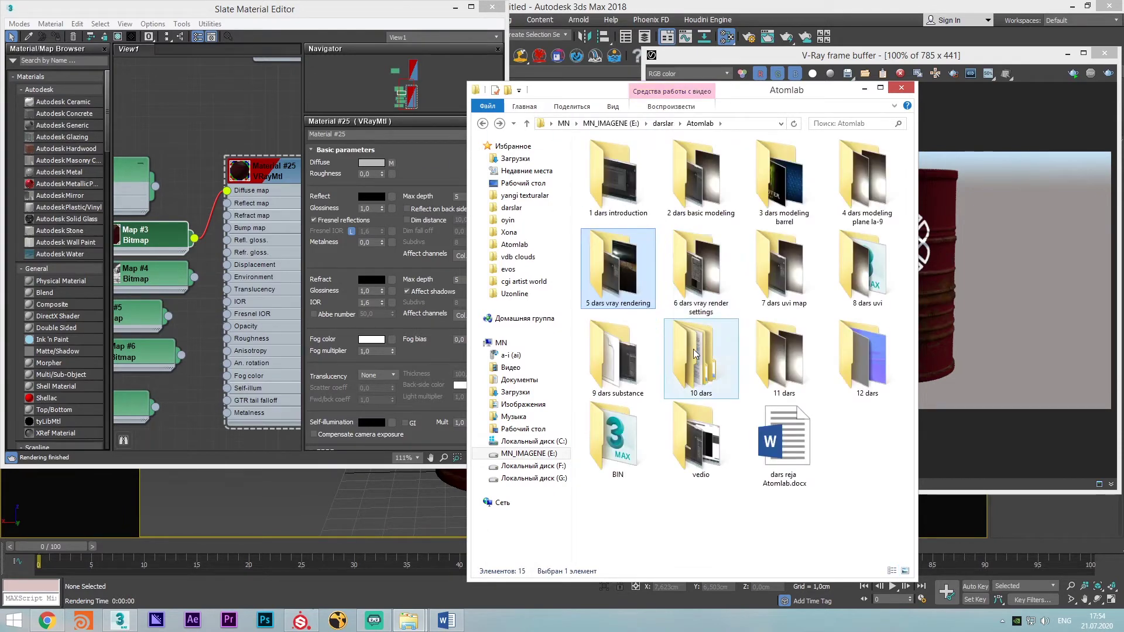
# Look through the 9 dars substance, 10 dars and 11 dars folders
pyautogui.doubleClick(631, 367)
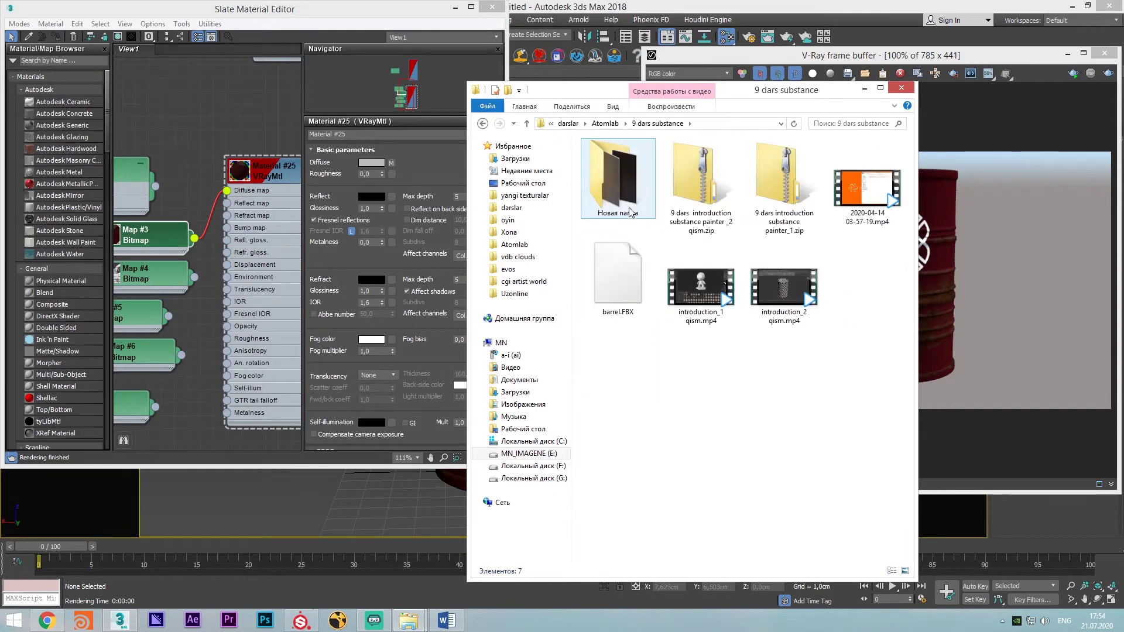
pyautogui.doubleClick(625, 208)
pyautogui.hotkey('alt', 'Left')
pyautogui.hotkey('alt', 'Left')
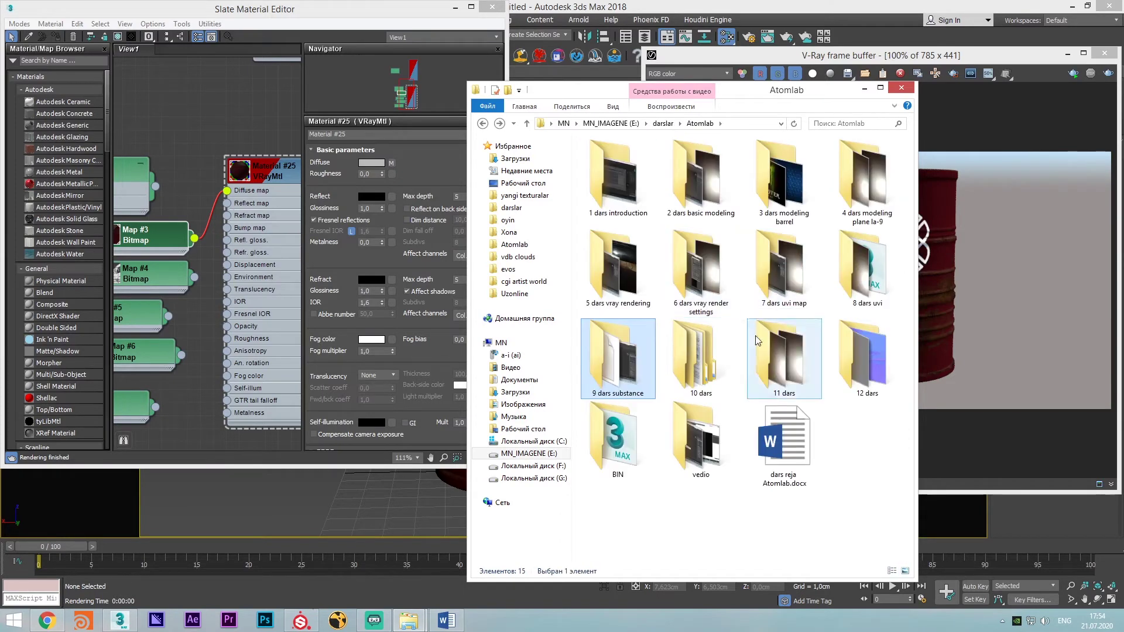
pyautogui.doubleClick(702, 358)
pyautogui.hotkey('alt', 'Left')
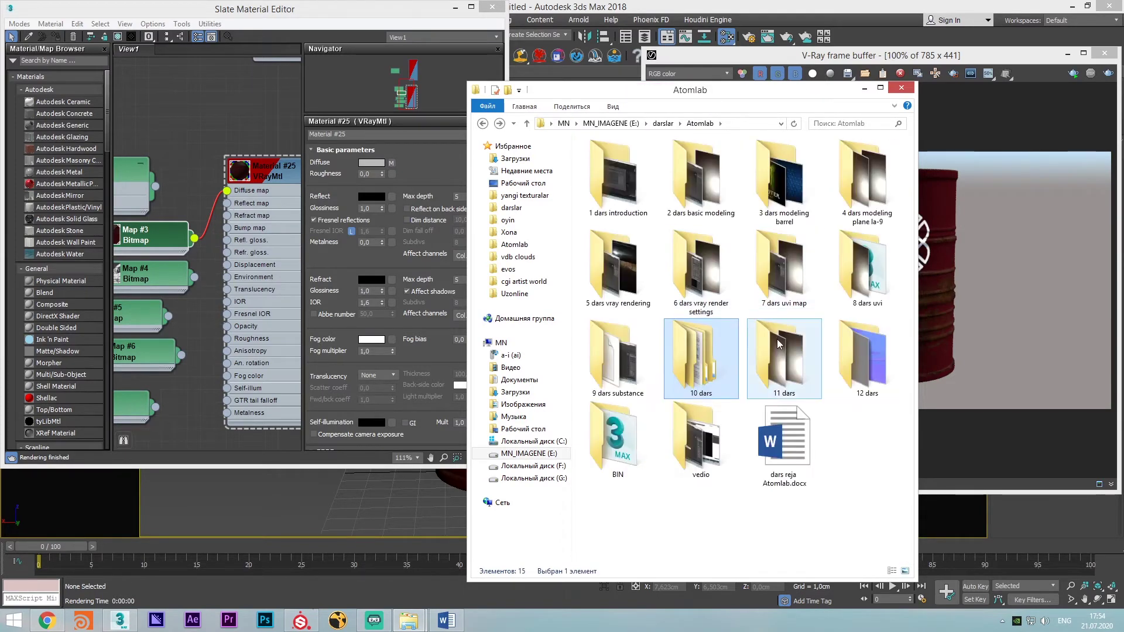
pyautogui.doubleClick(777, 341)
pyautogui.hotkey('alt', 'Left')
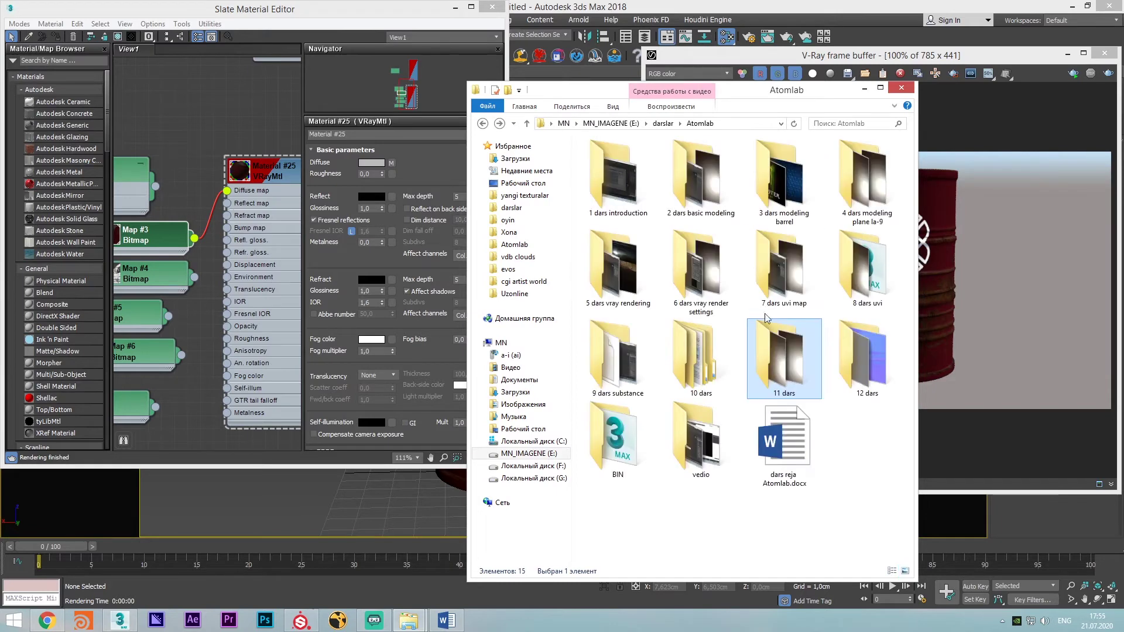
# Check the 6 dars vray render settings folder and the example folder inside 7 dars uvi map
pyautogui.doubleClick(670, 280)
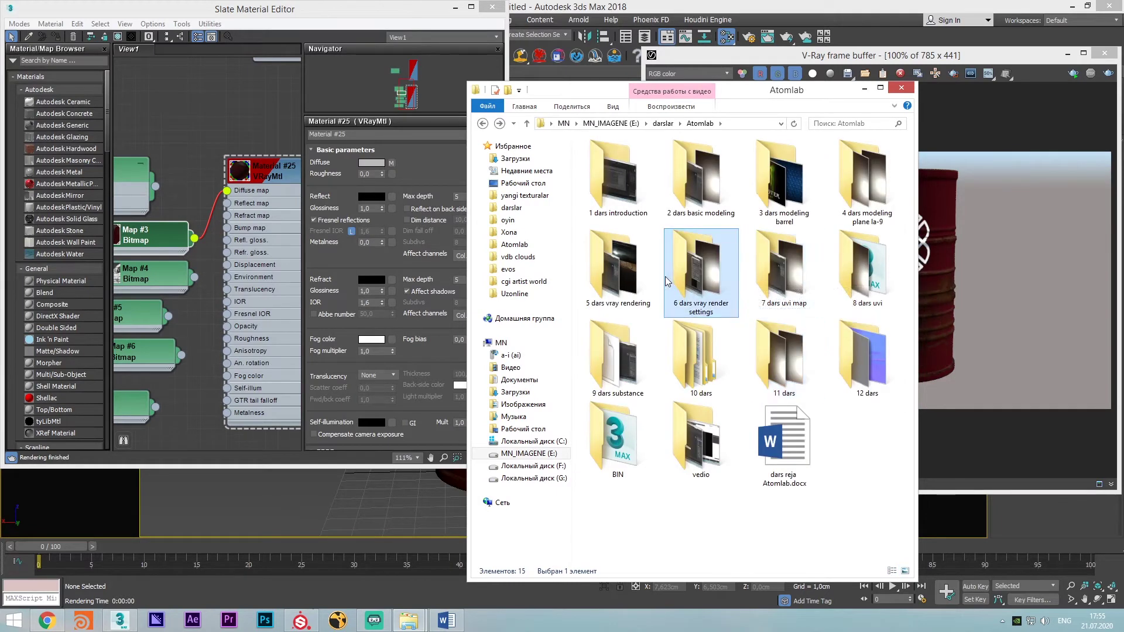
pyautogui.hotkey('alt', 'Left')
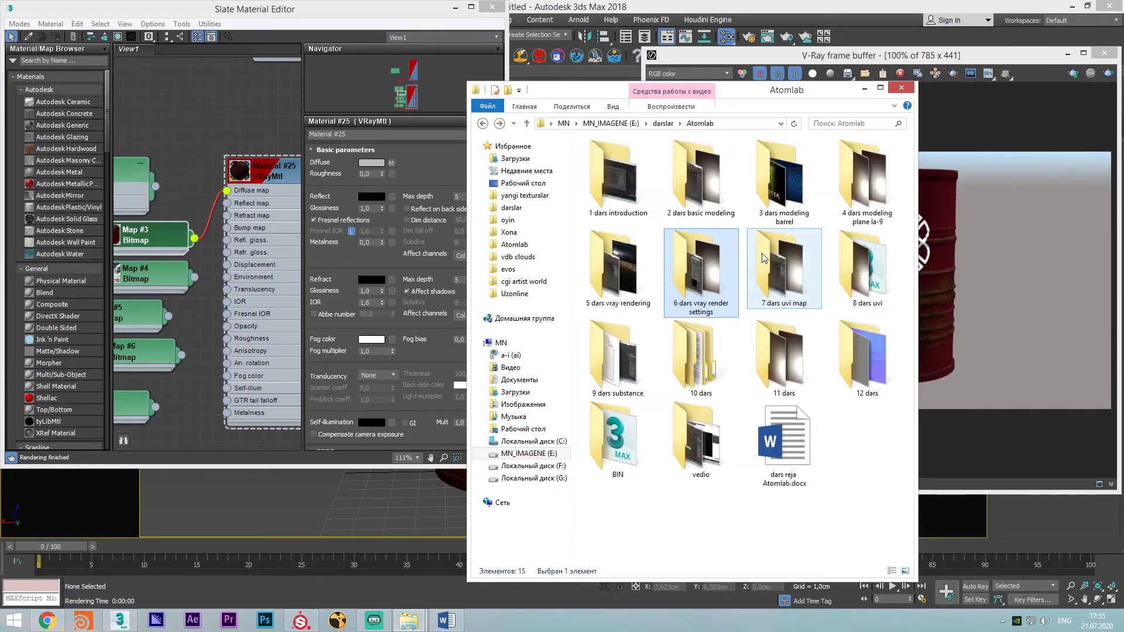
pyautogui.doubleClick(777, 293)
pyautogui.click(620, 187)
pyautogui.doubleClick(621, 187)
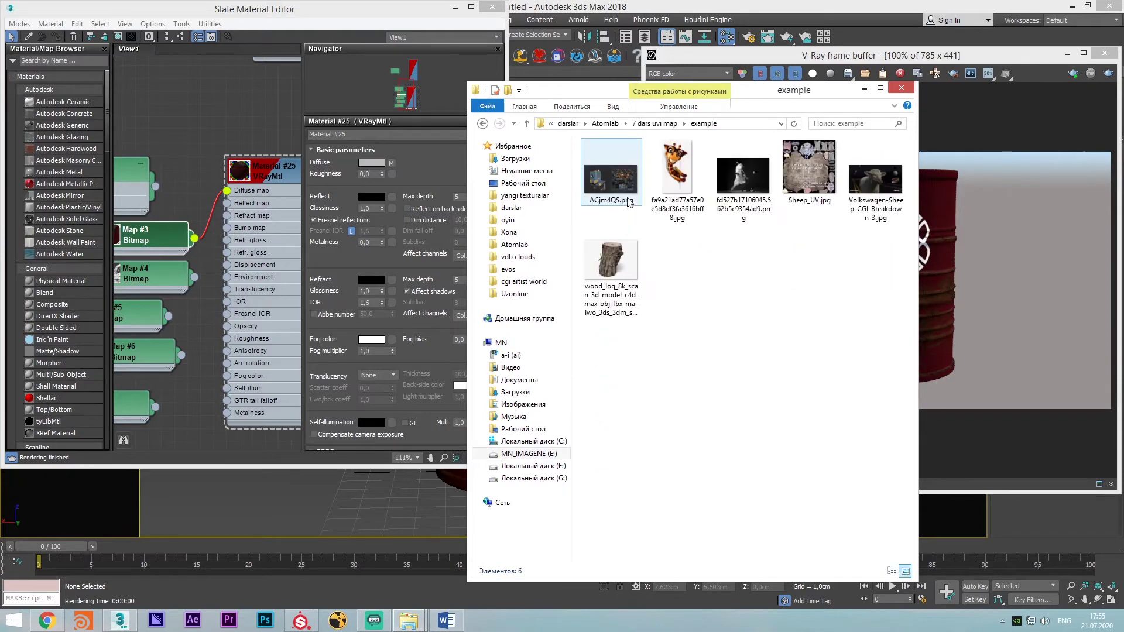
pyautogui.hotkey('alt', 'Left')
pyautogui.hotkey('alt', 'Left')
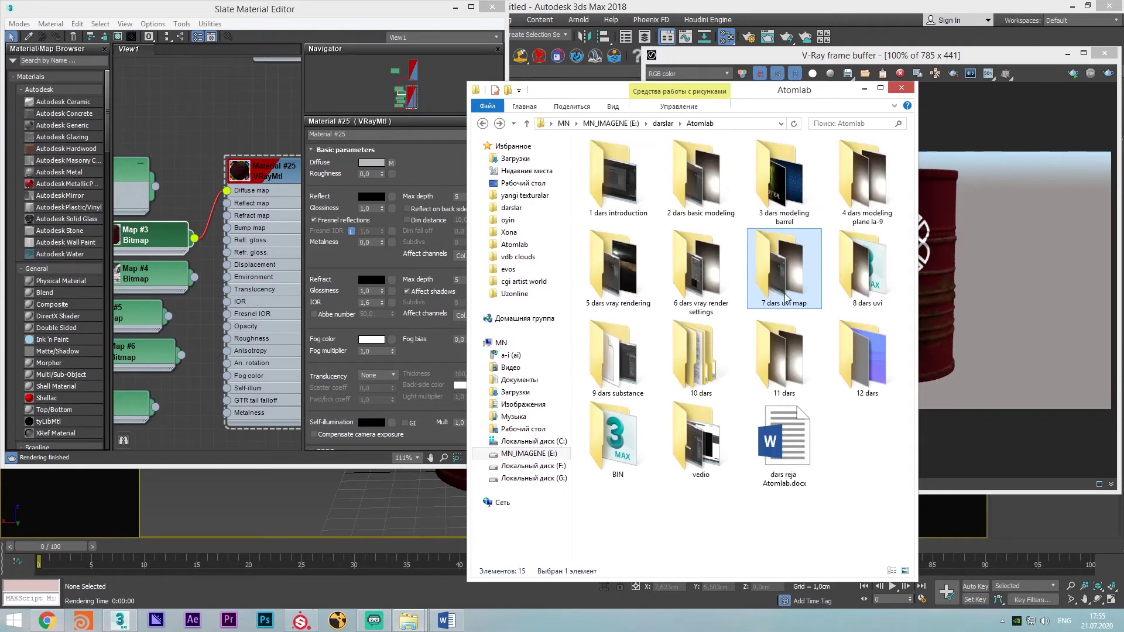
# Open the HDRI folder inside 8 dars uvi, add urban_street_02_8k.hdr to the 3ds Max material graph as a bitmap, and place its node above the other maps
pyautogui.click(860, 269)
pyautogui.doubleClick(860, 270)
pyautogui.click(626, 193)
pyautogui.doubleClick(626, 193)
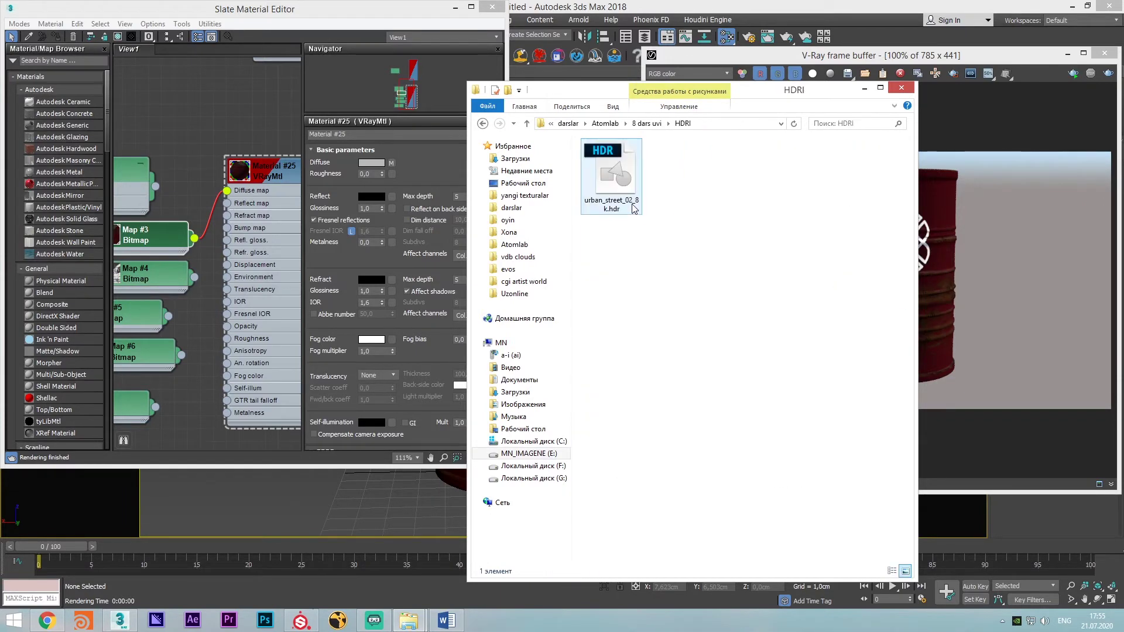
pyautogui.moveTo(597, 183); pyautogui.dragTo(272, 100)
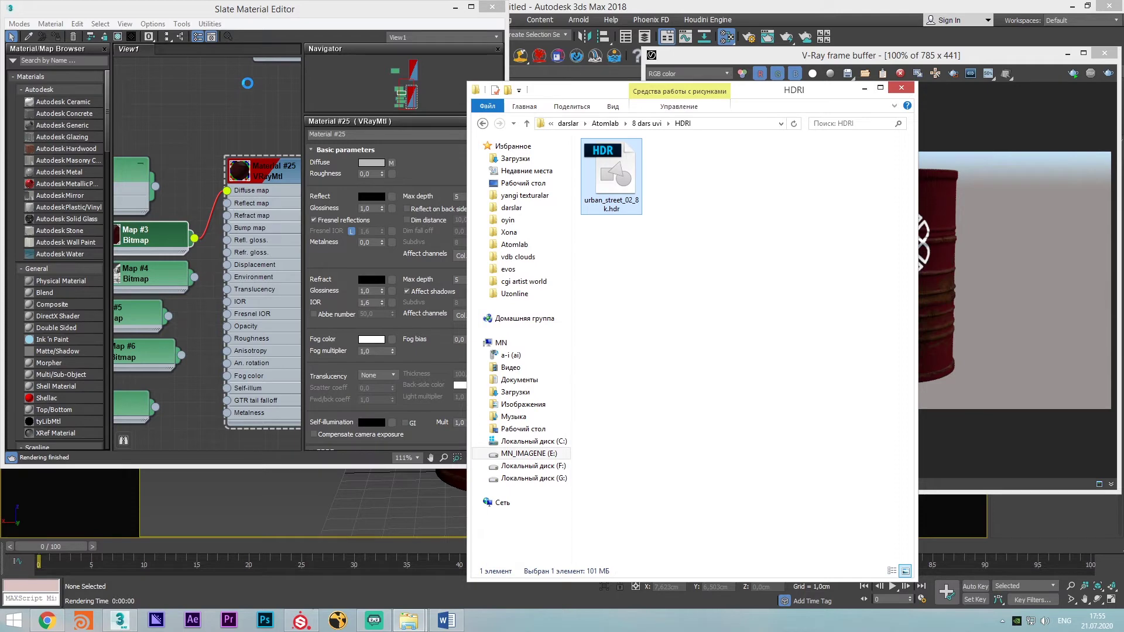
pyautogui.moveTo(248, 88); pyautogui.dragTo(248, 88)
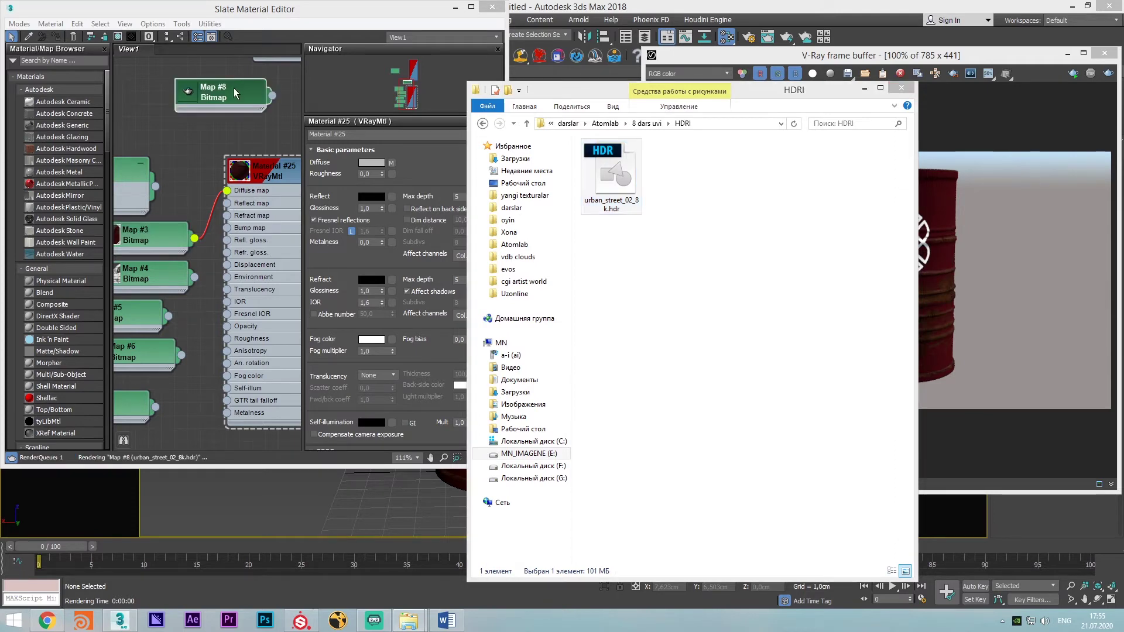
pyautogui.click(865, 88)
pyautogui.moveTo(211, 117); pyautogui.dragTo(195, 122, button='middle')
pyautogui.doubleClick(173, 102)
pyautogui.moveTo(173, 102); pyautogui.dragTo(108, 55)
# Assign the street HDR bitmap to the scene's environment map as an instance and close the environment settings
pyautogui.press('8')
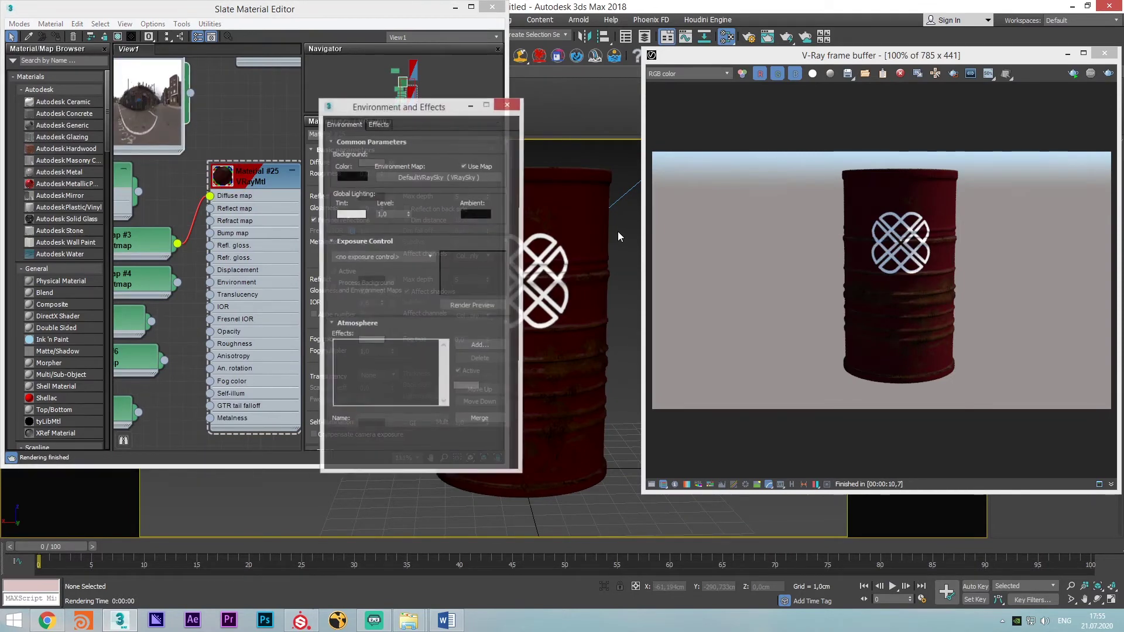
pyautogui.moveTo(429, 106); pyautogui.dragTo(688, 89)
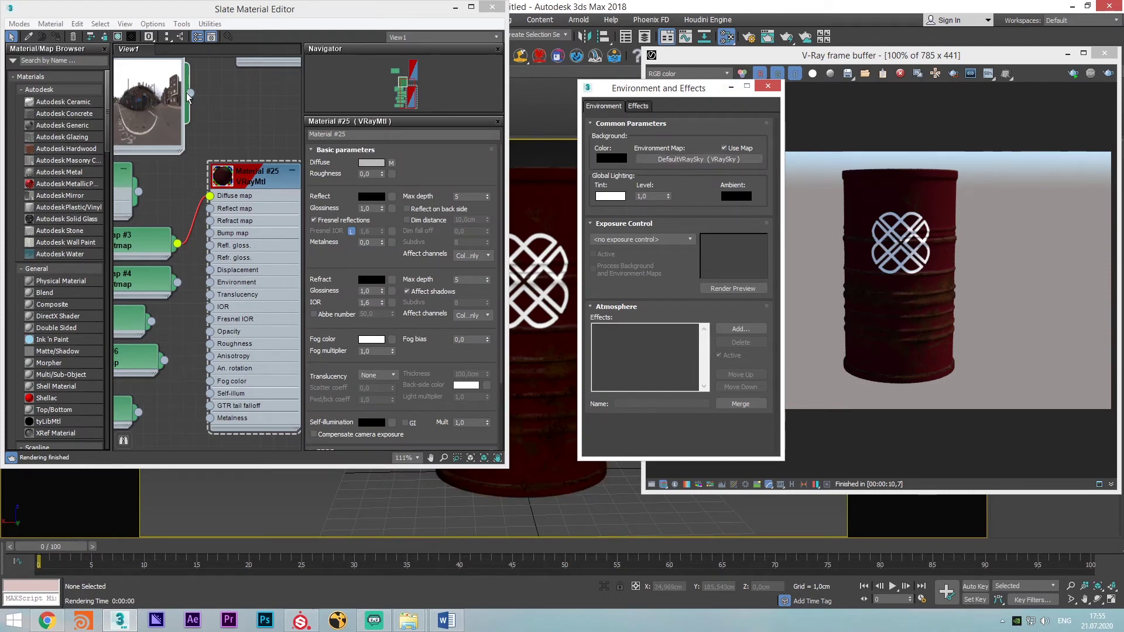
pyautogui.moveTo(189, 94); pyautogui.dragTo(345, 144)
pyautogui.moveTo(664, 165); pyautogui.dragTo(663, 161)
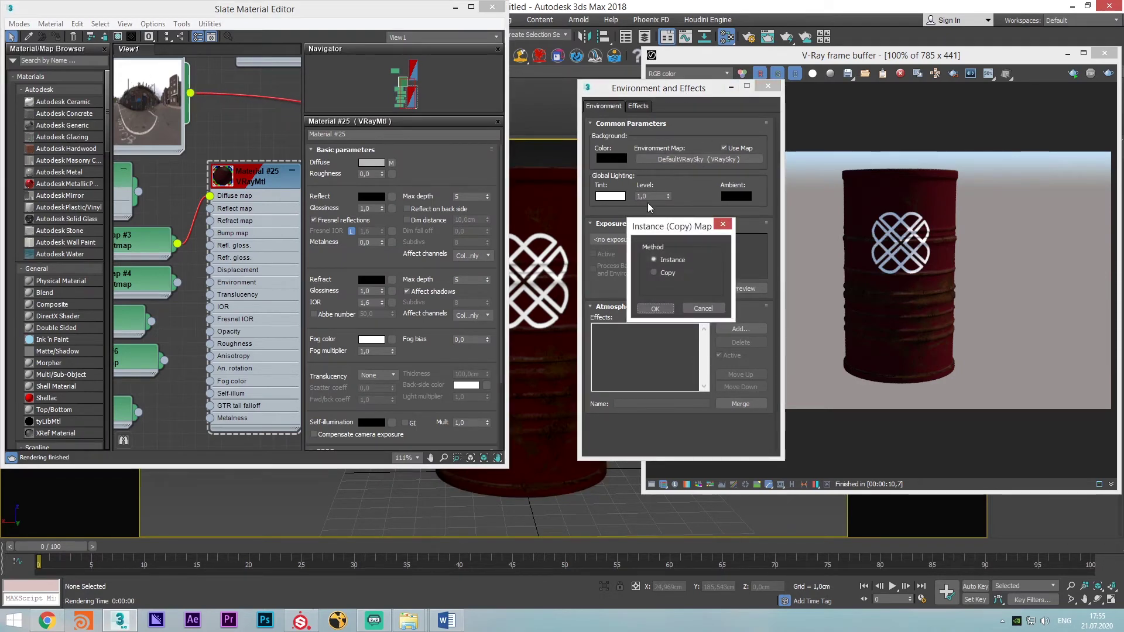
pyautogui.click(656, 309)
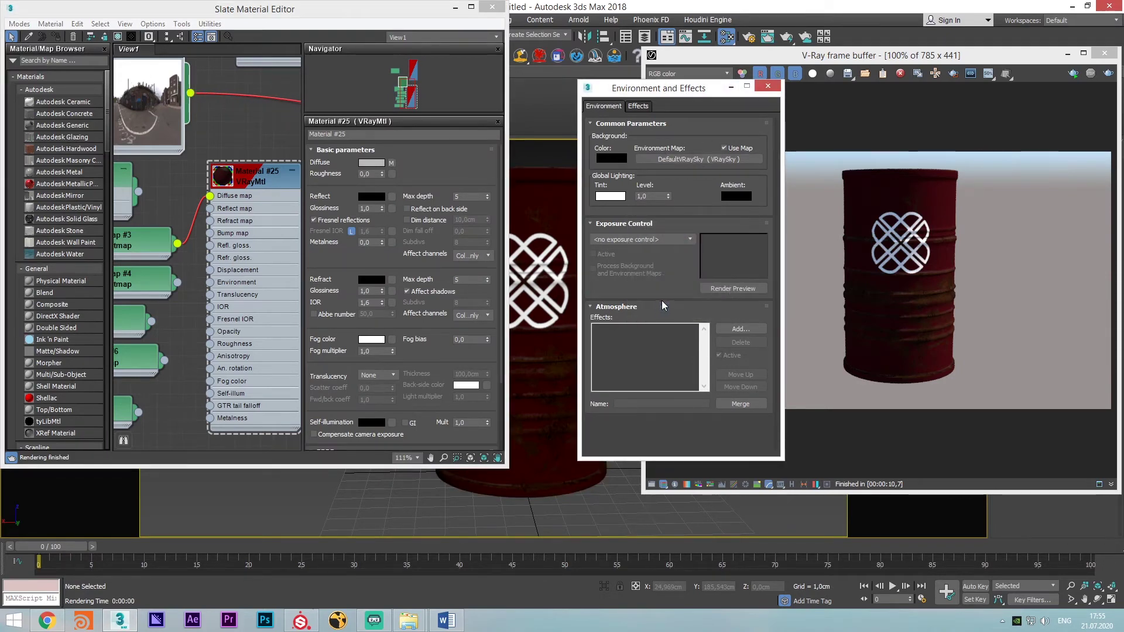
pyautogui.click(767, 86)
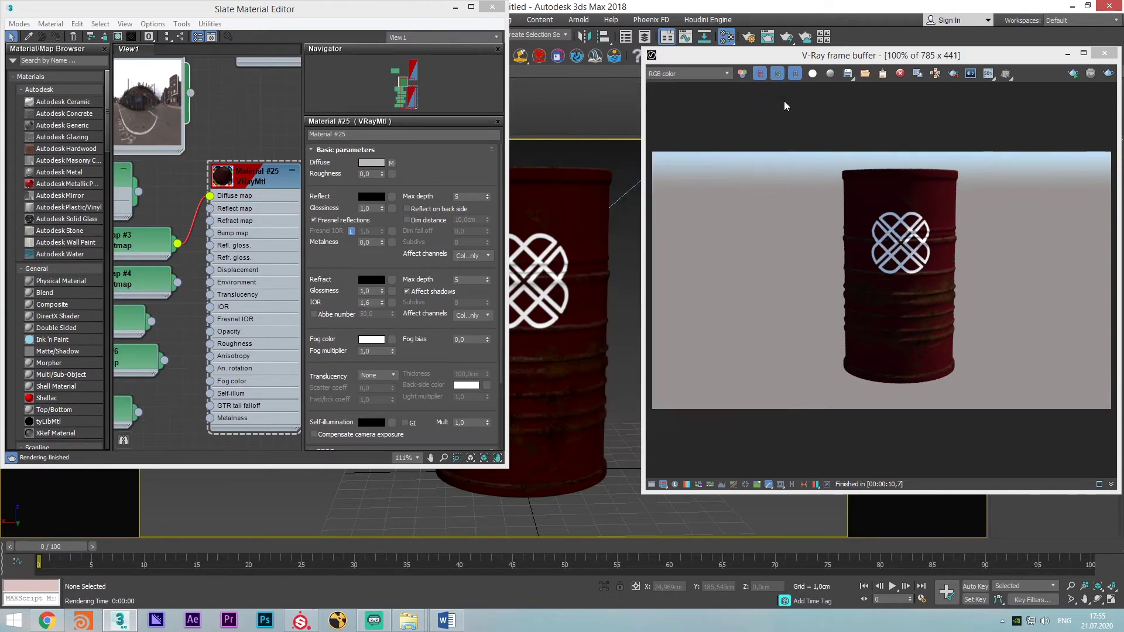
# Start an interactive render and orbit and frame the barrel from behind to inspect it against the street environment
pyautogui.click(1072, 74)
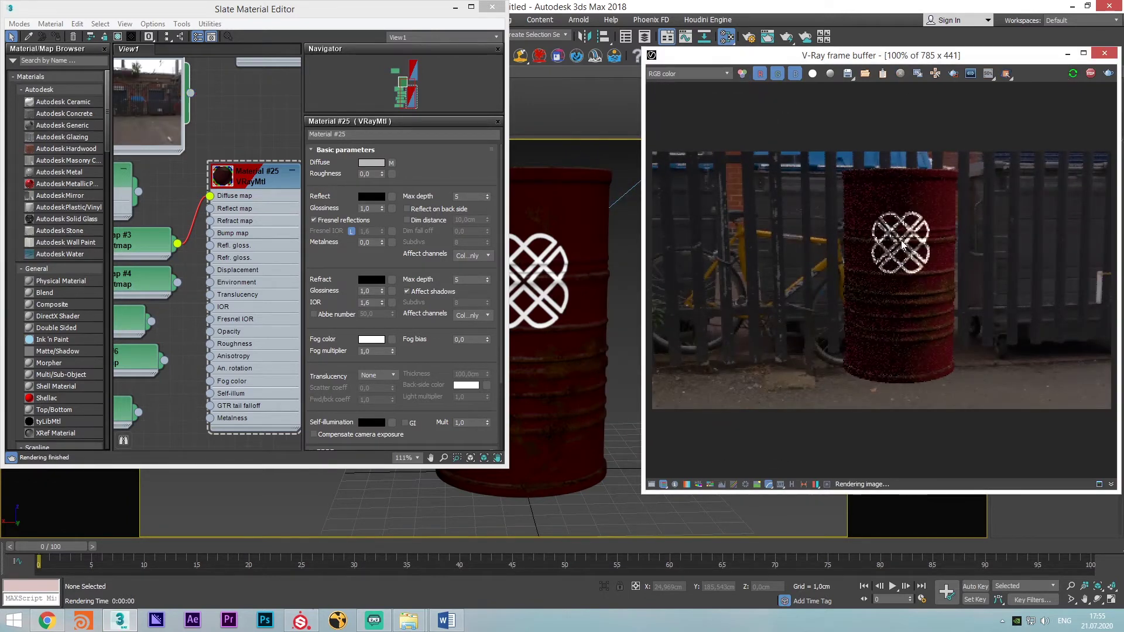
pyautogui.click(567, 269)
pyautogui.scroll(-2, 567, 270)
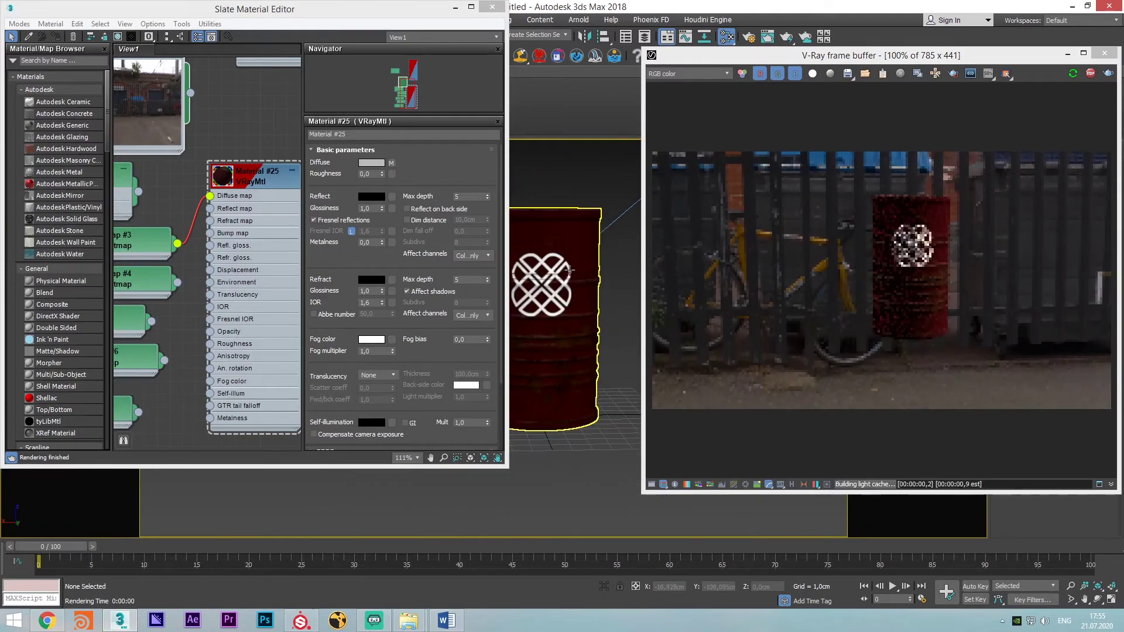
pyautogui.keyDown('alt'); pyautogui.moveTo(568, 269); pyautogui.dragTo(889, 276, button='middle'); pyautogui.keyUp('alt')
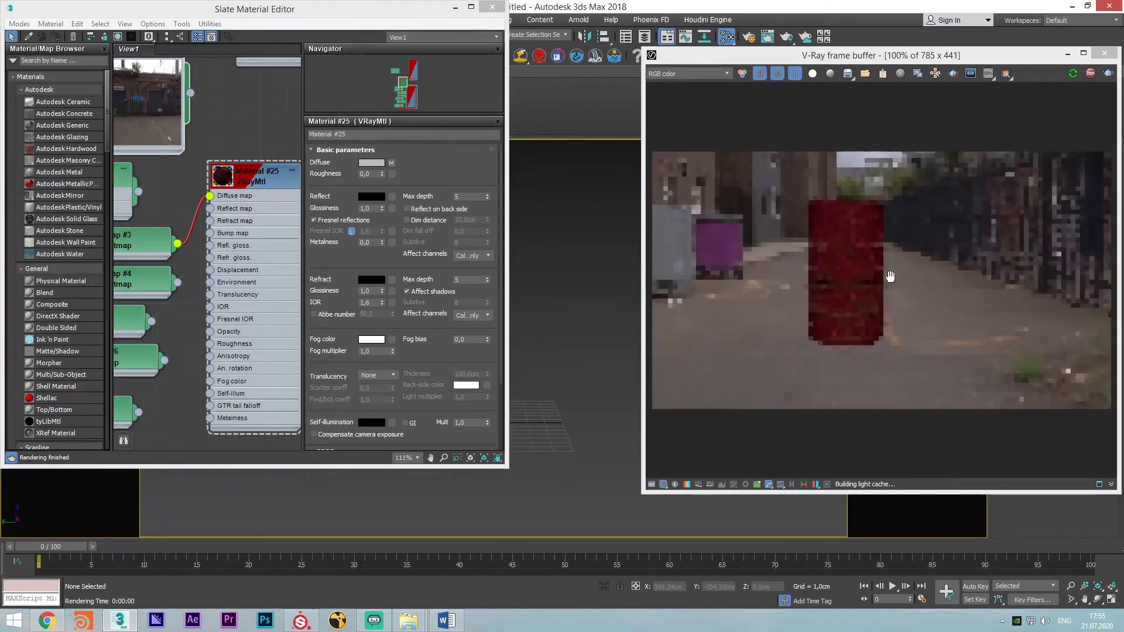
pyautogui.moveTo(520, 272); pyautogui.dragTo(581, 228, button='middle')
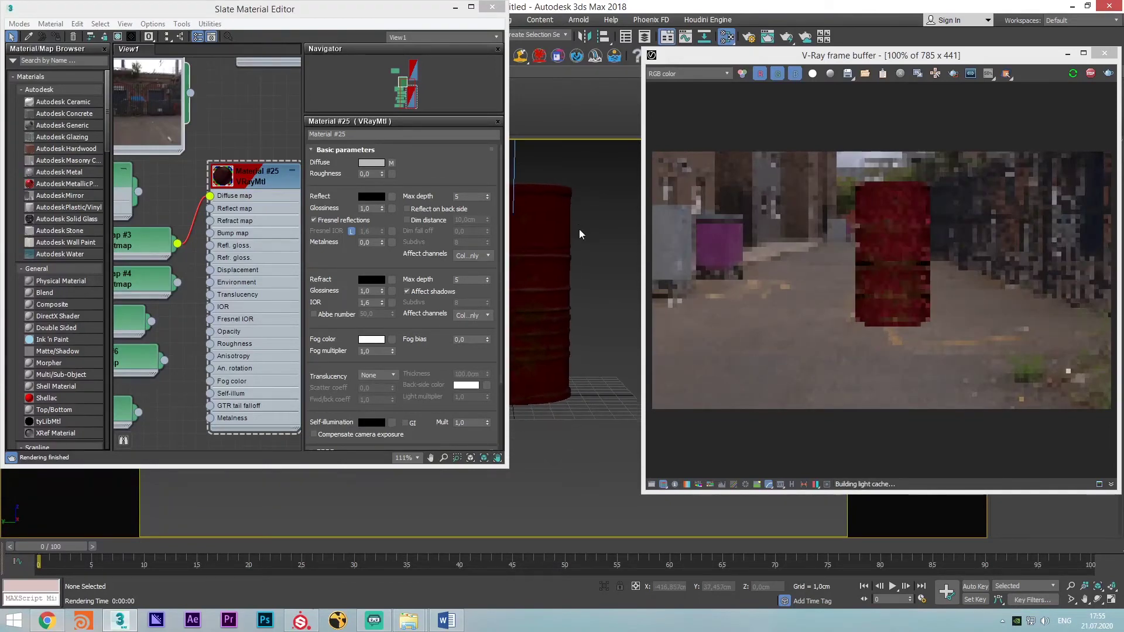
pyautogui.scroll(2, 552, 241)
pyautogui.scroll(2, 553, 240)
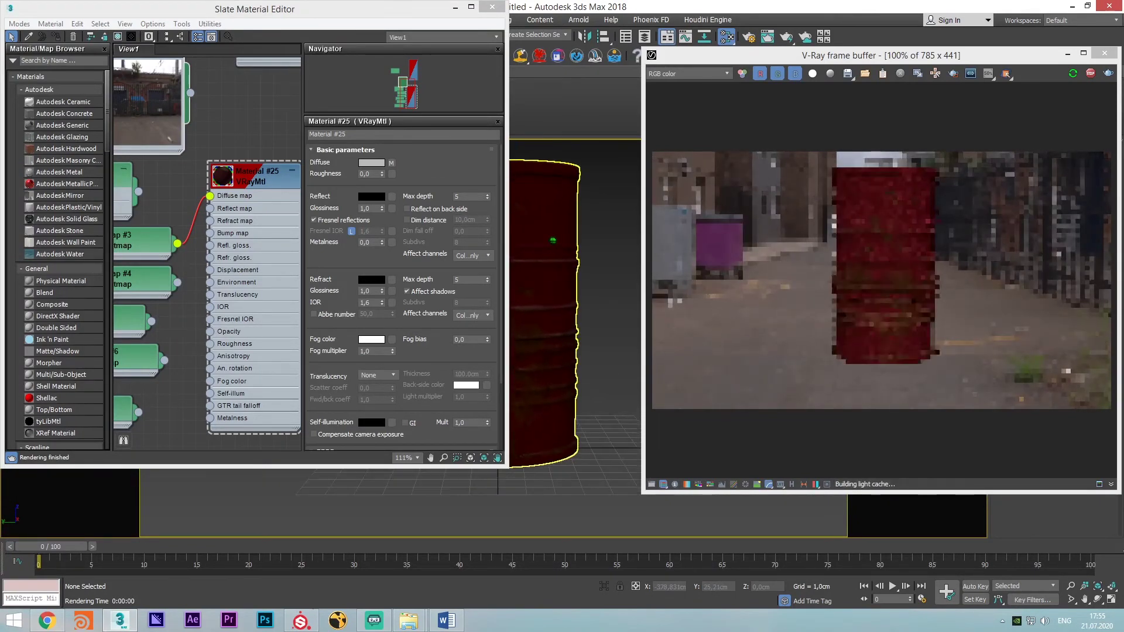
pyautogui.click(844, 282)
pyautogui.scroll(1, 852, 280)
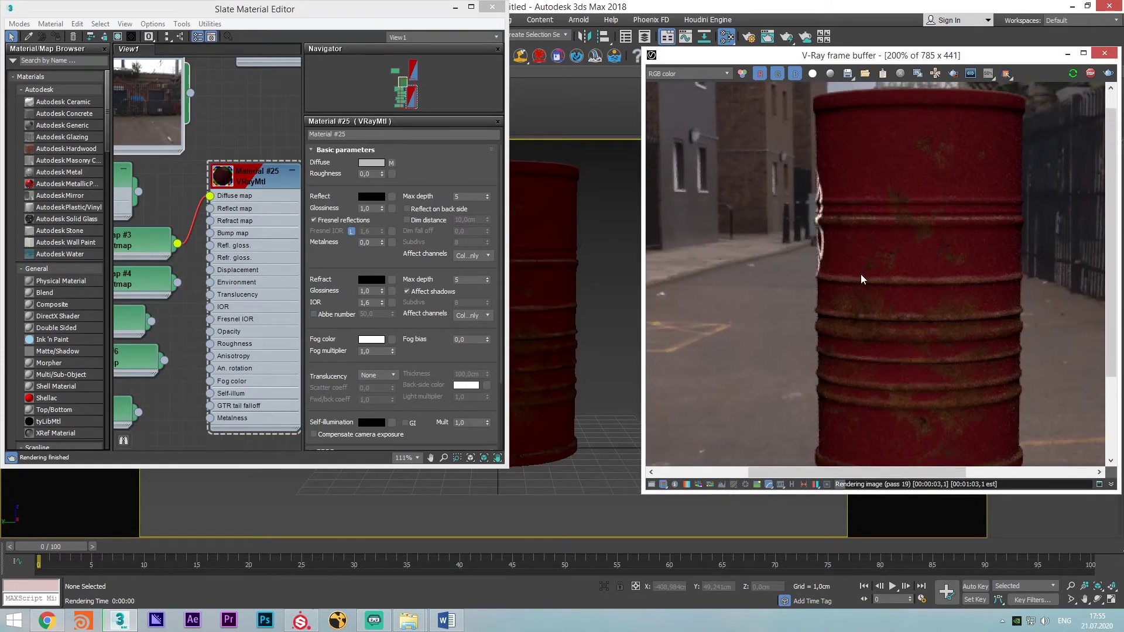
pyautogui.scroll(-2, 860, 274)
# Line up the height, ior and normal bitmap nodes in a column under the diffuse and glossiness nodes
pyautogui.moveTo(185, 231); pyautogui.dragTo(258, 131, button='middle')
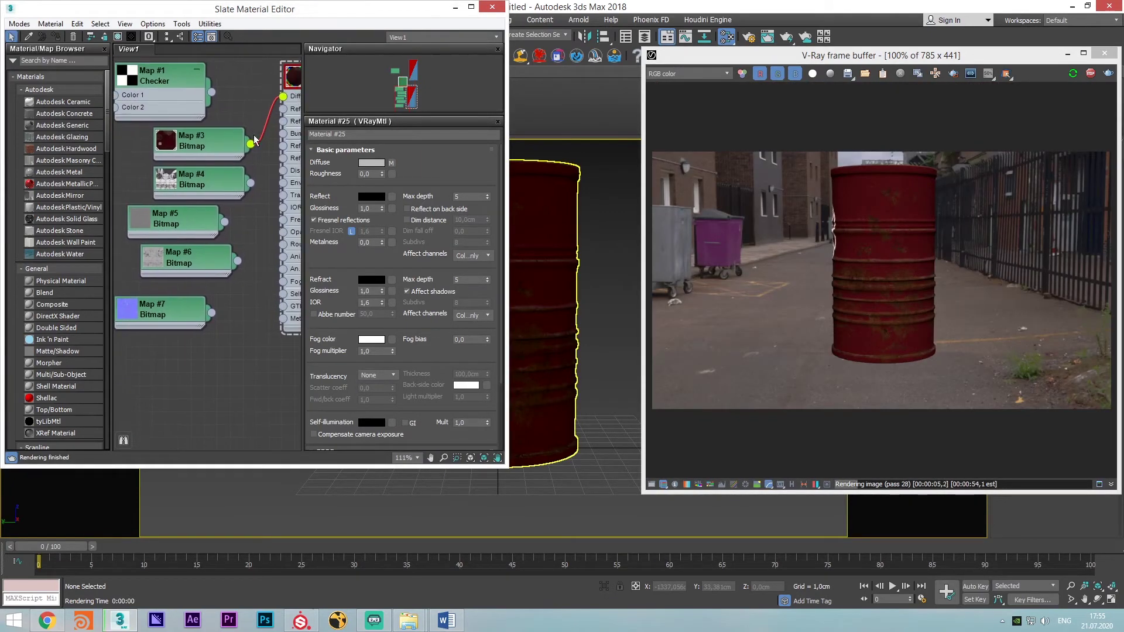
pyautogui.doubleClick(193, 180)
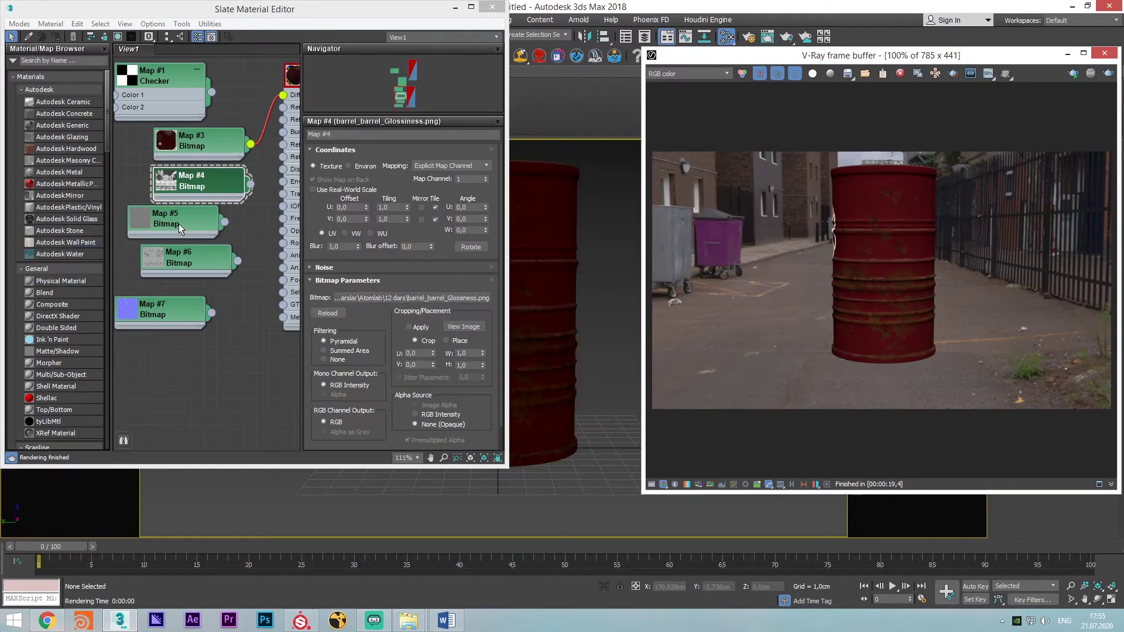
pyautogui.moveTo(180, 226); pyautogui.dragTo(206, 226)
pyautogui.moveTo(201, 257); pyautogui.dragTo(219, 259, button='middle')
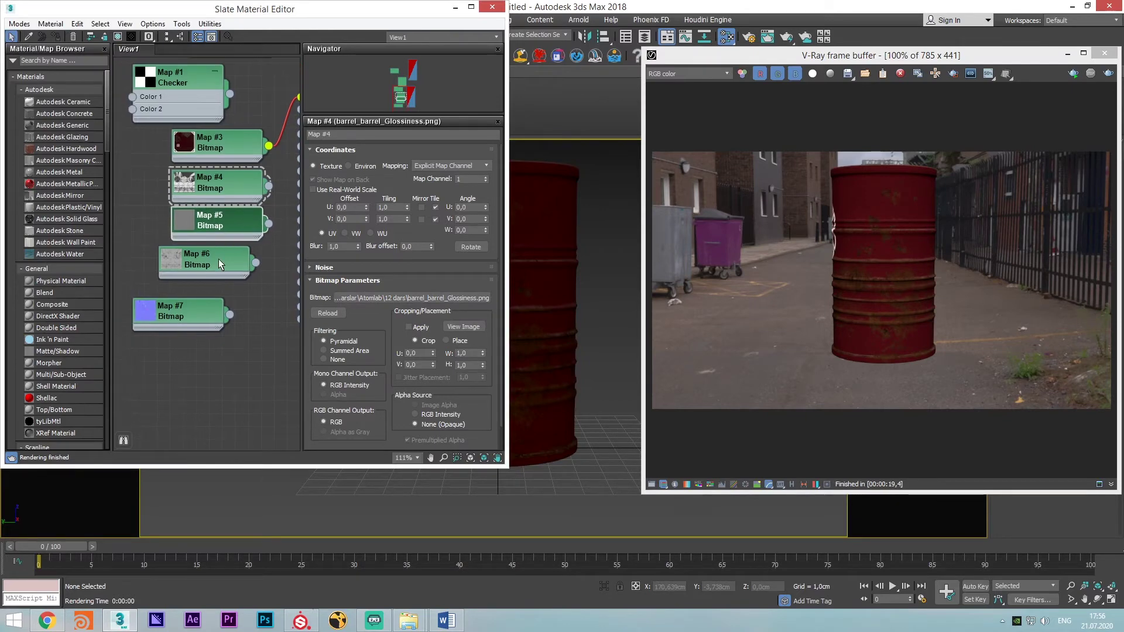
pyautogui.moveTo(219, 263)
pyautogui.mouseDown()
pyautogui.moveTo(240, 252)
pyautogui.moveTo(231, 264)
pyautogui.mouseUp()
pyautogui.moveTo(194, 320); pyautogui.dragTo(234, 315)
pyautogui.moveTo(231, 252); pyautogui.dragTo(179, 287, button='middle')
pyautogui.scroll(1, 179, 286)
pyautogui.moveTo(158, 253); pyautogui.dragTo(158, 258)
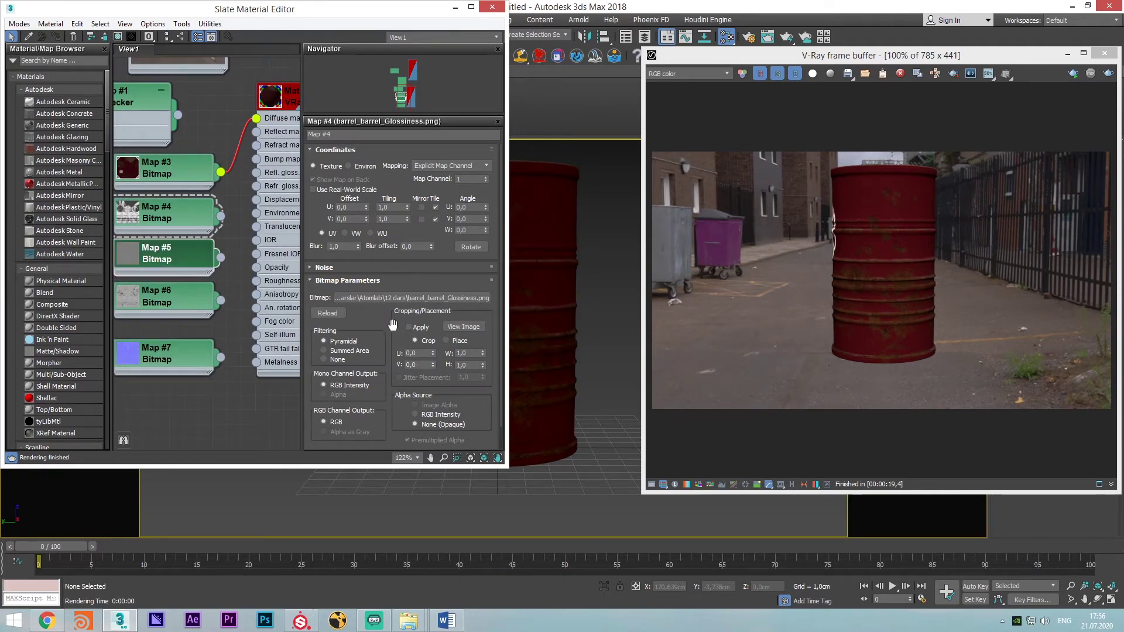
# Check the source image files of the height, ior and glossiness bitmaps
pyautogui.moveTo(392, 328)
pyautogui.mouseDown()
pyautogui.moveTo(397, 261)
pyautogui.moveTo(394, 340)
pyautogui.mouseUp()
pyautogui.click(189, 256)
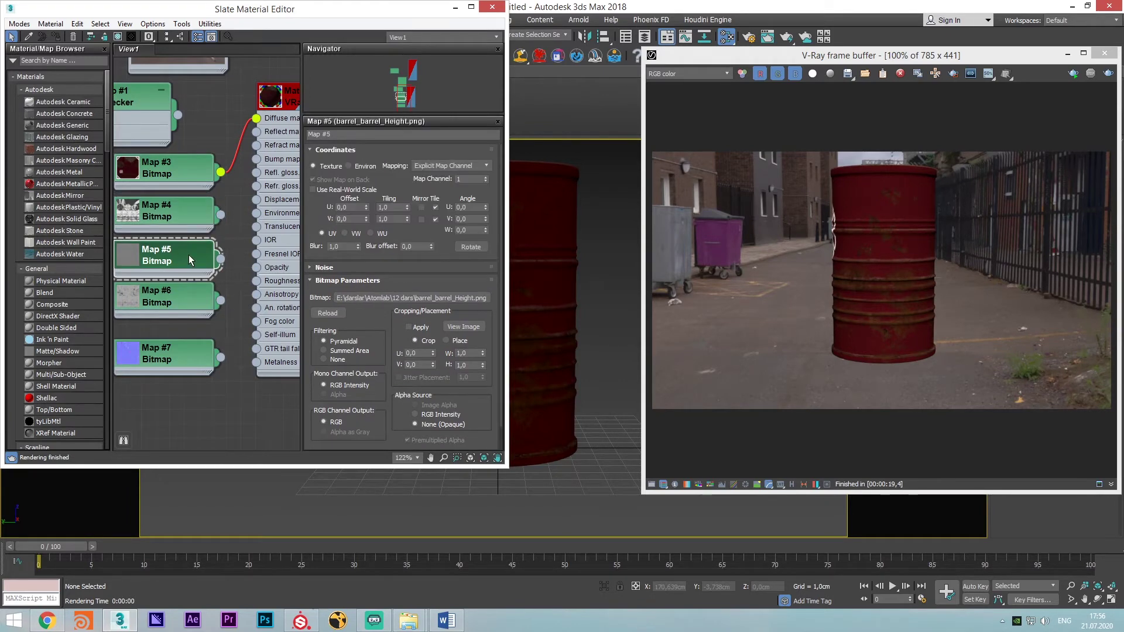
pyautogui.click(213, 291)
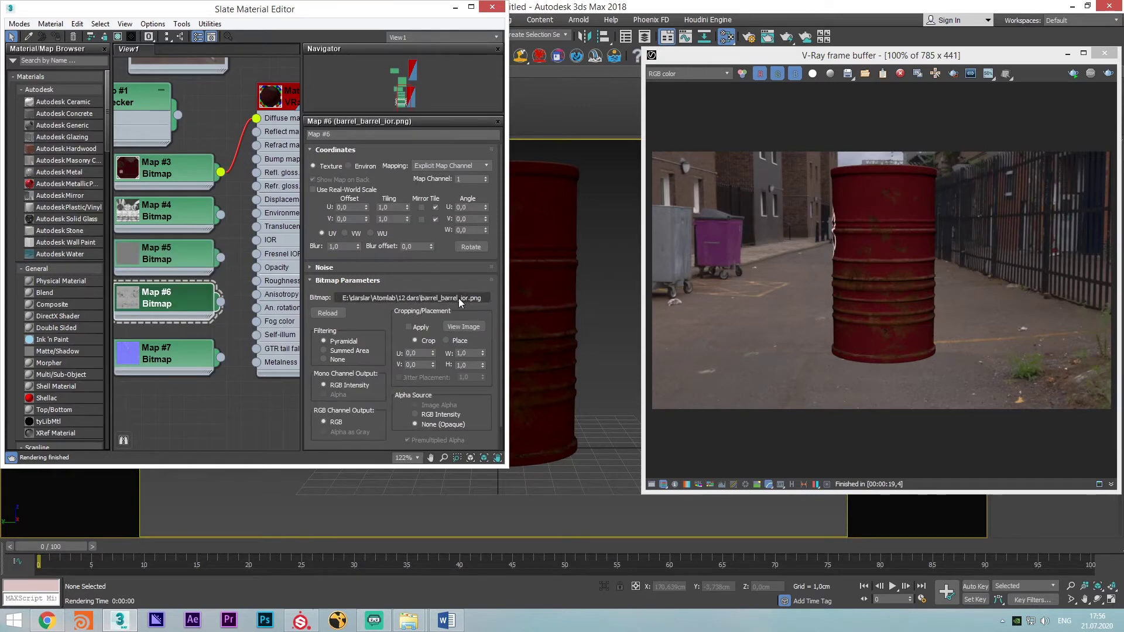
pyautogui.click(191, 218)
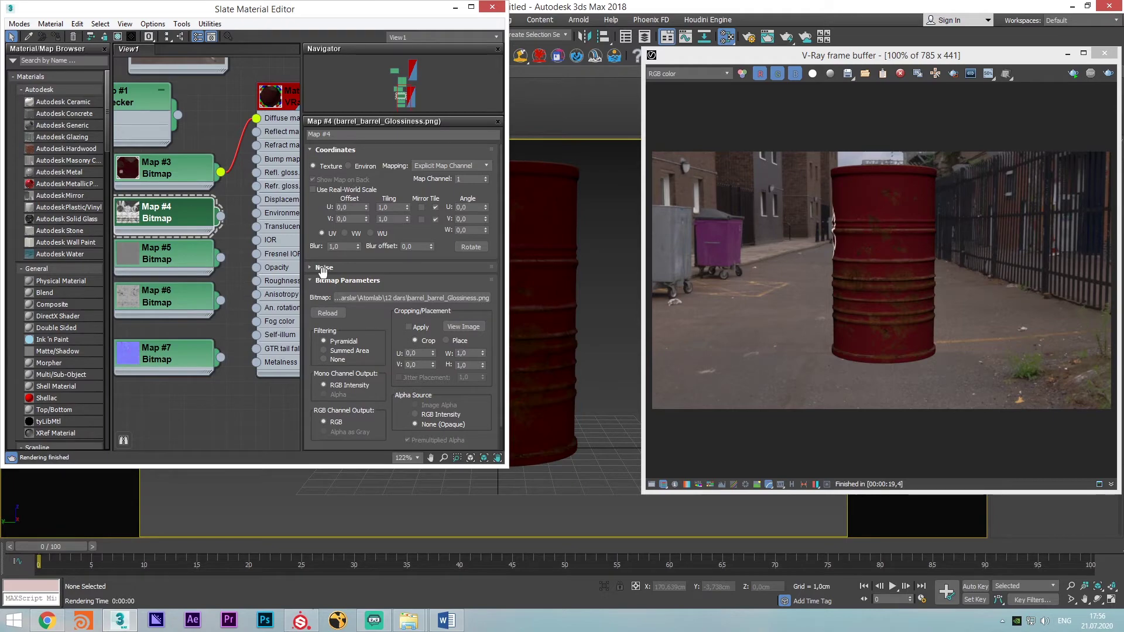
pyautogui.click(412, 299)
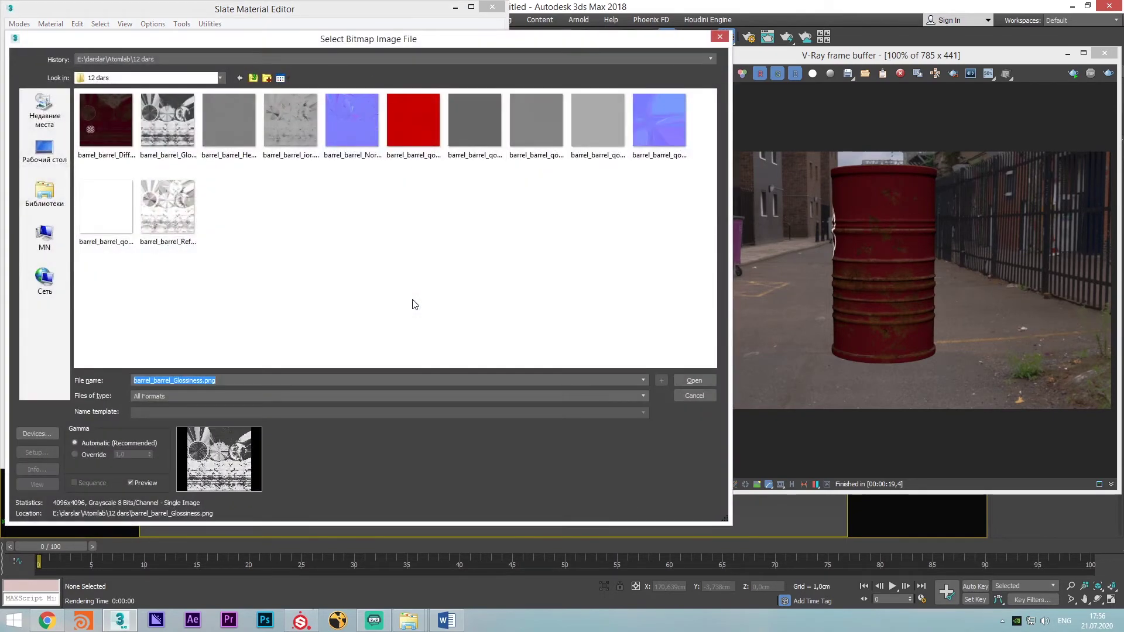
pyautogui.click(704, 396)
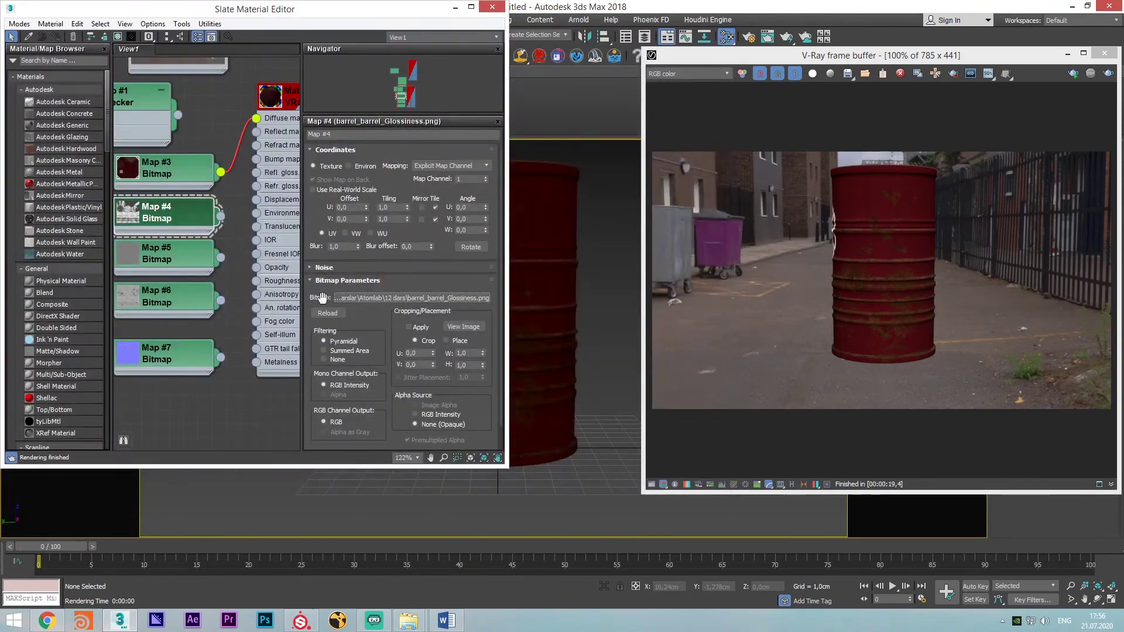
# Reload barrel_barrel_Glossiness.png into its bitmap node with the gamma overridden to 1.1
pyautogui.click(399, 300)
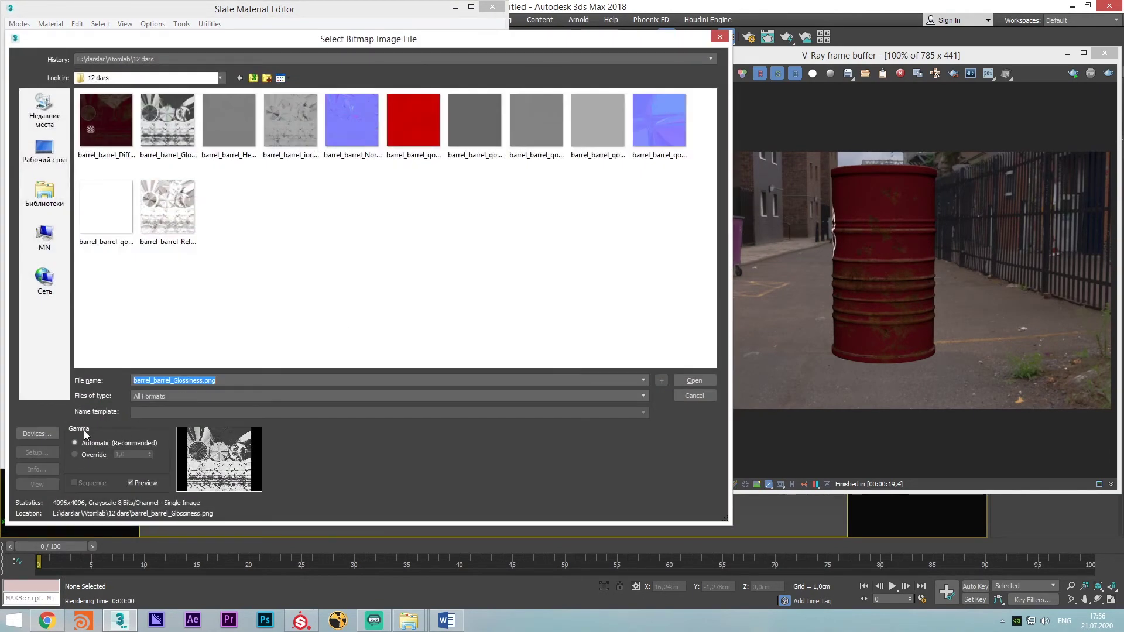
pyautogui.click(82, 455)
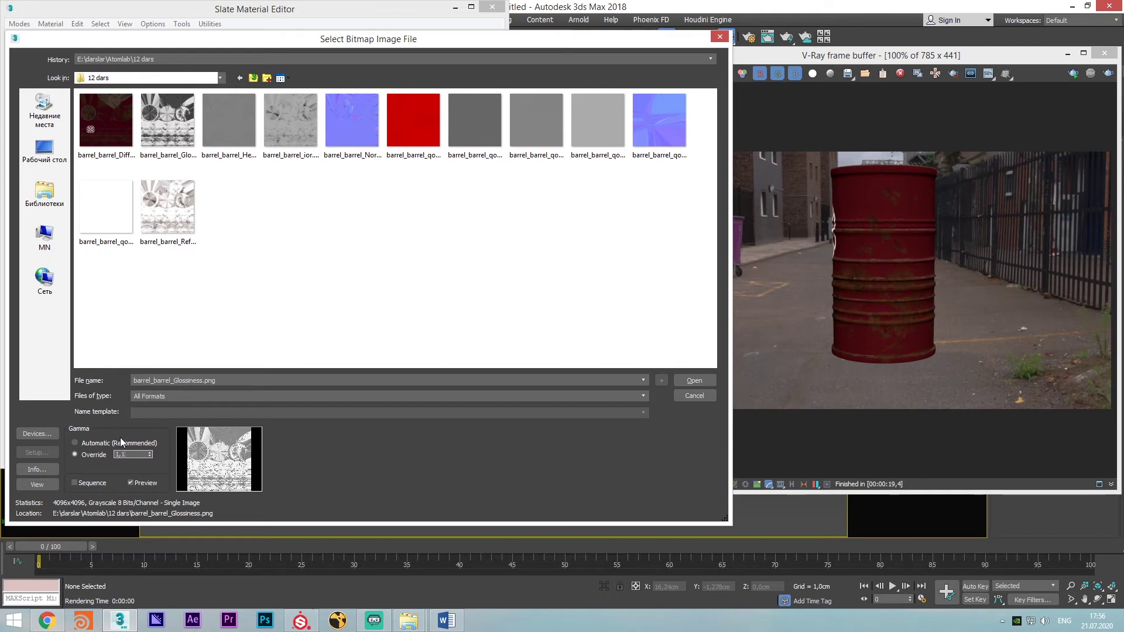
pyautogui.click(142, 482)
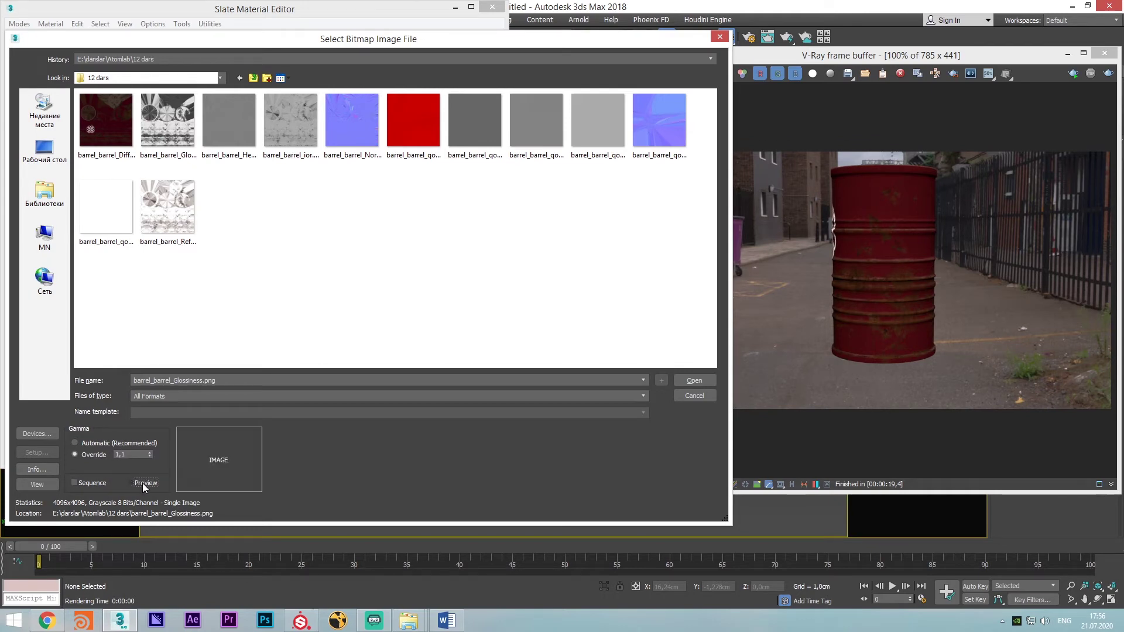
pyautogui.click(144, 483)
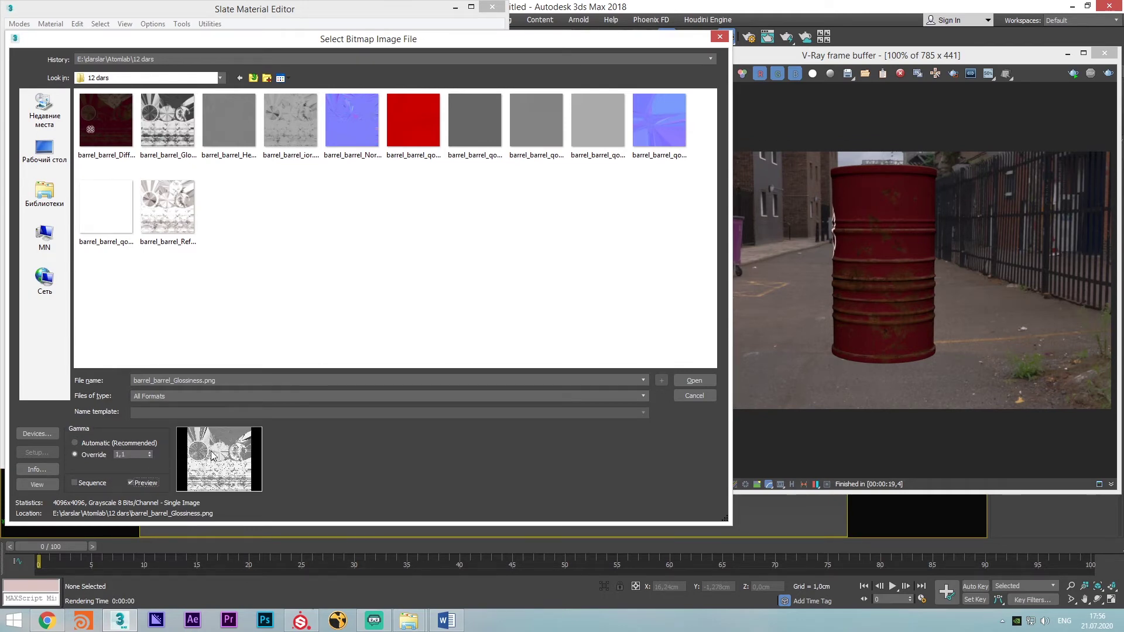
pyautogui.click(689, 380)
# Reload barrel_barrel_ior.png into its bitmap node with the gamma overridden to 1.1
pyautogui.moveTo(167, 273); pyautogui.dragTo(193, 273, button='middle')
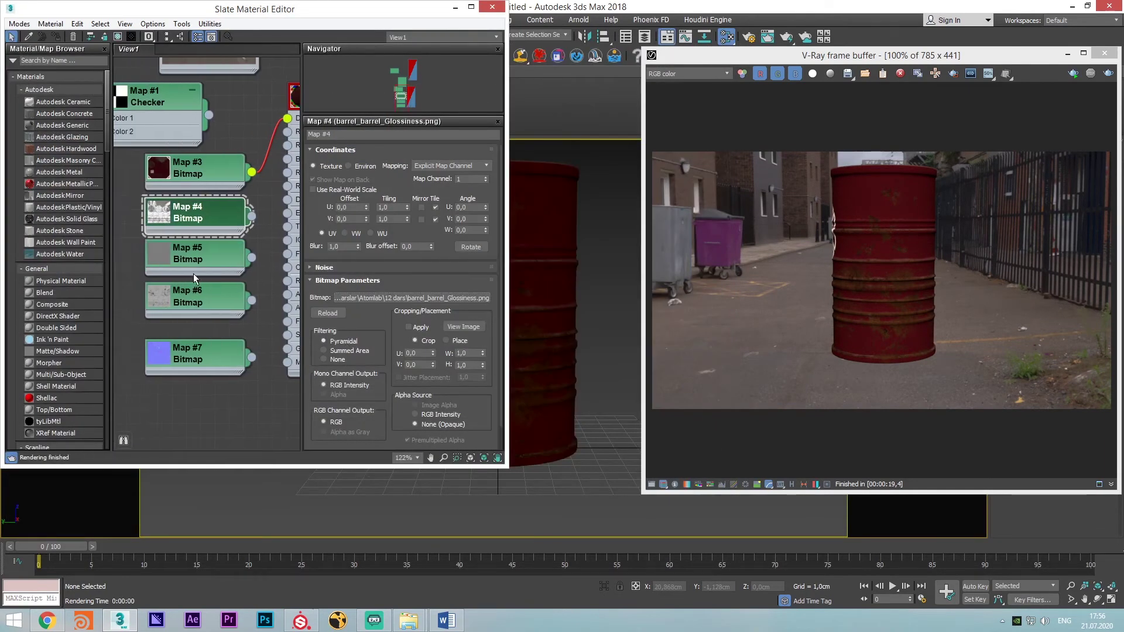
pyautogui.scroll(1, 156, 213)
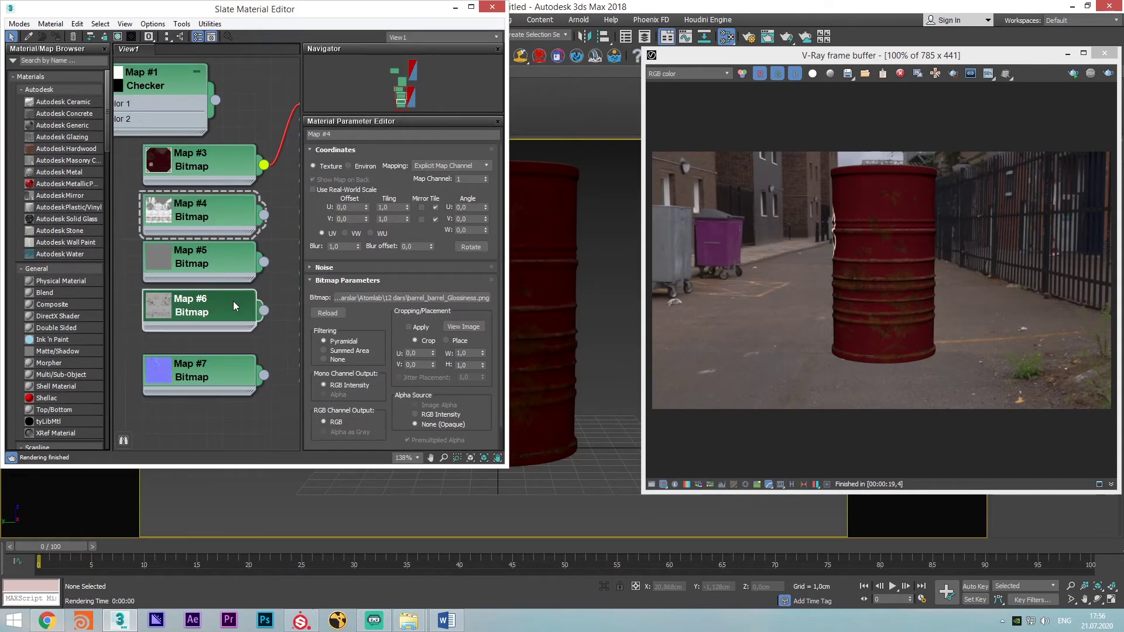
pyautogui.doubleClick(232, 300)
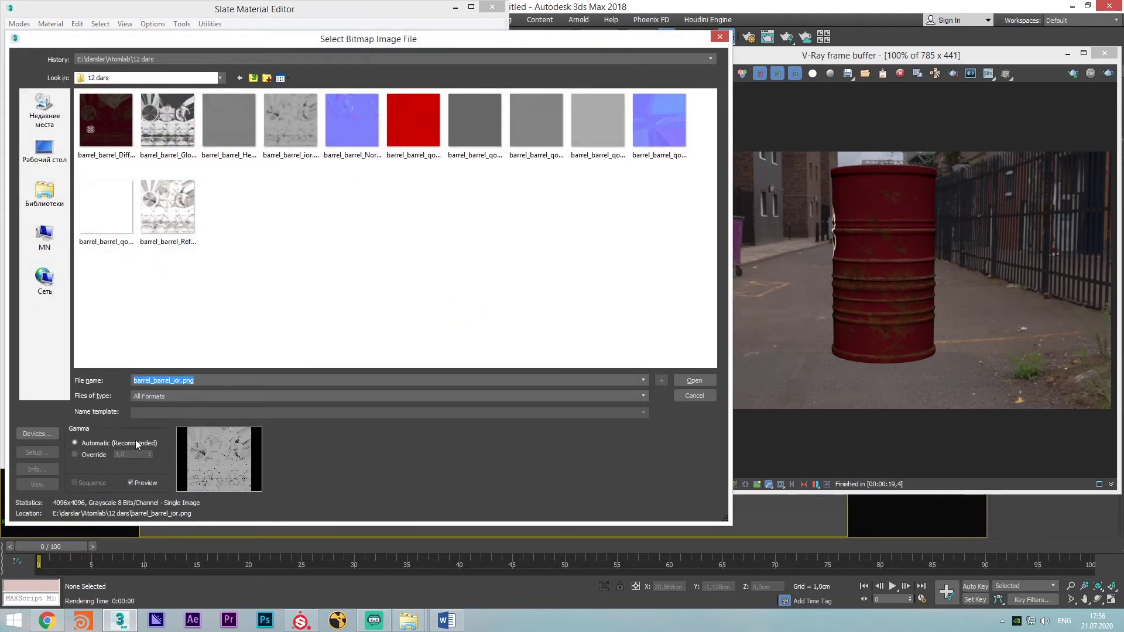
pyautogui.click(91, 456)
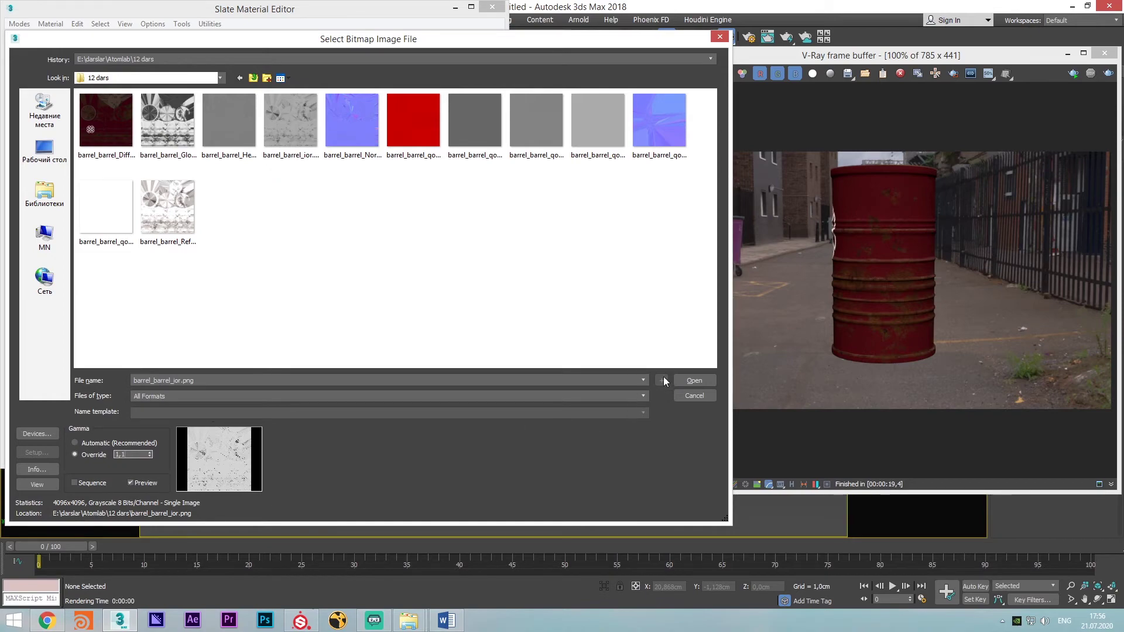
pyautogui.click(689, 381)
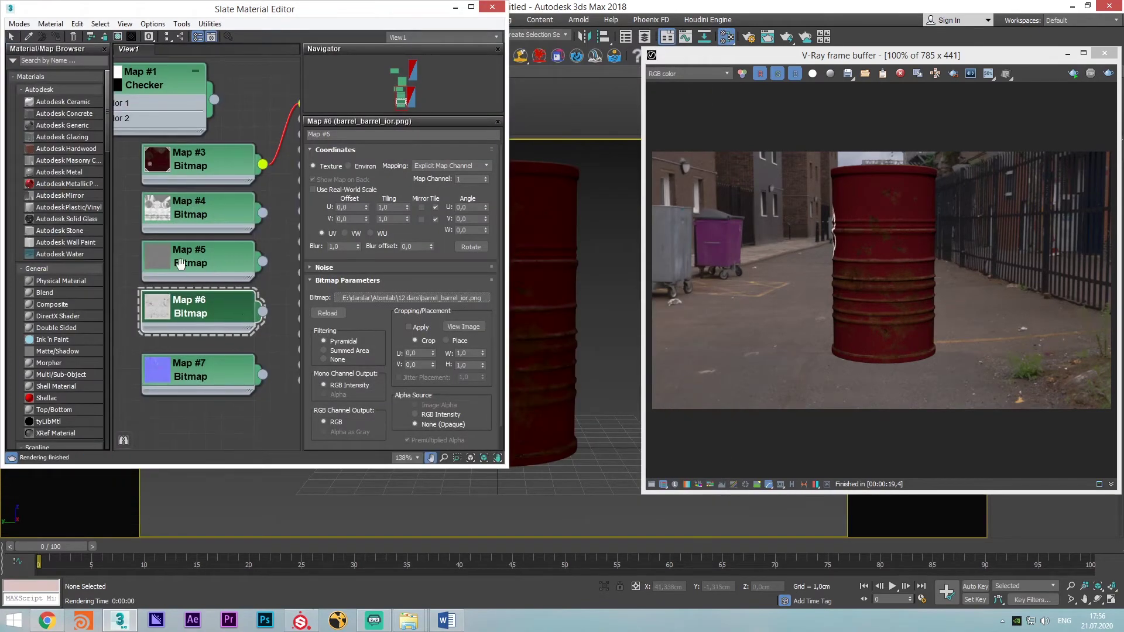
# Move the glossiness, height and ior nodes aside together and place the normal map node directly below the diffuse node
pyautogui.moveTo(206, 266)
pyautogui.mouseDown(button='middle')
pyautogui.moveTo(158, 282)
pyautogui.moveTo(223, 266)
pyautogui.mouseUp(button='middle')
pyautogui.scroll(1, 195, 275)
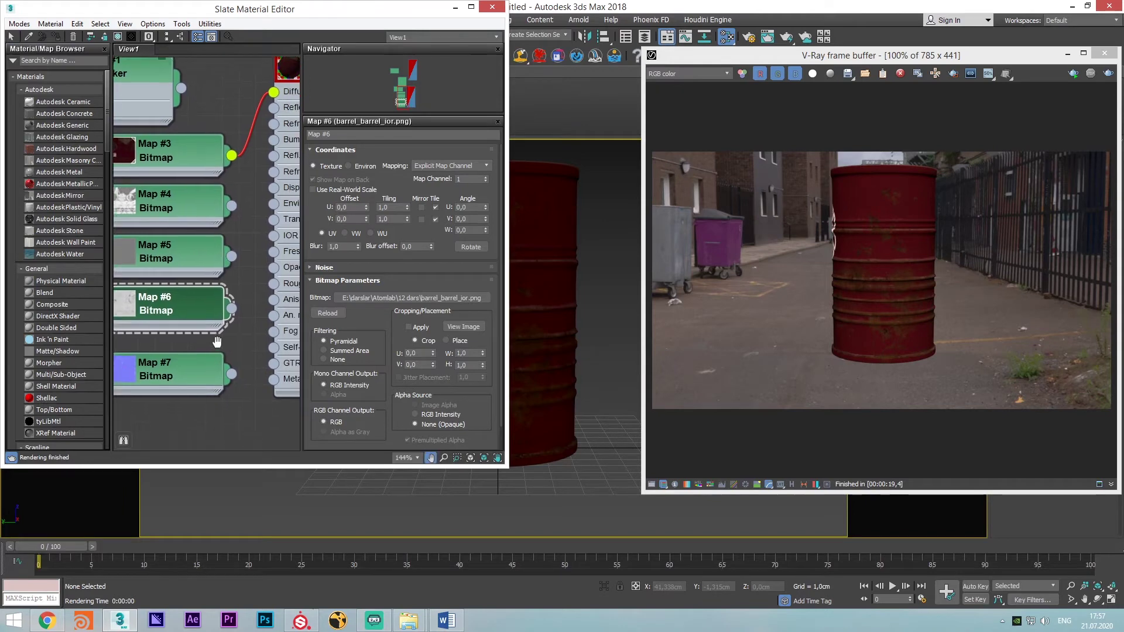
pyautogui.moveTo(221, 372); pyautogui.dragTo(236, 290, button='middle')
pyautogui.moveTo(202, 211); pyautogui.dragTo(180, 146)
pyautogui.moveTo(194, 195); pyautogui.dragTo(199, 223, button='middle')
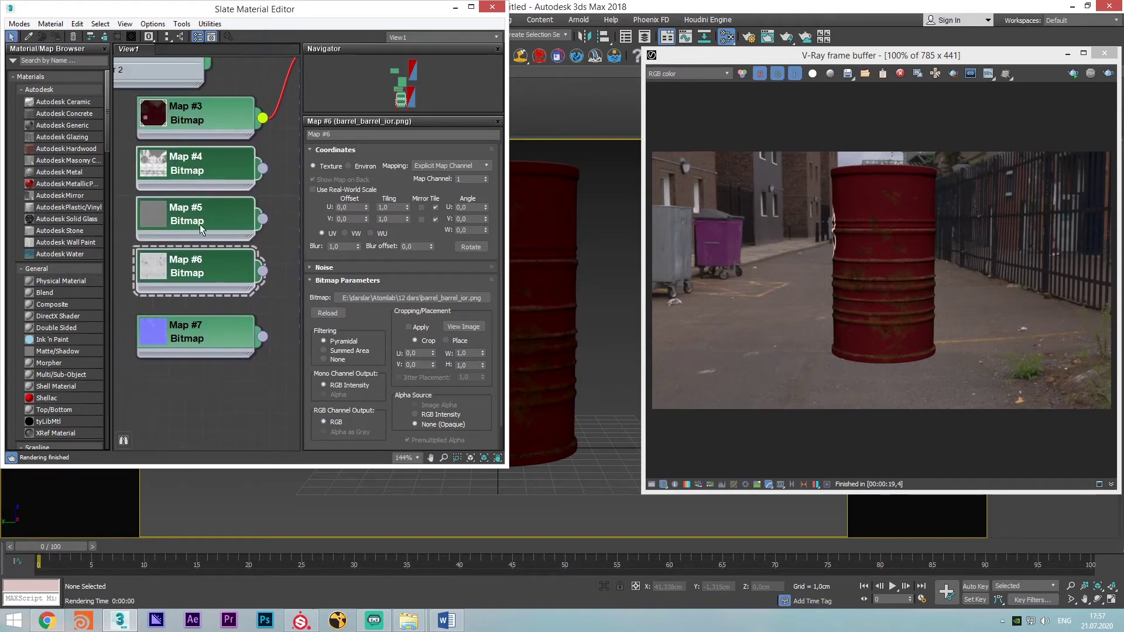
pyautogui.moveTo(194, 265); pyautogui.dragTo(50, 274)
pyautogui.moveTo(226, 327); pyautogui.dragTo(141, 375, button='middle')
pyautogui.moveTo(141, 376); pyautogui.dragTo(135, 230)
pyautogui.moveTo(238, 206); pyautogui.dragTo(242, 258, button='middle')
pyautogui.scroll(1, 242, 263)
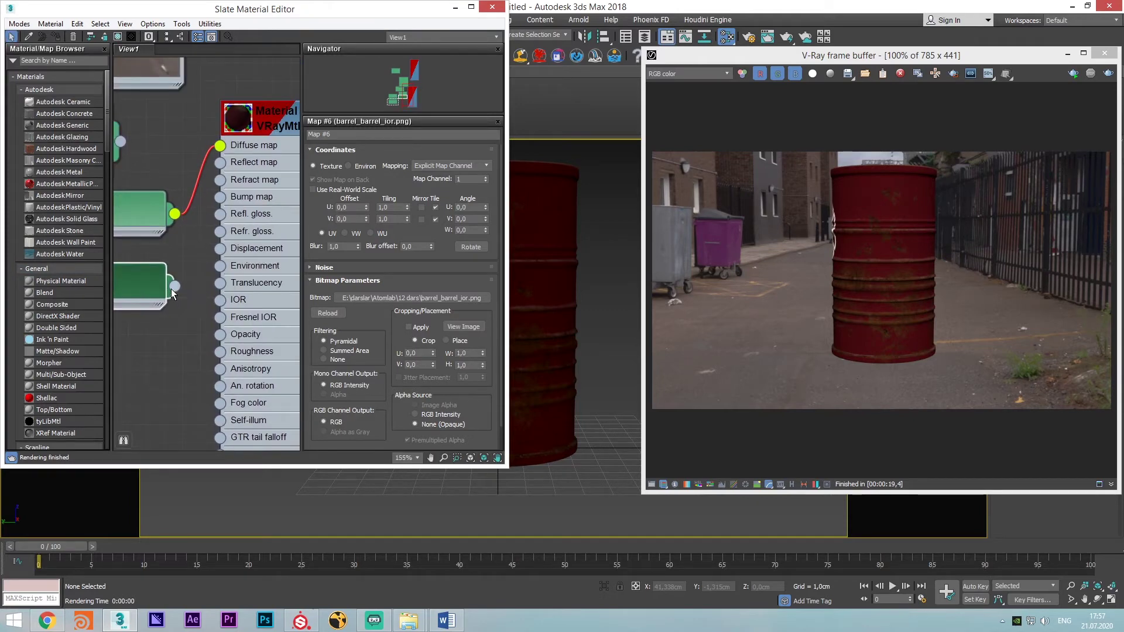
# Connect the normal map bitmap to the V-Ray material's Bump map input and start the interactive render
pyautogui.moveTo(174, 286); pyautogui.dragTo(219, 198)
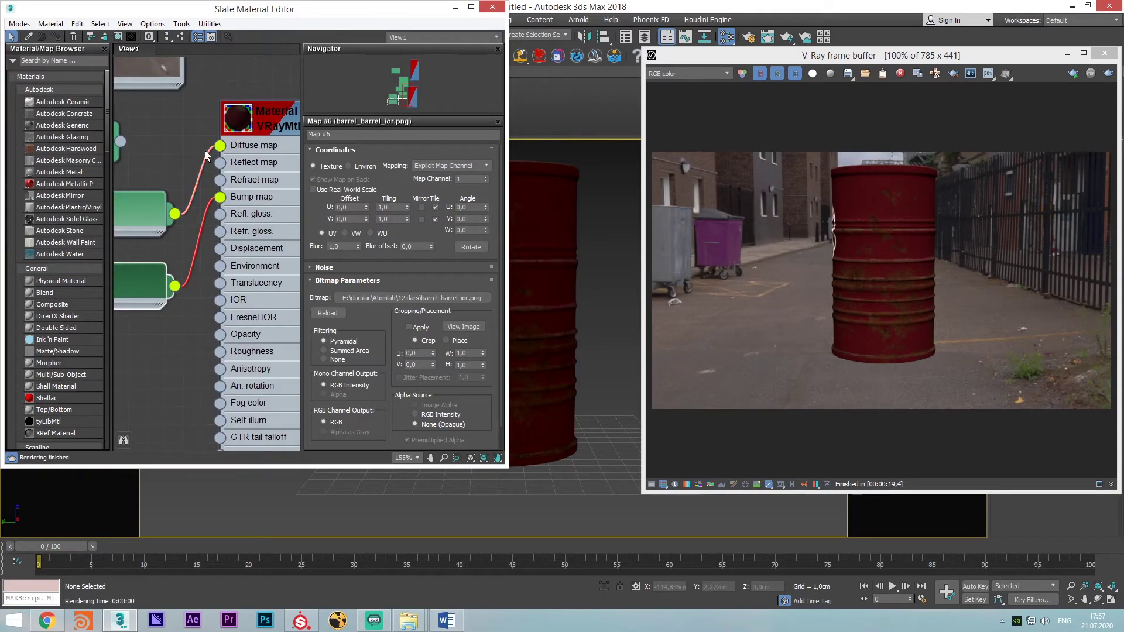
pyautogui.click(1069, 79)
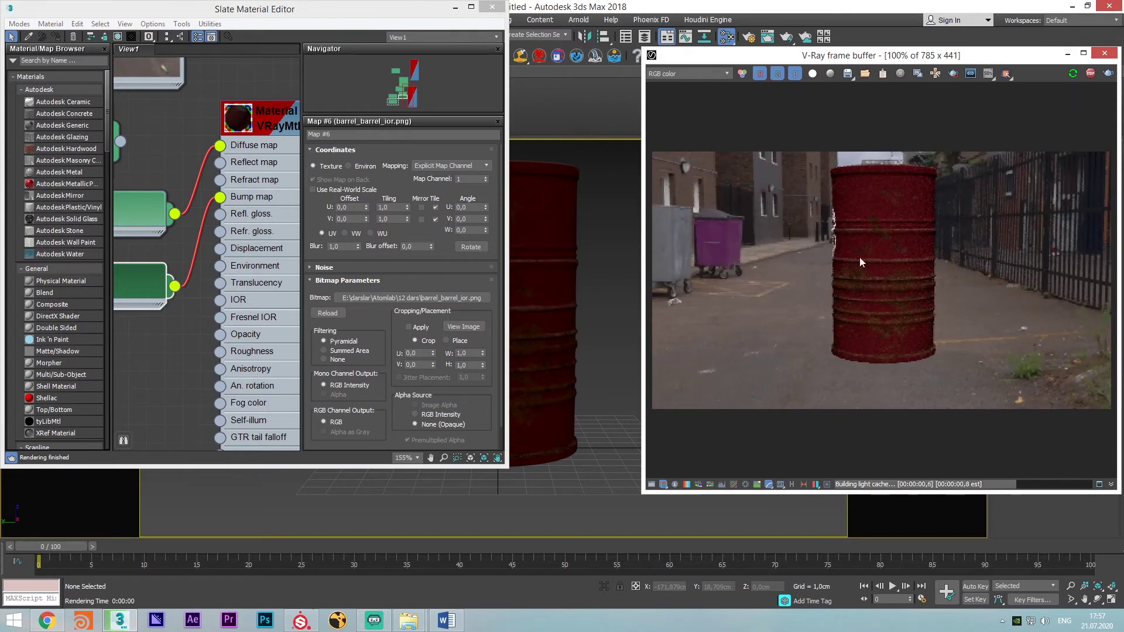
pyautogui.scroll(1, 867, 245)
pyautogui.scroll(-1, 899, 243)
# Disconnect the bitmap from the material's Diffuse map and set the plain diffuse color to a darker gray
pyautogui.moveTo(219, 145)
pyautogui.mouseDown()
pyautogui.moveTo(216, 161)
pyautogui.moveTo(203, 150)
pyautogui.mouseUp()
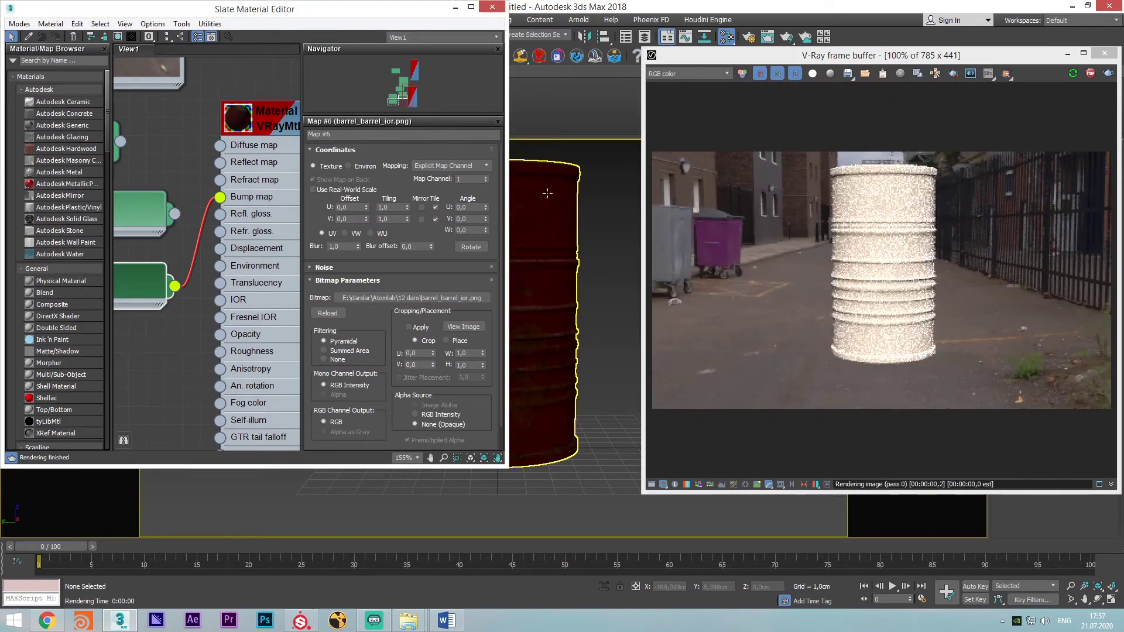
pyautogui.doubleClick(245, 211)
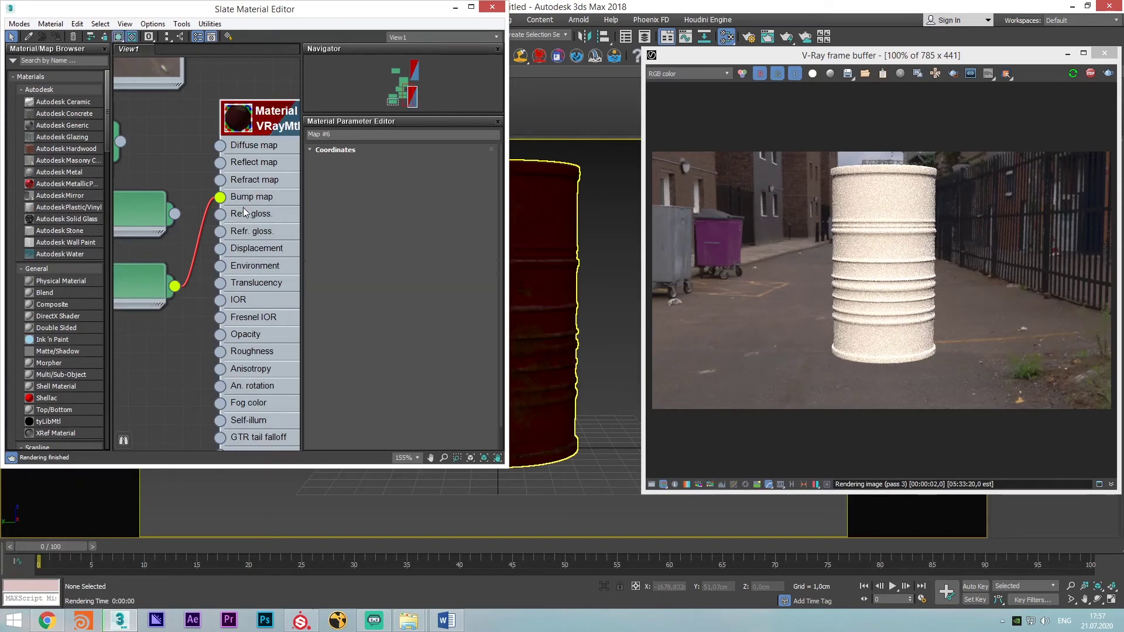
pyautogui.click(366, 166)
pyautogui.click(339, 89)
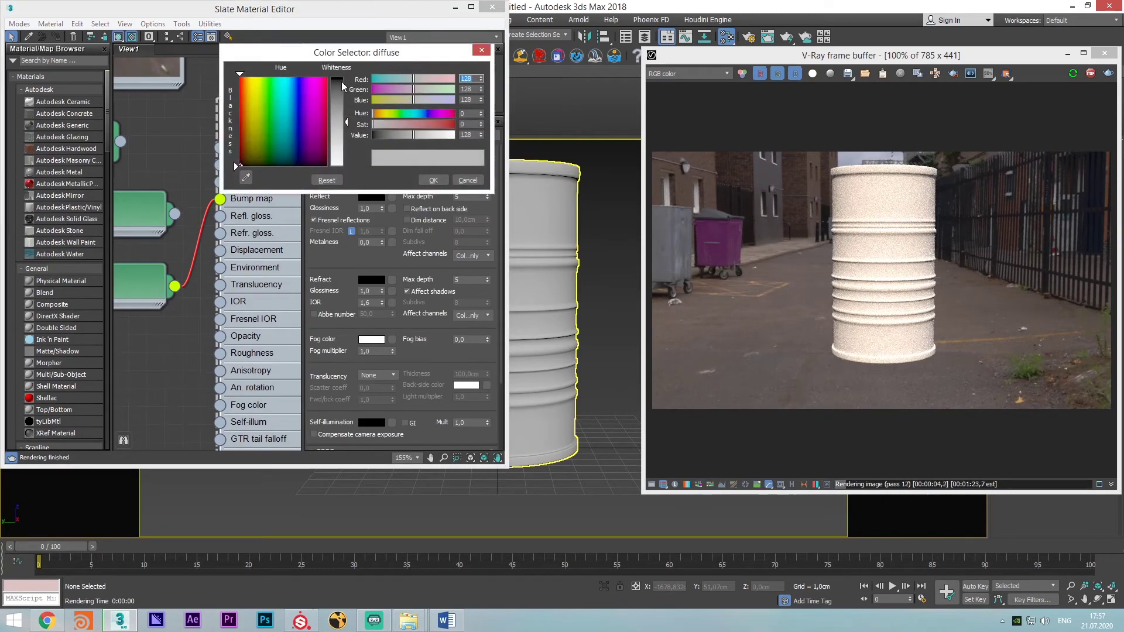
pyautogui.click(433, 180)
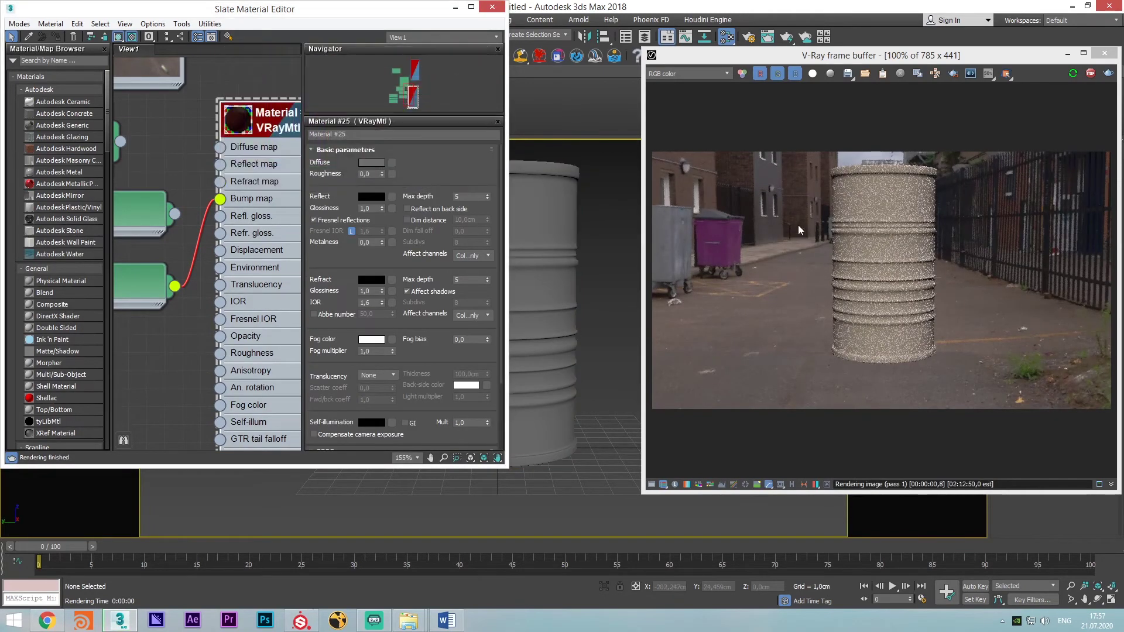
# Zoom into the rendered barrel and limit rendering to a region around its middle section
pyautogui.scroll(1, 849, 243)
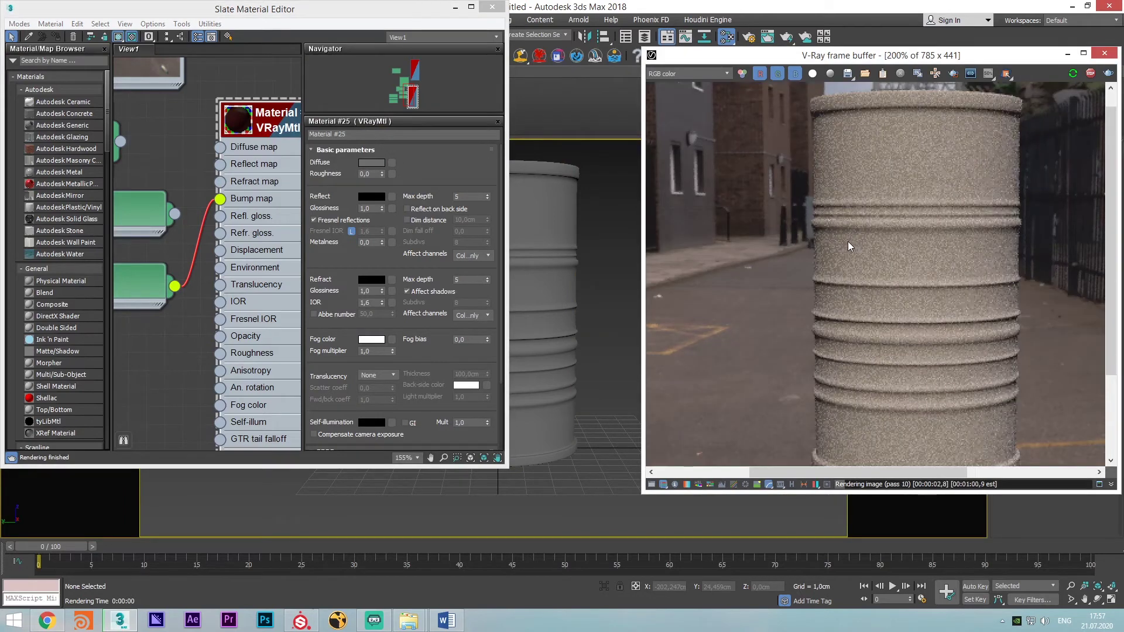
pyautogui.moveTo(847, 241); pyautogui.dragTo(798, 194, button='middle')
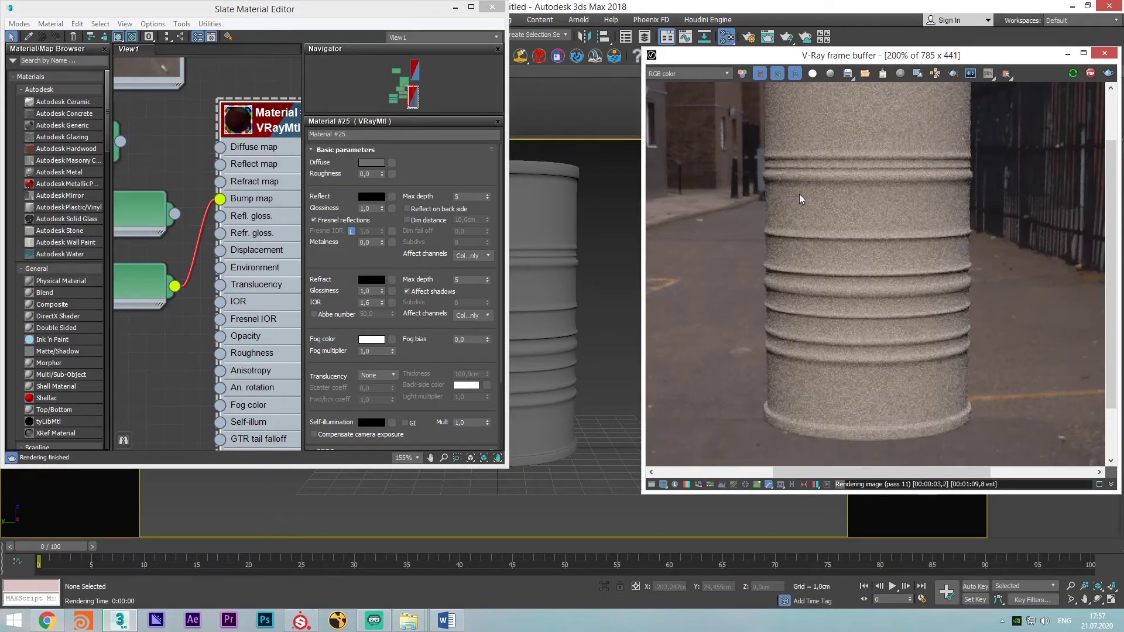
pyautogui.click(952, 76)
pyautogui.moveTo(745, 139); pyautogui.dragTo(967, 324)
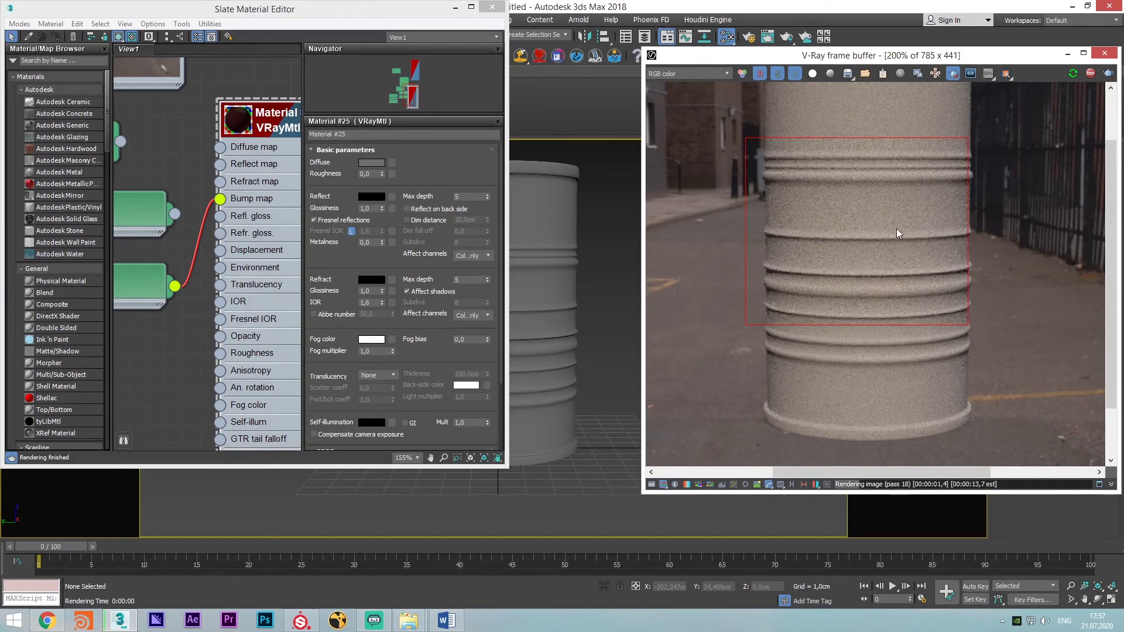
pyautogui.moveTo(897, 229); pyautogui.dragTo(833, 224, button='middle')
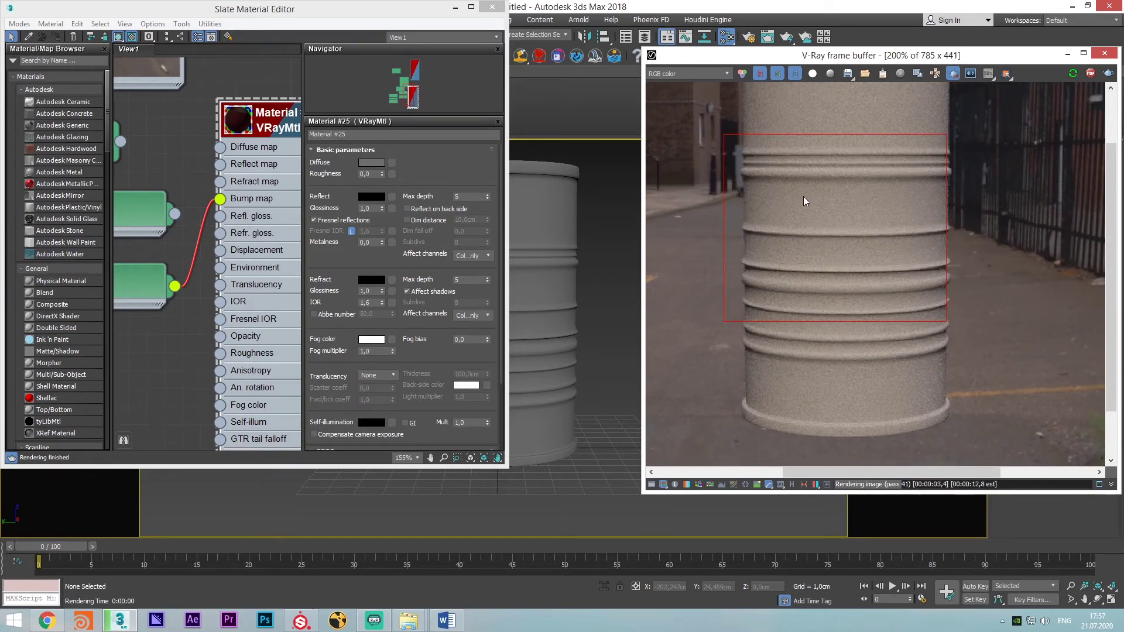
# Set the V-Ray material's Bump map amount to 50
pyautogui.moveTo(273, 251); pyautogui.dragTo(211, 178, button='middle')
pyautogui.scroll(-3, 325, 281)
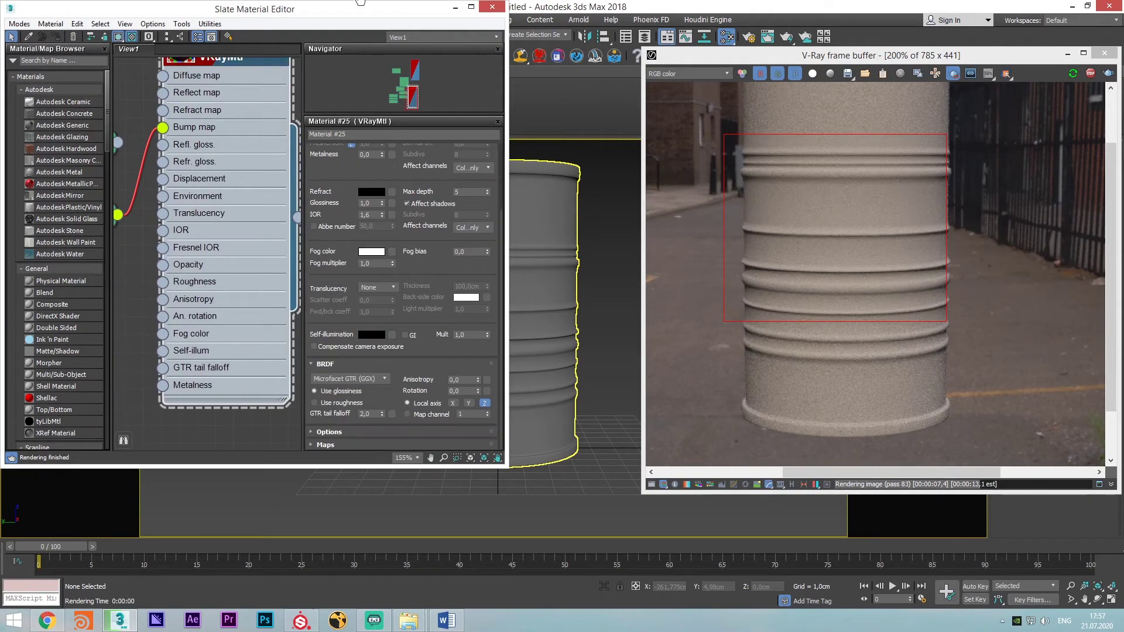
pyautogui.scroll(-5, 333, 444)
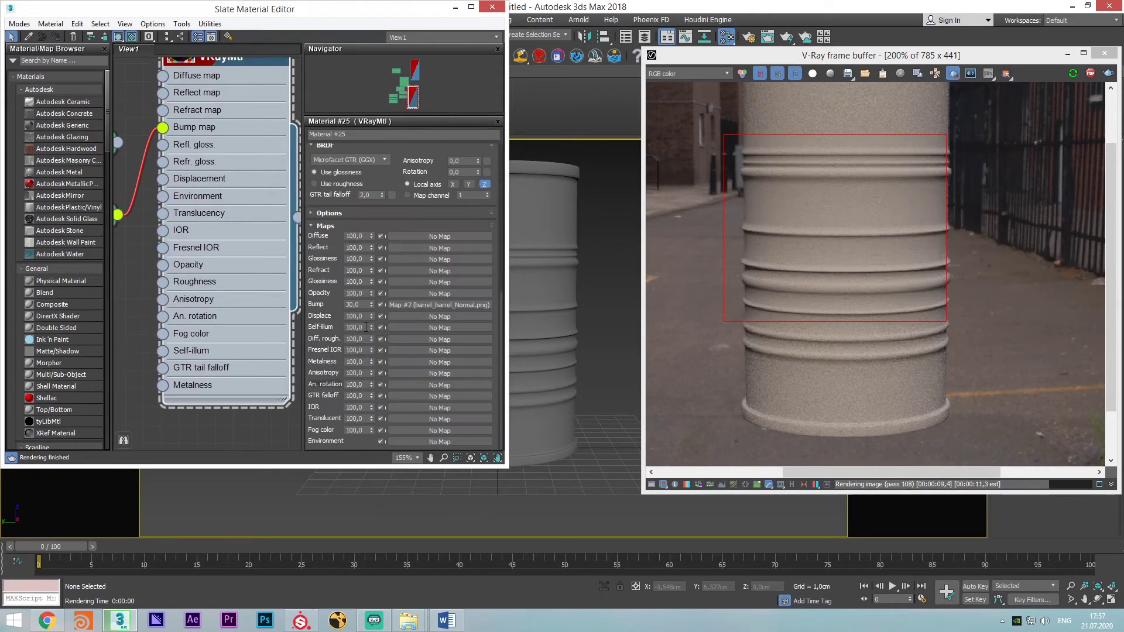
pyautogui.click(356, 304)
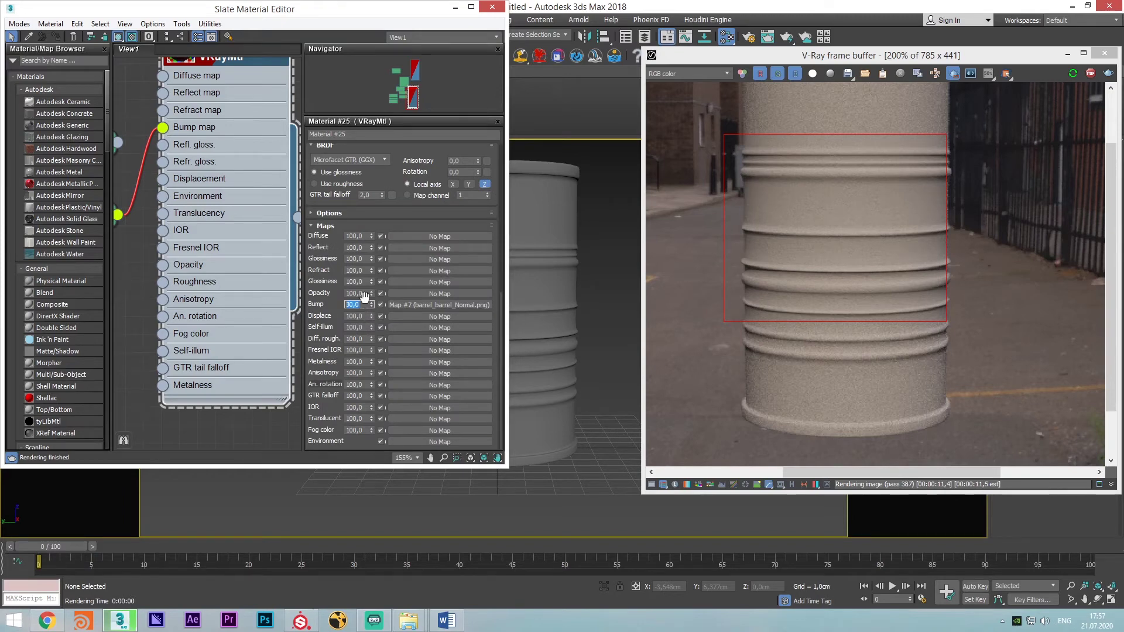
pyautogui.write('50')
pyautogui.press('Return')
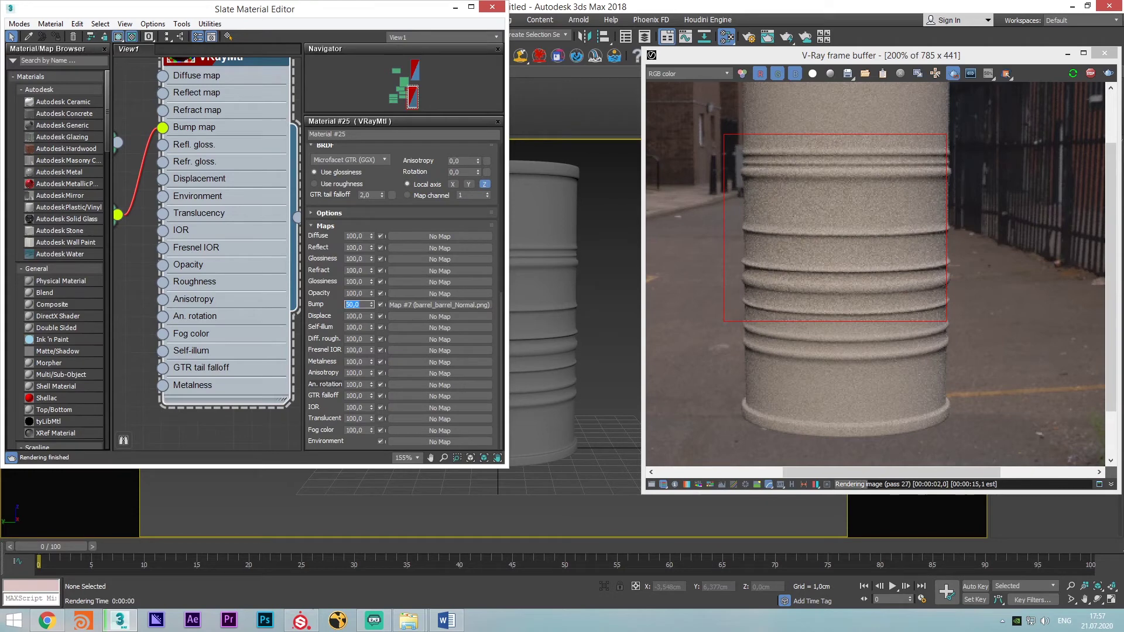
# Set the Bump map amount to 100 and examine the surface relief inside the render region
pyautogui.write('100')
pyautogui.press('Return')
pyautogui.doubleClick(819, 252)
pyautogui.scroll(2, 860, 291)
pyautogui.scroll(-1, 866, 297)
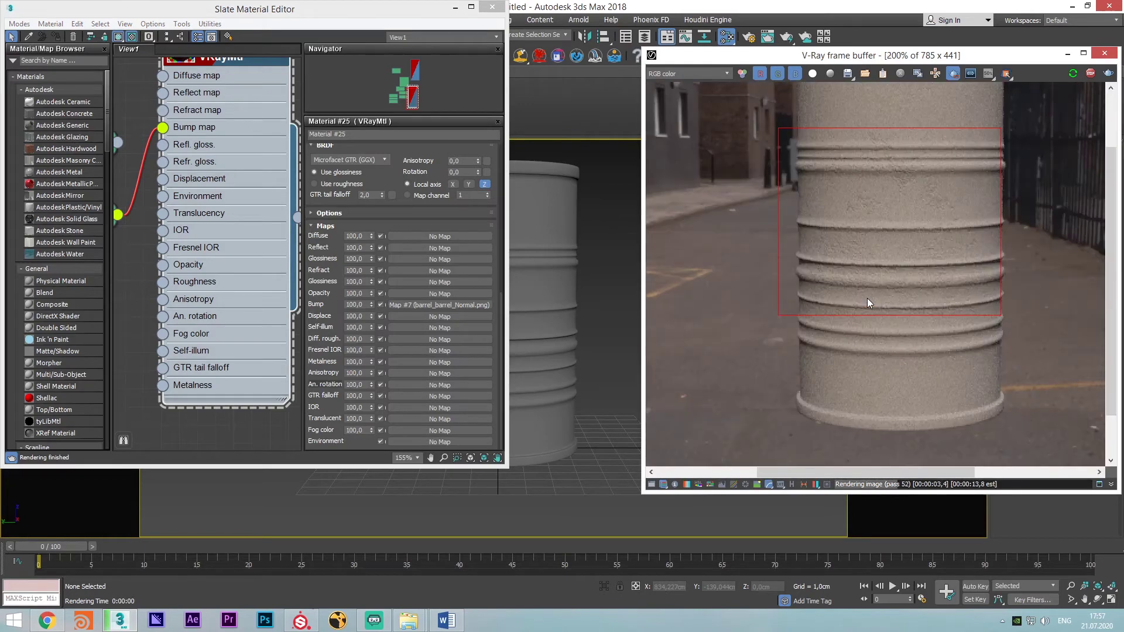
pyautogui.scroll(-1, 881, 266)
pyautogui.scroll(1, 888, 248)
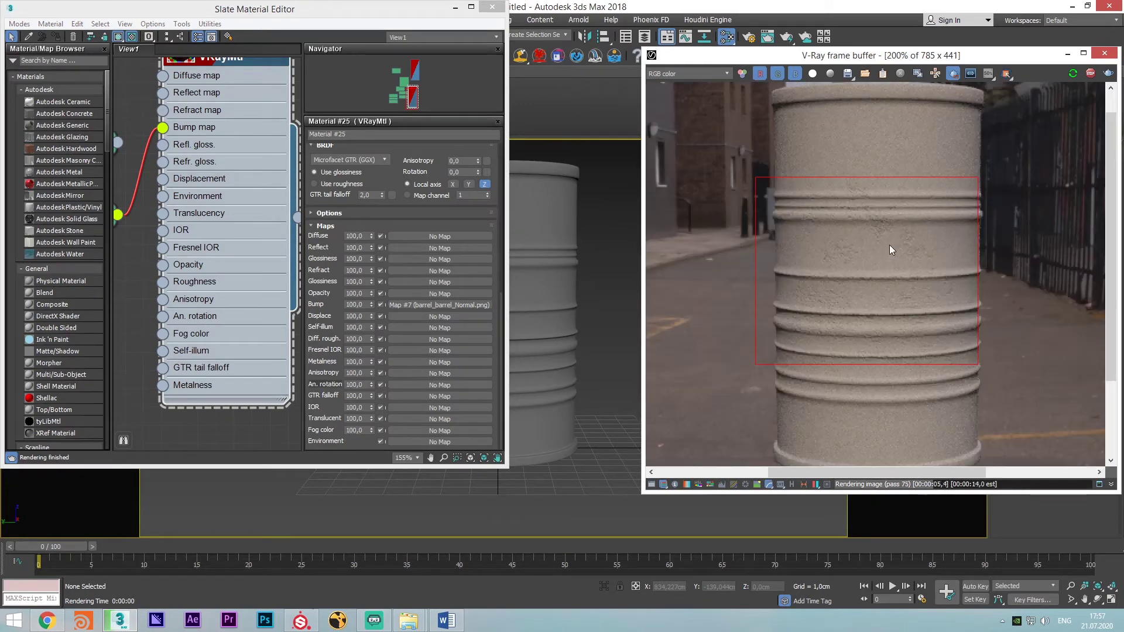
pyautogui.scroll(1, 883, 234)
pyautogui.scroll(-1, 876, 225)
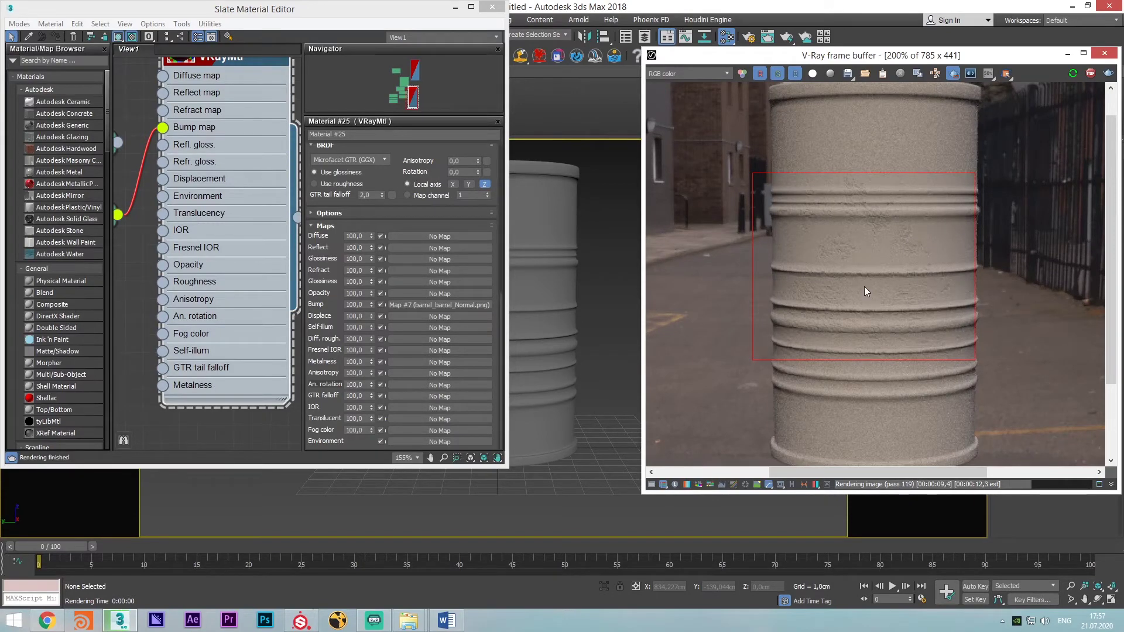
# Open the parameters of the glossiness bitmap (Map #4) and move its node below the normal map node
pyautogui.moveTo(189, 237); pyautogui.dragTo(268, 278, button='middle')
pyautogui.scroll(-1, 219, 198)
pyautogui.scroll(-1, 219, 198)
pyautogui.moveTo(219, 198); pyautogui.dragTo(316, 90, button='middle')
pyautogui.moveTo(171, 174); pyautogui.dragTo(244, 186, button='middle')
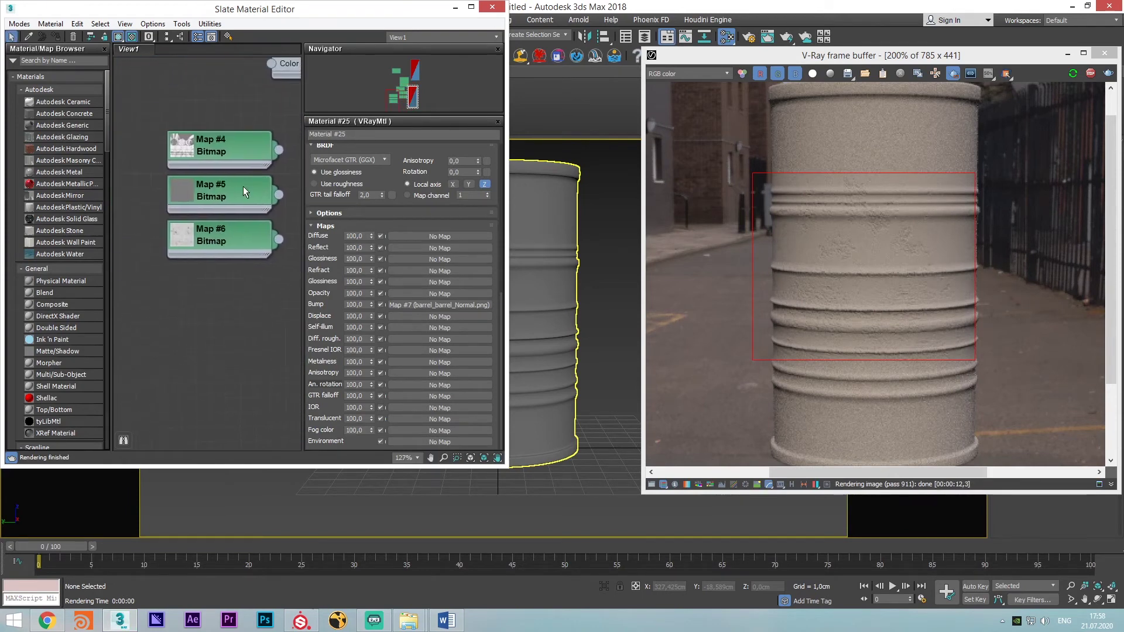
pyautogui.doubleClick(232, 139)
pyautogui.moveTo(233, 139); pyautogui.dragTo(96, 216, button='middle')
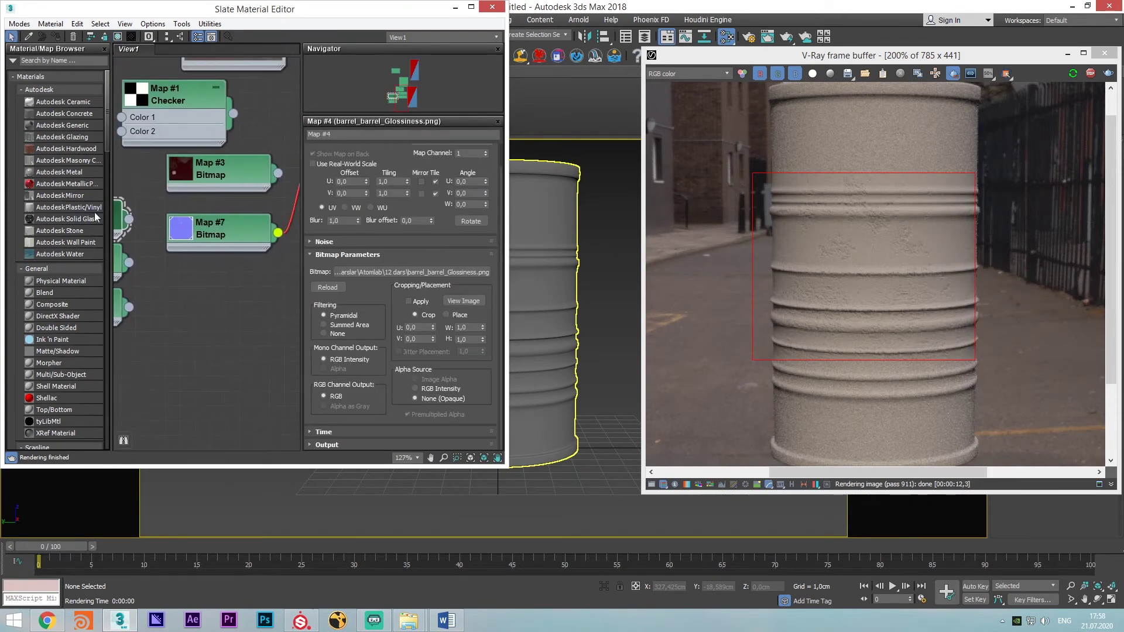
pyautogui.moveTo(129, 219); pyautogui.dragTo(211, 150)
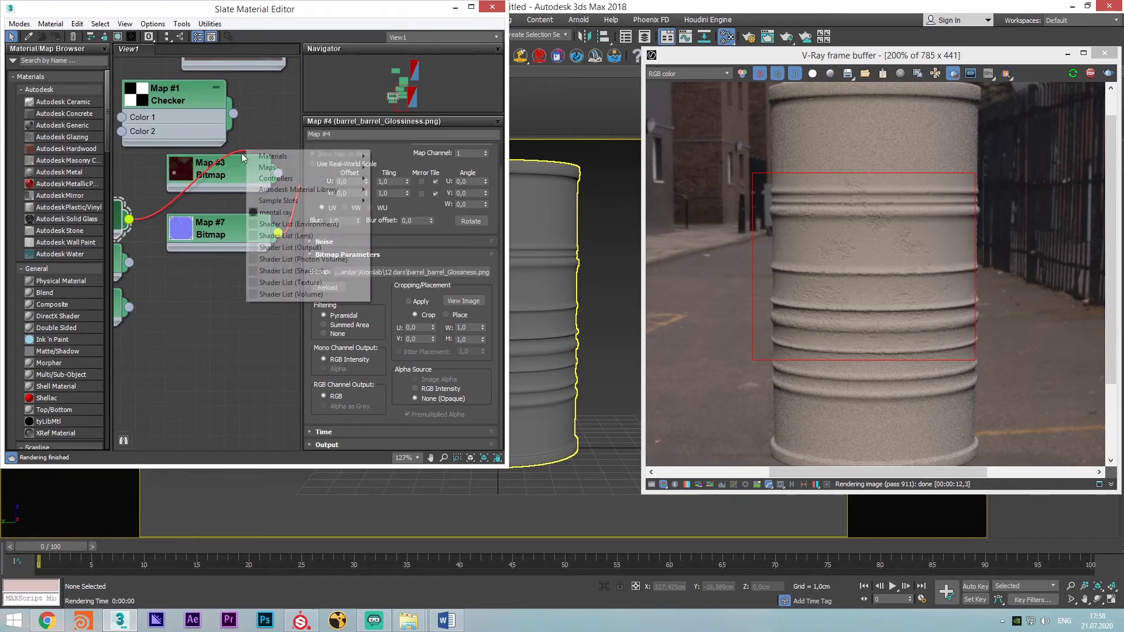
pyautogui.click(157, 278)
pyautogui.moveTo(175, 264); pyautogui.dragTo(249, 260, button='middle')
pyautogui.scroll(-2, 145, 206)
pyautogui.moveTo(145, 206); pyautogui.dragTo(153, 339)
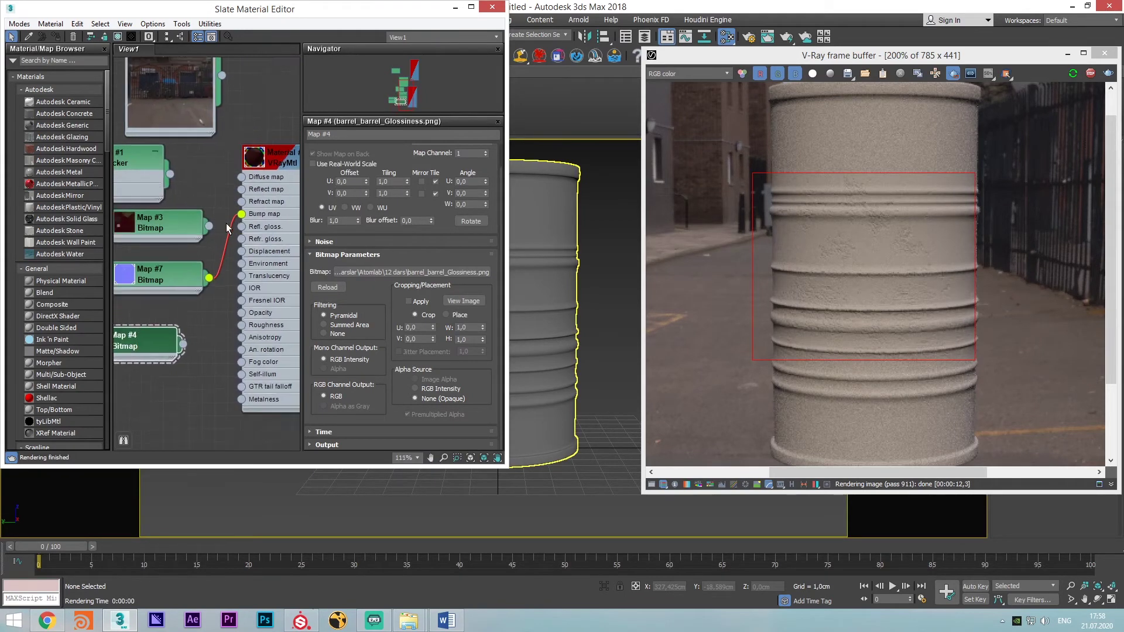
# Connect the glossiness bitmap to the material's Reflect map and the red barrel bitmap (Map #3) to its Diffuse map
pyautogui.scroll(2, 226, 223)
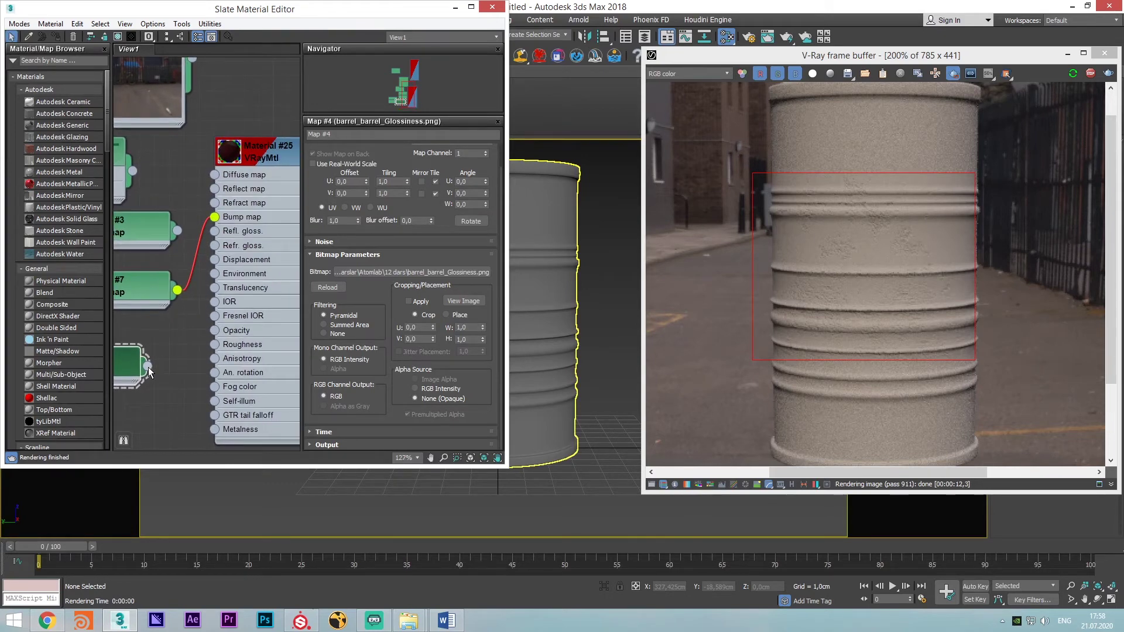
pyautogui.moveTo(147, 366); pyautogui.dragTo(214, 189)
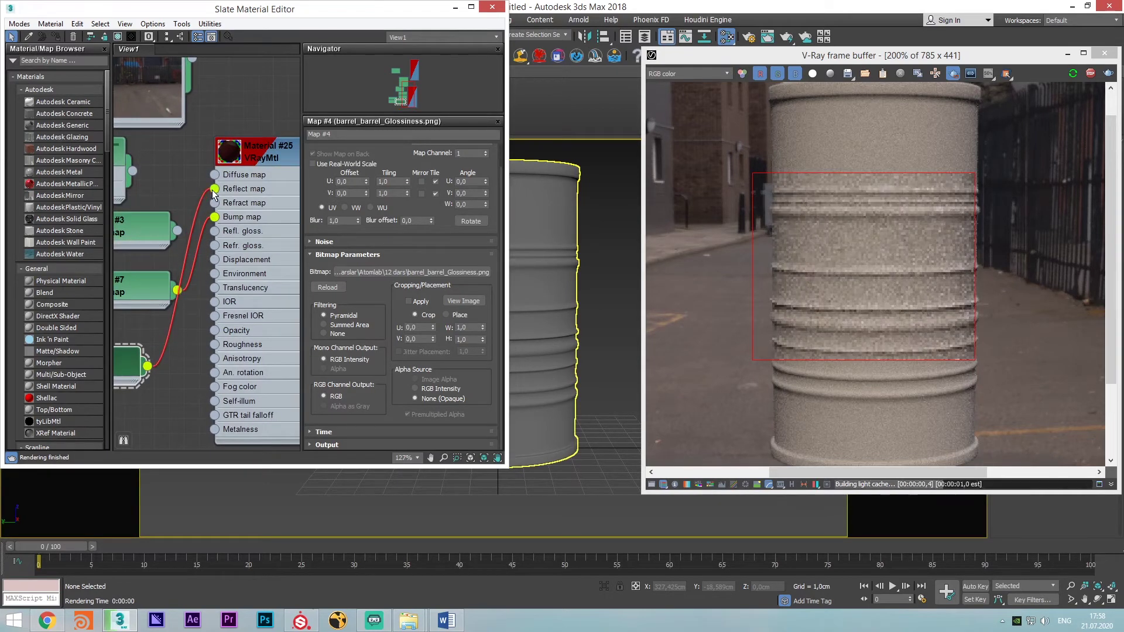
pyautogui.moveTo(172, 238)
pyautogui.mouseDown(button='middle')
pyautogui.moveTo(253, 226)
pyautogui.moveTo(184, 241)
pyautogui.mouseUp(button='middle')
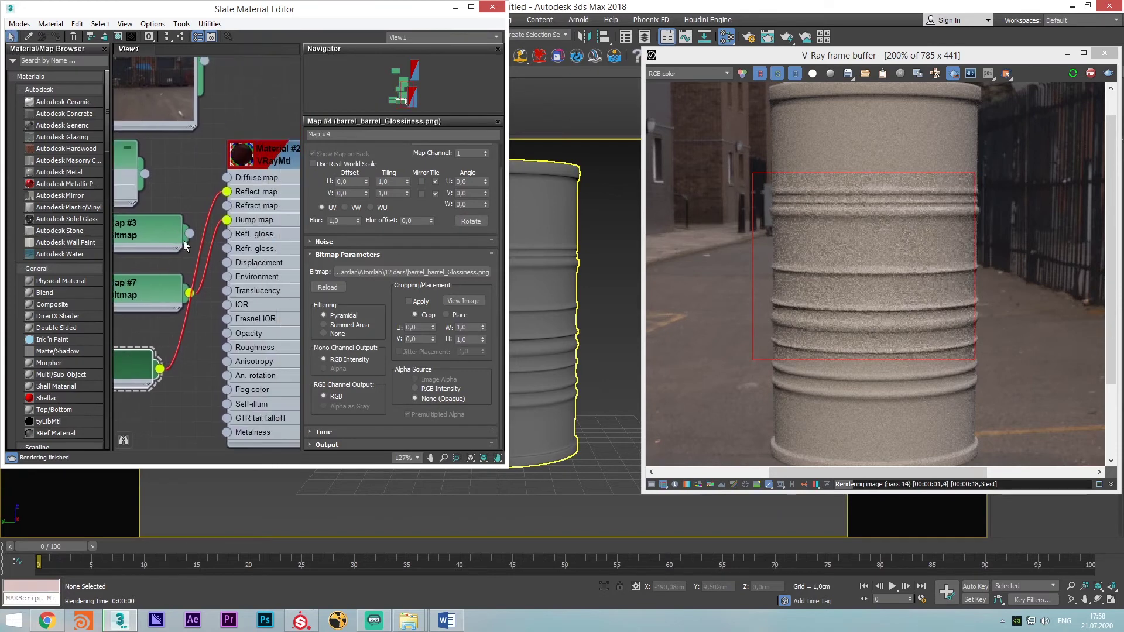
pyautogui.moveTo(190, 233); pyautogui.dragTo(227, 179)
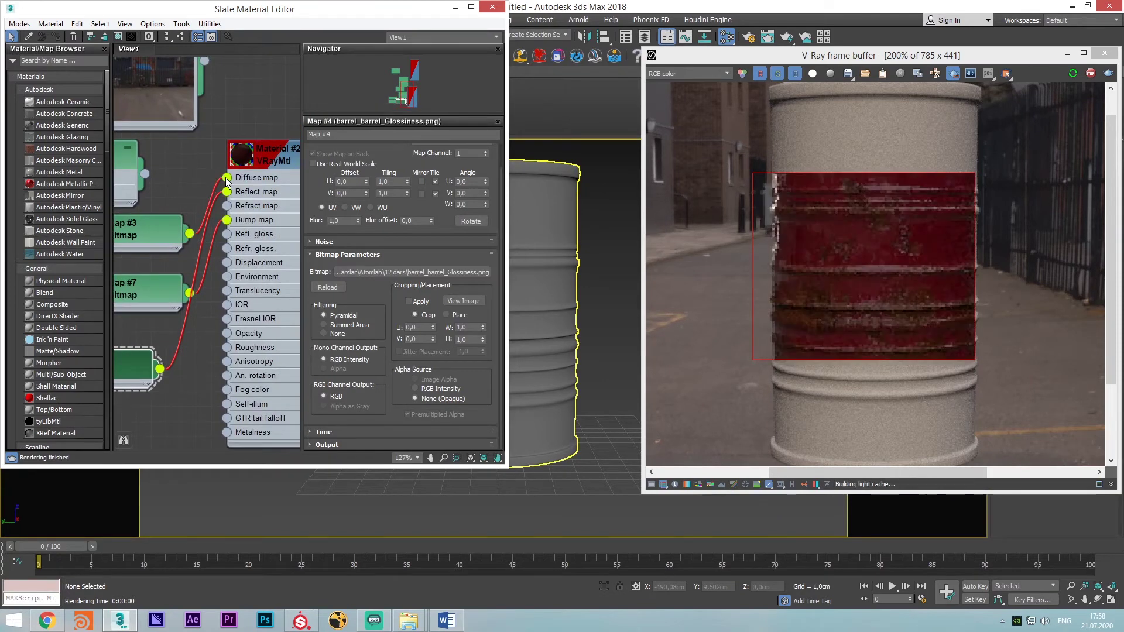
# Enlarge the glossiness node's preview and compare the texture with the reflections on the rendered barrel up close
pyautogui.click(832, 277)
pyautogui.scroll(2, 851, 241)
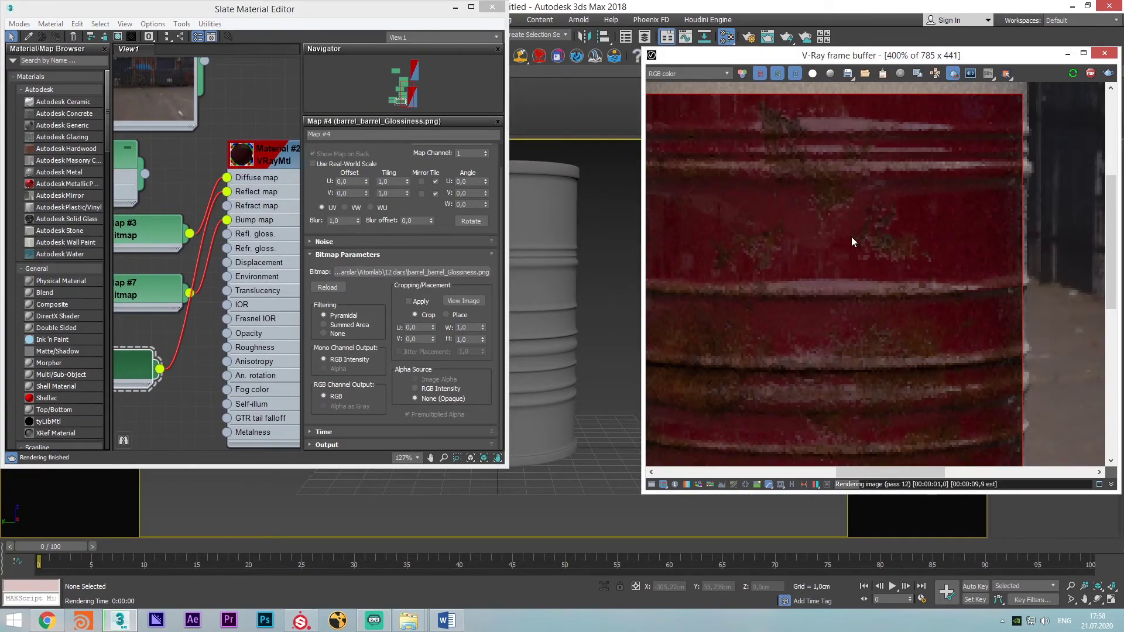
pyautogui.scroll(-2, 851, 237)
pyautogui.scroll(2, 792, 245)
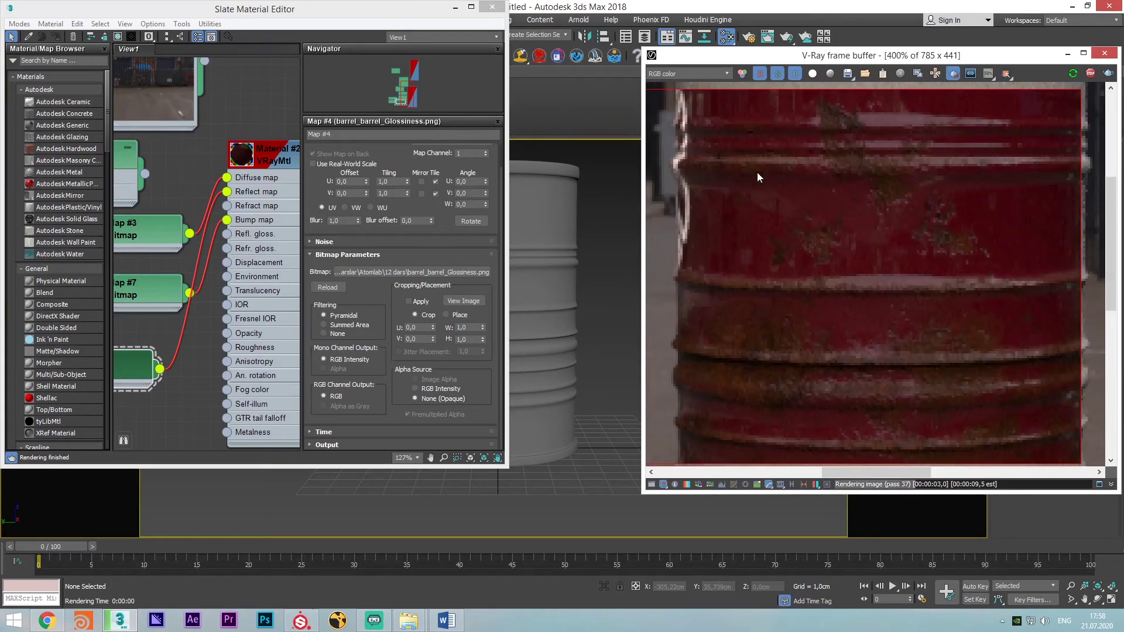
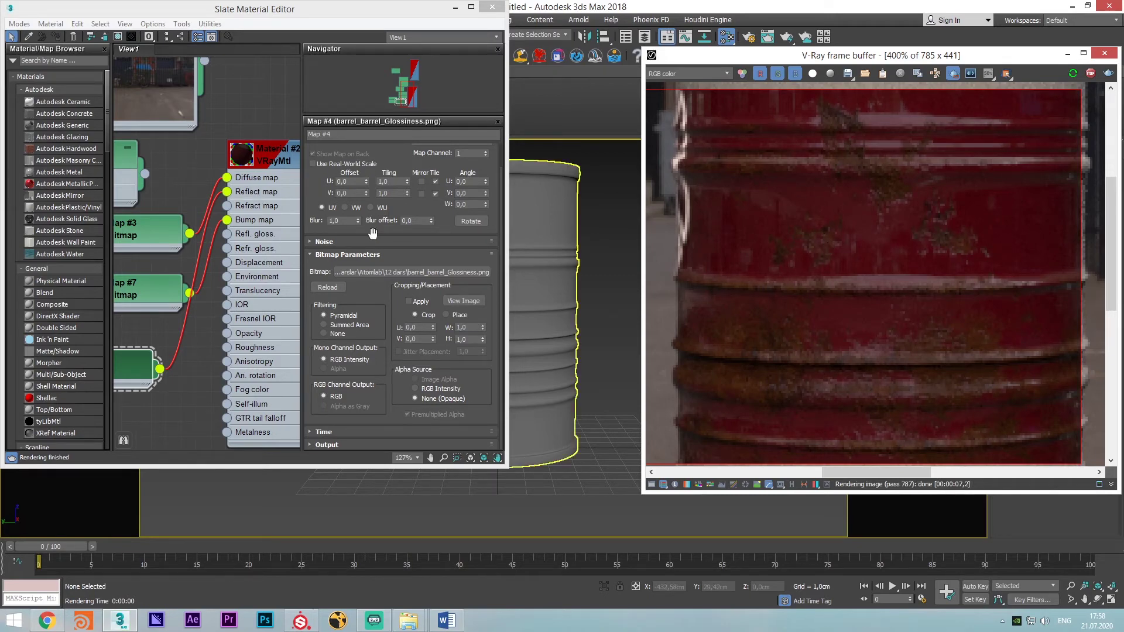
pyautogui.moveTo(209, 215); pyautogui.dragTo(336, 190, button='middle')
pyautogui.moveTo(259, 245); pyautogui.dragTo(221, 197, button='middle')
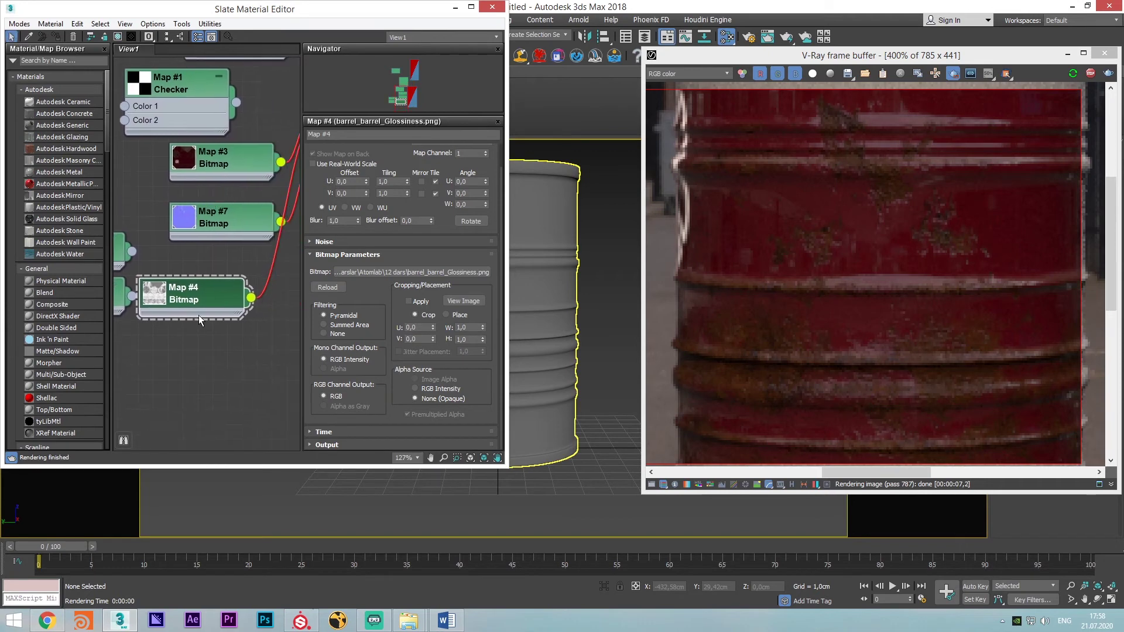
pyautogui.doubleClick(150, 293)
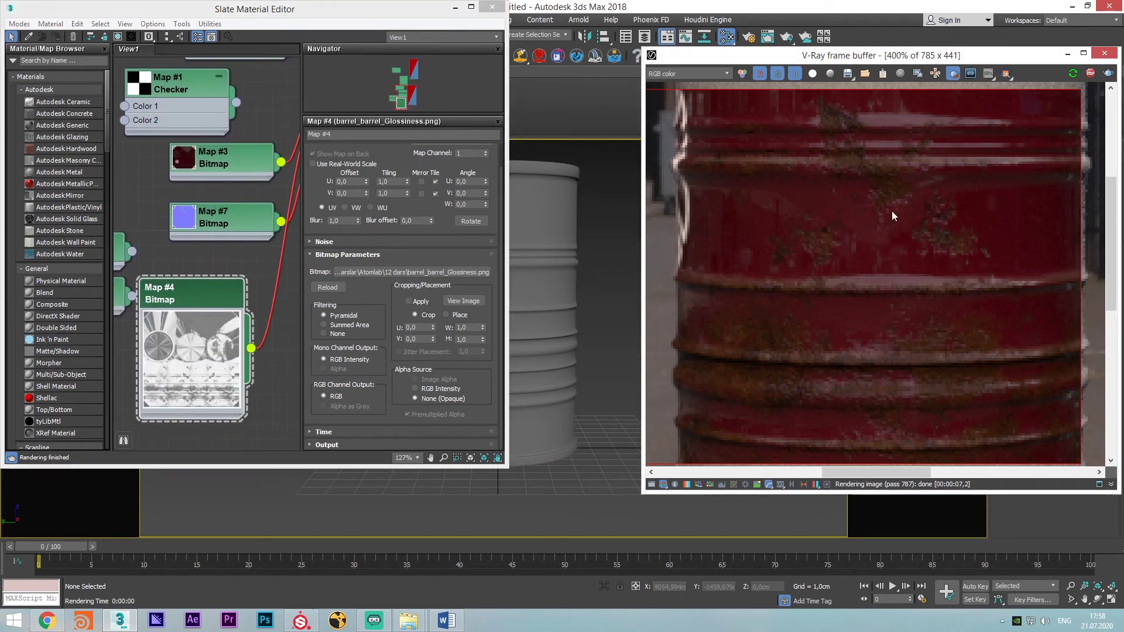
pyautogui.moveTo(890, 211); pyautogui.dragTo(856, 174, button='middle')
pyautogui.scroll(-1, 855, 175)
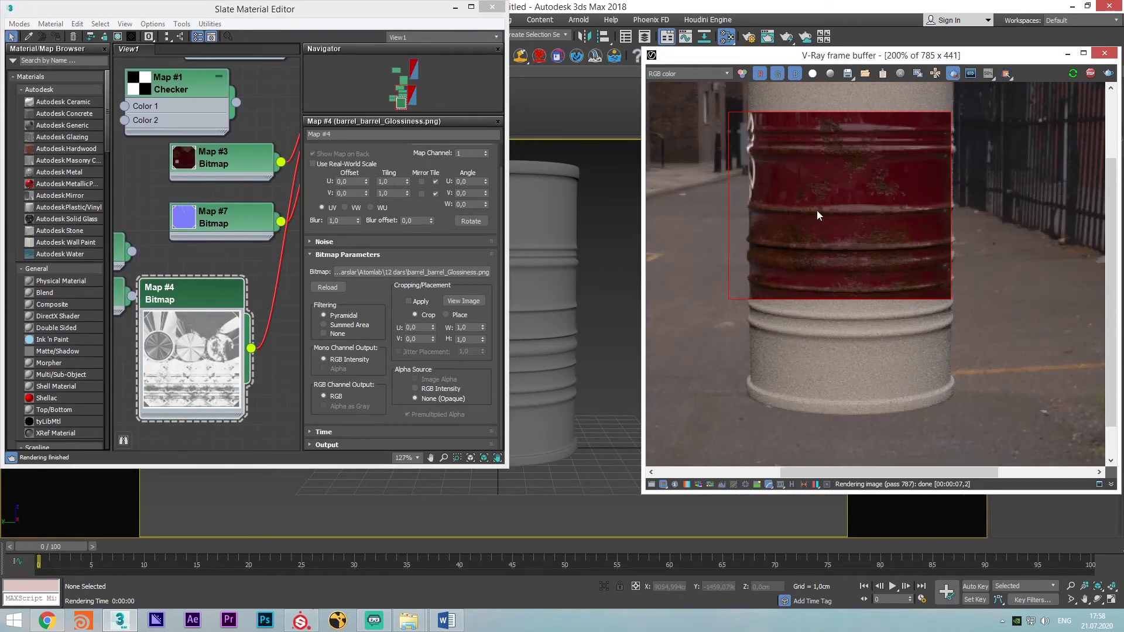
pyautogui.scroll(1, 772, 253)
pyautogui.moveTo(771, 254); pyautogui.dragTo(770, 236, button='middle')
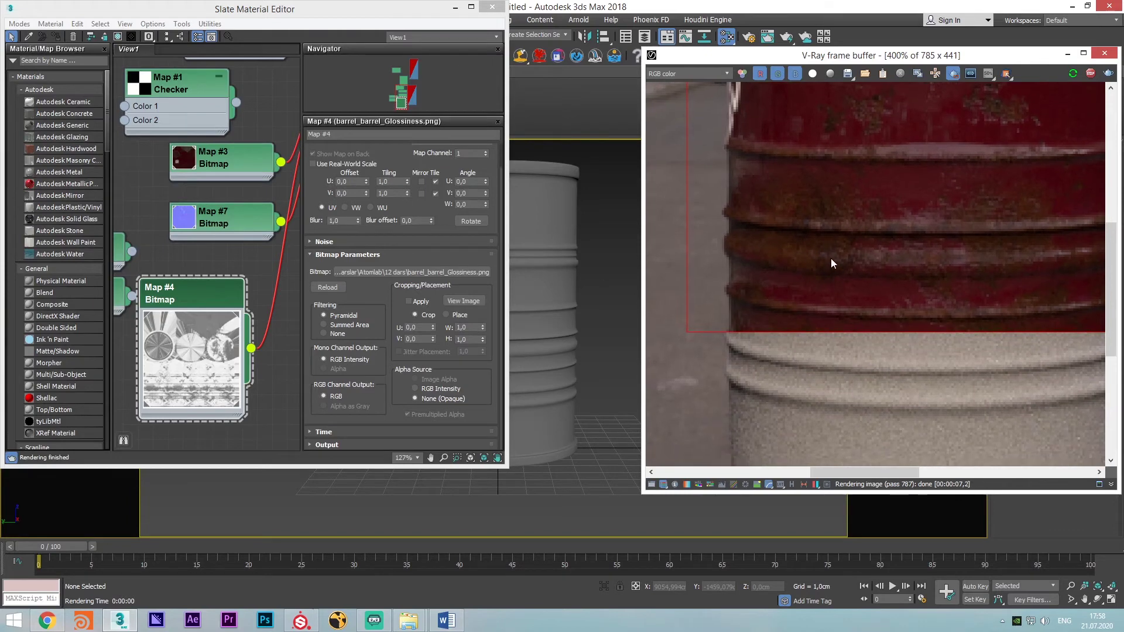
pyautogui.scroll(-1, 949, 241)
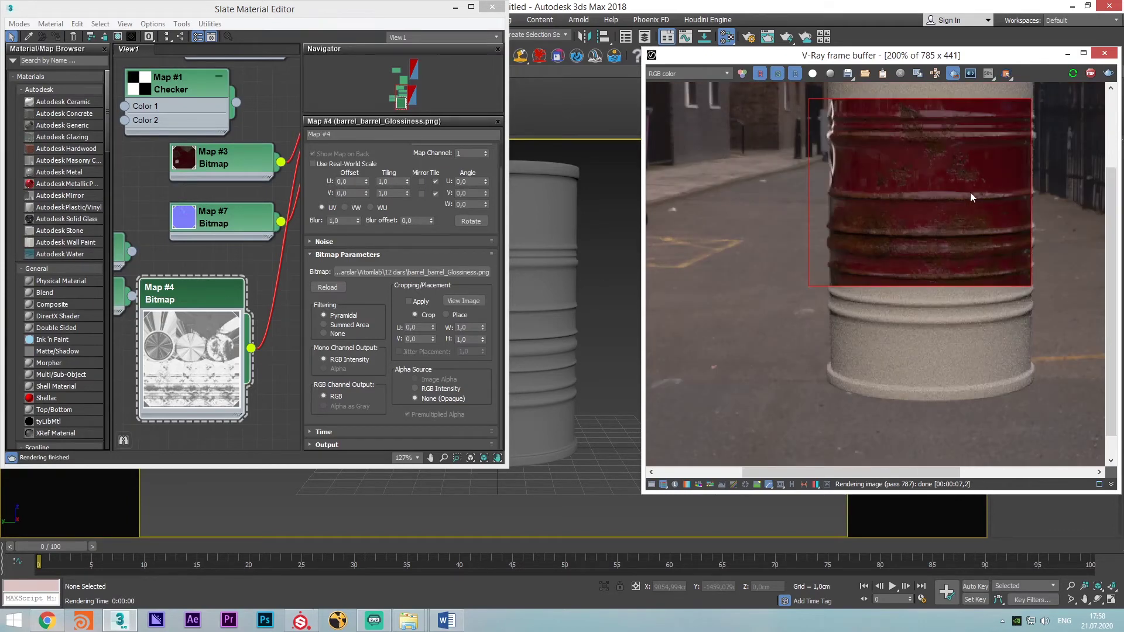
# Open the parameters of the IOR bitmap (Map #6) and move its node next to the lower inputs of the barrel's VRayMtl
pyautogui.moveTo(244, 311); pyautogui.dragTo(194, 292, button='middle')
pyautogui.scroll(-1, 212, 265)
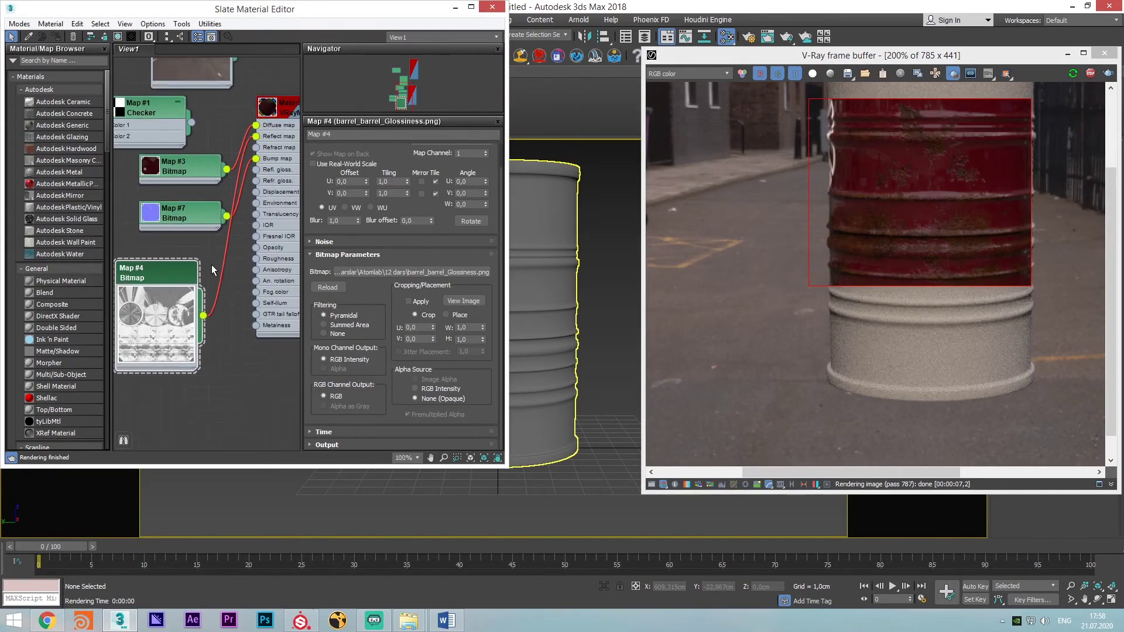
pyautogui.moveTo(285, 268); pyautogui.dragTo(325, 312)
pyautogui.moveTo(190, 309); pyautogui.dragTo(264, 266, button='middle')
pyautogui.click(138, 227)
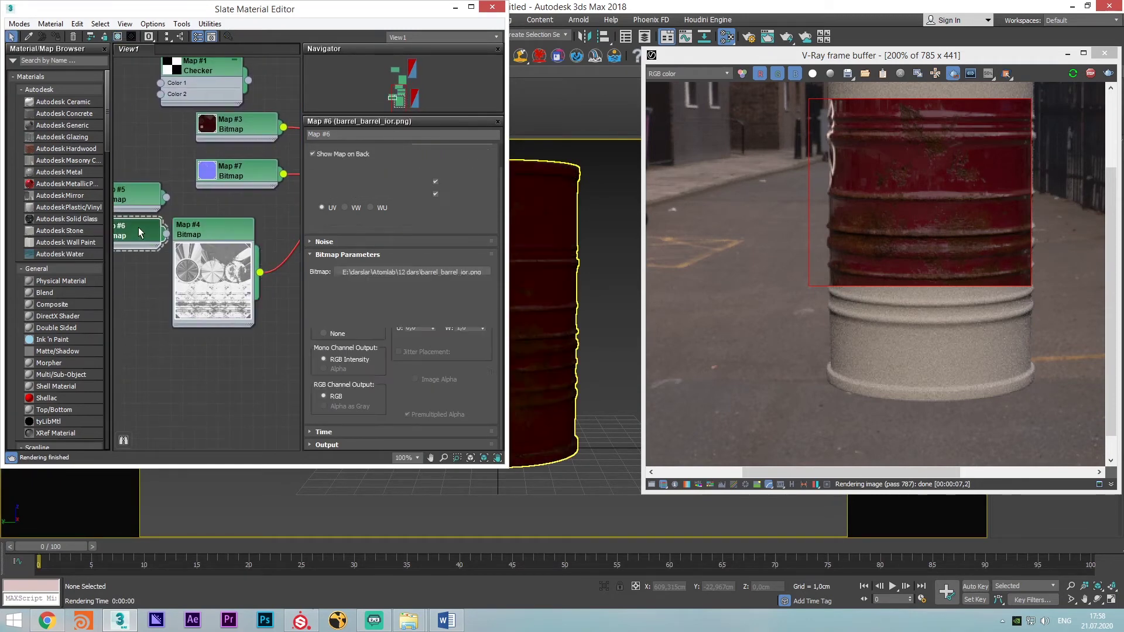
pyautogui.moveTo(197, 285); pyautogui.dragTo(198, 250, button='middle')
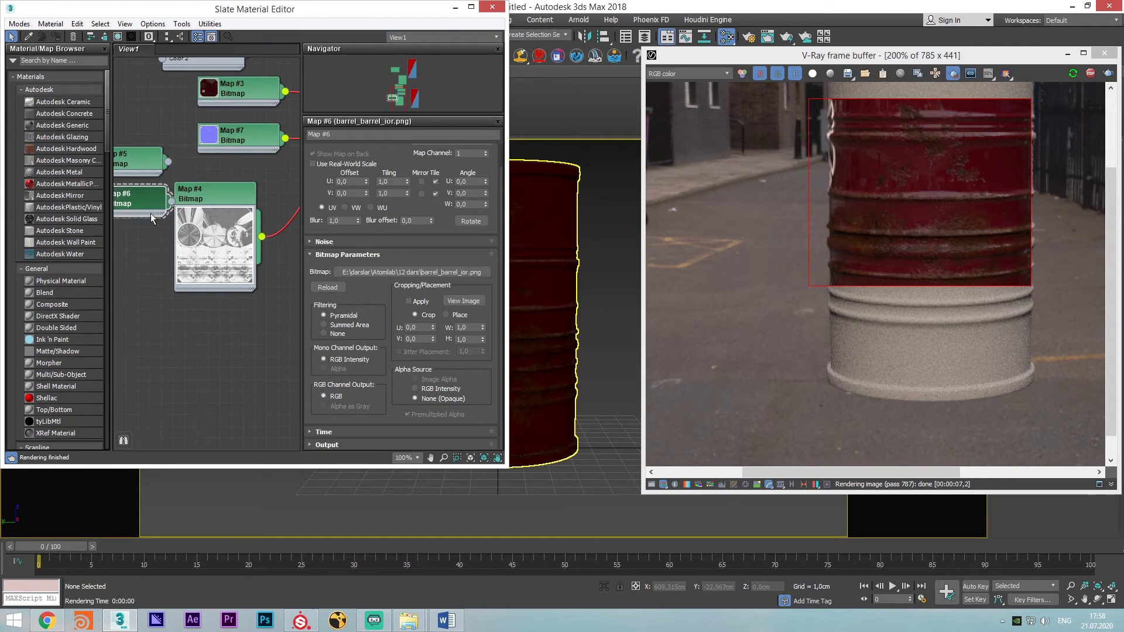
pyautogui.moveTo(151, 218); pyautogui.dragTo(279, 342)
pyautogui.moveTo(279, 342); pyautogui.dragTo(184, 364, button='middle')
pyautogui.moveTo(184, 364); pyautogui.dragTo(255, 266)
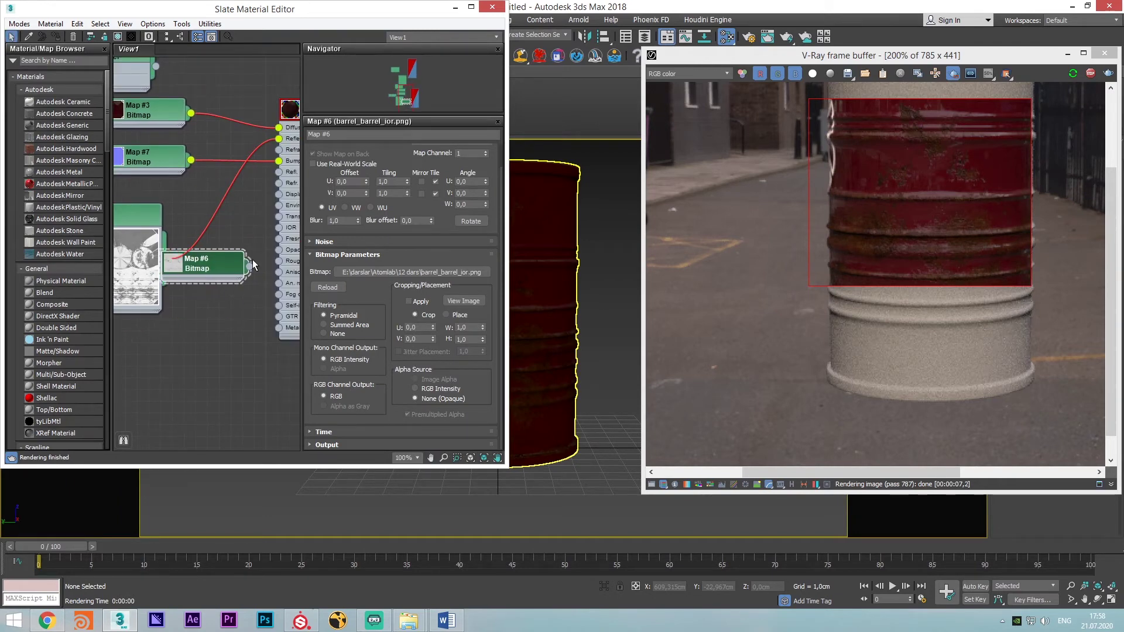
pyautogui.moveTo(253, 260); pyautogui.dragTo(179, 303, button='middle')
pyautogui.scroll(2, 179, 303)
pyautogui.moveTo(257, 290); pyautogui.dragTo(316, 323)
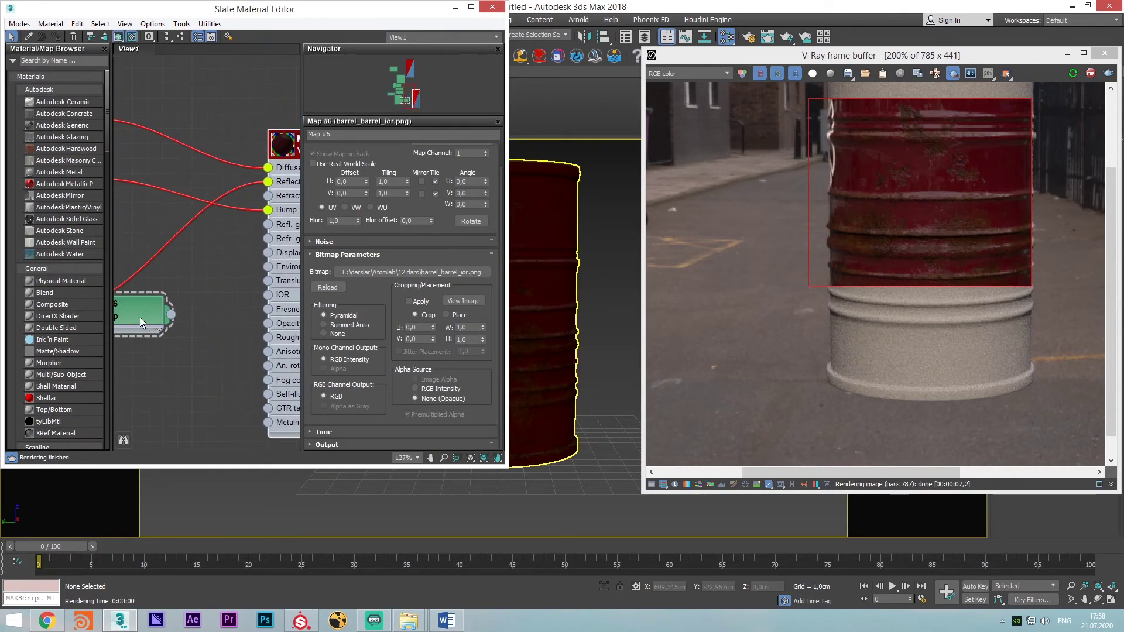
pyautogui.moveTo(139, 317); pyautogui.dragTo(208, 337)
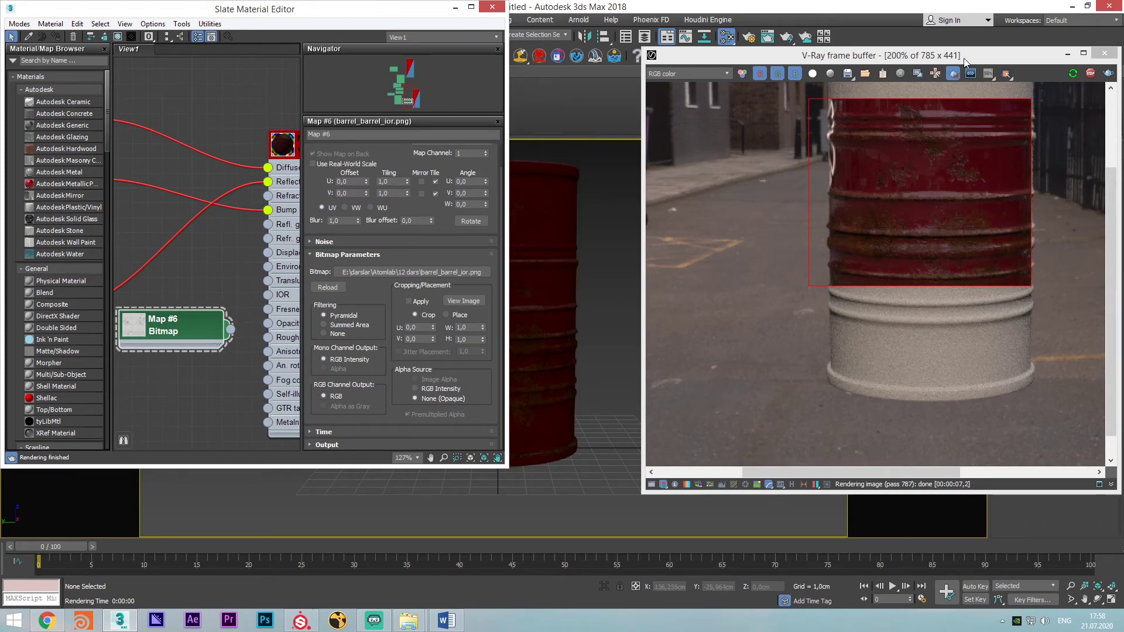
# Stop the interactive render and create a sphere about 3.9 cm in radius beside the barrel with Hemisphere set to 0.5
pyautogui.moveTo(1056, 55); pyautogui.dragTo(552, 59)
pyautogui.click(900, 77)
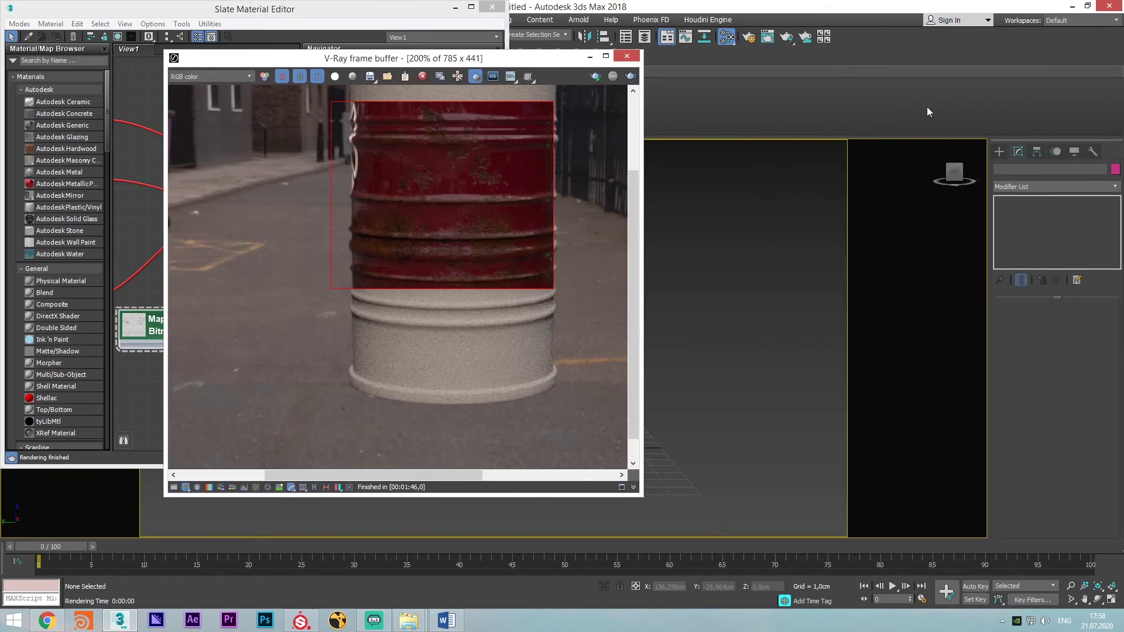
pyautogui.click(999, 151)
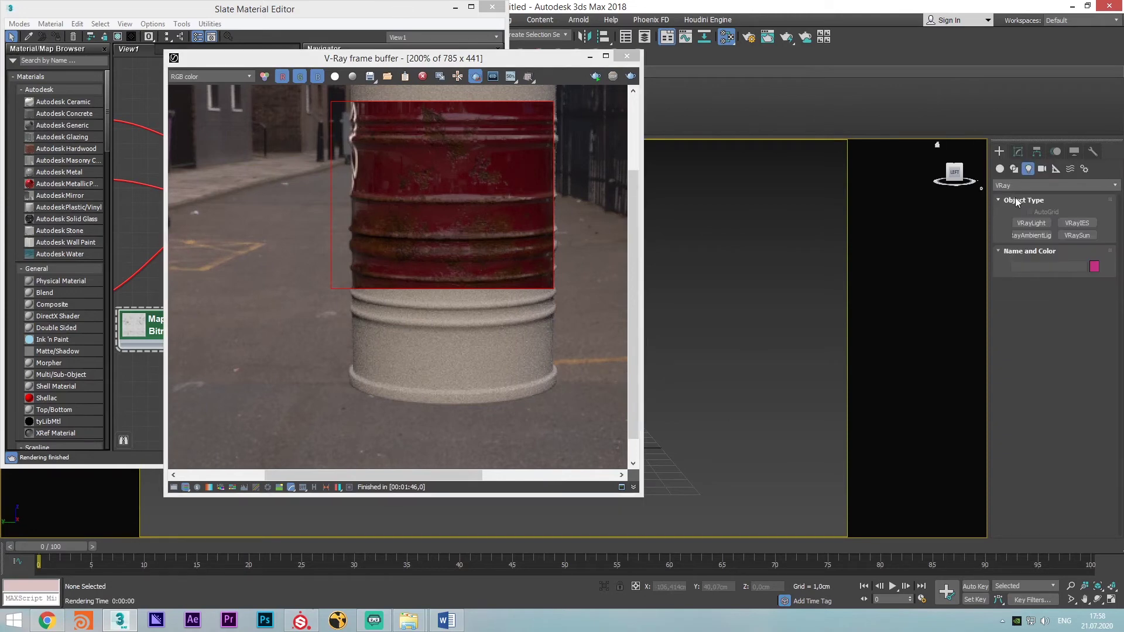
pyautogui.click(1000, 169)
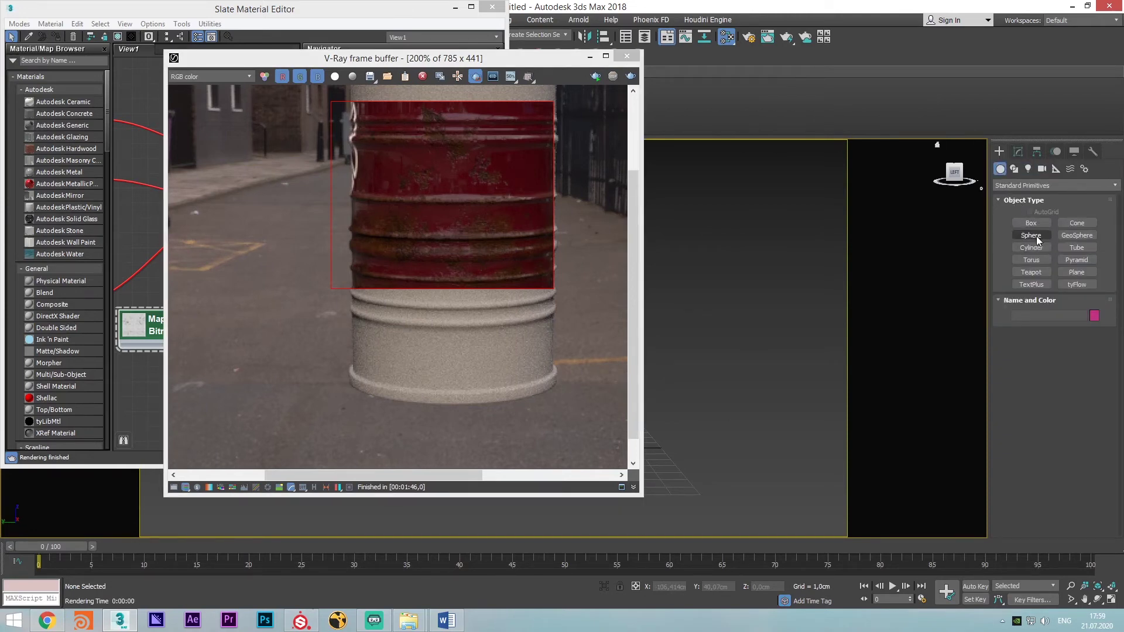
pyautogui.click(1031, 235)
pyautogui.moveTo(701, 438); pyautogui.dragTo(772, 430)
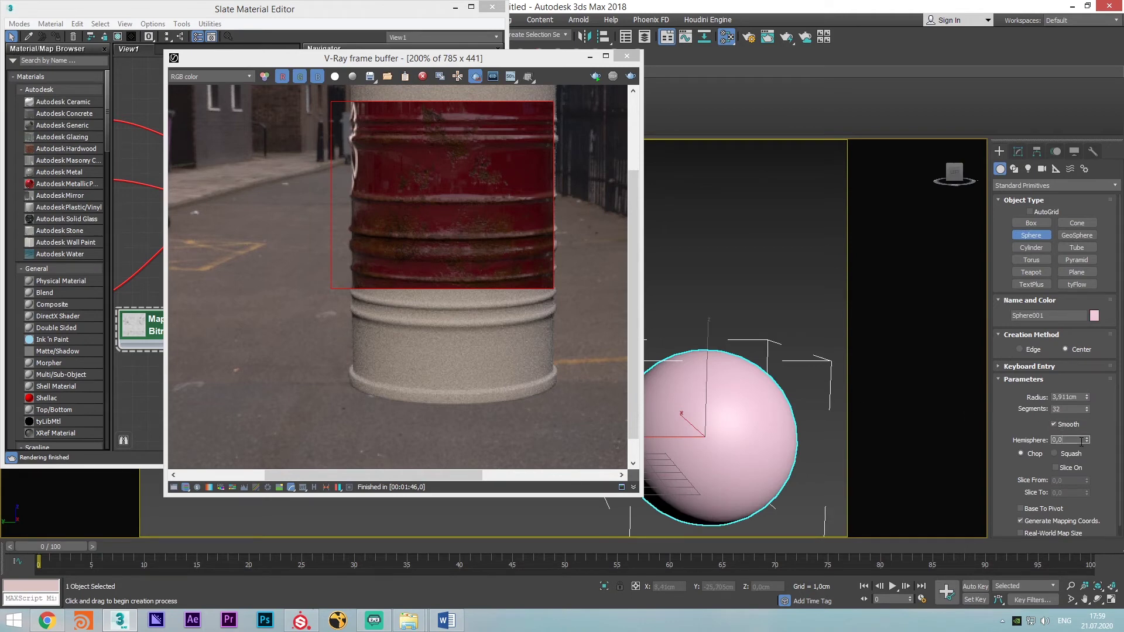
pyautogui.press('Return')
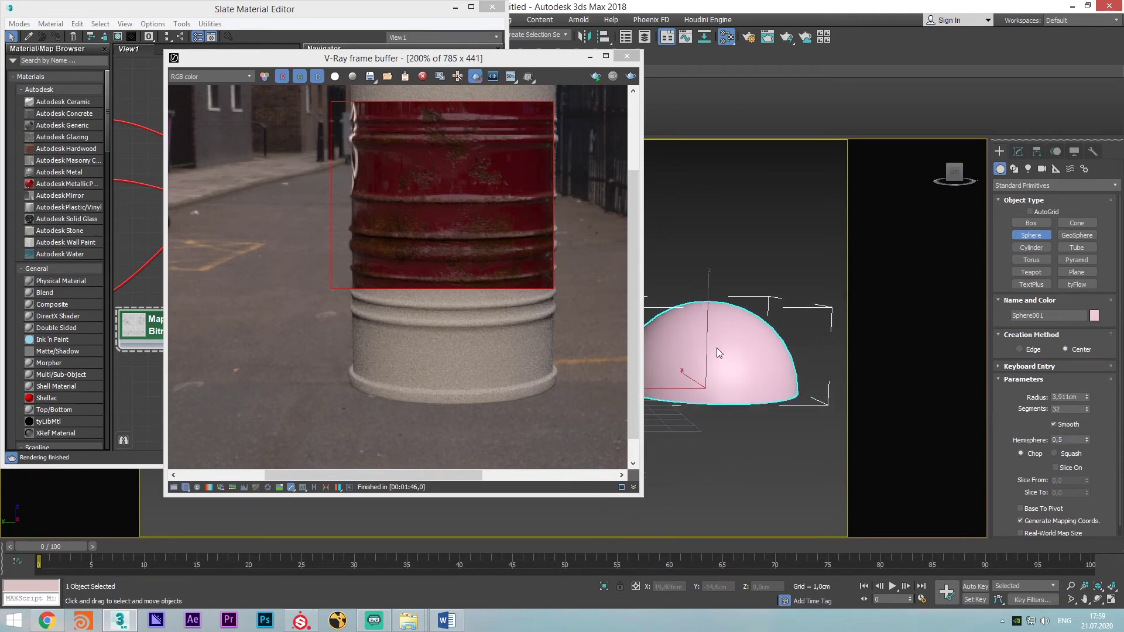
# Convert the hemisphere to an Editable Poly and scale it down along its height into a flatter dome
pyautogui.rightClick(715, 346)
pyautogui.rightClick(716, 346)
pyautogui.moveTo(827, 465)
pyautogui.click(868, 475)
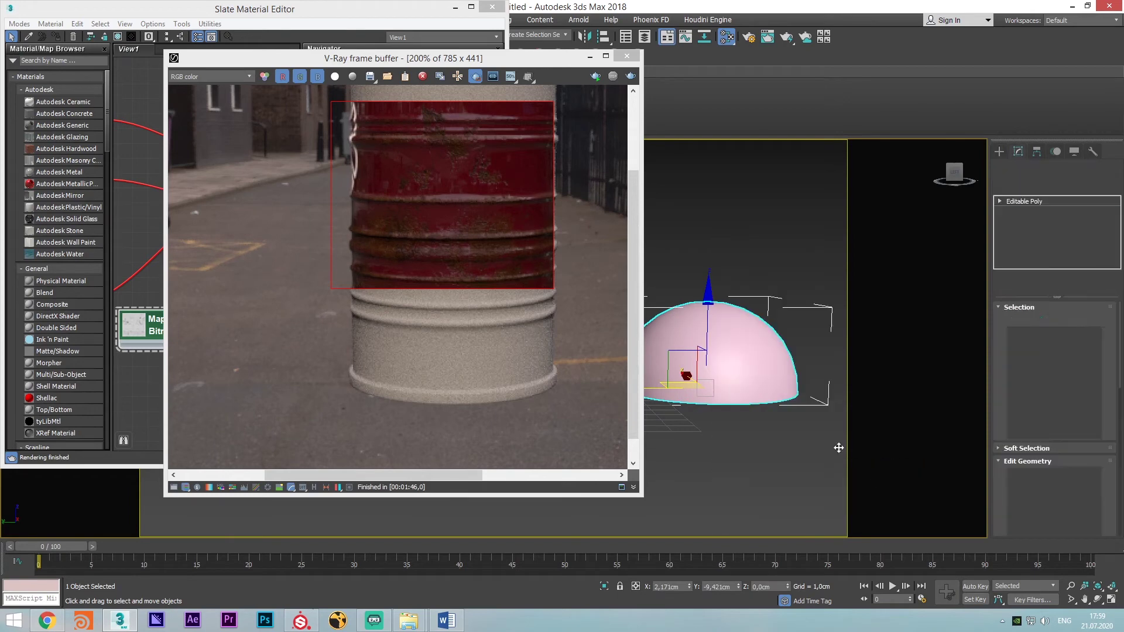
pyautogui.press('r')
pyautogui.moveTo(712, 302); pyautogui.dragTo(716, 326)
pyautogui.press('w')
pyautogui.moveTo(691, 304)
pyautogui.keyDown('alt'); pyautogui.mouseDown(button='middle')
pyautogui.moveTo(705, 354)
pyautogui.moveTo(676, 302)
pyautogui.mouseUp(button='middle'); pyautogui.keyUp('alt')
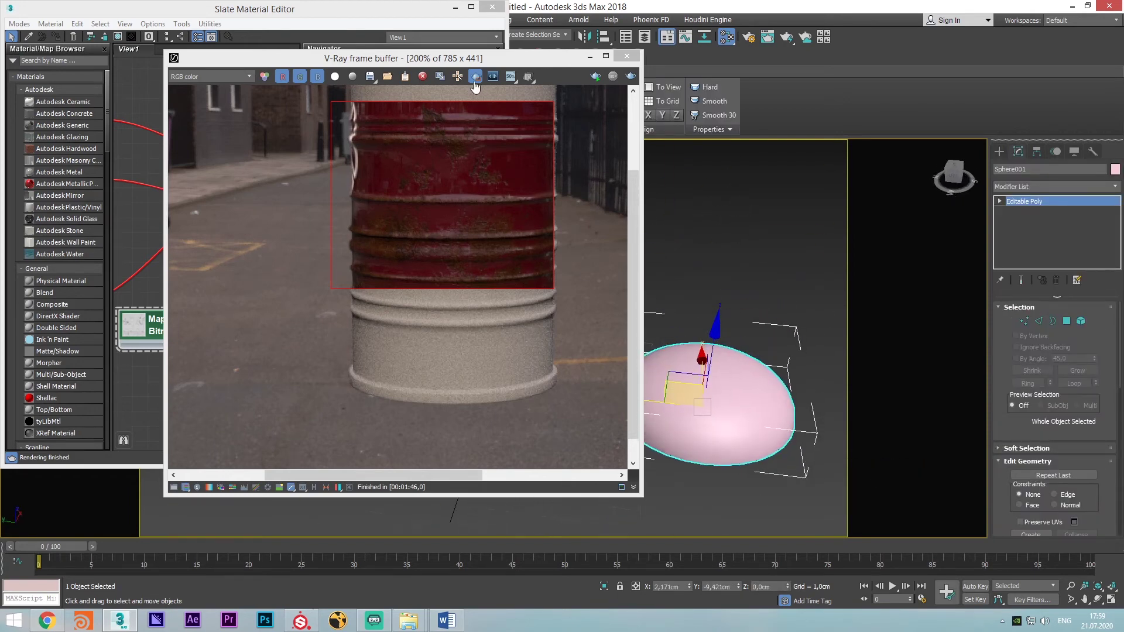
# Find VRayMtl in the material browser, add a new one above the barrel material, and open its parameters
pyautogui.moveTo(479, 62); pyautogui.dragTo(894, 1)
pyautogui.doubleClick(666, 6)
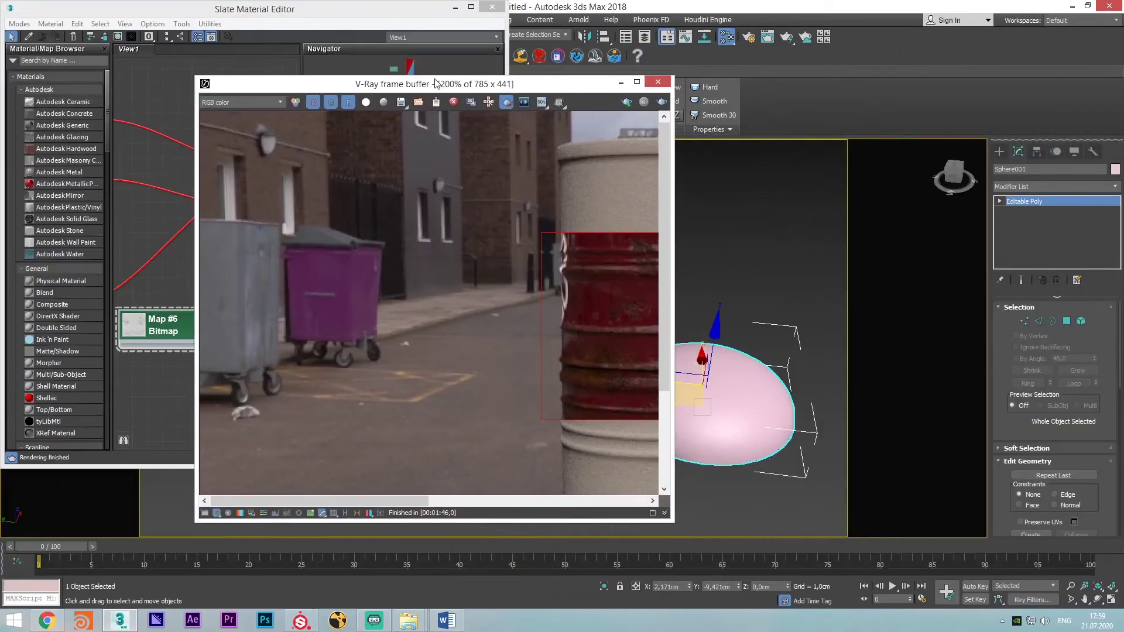
pyautogui.moveTo(416, 80); pyautogui.dragTo(498, 68)
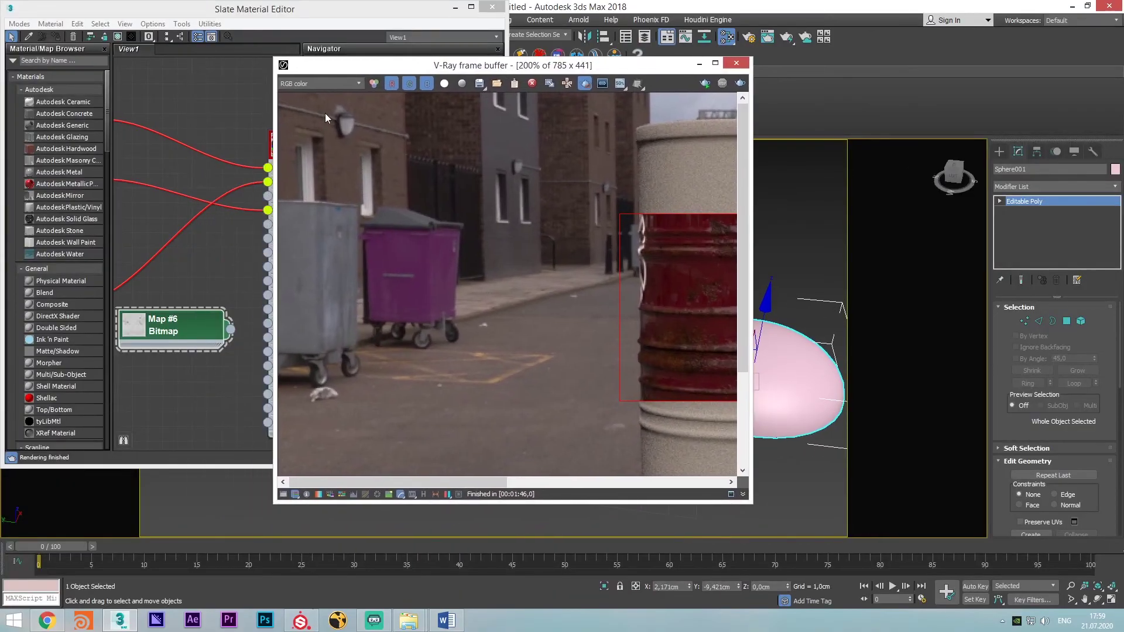
pyautogui.moveTo(225, 117); pyautogui.dragTo(150, 208, button='middle')
pyautogui.click(61, 60)
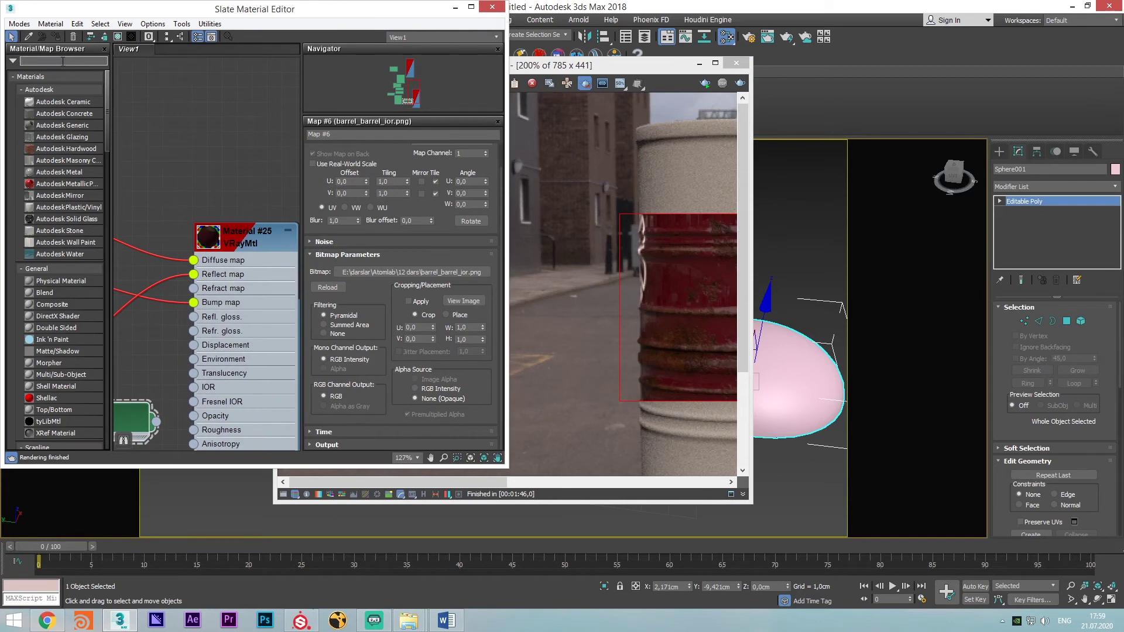
pyautogui.write('vraym')
pyautogui.moveTo(85, 84); pyautogui.dragTo(200, 75)
pyautogui.moveTo(200, 124); pyautogui.dragTo(162, 260, button='middle')
pyautogui.moveTo(162, 259); pyautogui.dragTo(251, 90)
pyautogui.doubleClick(251, 91)
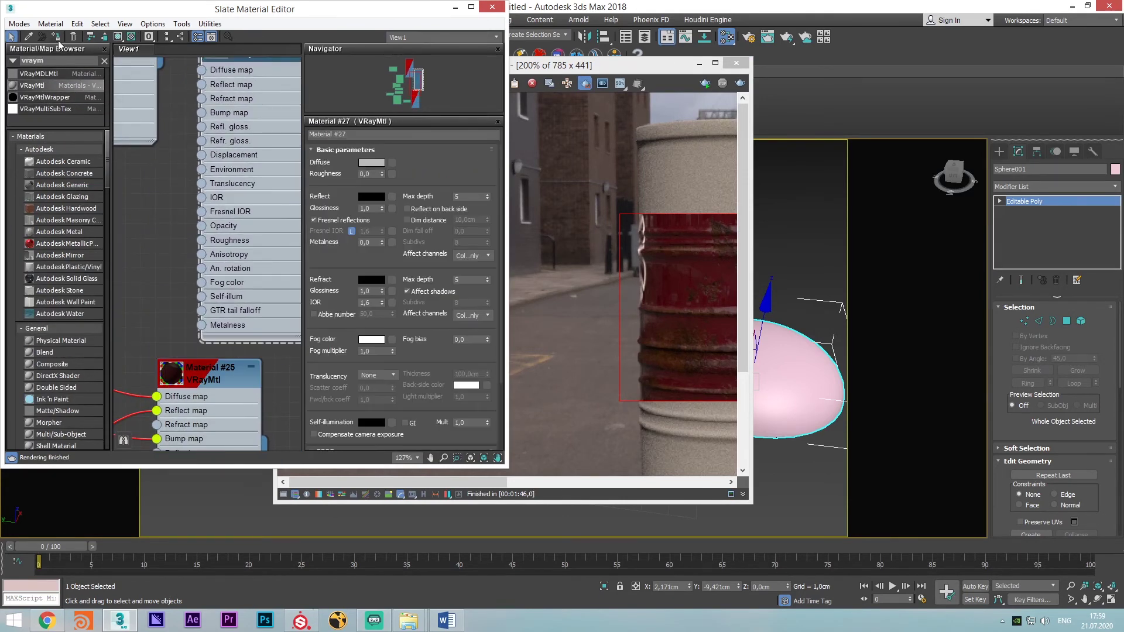
# Assign the new VRayMtl to the flattened dome and set its refraction colour to white (255)
pyautogui.moveTo(267, 202); pyautogui.dragTo(202, 208, button='middle')
pyautogui.moveTo(325, 262)
pyautogui.mouseDown()
pyautogui.moveTo(333, 206)
pyautogui.moveTo(336, 259)
pyautogui.mouseUp()
pyautogui.scroll(1, 337, 259)
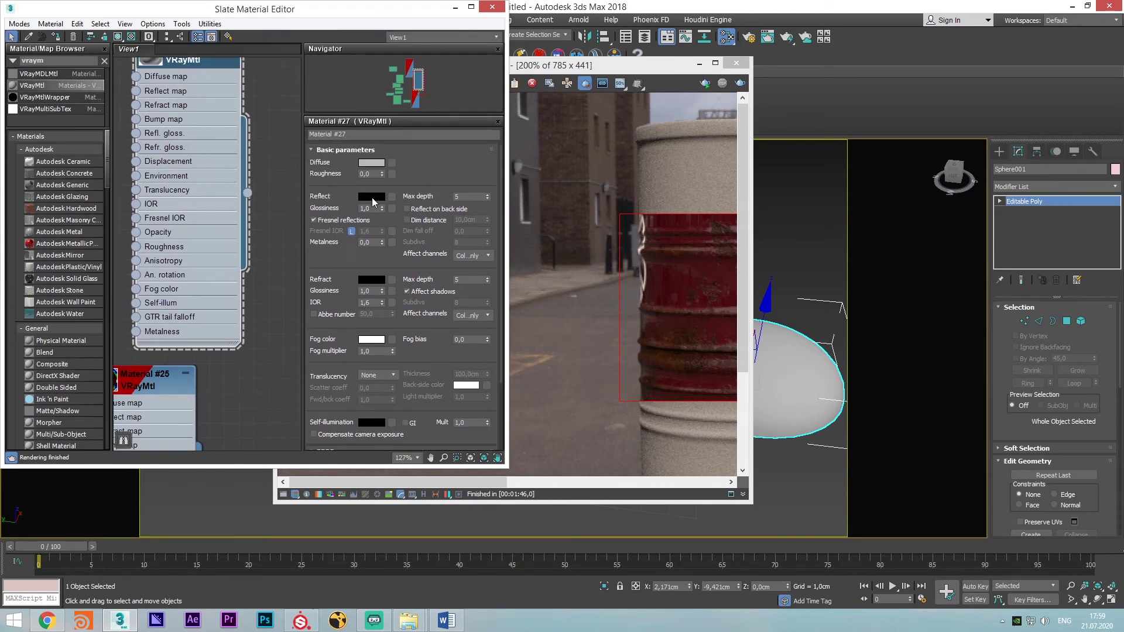
pyautogui.click(371, 280)
pyautogui.moveTo(339, 150); pyautogui.dragTo(339, 166)
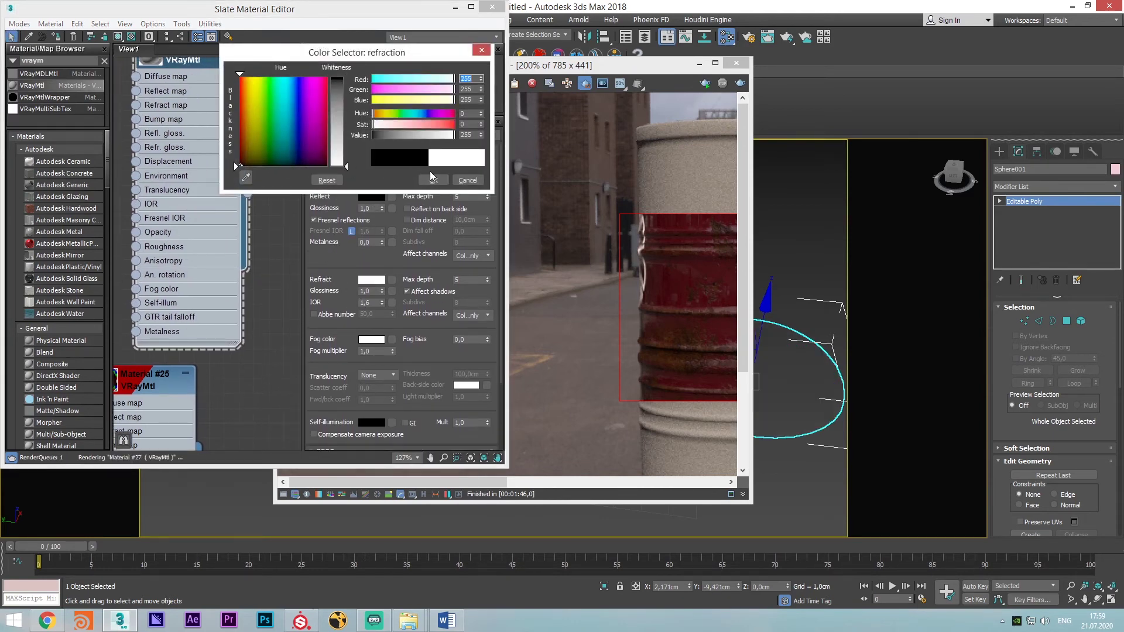
pyautogui.click(469, 179)
# Restart the interactive render, turn off region rendering, and frame the glass dome beside the barrel in the frame buffer
pyautogui.moveTo(598, 68); pyautogui.dragTo(353, 69)
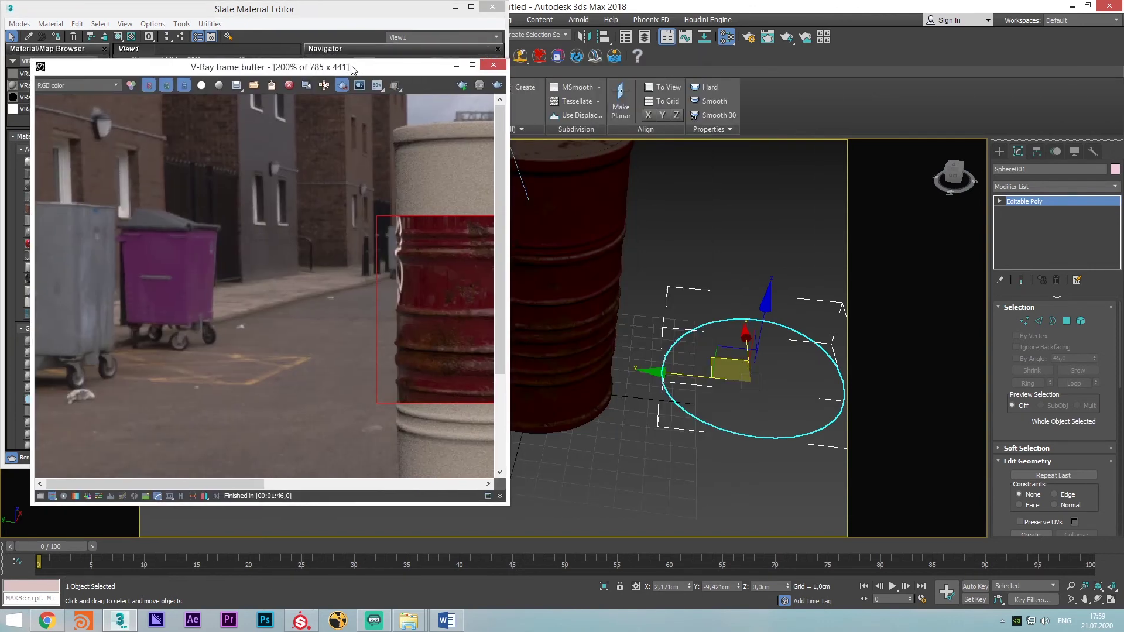
pyautogui.click(463, 86)
pyautogui.moveTo(416, 205); pyautogui.dragTo(221, 158, button='middle')
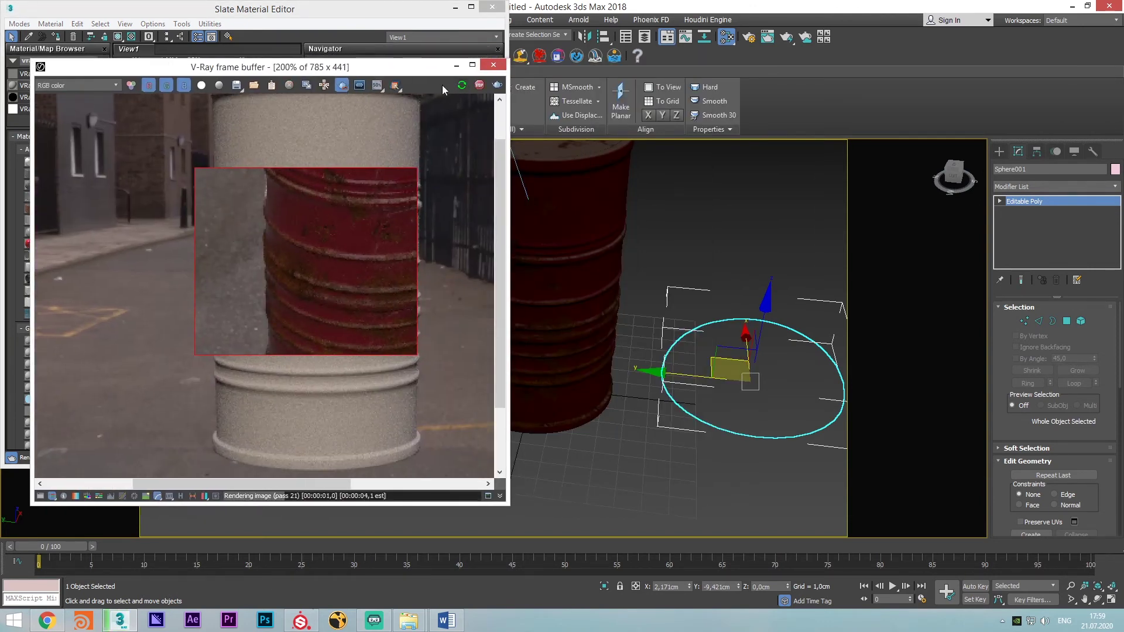
pyautogui.click(335, 88)
pyautogui.scroll(-2, 269, 254)
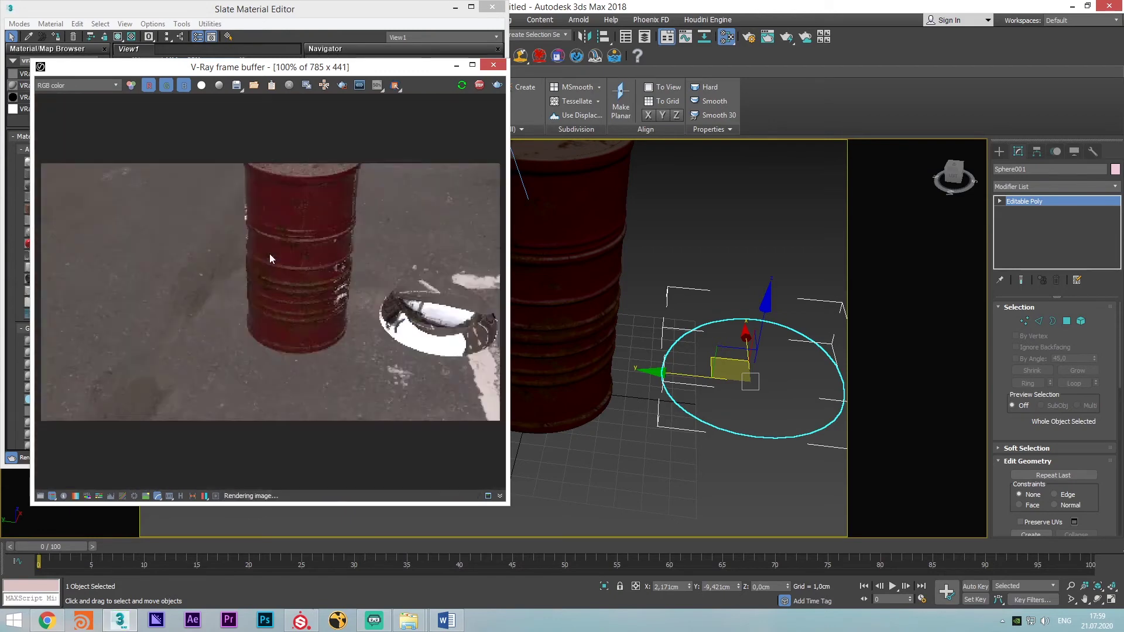
pyautogui.scroll(1, 349, 297)
pyautogui.moveTo(414, 69); pyautogui.dragTo(795, 46)
pyautogui.scroll(1, 831, 286)
pyautogui.moveTo(761, 301); pyautogui.dragTo(605, 267, button='middle')
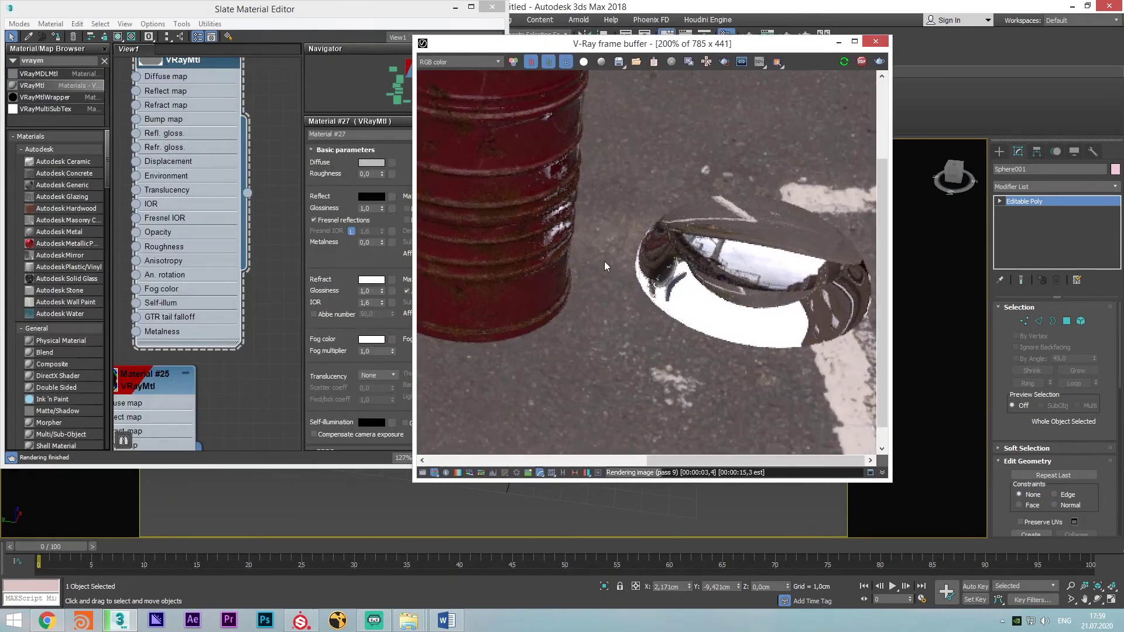
# Limit the interactive render to a region around the glass dome
pyautogui.click(723, 62)
pyautogui.moveTo(572, 141); pyautogui.dragTo(903, 419)
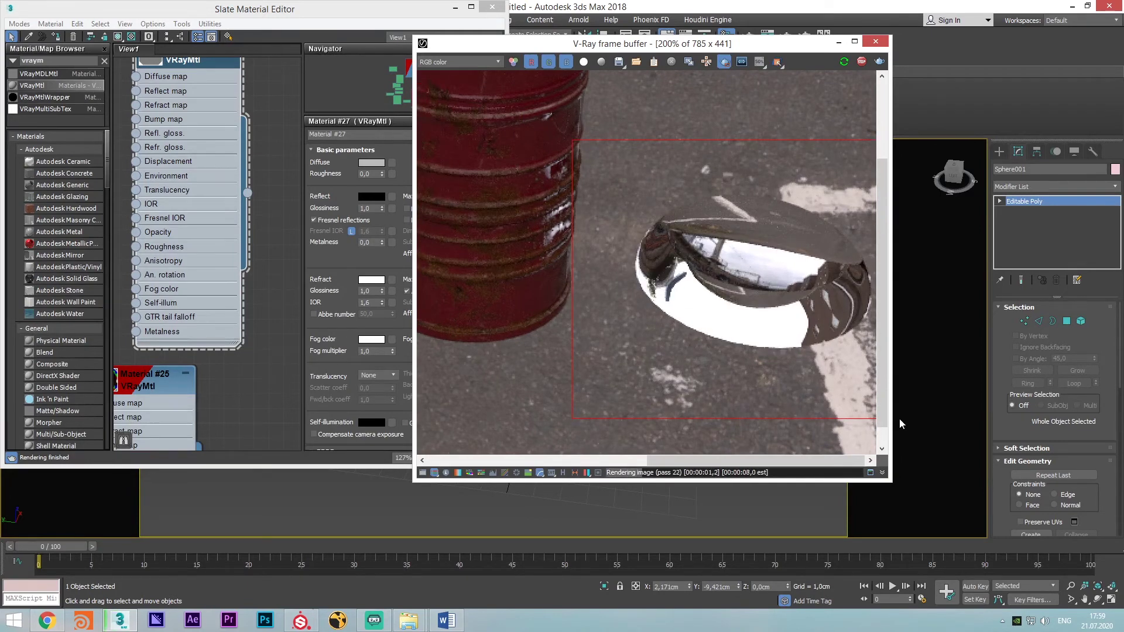
pyautogui.moveTo(737, 316); pyautogui.dragTo(684, 295, button='middle')
pyautogui.moveTo(752, 295); pyautogui.dragTo(707, 301, button='middle')
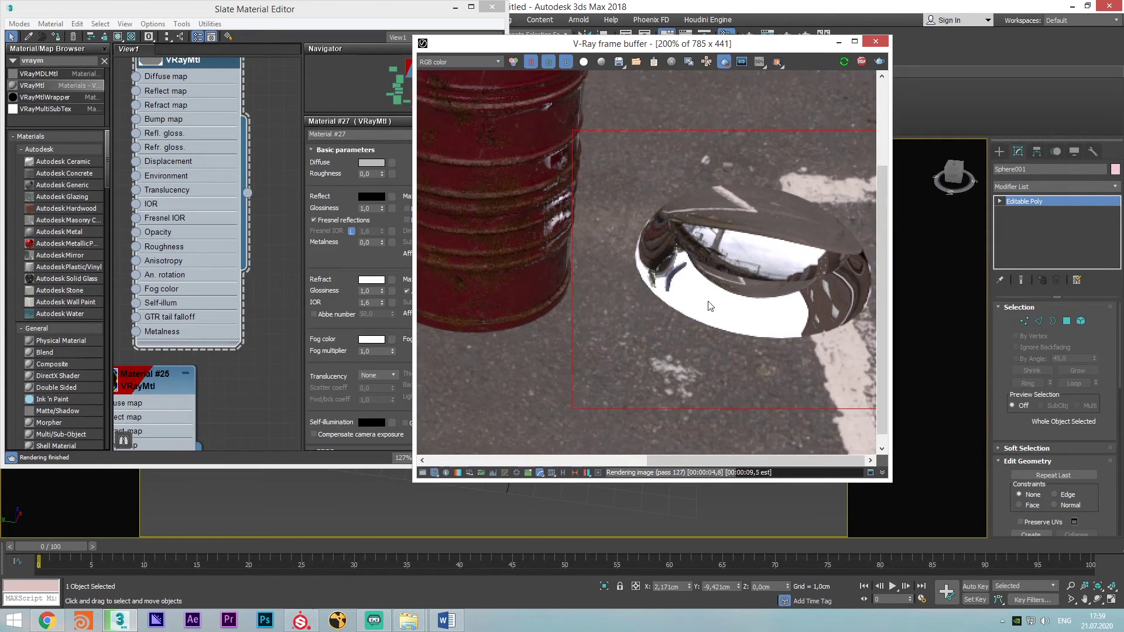
# Raise the glass material's refraction IOR to 19.2
pyautogui.click(237, 275)
pyautogui.scroll(-2, 332, 211)
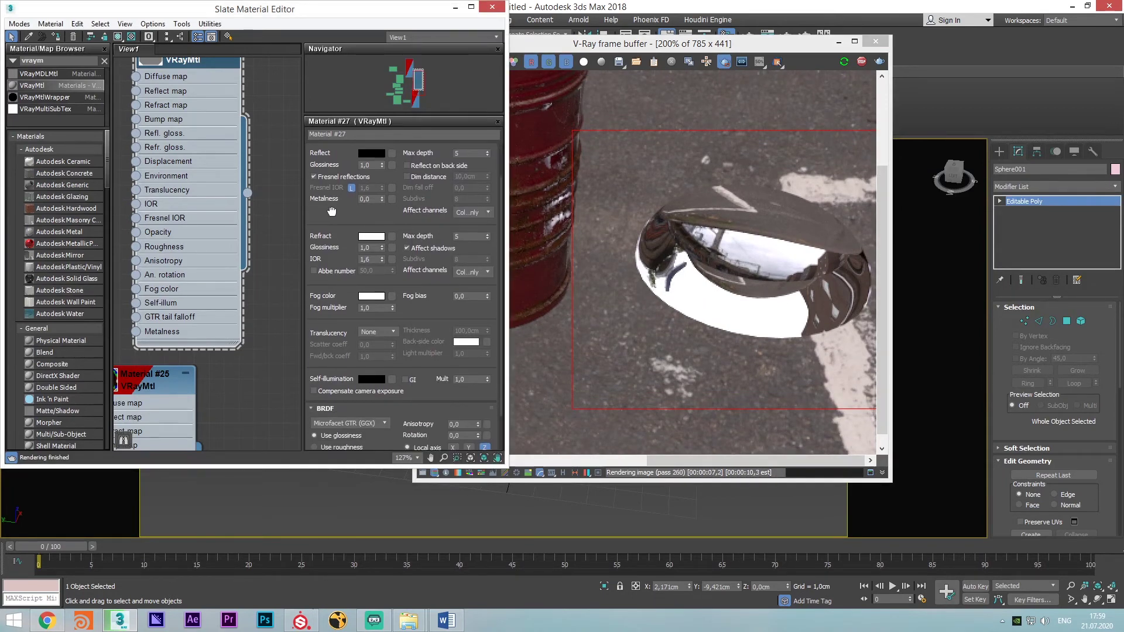
pyautogui.moveTo(381, 265); pyautogui.dragTo(387, 162)
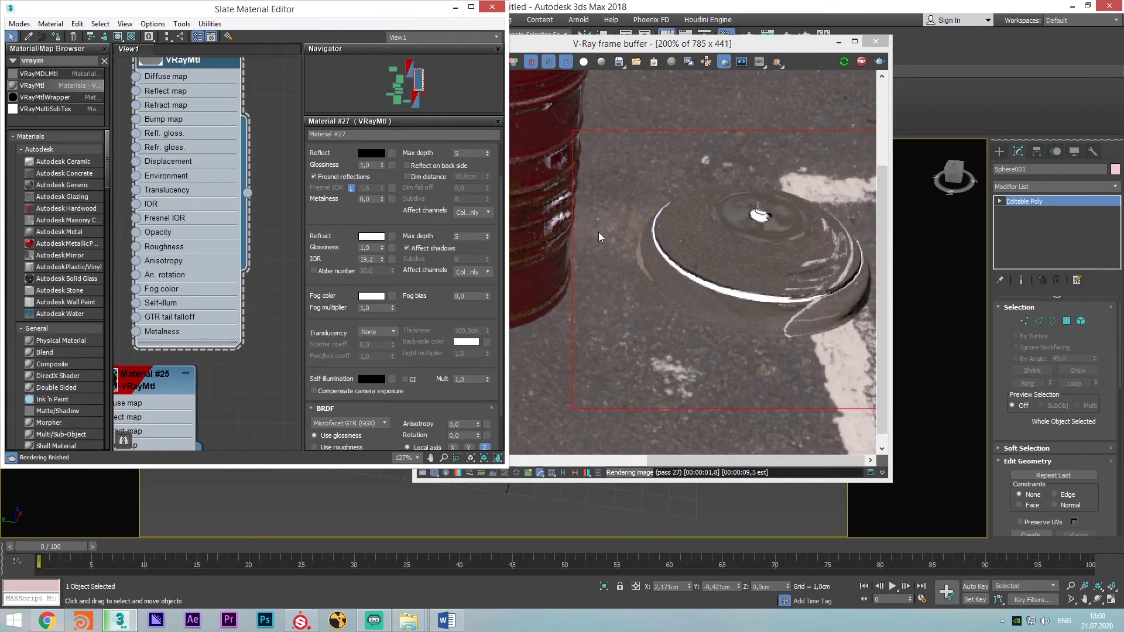
# Examine how the raised IOR bends the refractions in the rendered dome and review the material's basic parameters
pyautogui.click(732, 240)
pyautogui.scroll(2, 742, 252)
pyautogui.moveTo(790, 258); pyautogui.dragTo(611, 275, button='middle')
pyautogui.scroll(-2, 611, 275)
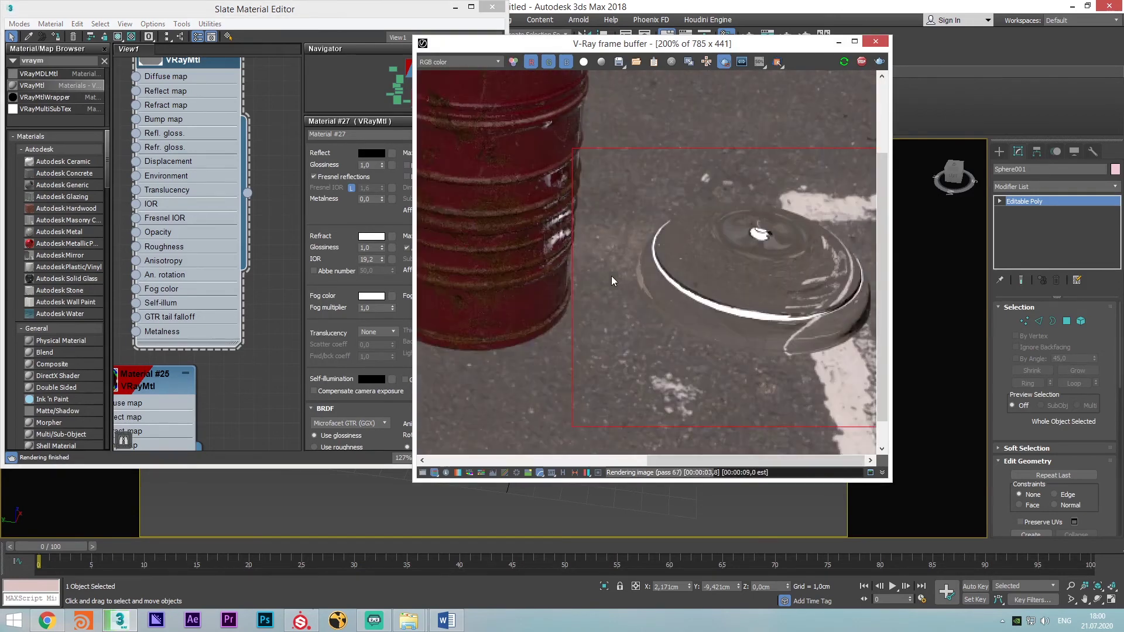
pyautogui.click(335, 266)
pyautogui.moveTo(337, 281); pyautogui.dragTo(335, 329)
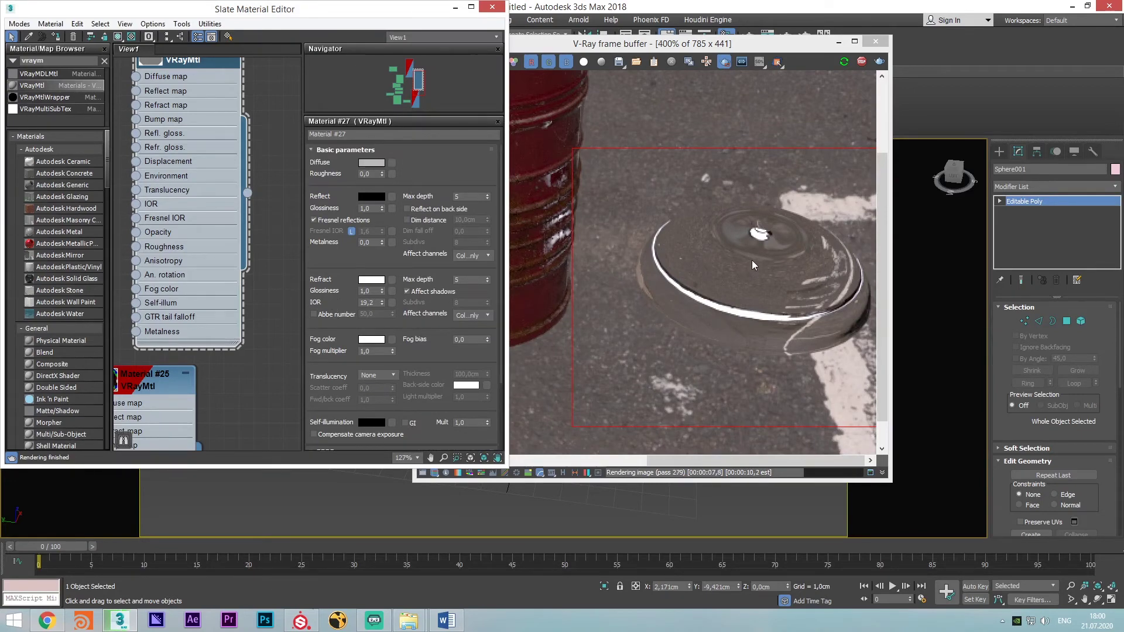
pyautogui.scroll(1, 752, 260)
pyautogui.scroll(-1, 740, 260)
pyautogui.moveTo(328, 362); pyautogui.dragTo(330, 392)
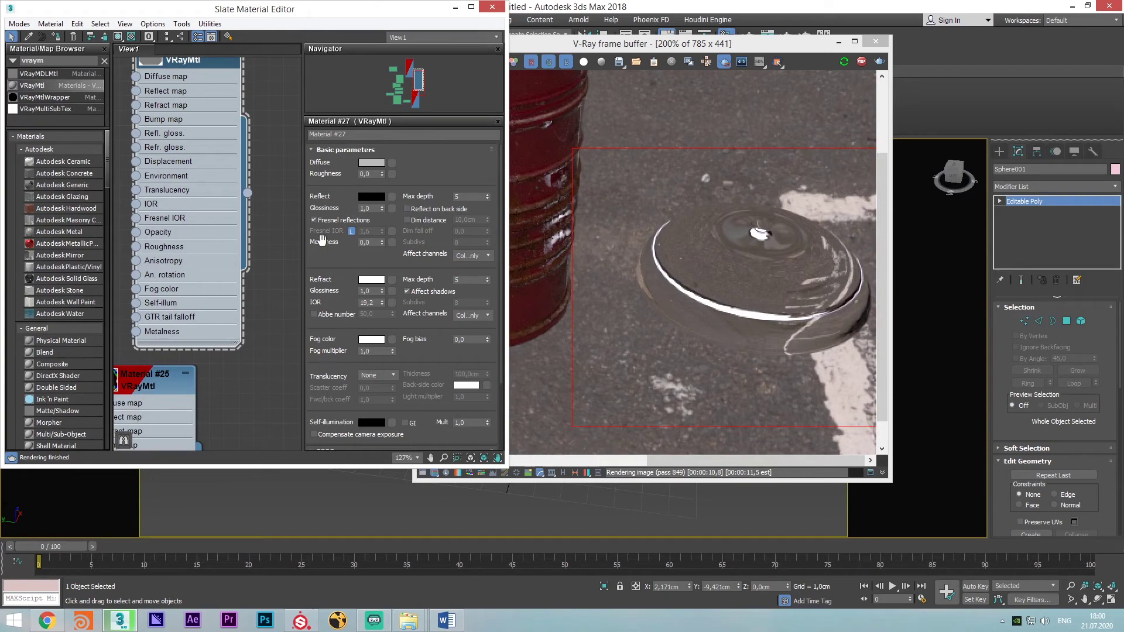
# Stop the interactive render and inspect the IOR inputs of the barrel's VRayMtl (Material #25) next to the IOR bitmap
pyautogui.click(863, 61)
pyautogui.moveTo(153, 330); pyautogui.dragTo(212, 233, button='middle')
pyautogui.scroll(-2, 209, 289)
pyautogui.moveTo(186, 297); pyautogui.dragTo(284, 181, button='middle')
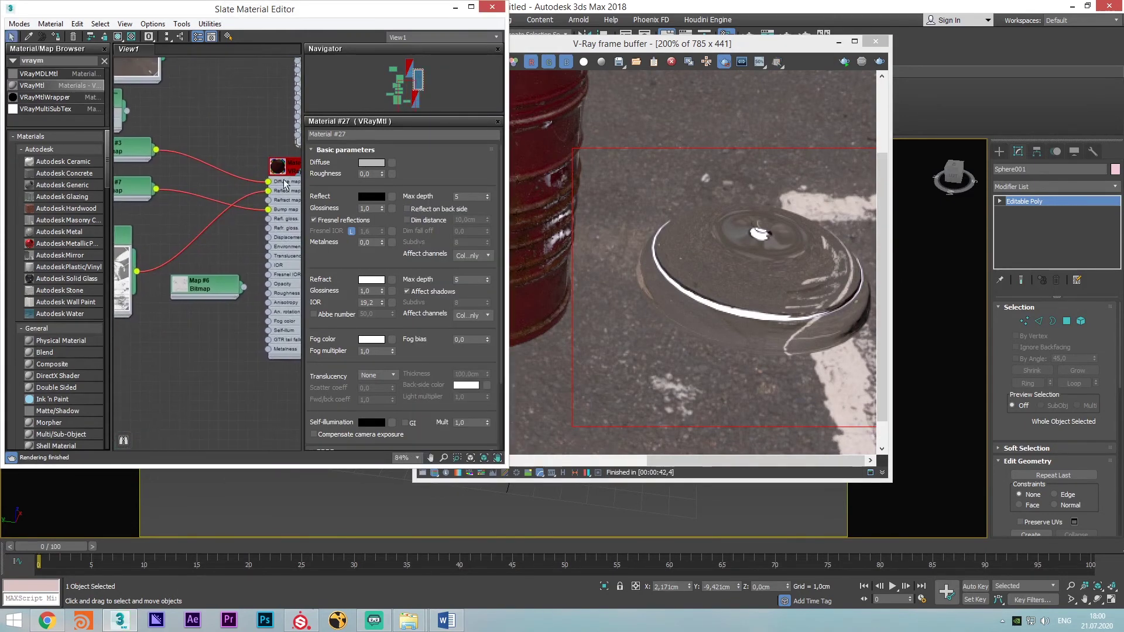
pyautogui.scroll(4, 286, 277)
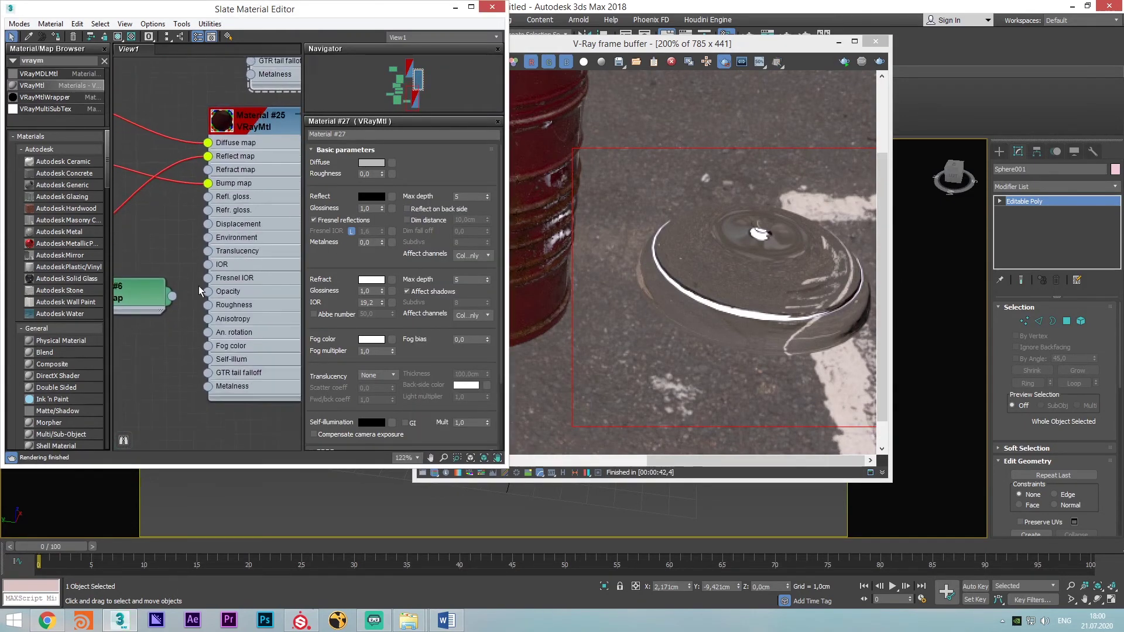
pyautogui.scroll(2, 199, 291)
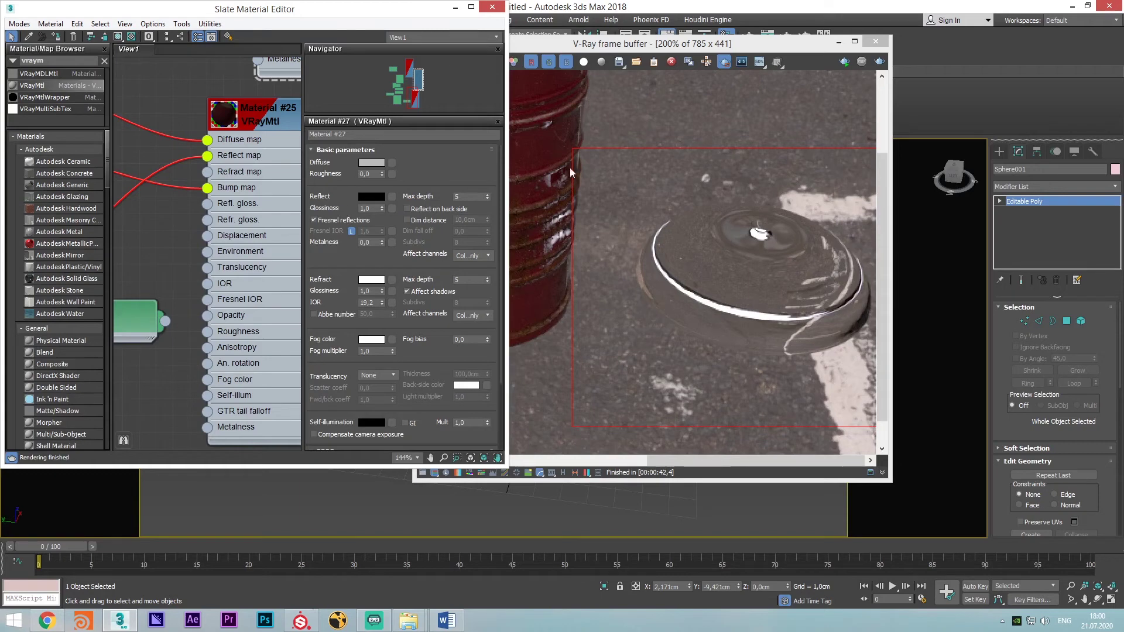
# Turn off region rendering and restart the interactive render to show the whole barrel and dome
pyautogui.click(724, 63)
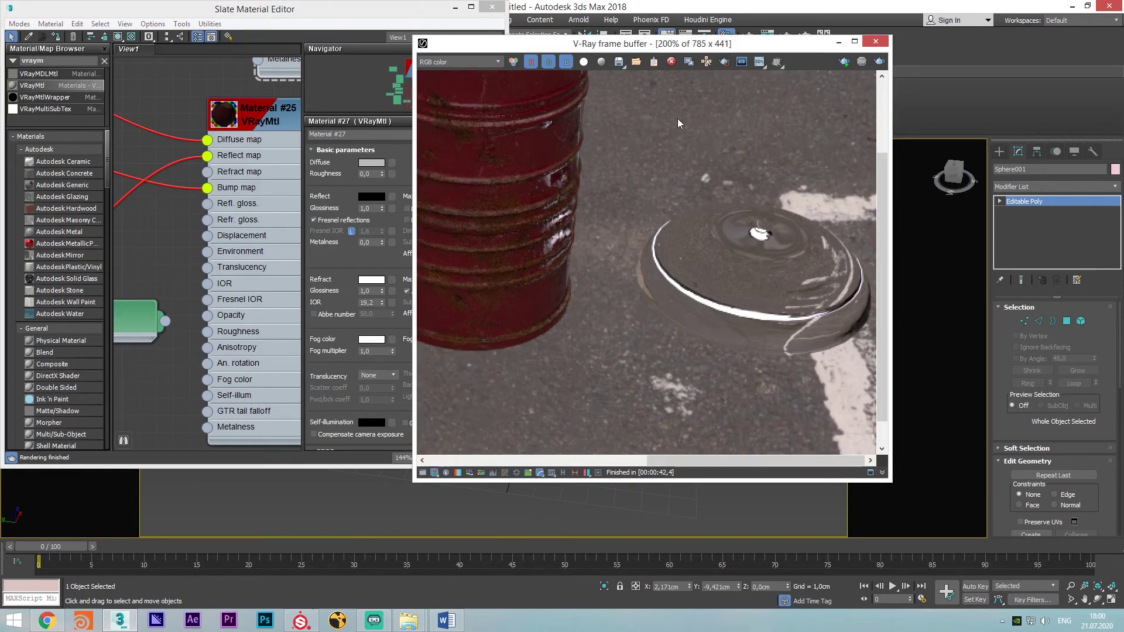
pyautogui.click(843, 61)
pyautogui.scroll(1, 580, 159)
pyautogui.scroll(-3, 647, 234)
pyautogui.scroll(1, 702, 176)
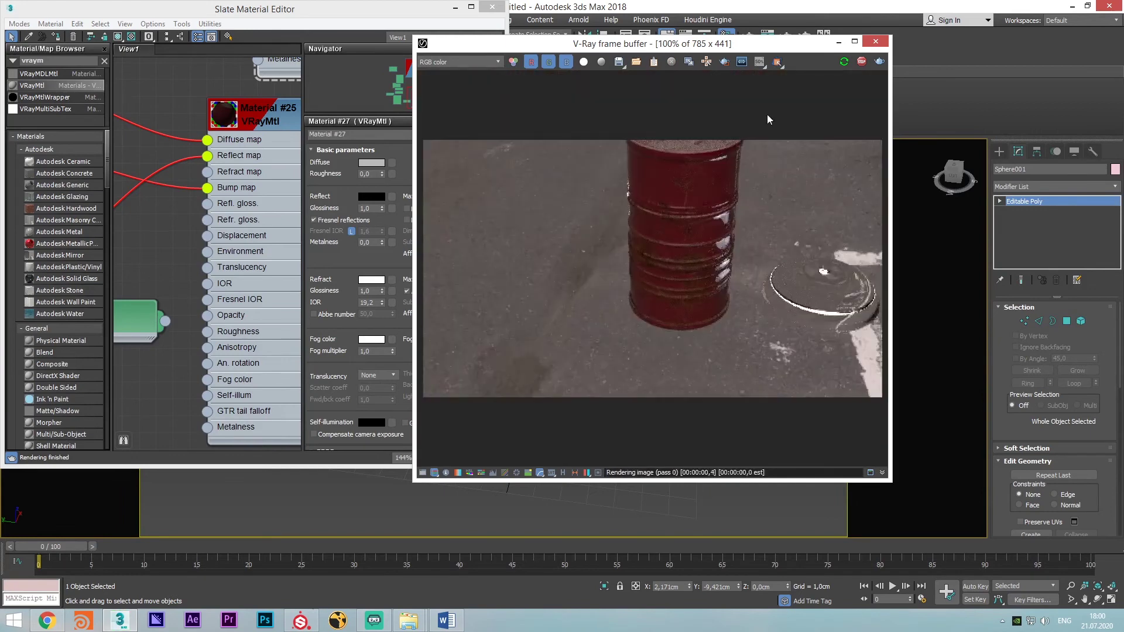
# Delete the glass test dome and reframe the viewport so the whole barrel shows in the interactive render
pyautogui.moveTo(644, 43); pyautogui.dragTo(259, 35)
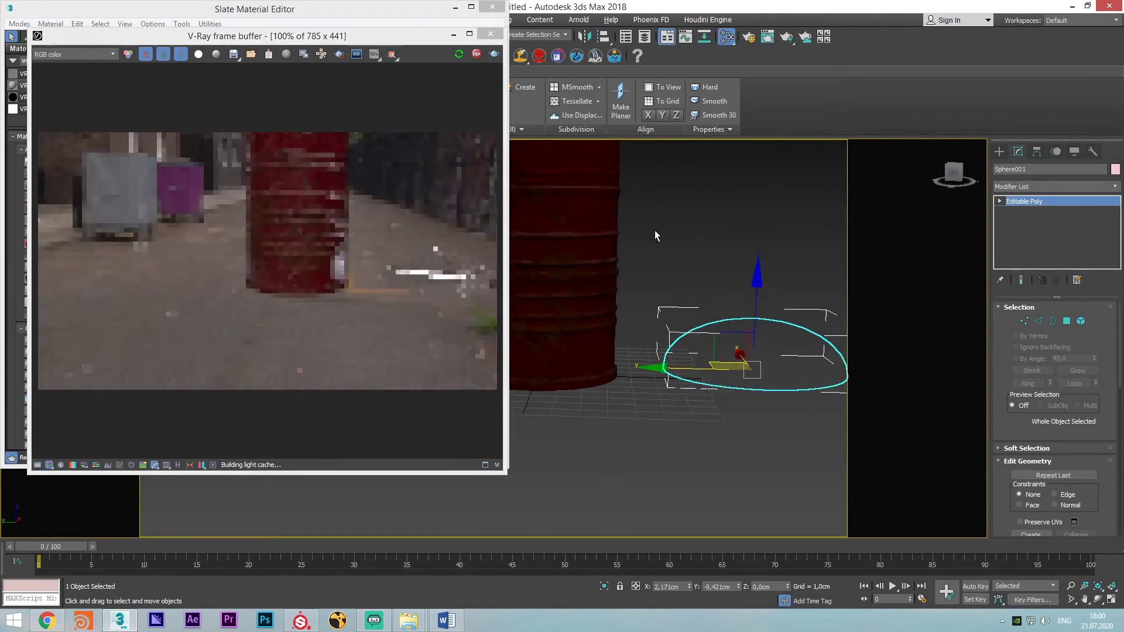
pyautogui.press('Delete')
pyautogui.moveTo(624, 265); pyautogui.dragTo(717, 389, button='middle')
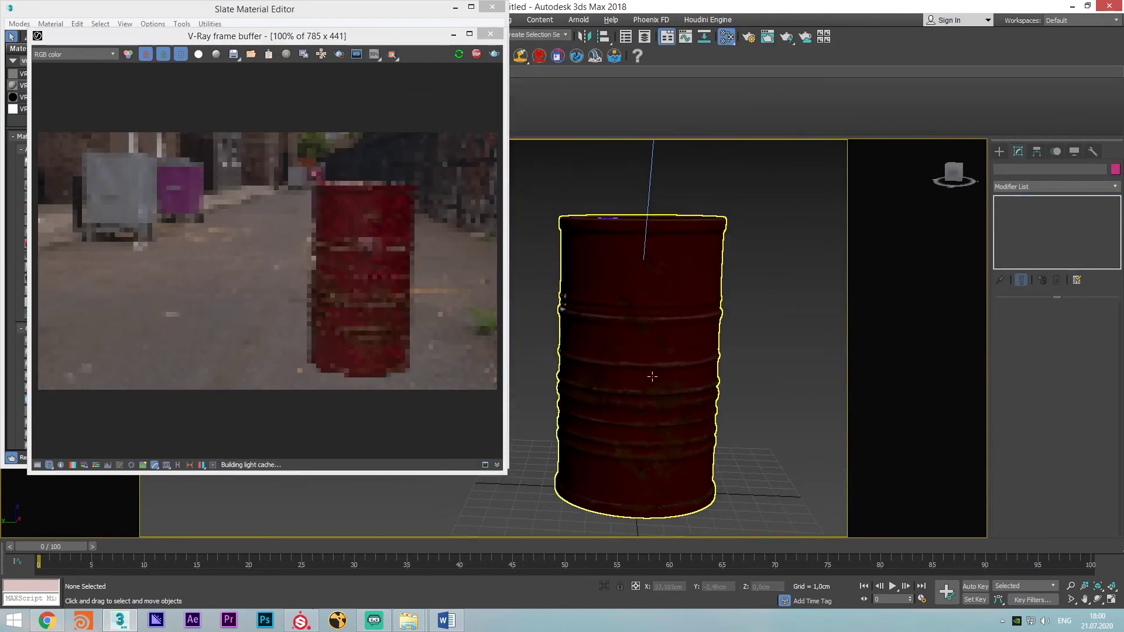
pyautogui.scroll(5, 652, 376)
pyautogui.scroll(-5, 668, 376)
pyautogui.scroll(2, 757, 364)
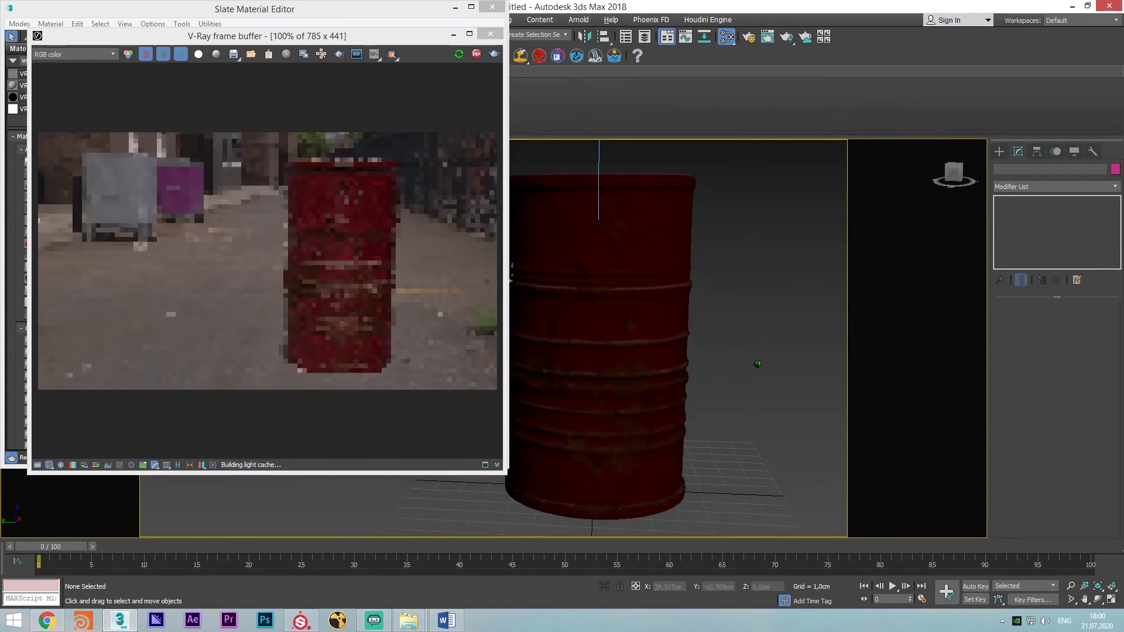
pyautogui.scroll(1, 757, 364)
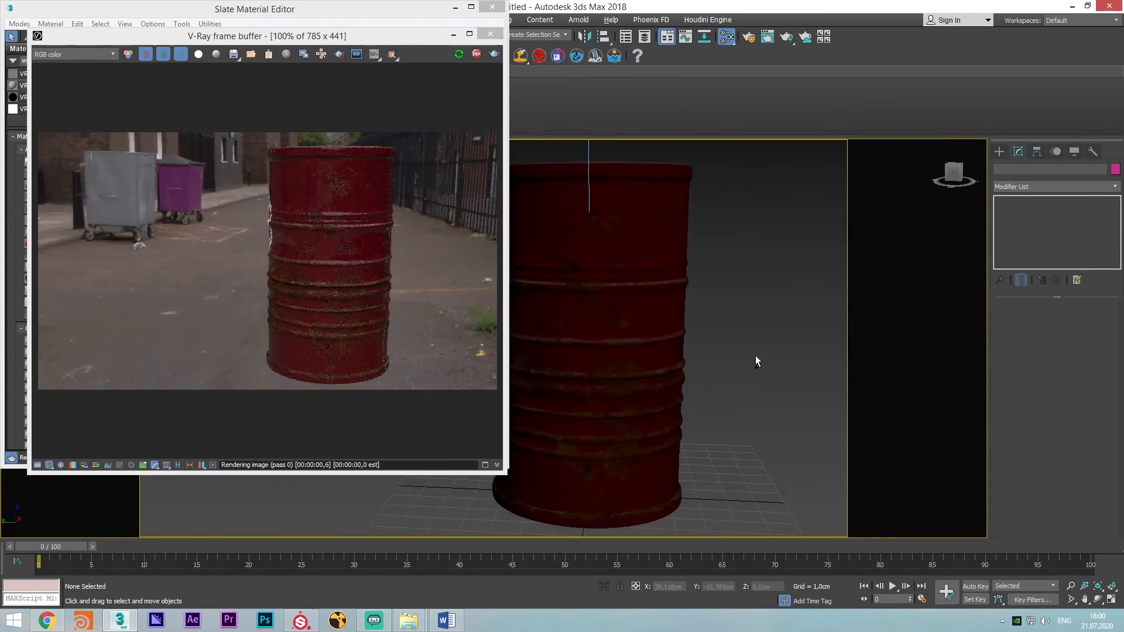
pyautogui.moveTo(755, 350); pyautogui.dragTo(732, 351, button='middle')
pyautogui.click(643, 322)
# Connect the barrel_barrel_ior.png bitmap to Material #25's IOR input and check the barrel's reflections up close in the render
pyautogui.moveTo(431, 36); pyautogui.dragTo(948, 55)
pyautogui.moveTo(151, 298); pyautogui.dragTo(166, 248, button='middle')
pyautogui.scroll(1, 199, 280)
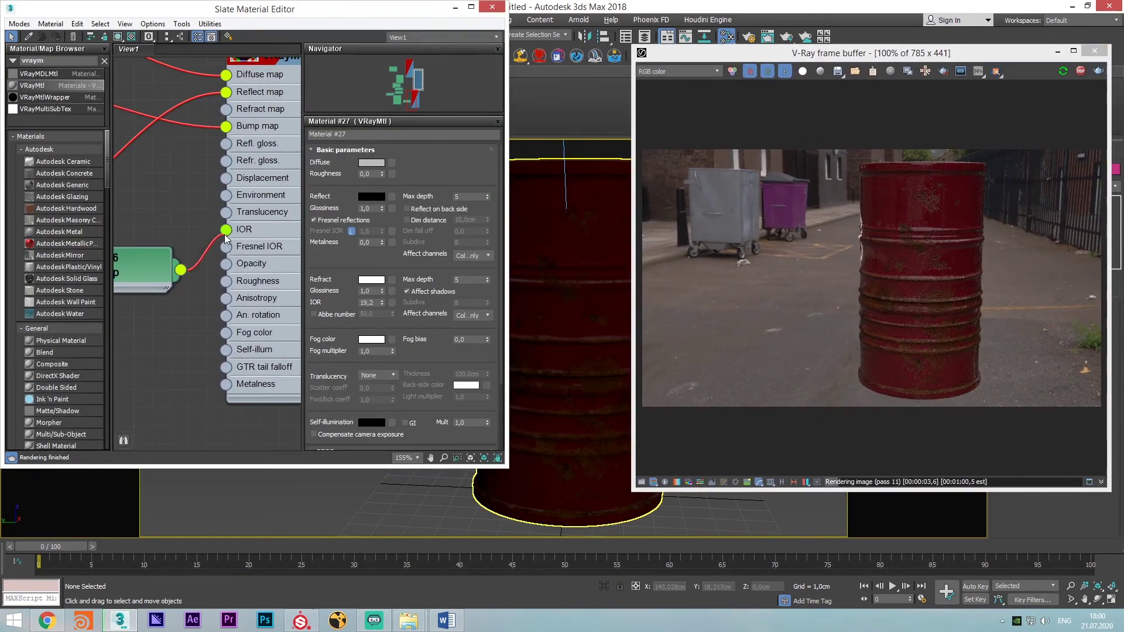
pyautogui.moveTo(225, 234); pyautogui.dragTo(226, 230)
pyautogui.click(950, 303)
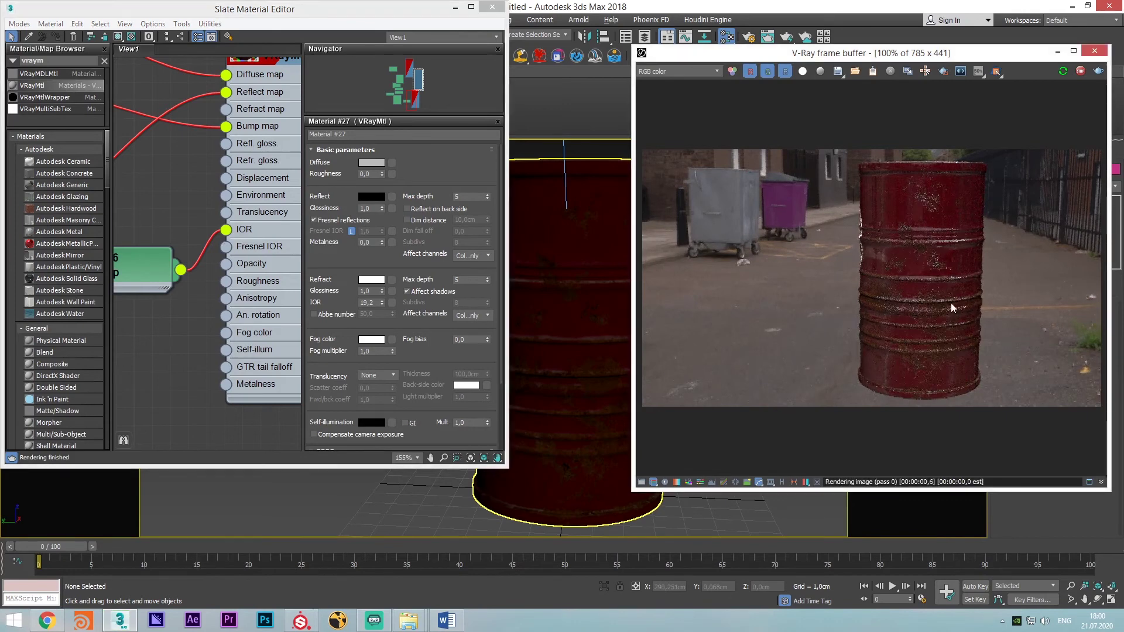
pyautogui.scroll(2, 951, 303)
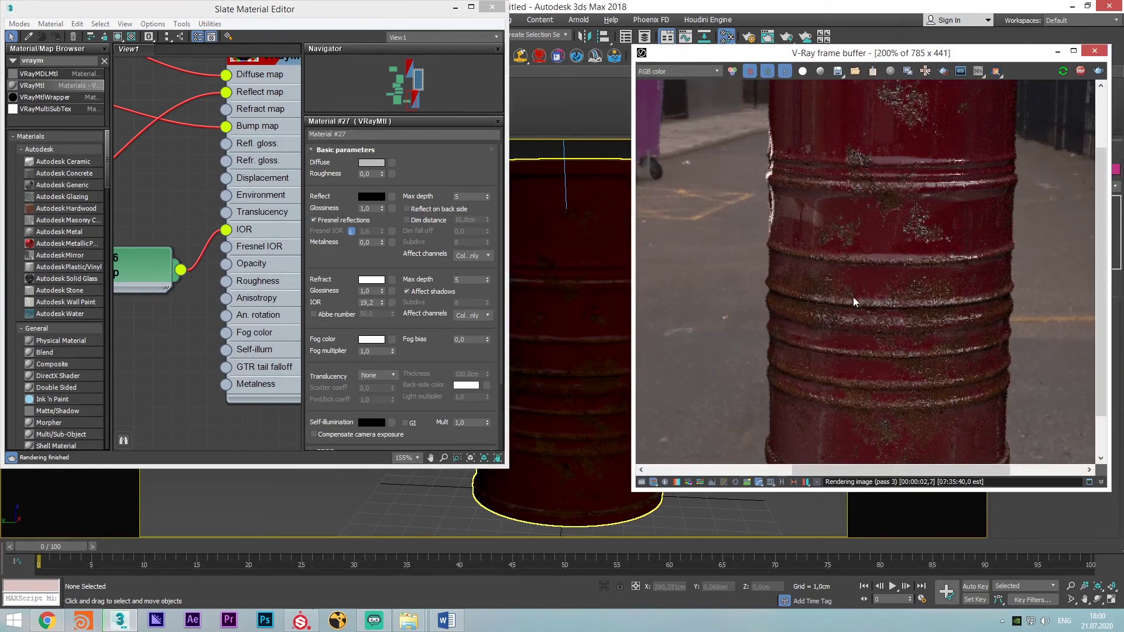
pyautogui.moveTo(853, 302); pyautogui.dragTo(852, 317, button='middle')
pyautogui.scroll(-2, 845, 223)
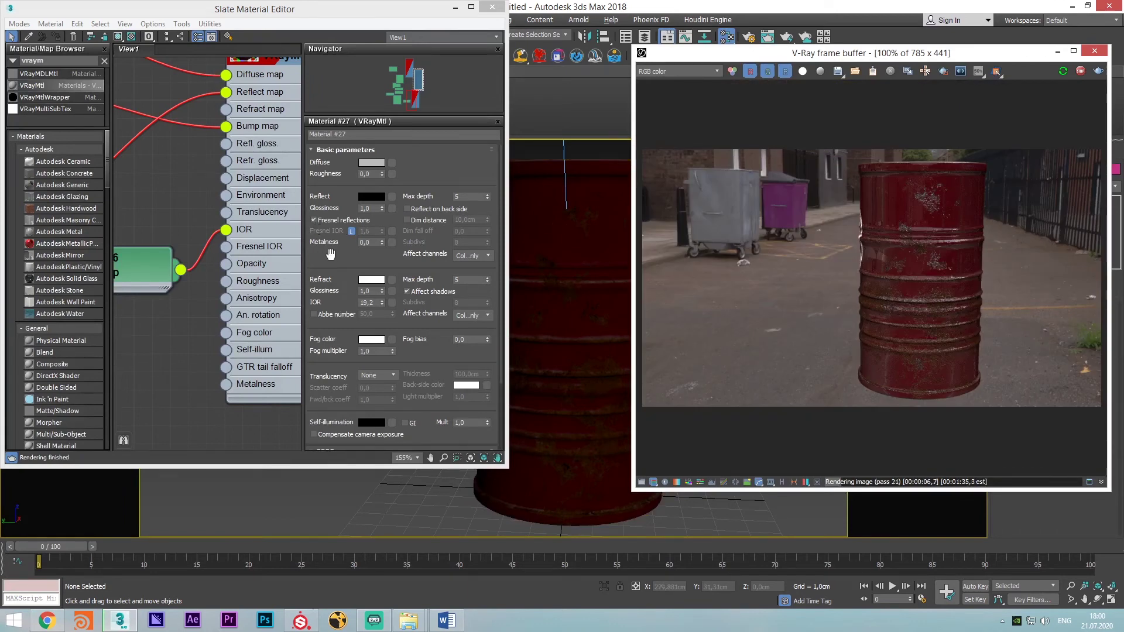
# Expand the list of map amounts and display it for the barrel's VRayMtl, Material #25
pyautogui.moveTo(331, 254); pyautogui.dragTo(344, 2)
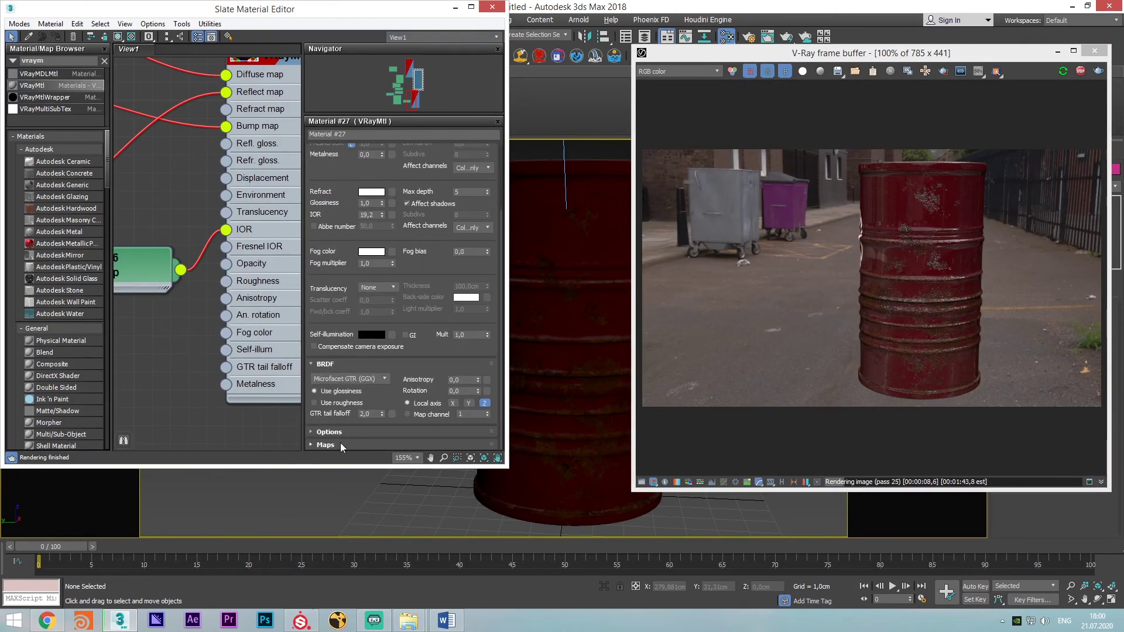
pyautogui.click(326, 445)
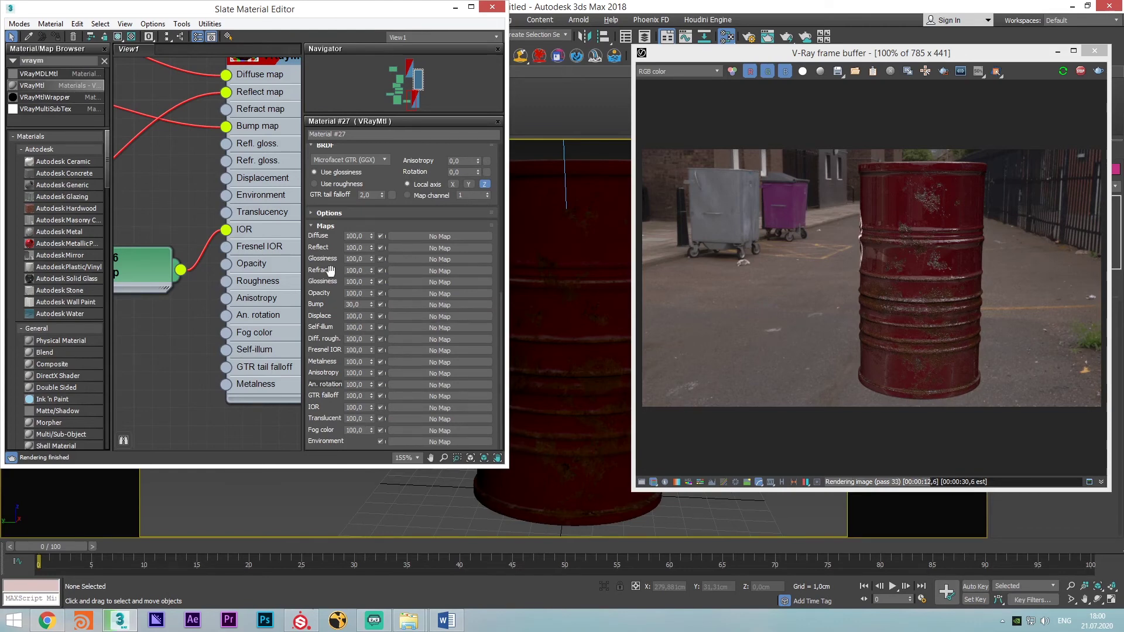
pyautogui.moveTo(332, 265)
pyautogui.mouseDown()
pyautogui.moveTo(333, 306)
pyautogui.moveTo(322, 264)
pyautogui.mouseUp()
pyautogui.doubleClick(267, 243)
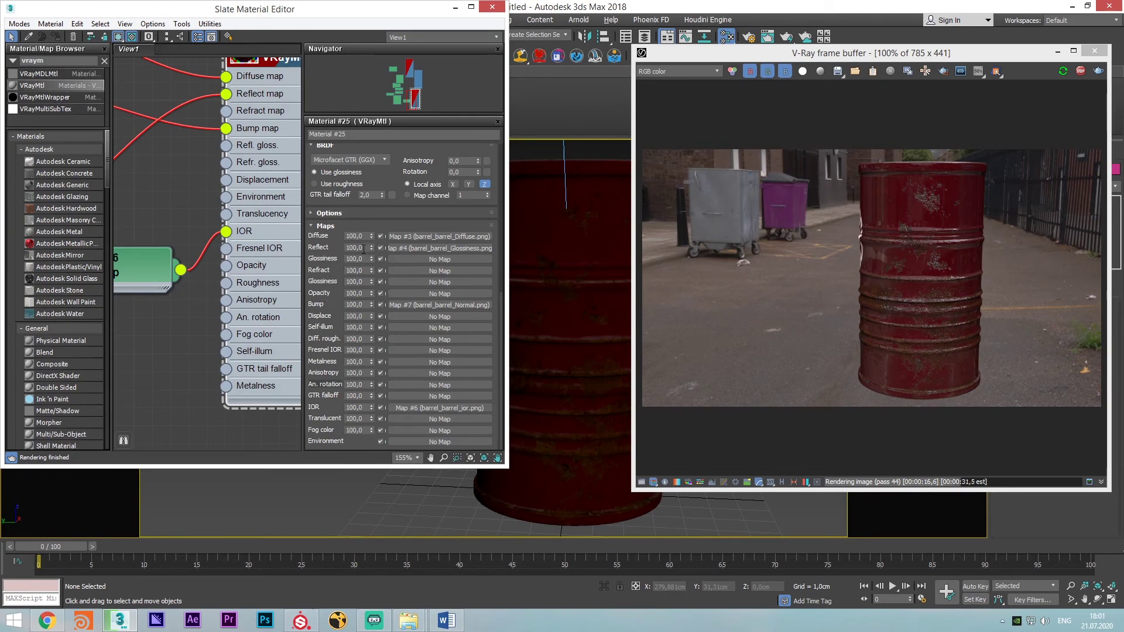
pyautogui.moveTo(364, 249); pyautogui.dragTo(327, 246)
pyautogui.doubleClick(365, 303)
# Set Material #25's IOR map amount to 50, 60, 70, 80 and finally 90, comparing the render at each value
pyautogui.moveTo(361, 407); pyautogui.dragTo(321, 400)
pyautogui.write('50')
pyautogui.press('Return')
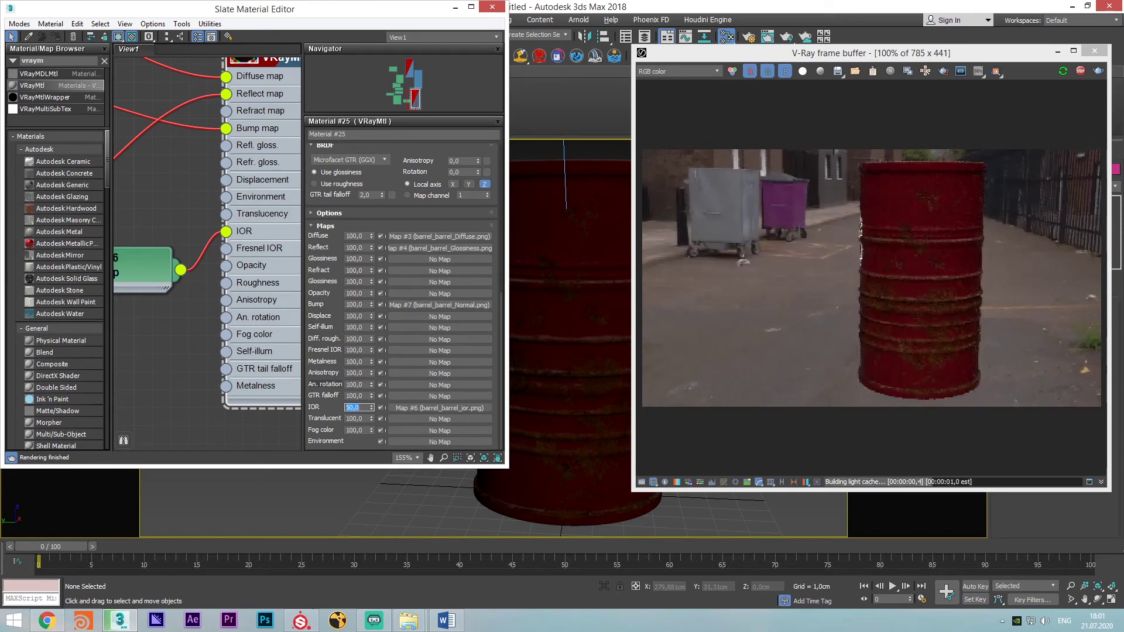
pyautogui.write('60')
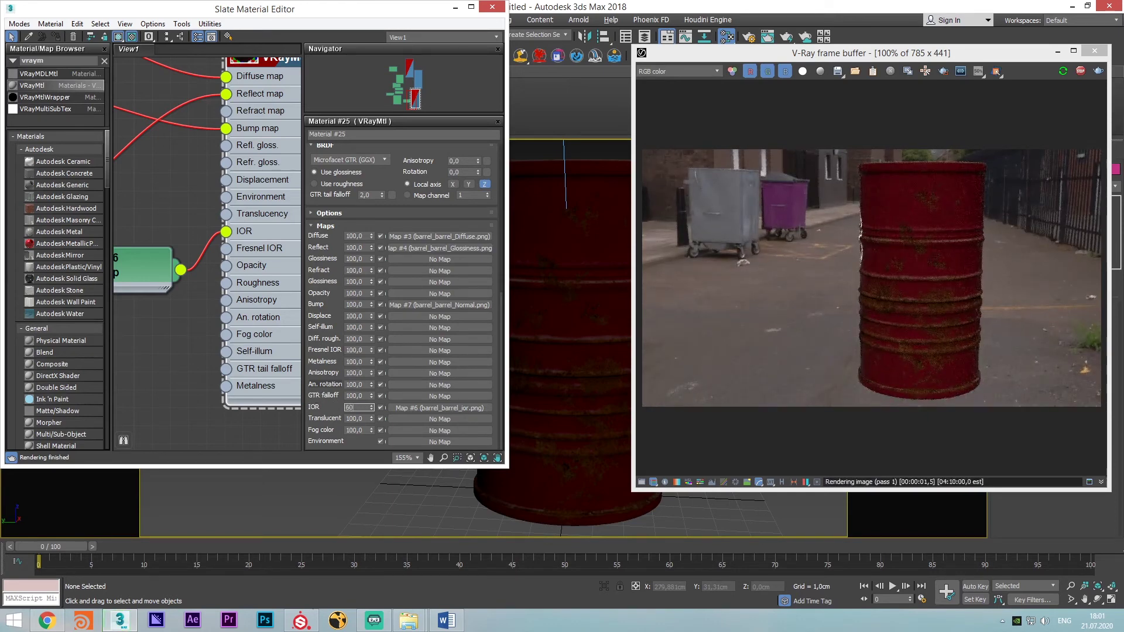
pyautogui.press('Return')
pyautogui.write('70')
pyautogui.press('Return')
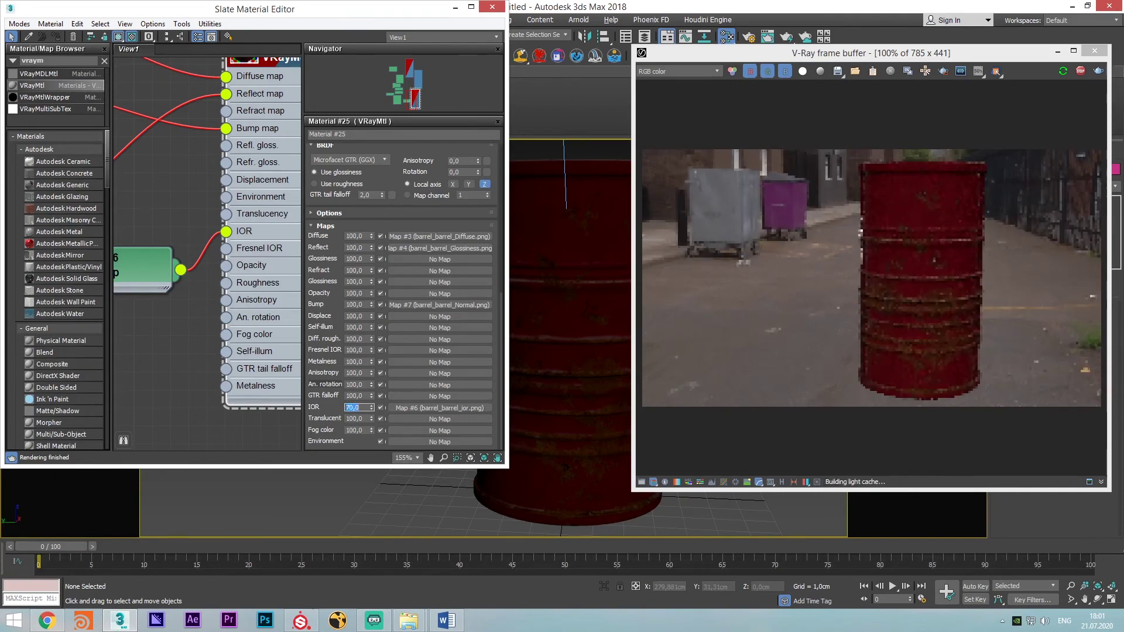
pyautogui.write('80')
pyautogui.press('Return')
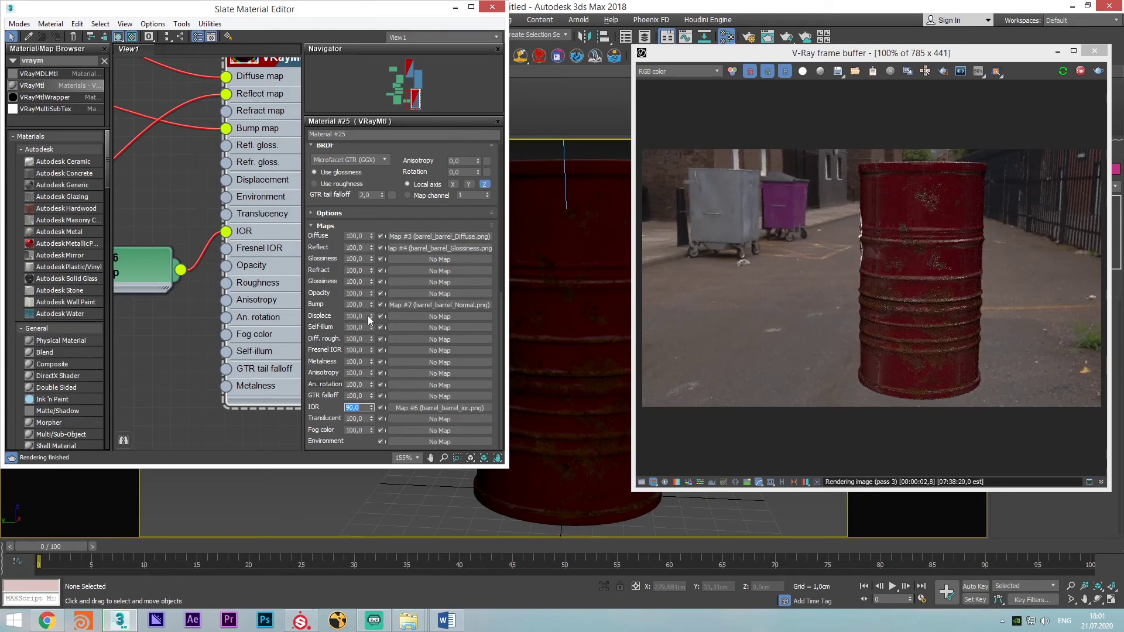
# Set Material #25's Reflect map amount to 90, and refine it to 95
pyautogui.scroll(1, 328, 301)
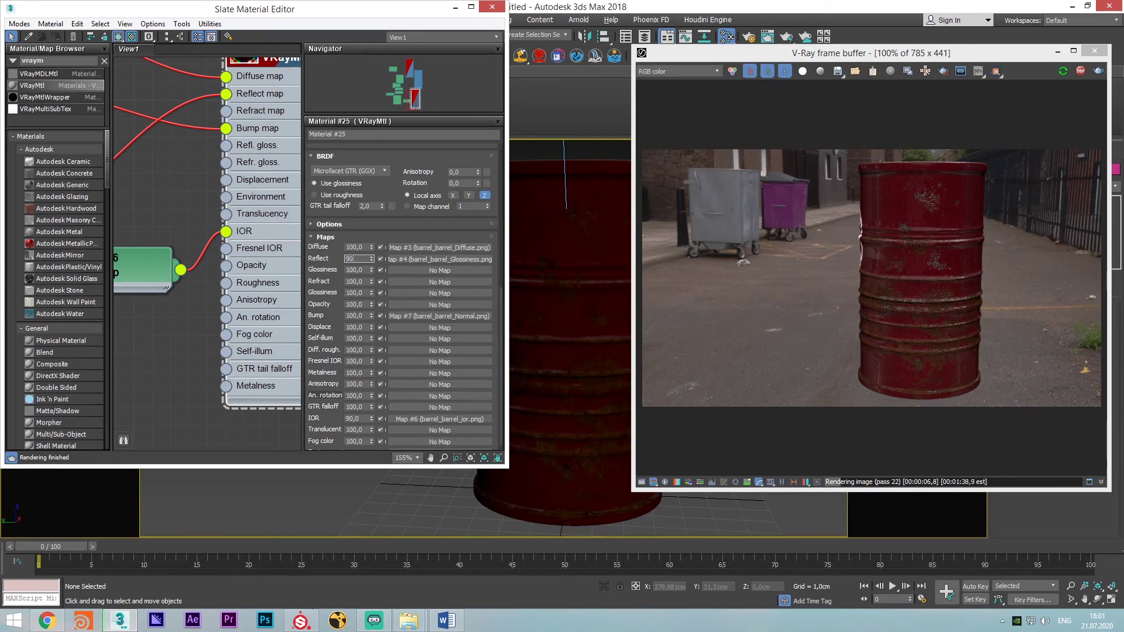
pyautogui.press('Return')
pyautogui.press('Return')
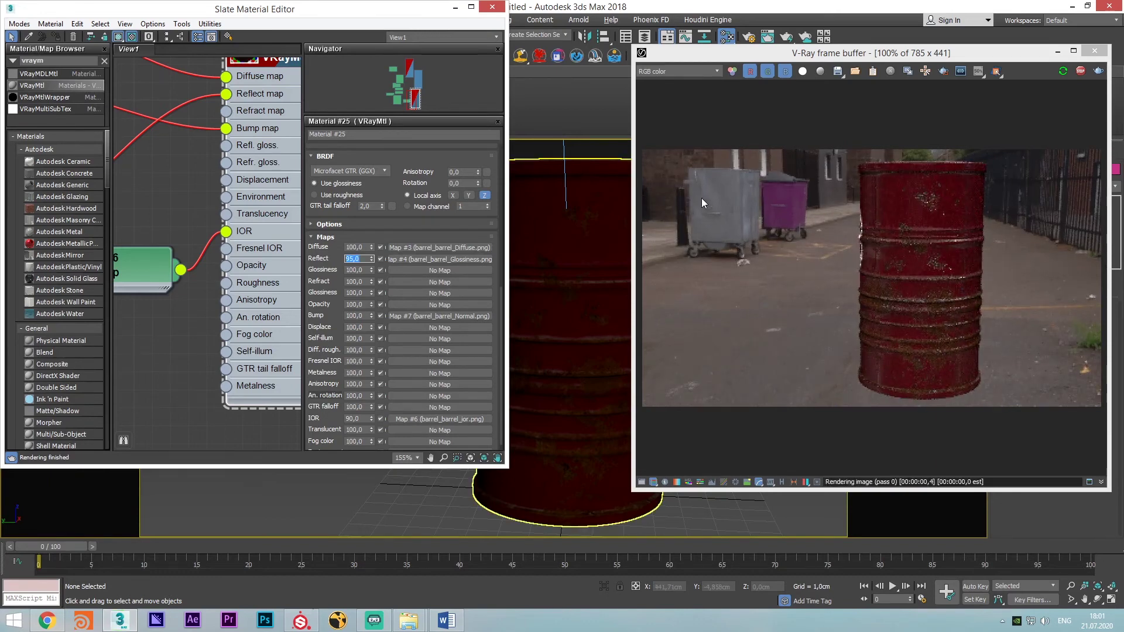
# Return to Material #25's basic parameters and restrict the interactive render to a region around the barrel's upper ribs
pyautogui.moveTo(309, 250); pyautogui.dragTo(336, 448)
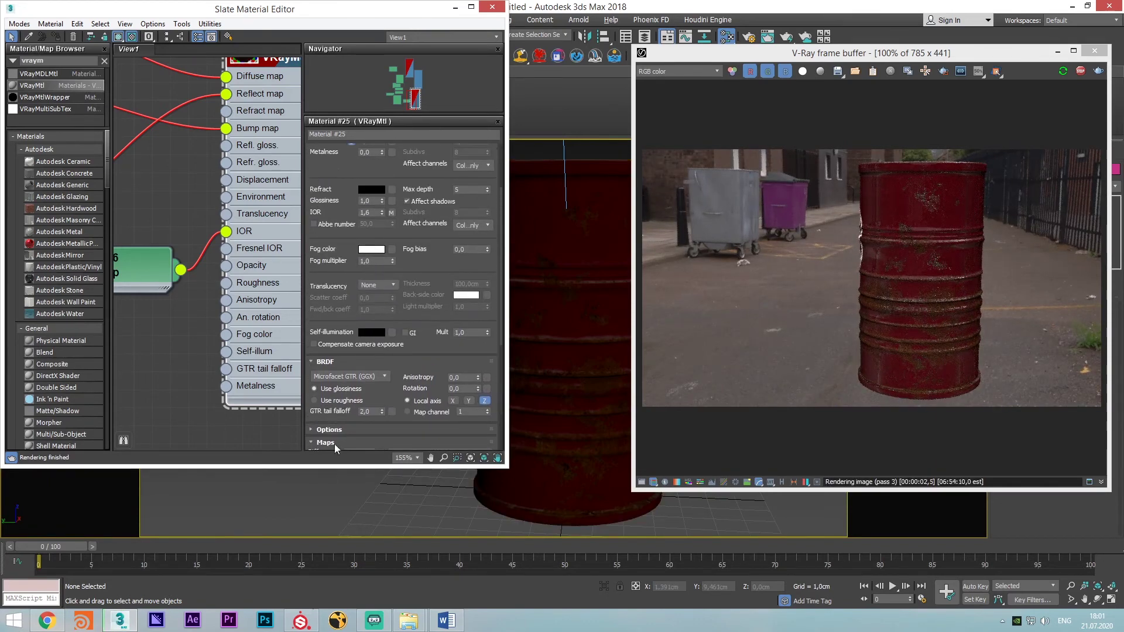
pyautogui.moveTo(326, 166); pyautogui.dragTo(321, 256)
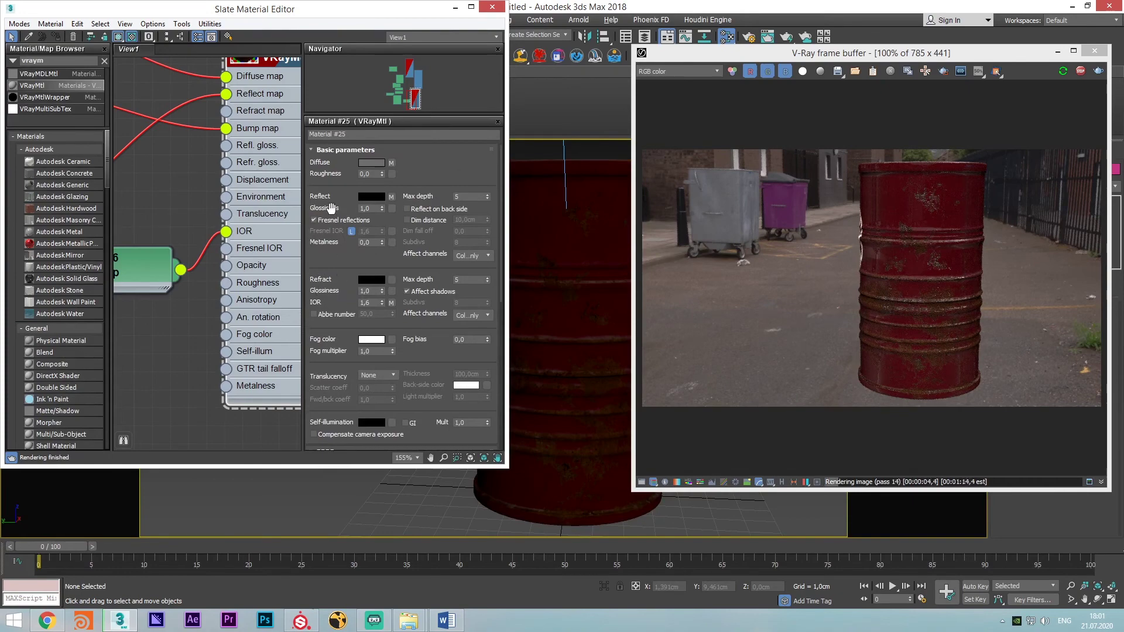
pyautogui.scroll(3, 902, 202)
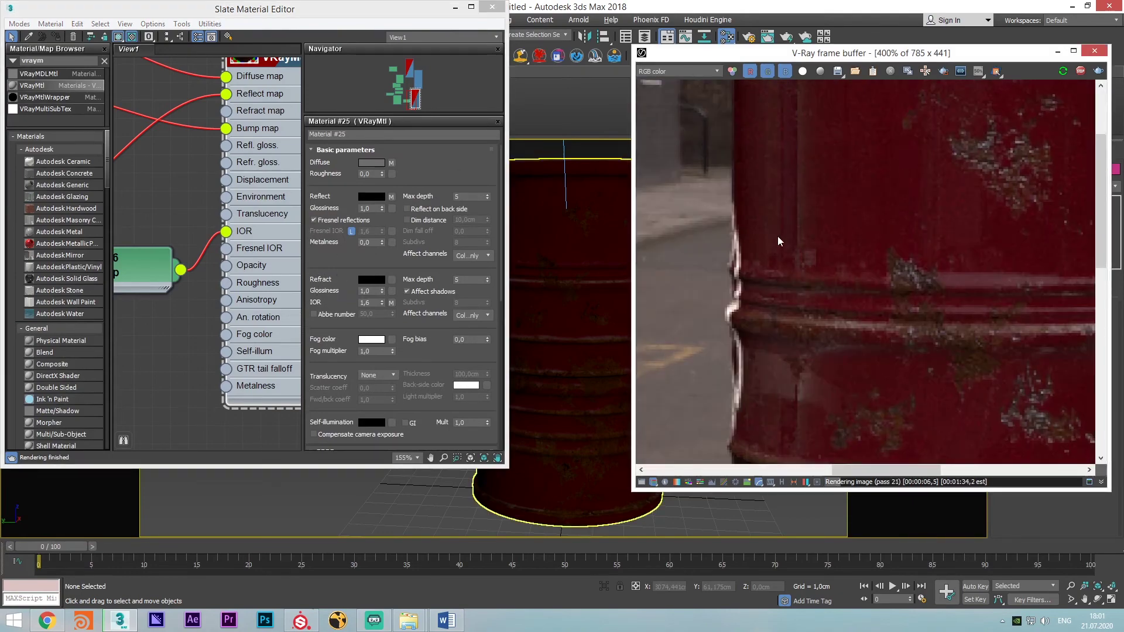
pyautogui.scroll(-1, 756, 213)
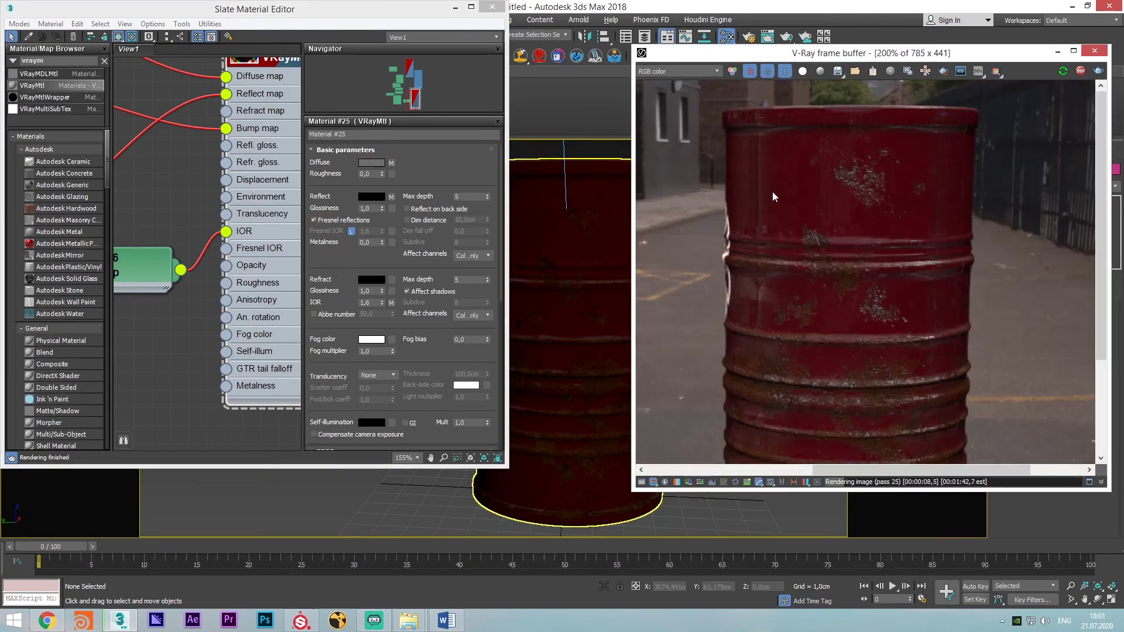
pyautogui.click(943, 71)
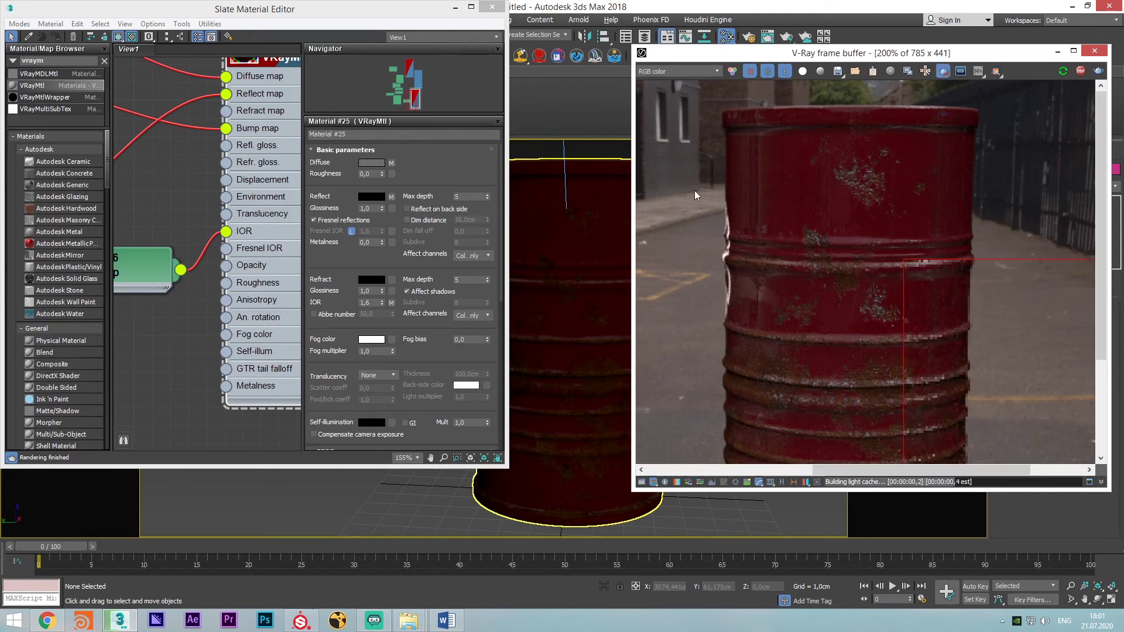
pyautogui.moveTo(694, 194); pyautogui.dragTo(981, 310)
pyautogui.scroll(1, 763, 247)
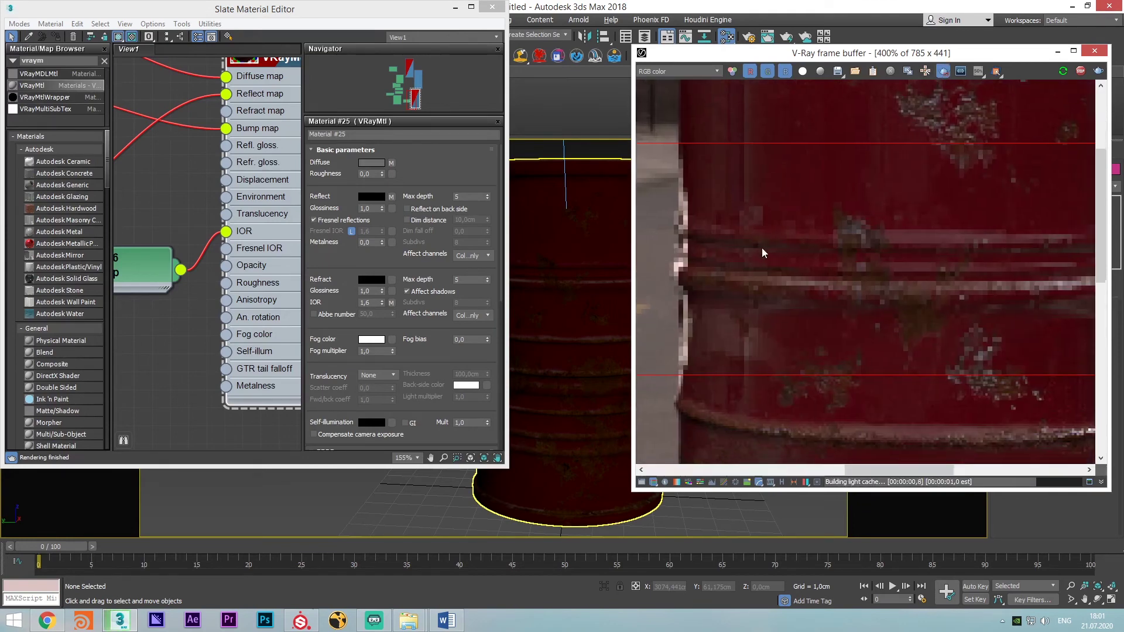
pyautogui.scroll(-1, 713, 266)
pyautogui.scroll(1, 741, 261)
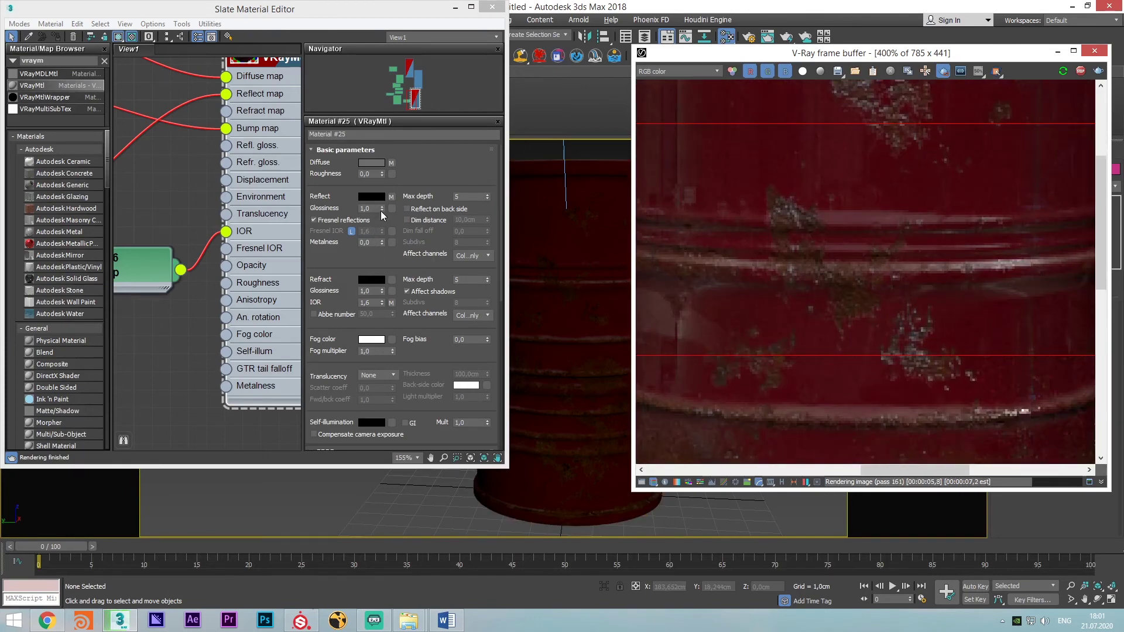
# Lower Material #25's reflection glossiness to 0.88 and inspect the highlights on the ribs and rust patches in the rendered region
pyautogui.moveTo(381, 209); pyautogui.dragTo(382, 216)
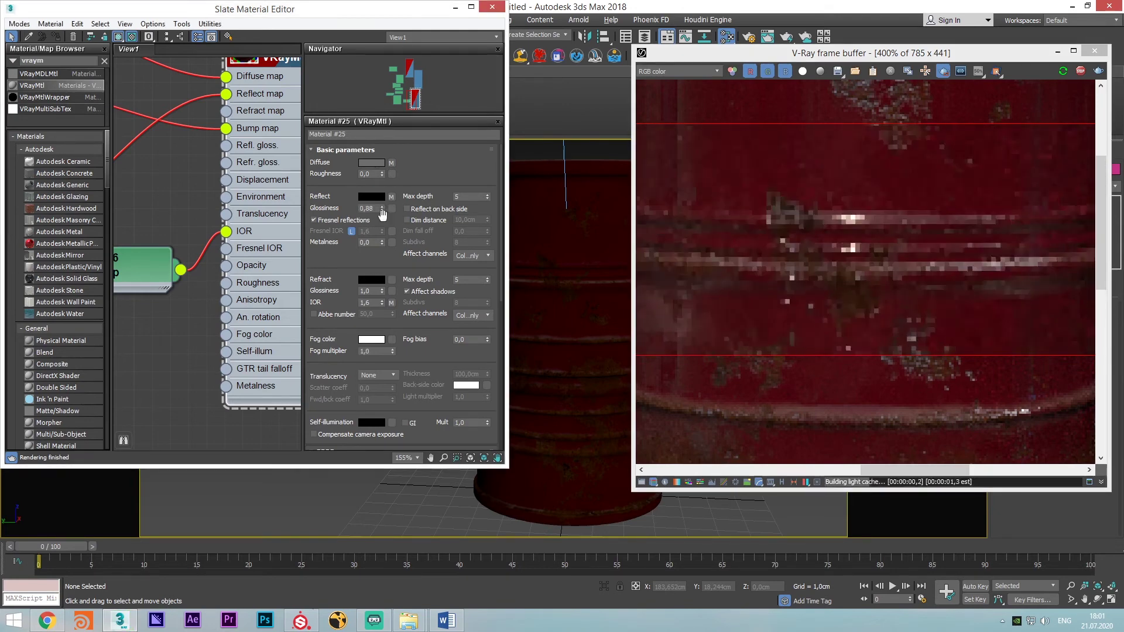
pyautogui.scroll(-2, 826, 215)
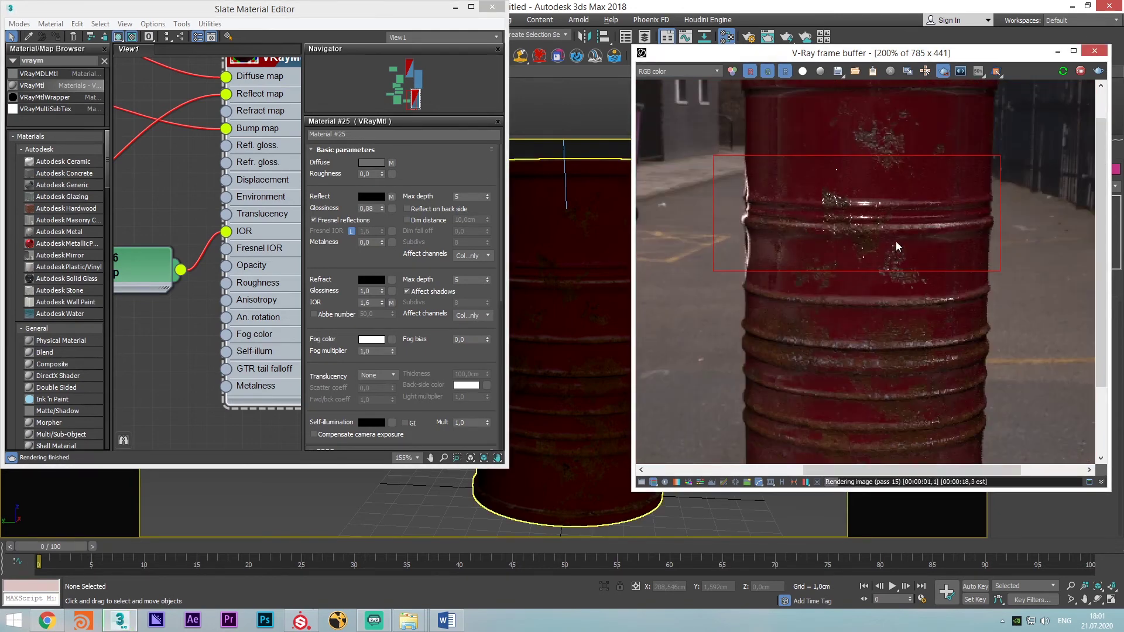
pyautogui.scroll(1, 825, 228)
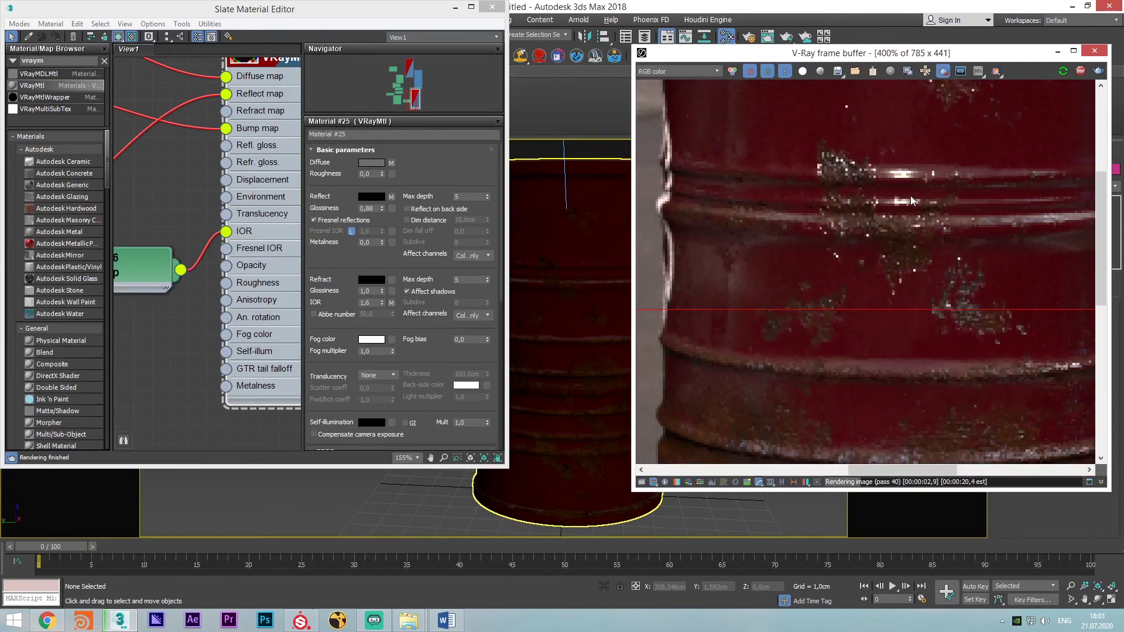
pyautogui.scroll(1, 830, 214)
pyautogui.scroll(-2, 995, 253)
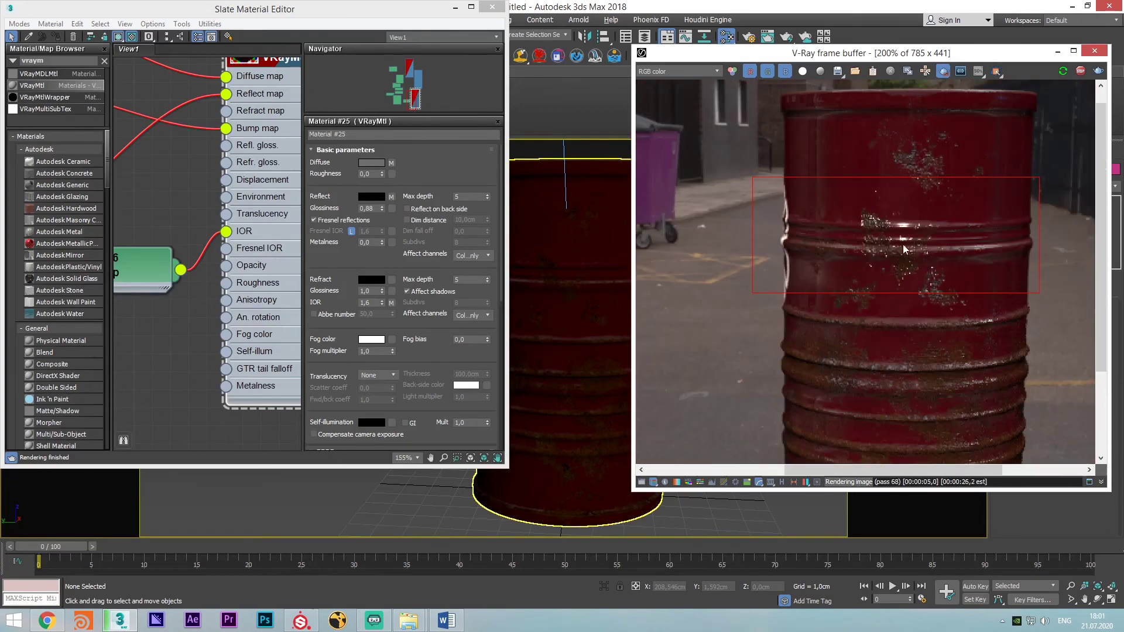
pyautogui.scroll(1, 890, 240)
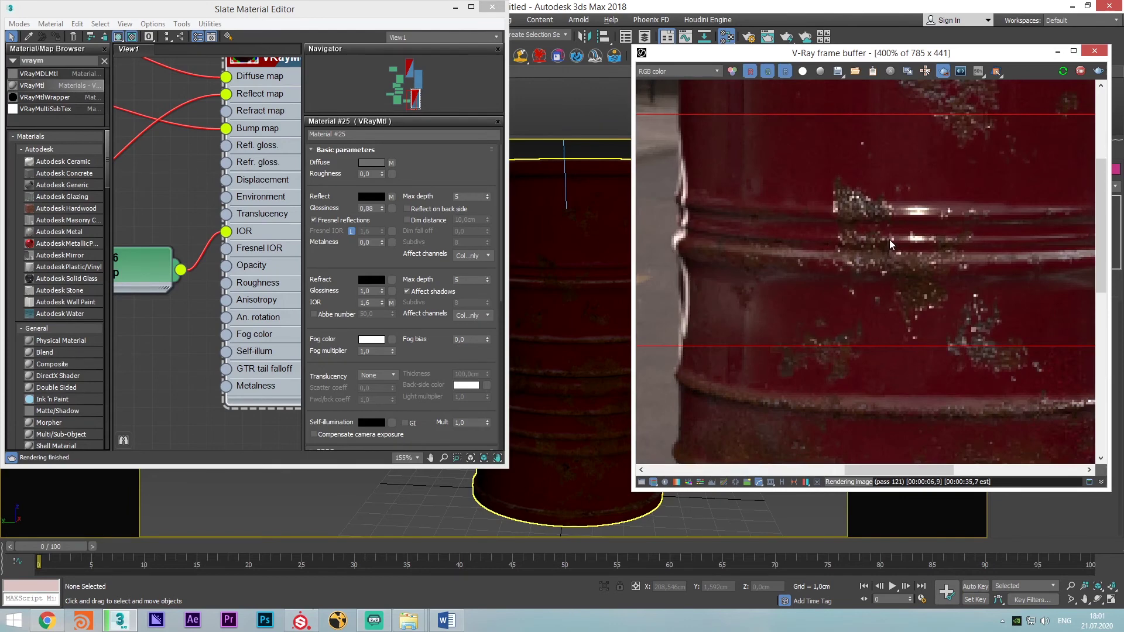
pyautogui.scroll(-1, 890, 240)
pyautogui.scroll(1, 886, 260)
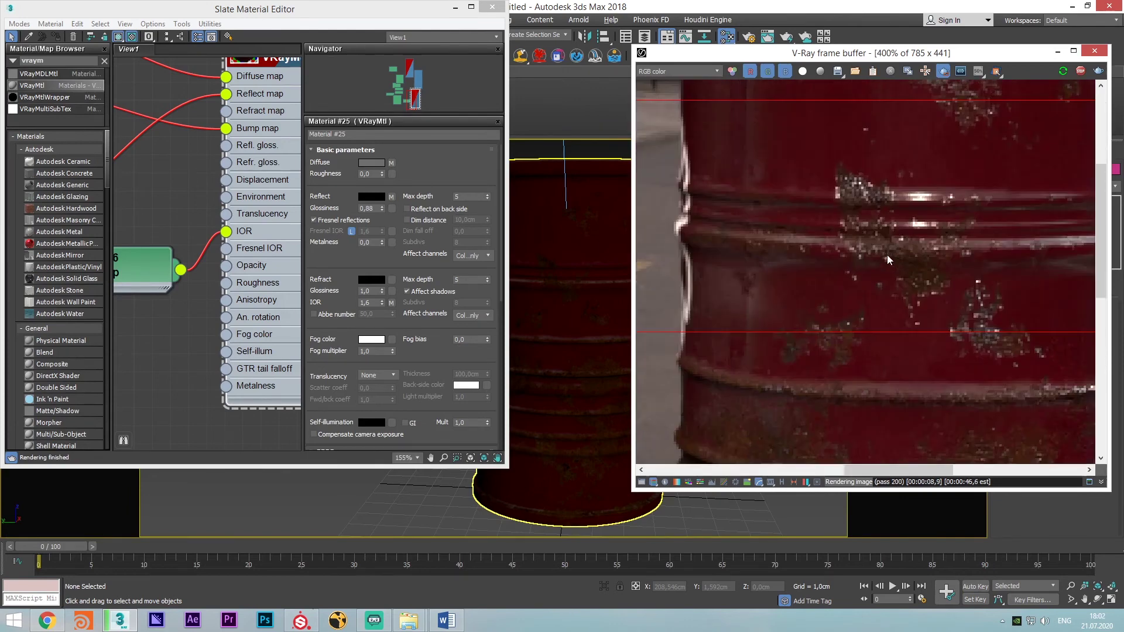
pyautogui.scroll(-1, 891, 257)
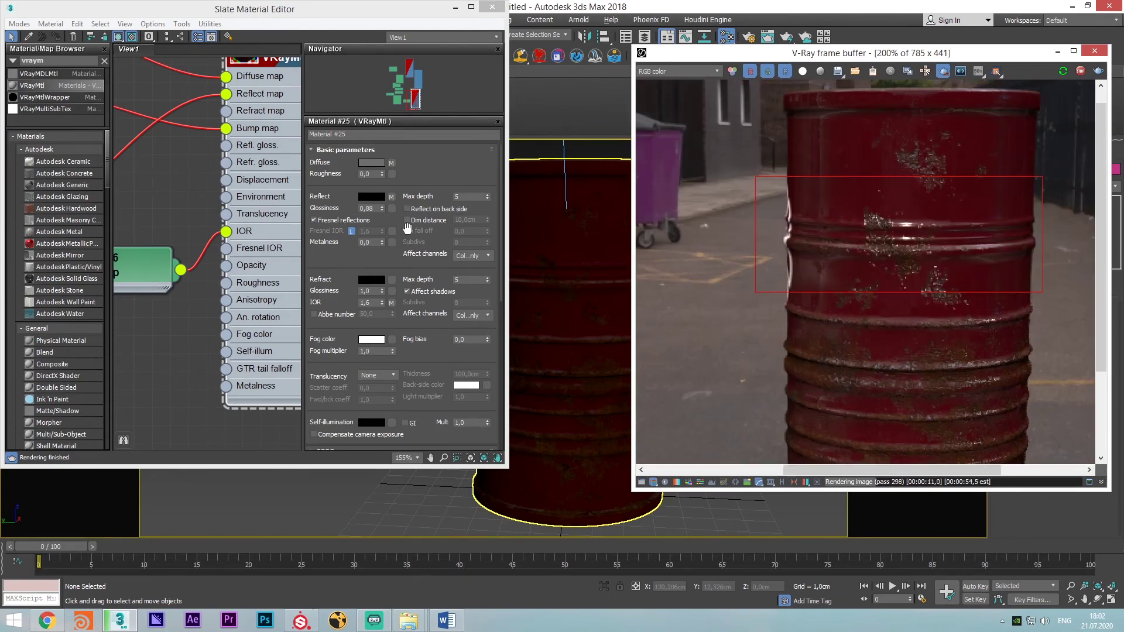
# Reduce Material #25's IOR map amount to 86
pyautogui.moveTo(349, 255); pyautogui.dragTo(416, 3)
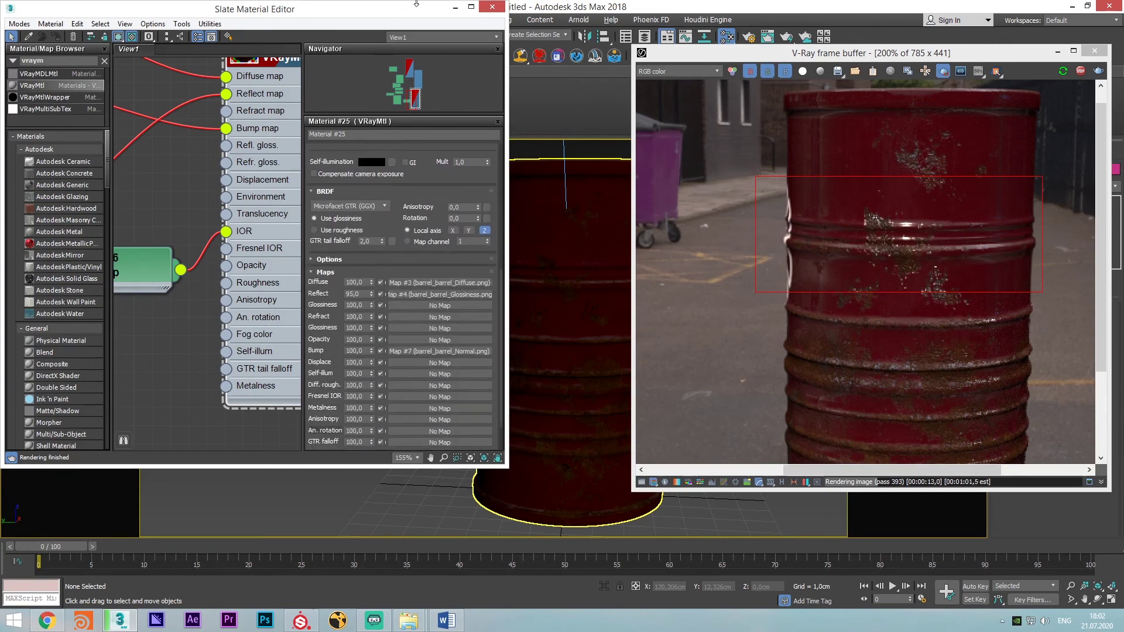
pyautogui.moveTo(324, 386); pyautogui.dragTo(327, 317)
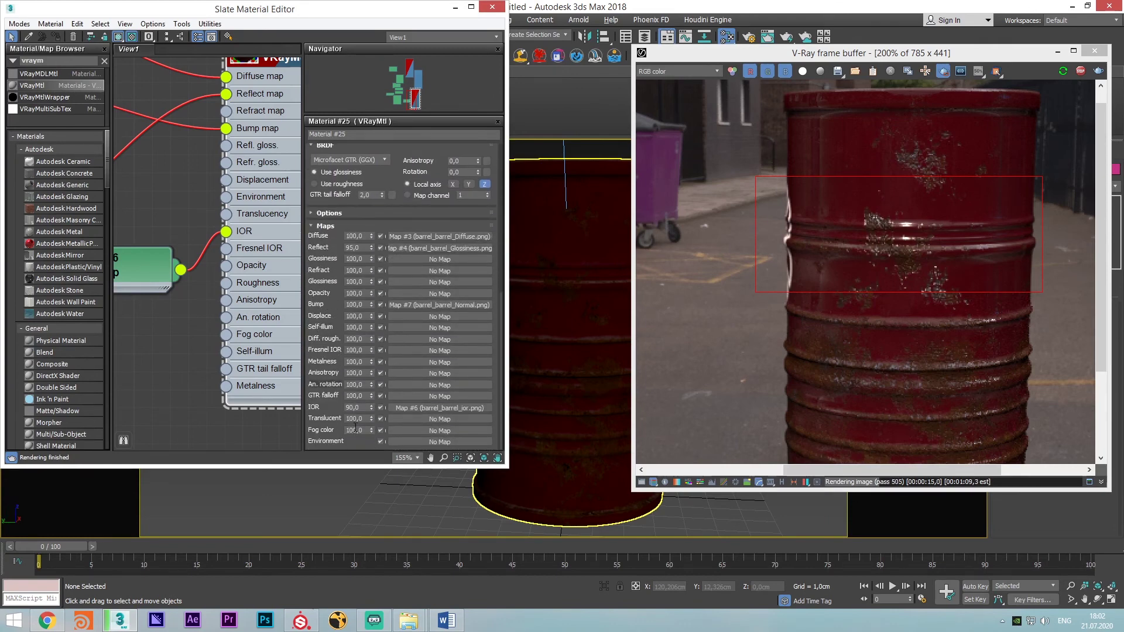
pyautogui.click(371, 409)
pyautogui.click(371, 409)
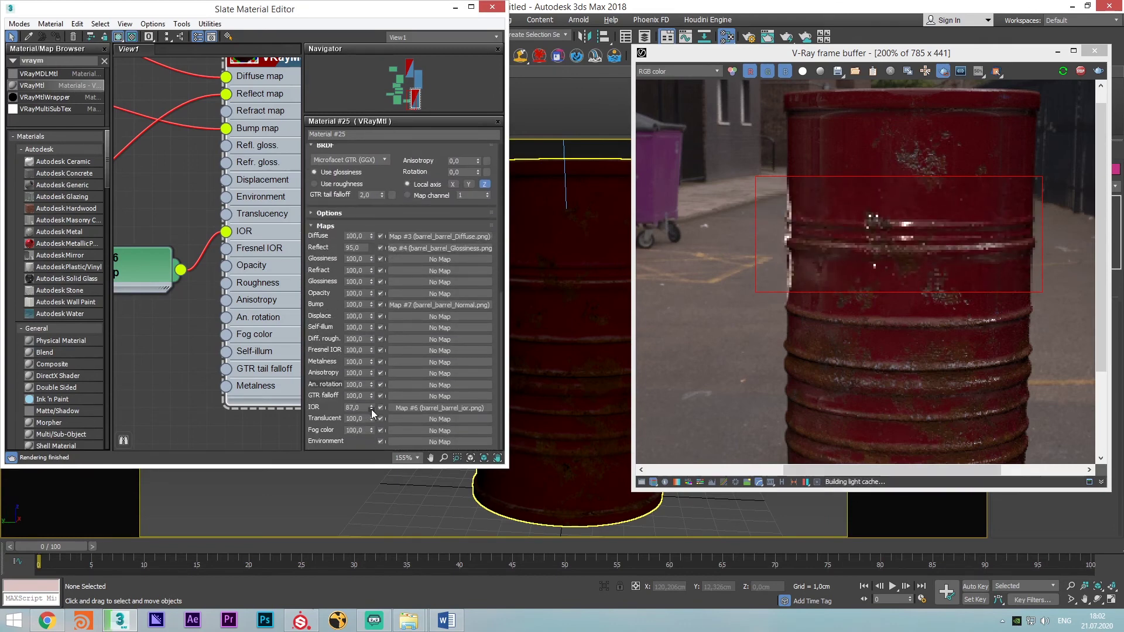
pyautogui.click(372, 410)
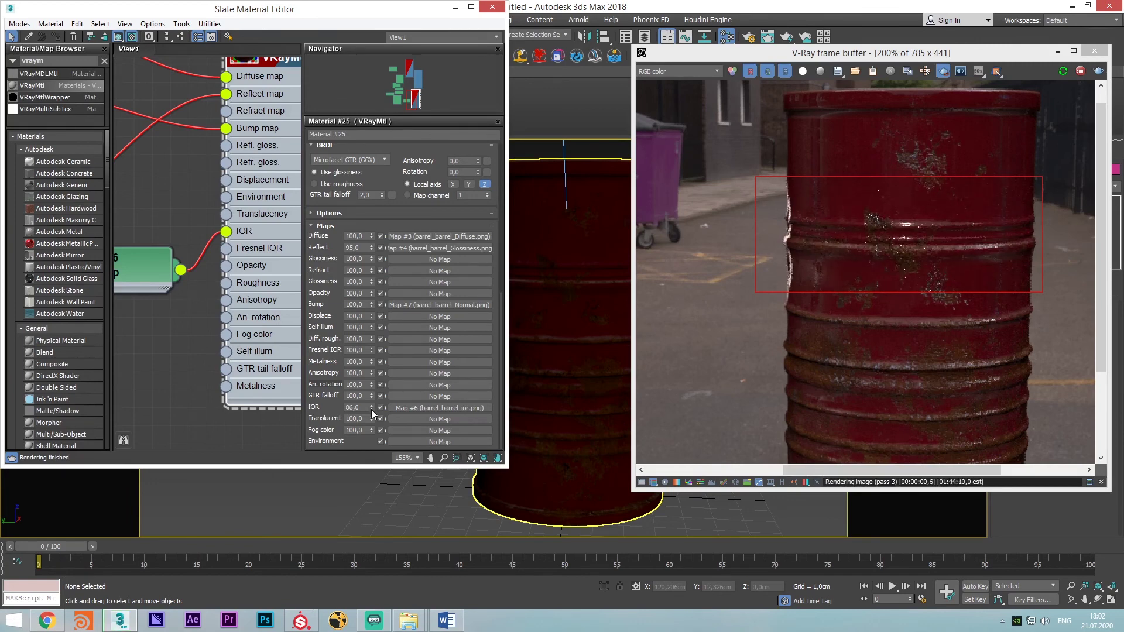
# Lower Material #25's IOR map amount to 72
pyautogui.moveTo(371, 410); pyautogui.dragTo(372, 413)
pyautogui.click(372, 410)
pyautogui.click(371, 410)
pyautogui.click(372, 409)
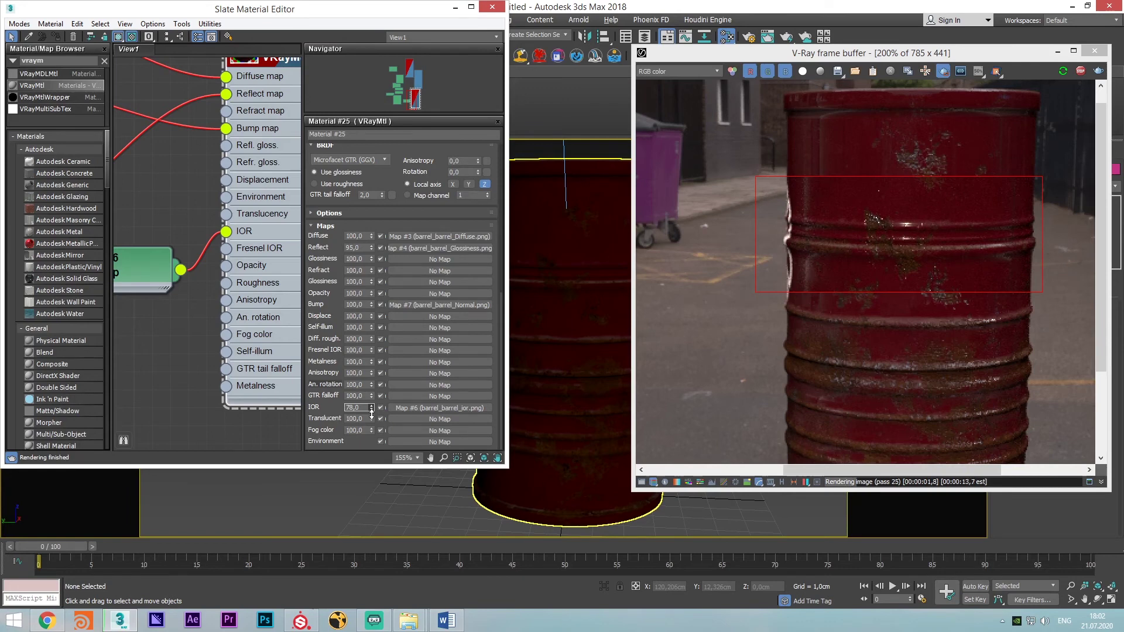
pyautogui.moveTo(372, 414); pyautogui.dragTo(373, 418)
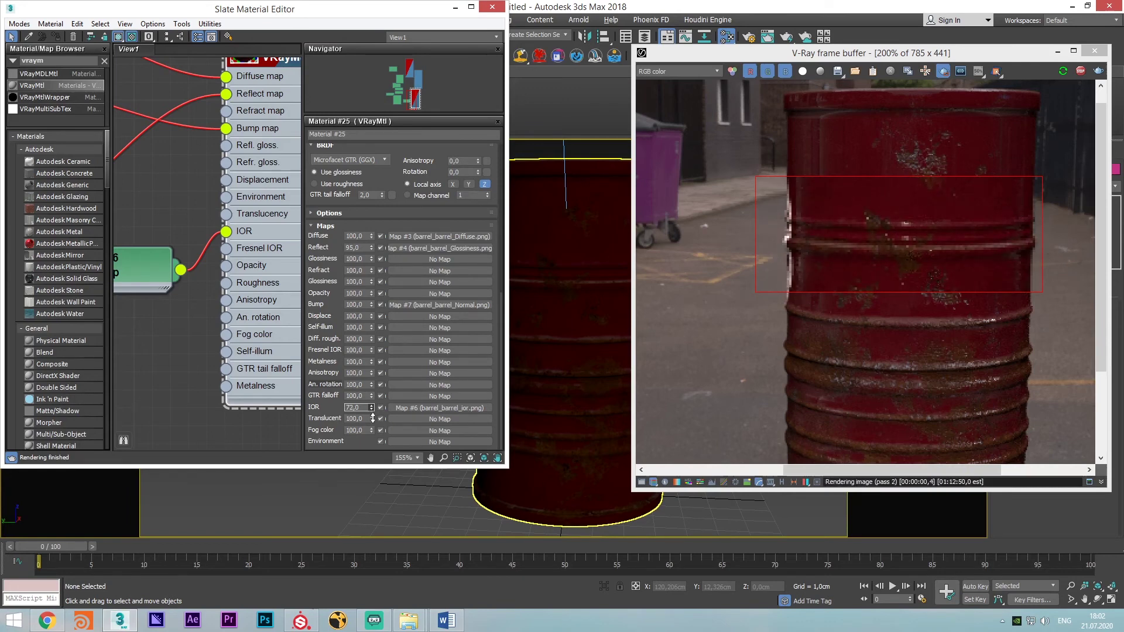
# Examine the highlights and rust patches on the barrel's upper ribs in the interactive render, both close up and in the full frame
pyautogui.scroll(2, 878, 226)
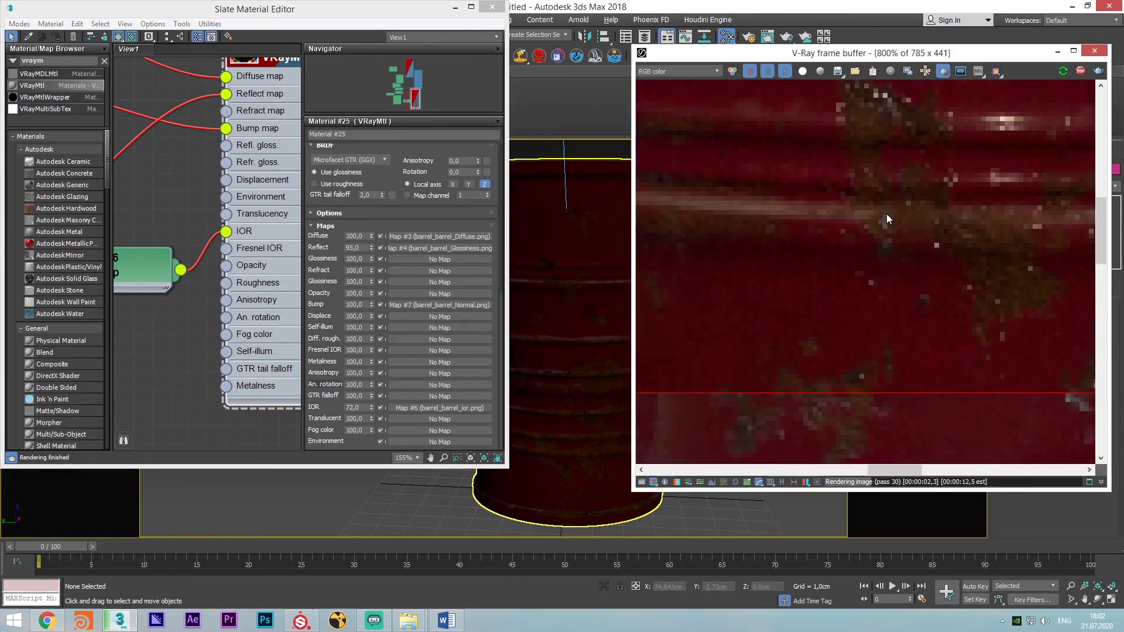
pyautogui.scroll(-1, 780, 234)
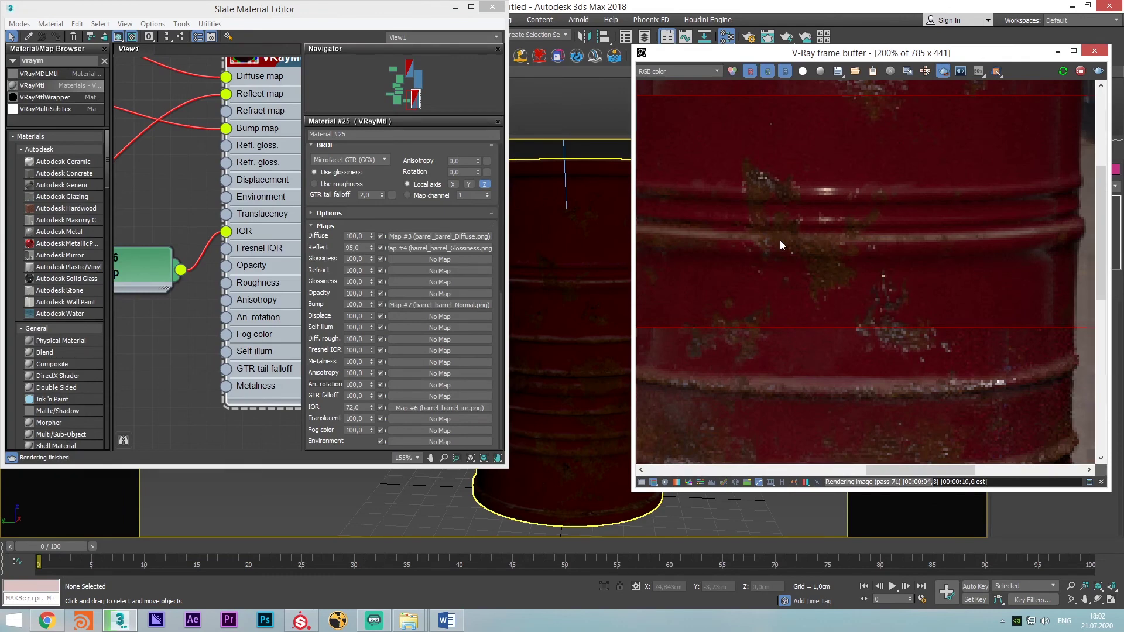
pyautogui.scroll(-1, 780, 240)
pyautogui.scroll(1, 779, 240)
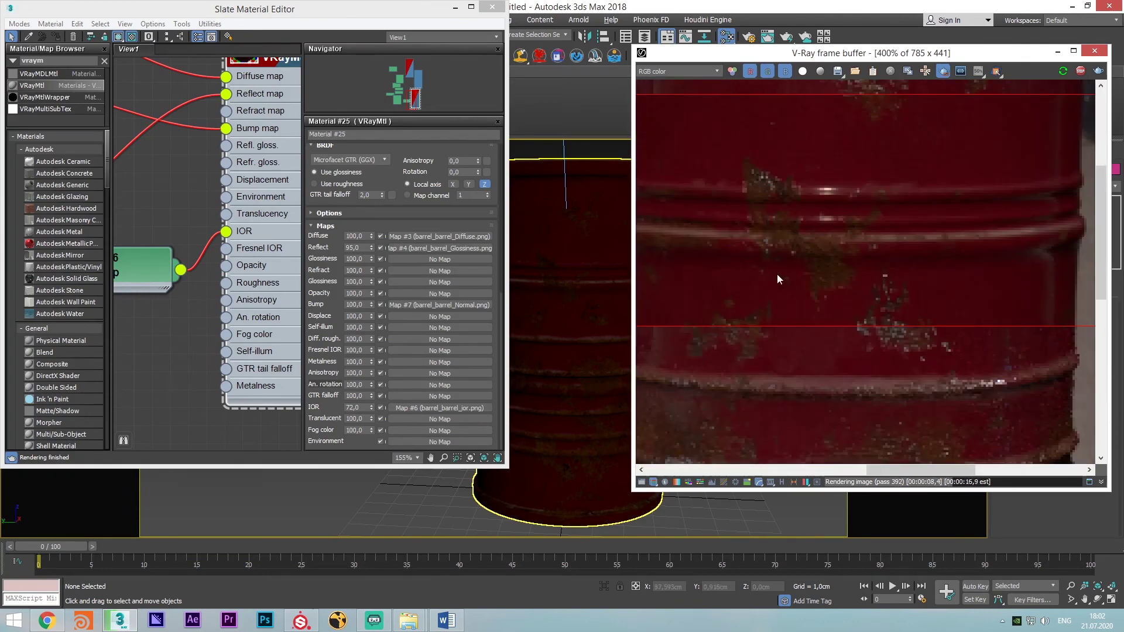
pyautogui.scroll(-1, 791, 224)
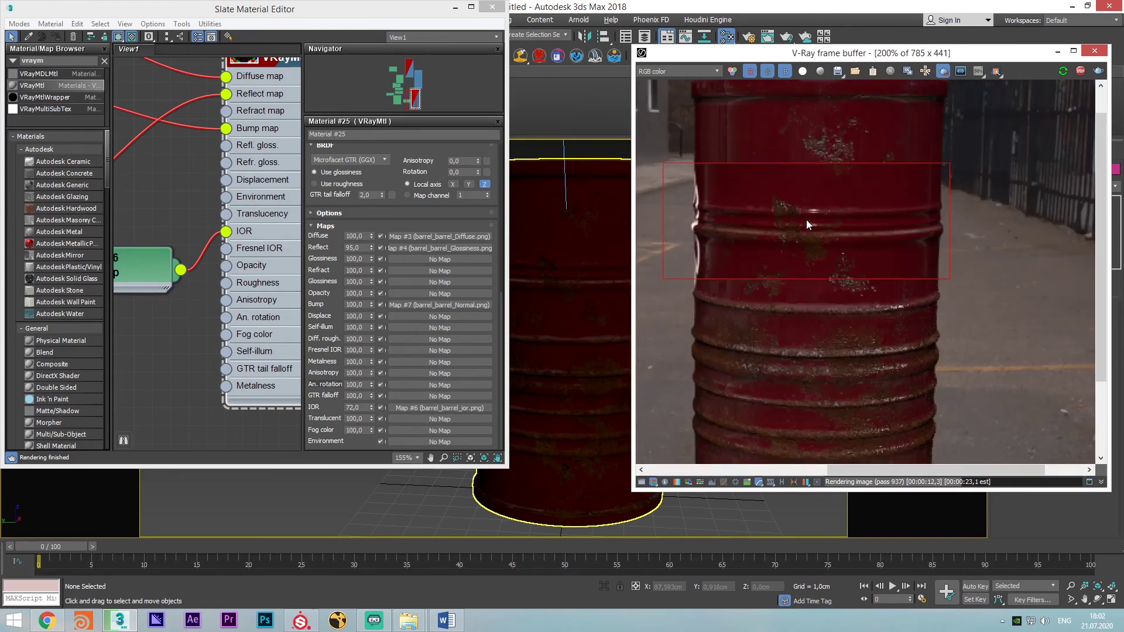
pyautogui.moveTo(713, 210); pyautogui.dragTo(745, 204, button='middle')
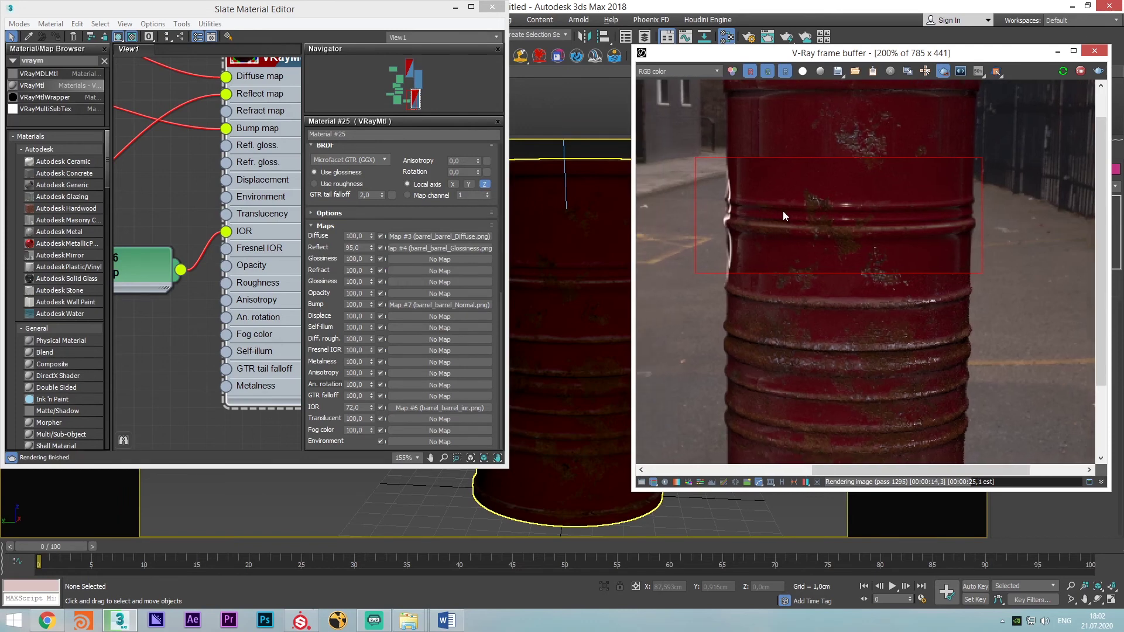
pyautogui.moveTo(819, 230); pyautogui.dragTo(815, 225, button='middle')
pyautogui.scroll(-2, 784, 228)
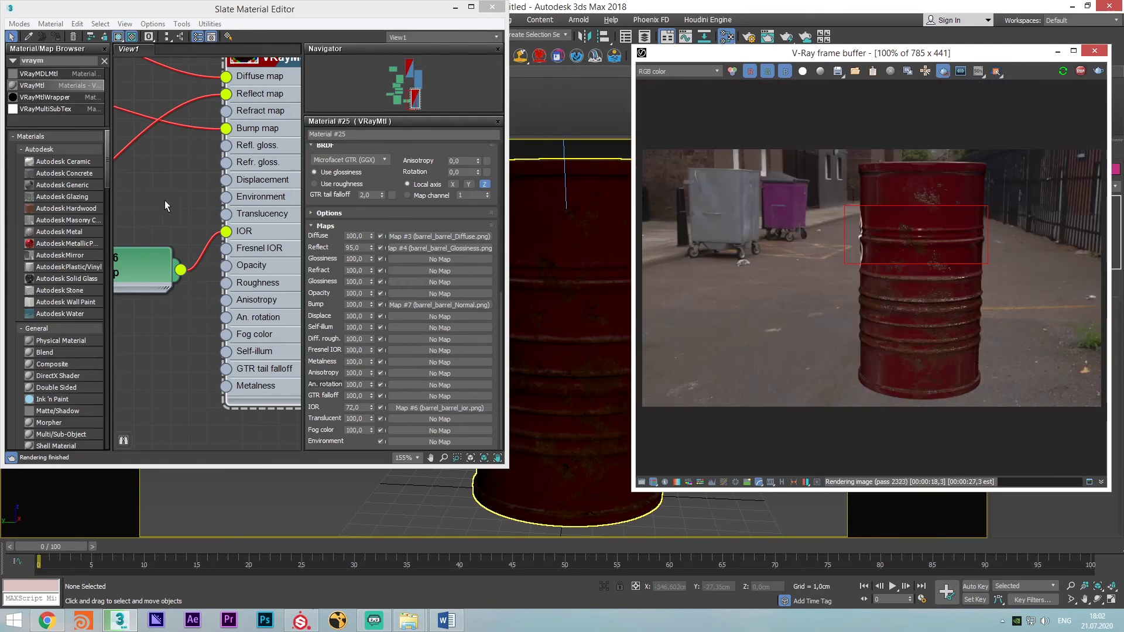
# Show the parameters of Map #5 (barrel_barrel_Height.png), stop the interactive render and turn off the region restriction
pyautogui.scroll(-2, 163, 228)
pyautogui.moveTo(163, 254); pyautogui.dragTo(328, 262, button='middle')
pyautogui.scroll(-2, 271, 273)
pyautogui.moveTo(258, 272); pyautogui.dragTo(292, 263, button='middle')
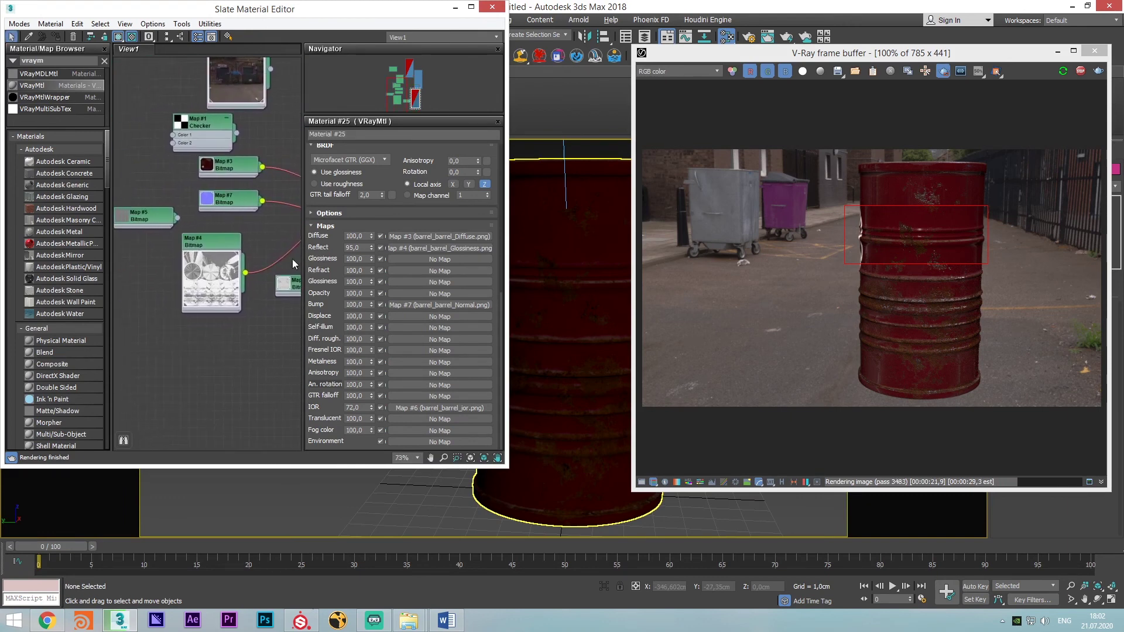
pyautogui.doubleClick(156, 221)
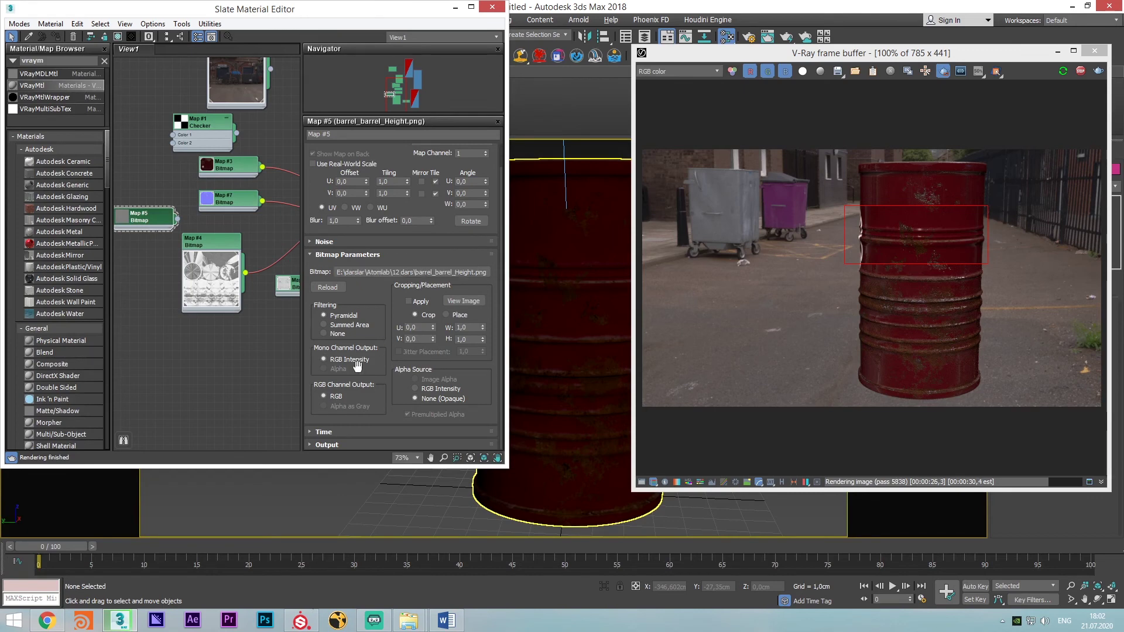
pyautogui.click(1080, 71)
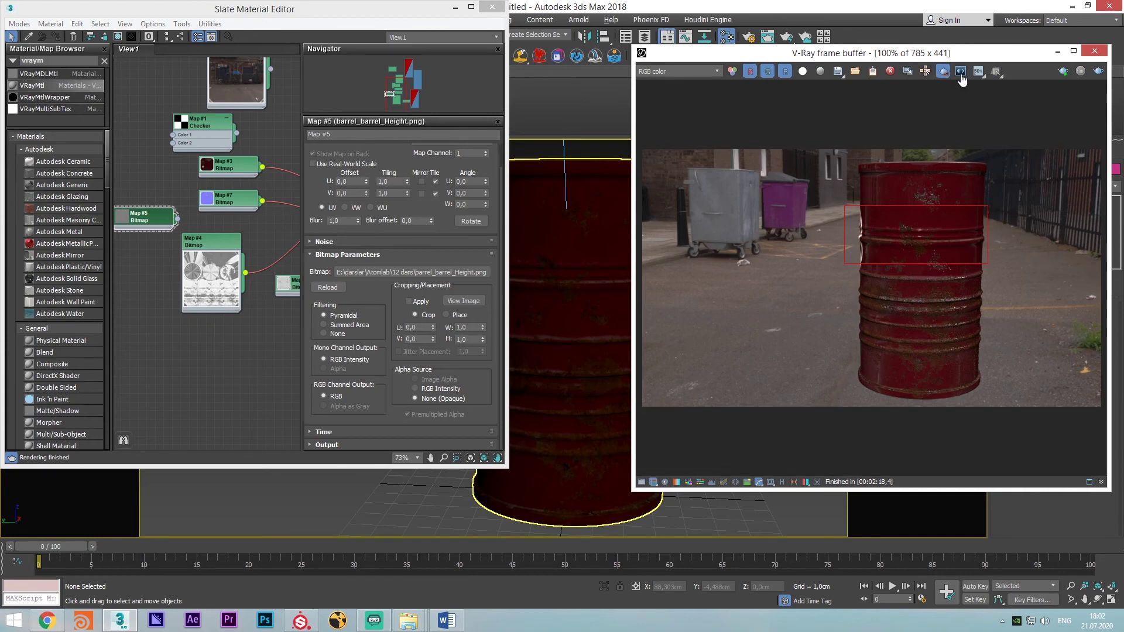
pyautogui.click(943, 70)
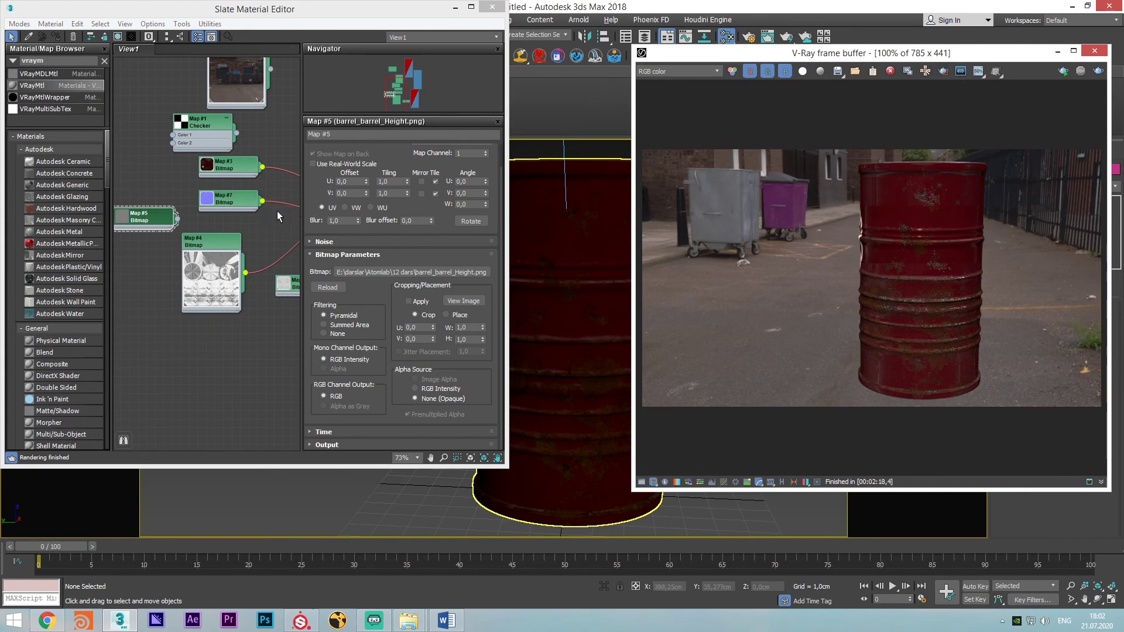
# Move the Map #5 height bitmap node closer to Material #25 and connect it to the material's Displacement input
pyautogui.moveTo(168, 225); pyautogui.dragTo(125, 220, button='middle')
pyautogui.scroll(-3, 124, 220)
pyautogui.moveTo(125, 215); pyautogui.dragTo(229, 155)
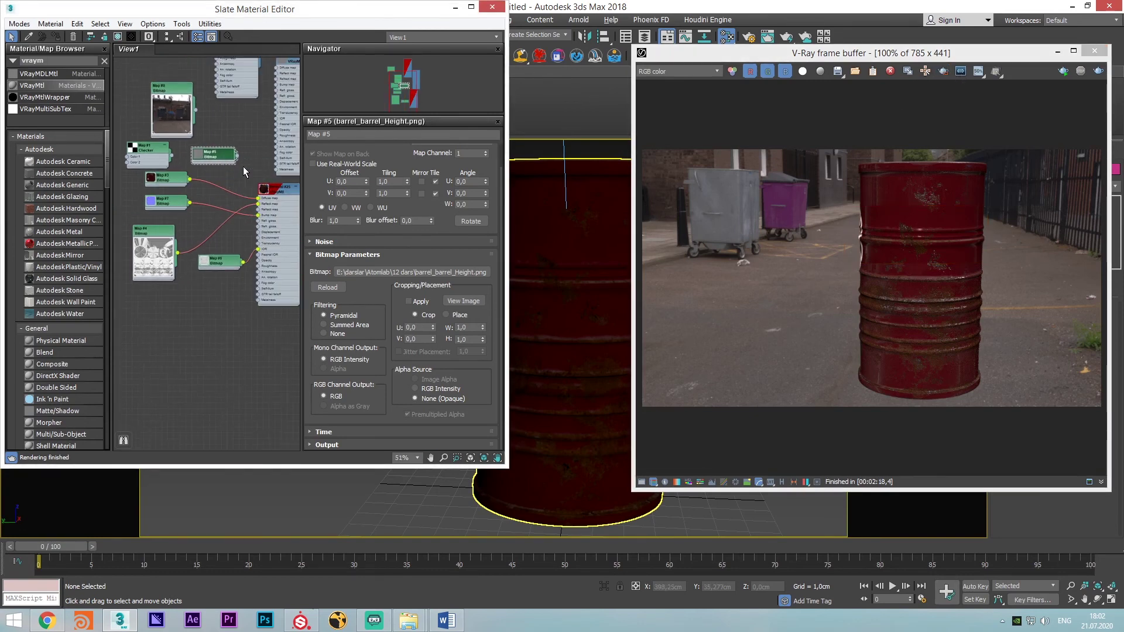
pyautogui.scroll(5, 278, 194)
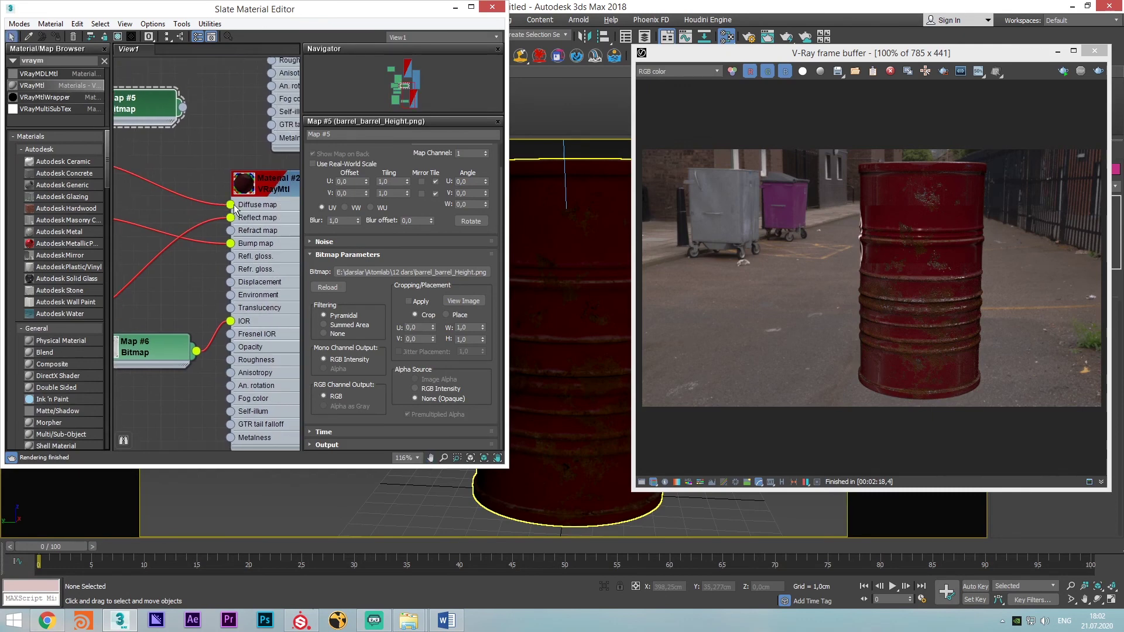
pyautogui.moveTo(183, 108); pyautogui.dragTo(233, 283)
# Set Material #25's Displace map amount to 20 and run a production render with the frame buffer beside the material editor
pyautogui.doubleClick(275, 308)
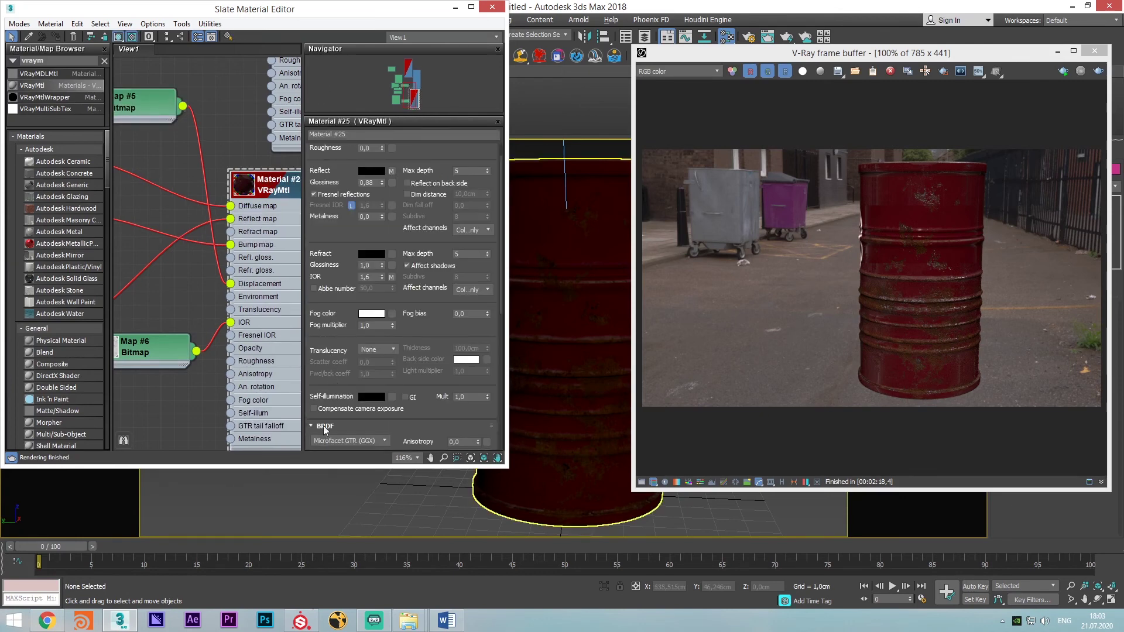
pyautogui.moveTo(325, 427); pyautogui.dragTo(348, 42)
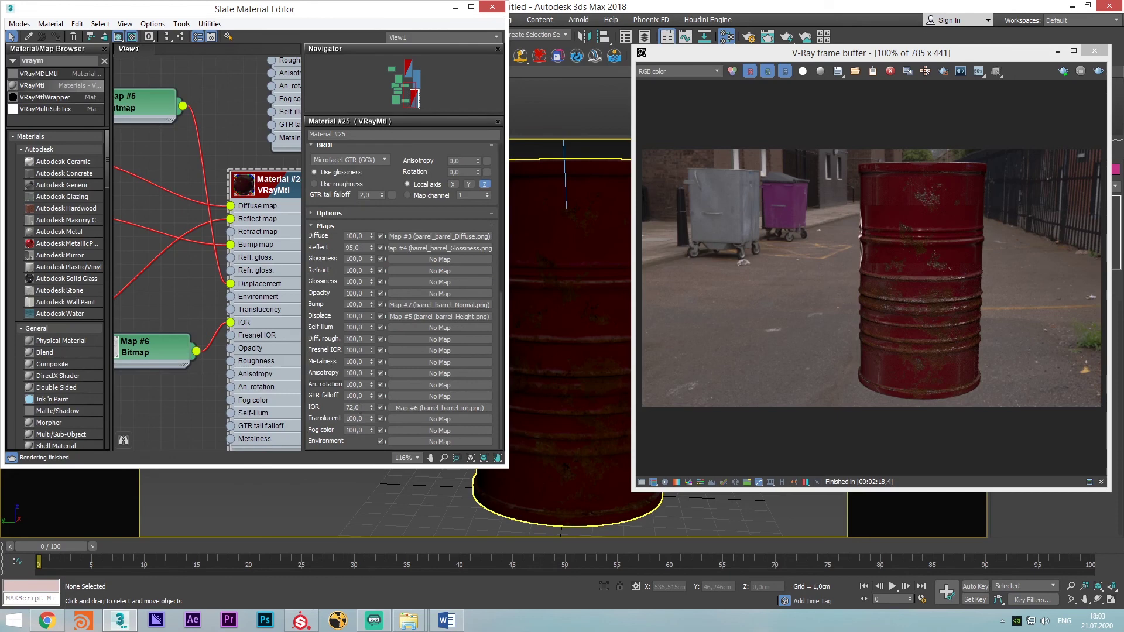
pyautogui.doubleClick(354, 316)
pyautogui.click(1062, 71)
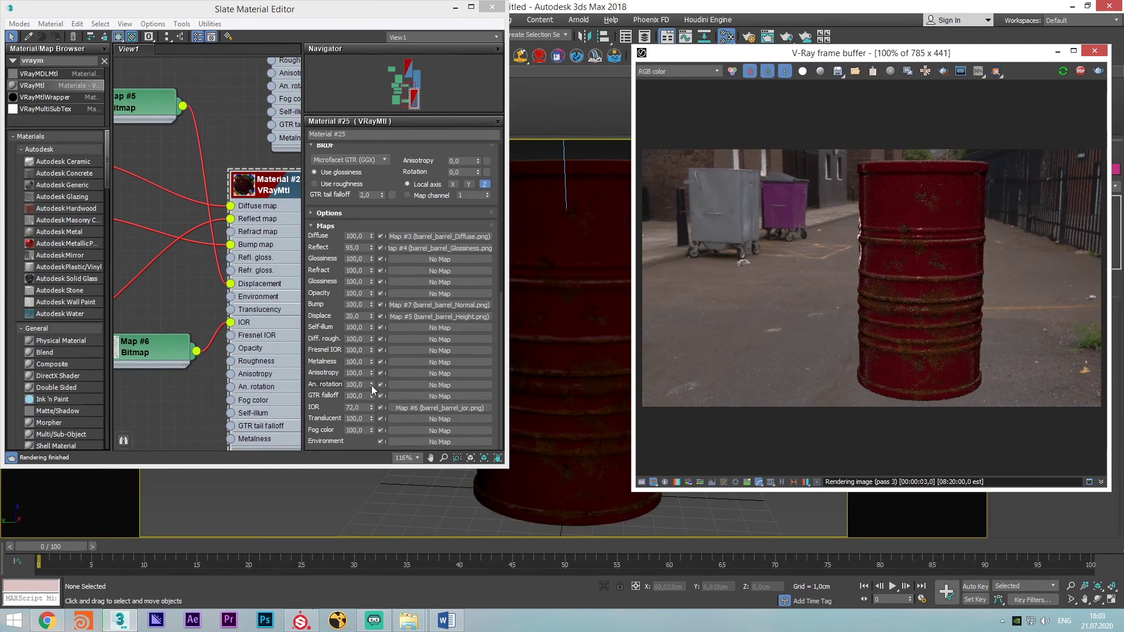
pyautogui.click(1097, 72)
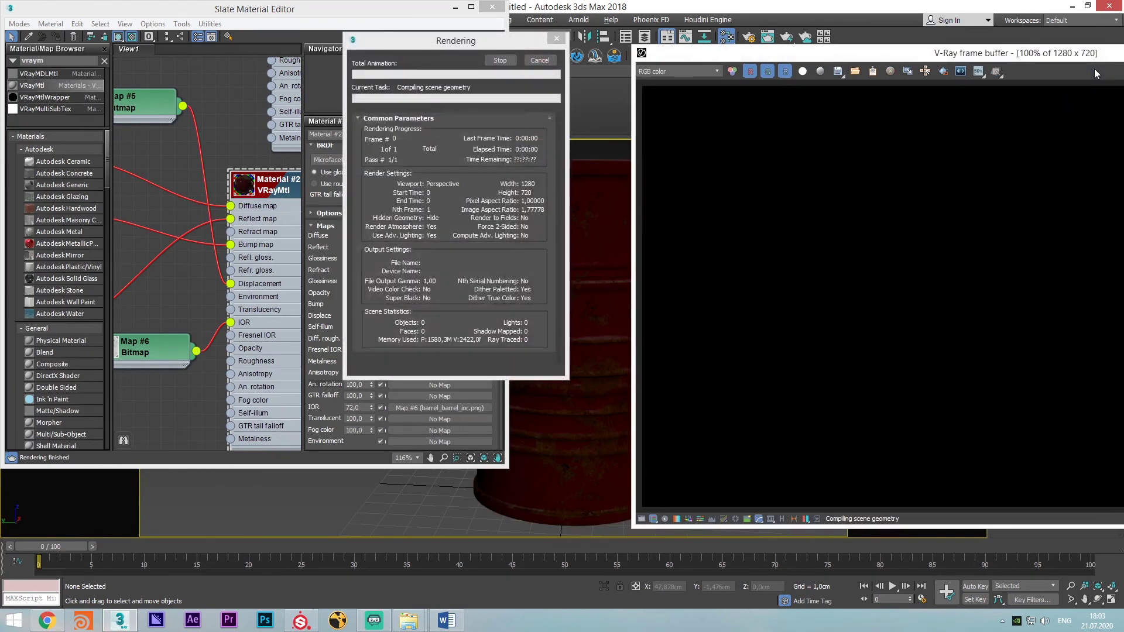
pyautogui.moveTo(938, 60); pyautogui.dragTo(630, 115)
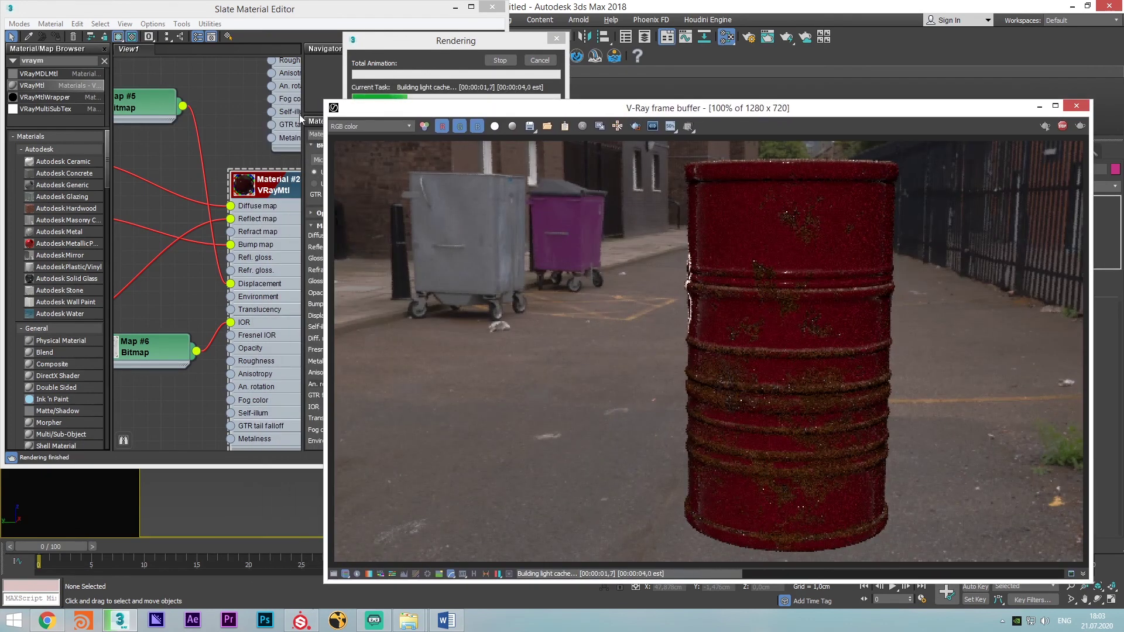
pyautogui.moveTo(326, 100); pyautogui.dragTo(510, 144)
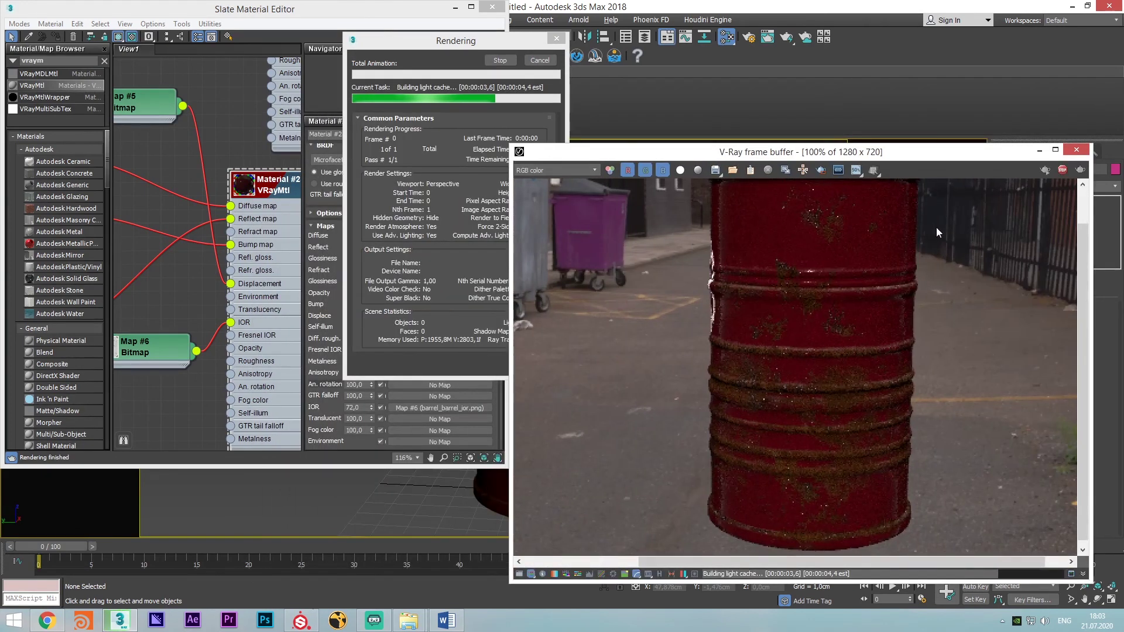
# Set Material #25's Displace map amount to 50 and run the production render again
pyautogui.moveTo(267, 310); pyautogui.dragTo(221, 264, button='middle')
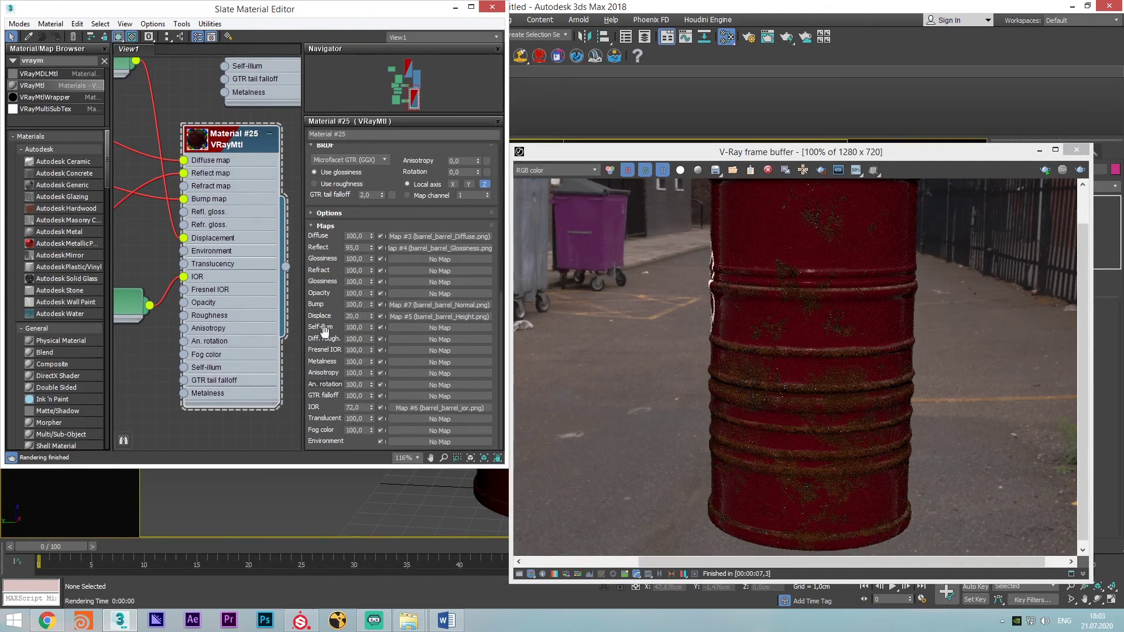
pyautogui.click(362, 315)
pyautogui.write('50')
pyautogui.press('Return')
pyautogui.click(1074, 173)
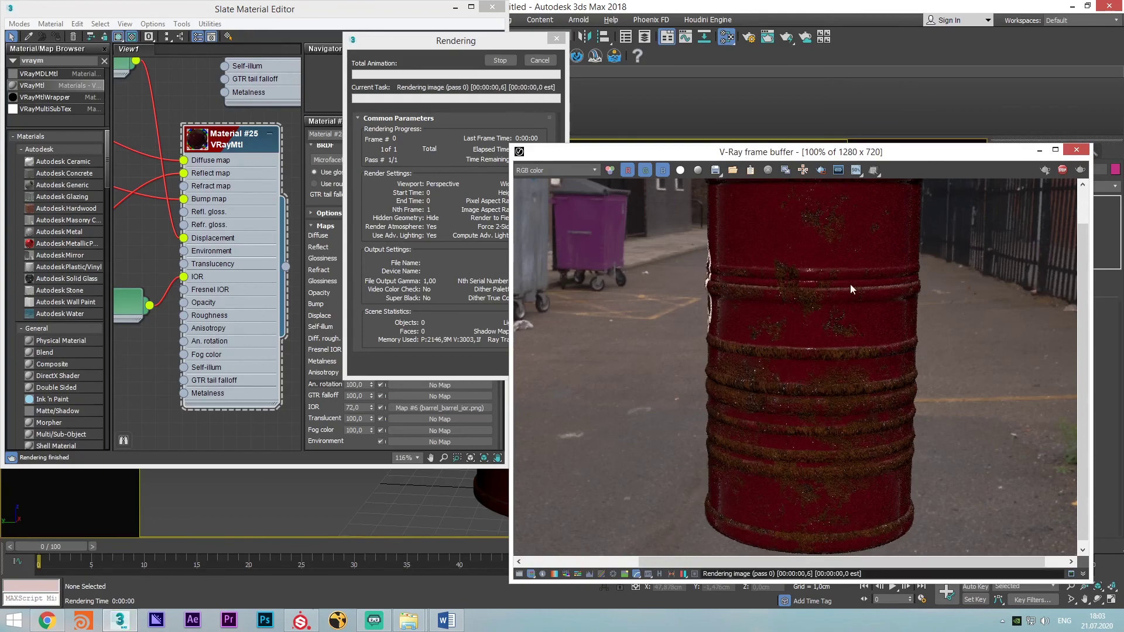
# Examine the displacement on the barrel's rusty ribs and surface in the production render
pyautogui.moveTo(756, 290); pyautogui.dragTo(728, 366, button='middle')
pyautogui.scroll(-1, 744, 310)
pyautogui.scroll(1, 855, 373)
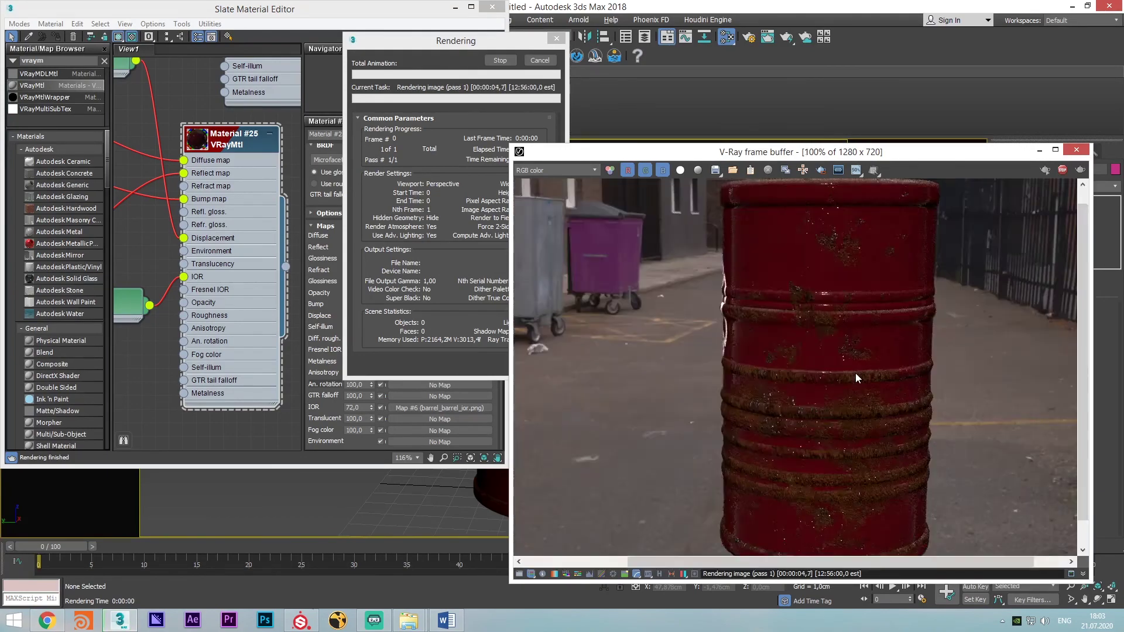
pyautogui.scroll(1, 855, 377)
pyautogui.scroll(-1, 799, 349)
pyautogui.scroll(1, 756, 382)
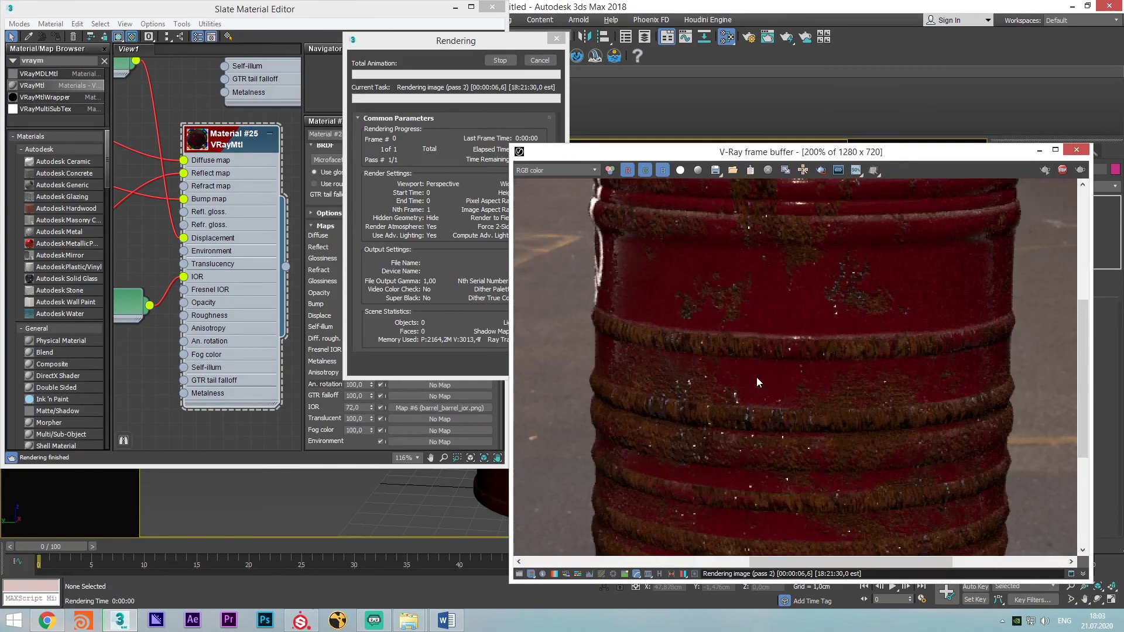
pyautogui.scroll(-1, 733, 359)
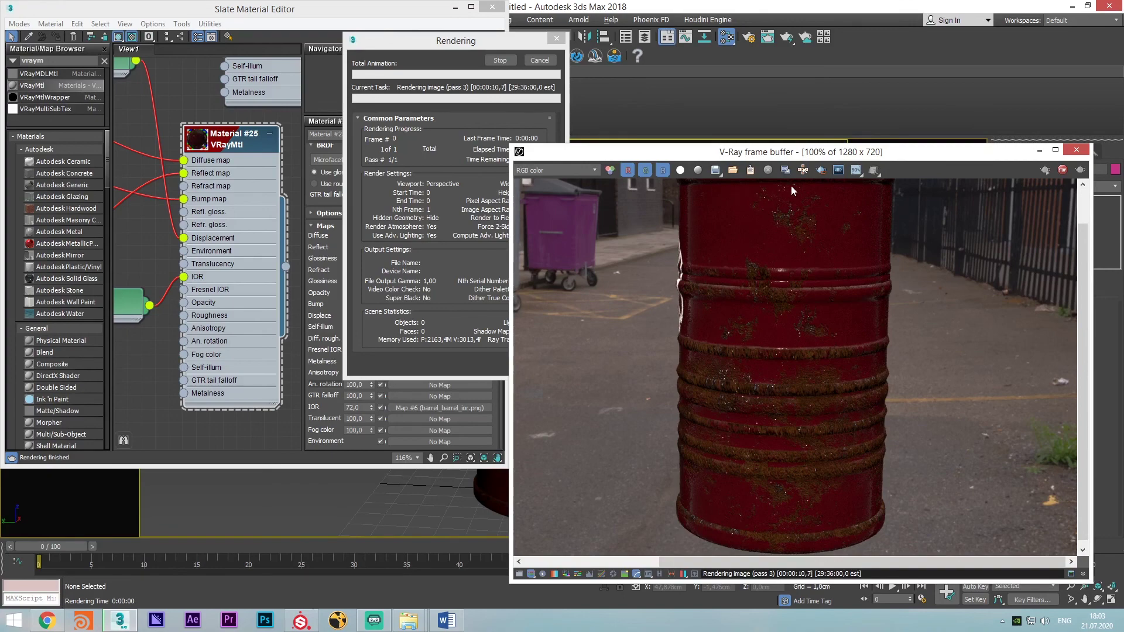
# Limit rendering to a small region around the barrel's lower-left base, run a production render of it and stop it
pyautogui.click(821, 171)
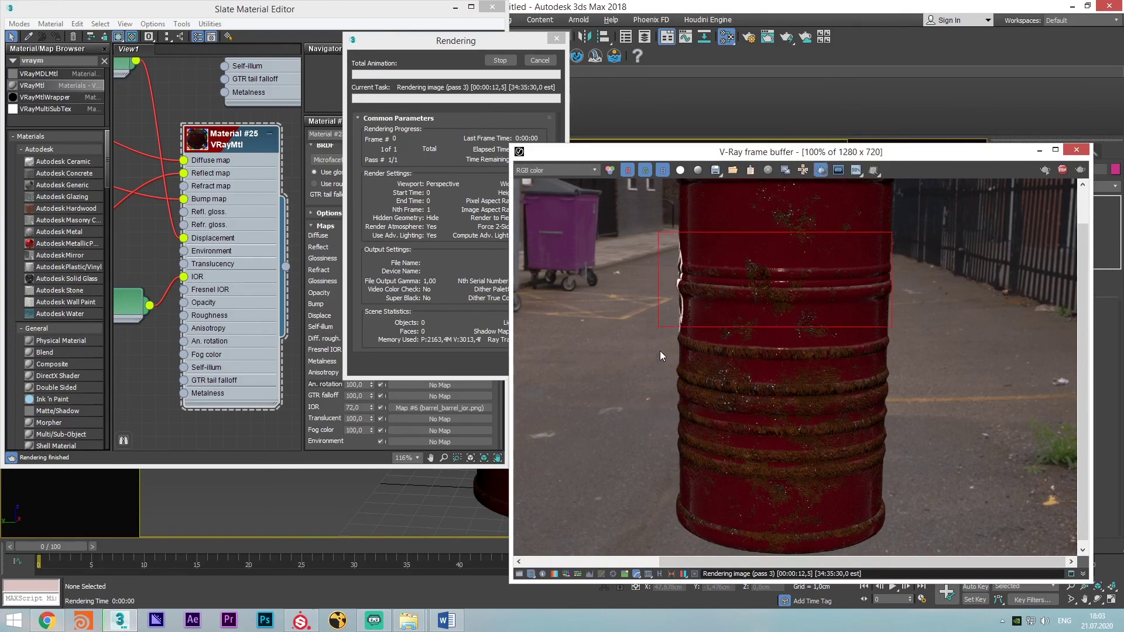
pyautogui.moveTo(629, 438)
pyautogui.mouseDown()
pyautogui.moveTo(687, 496)
pyautogui.moveTo(739, 526)
pyautogui.moveTo(739, 543)
pyautogui.mouseUp()
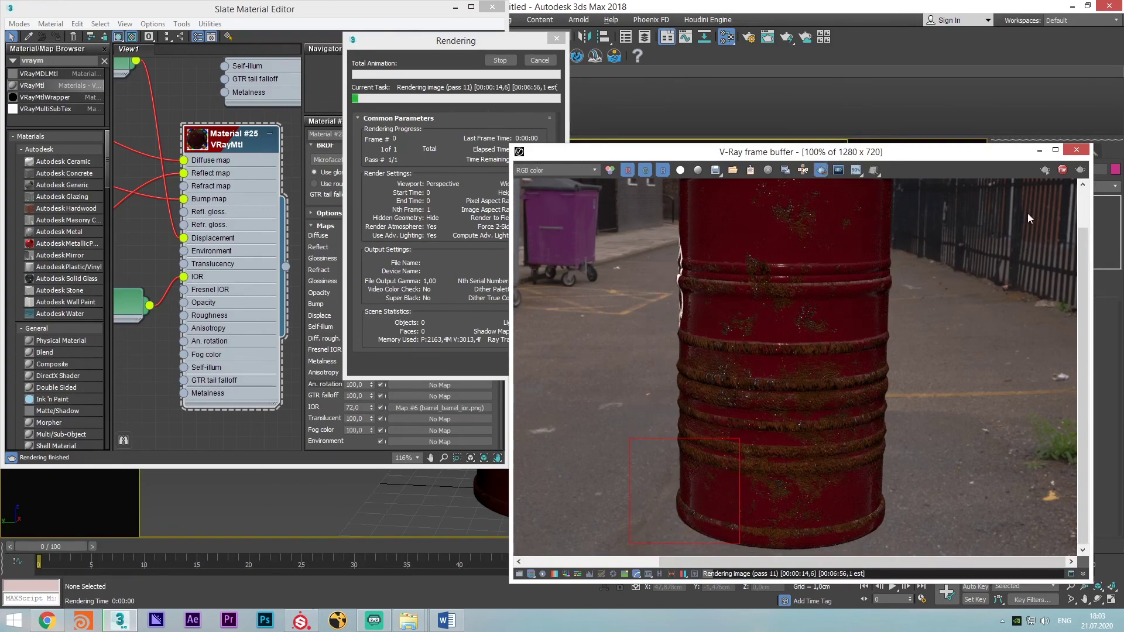
pyautogui.click(1062, 170)
pyautogui.click(1047, 172)
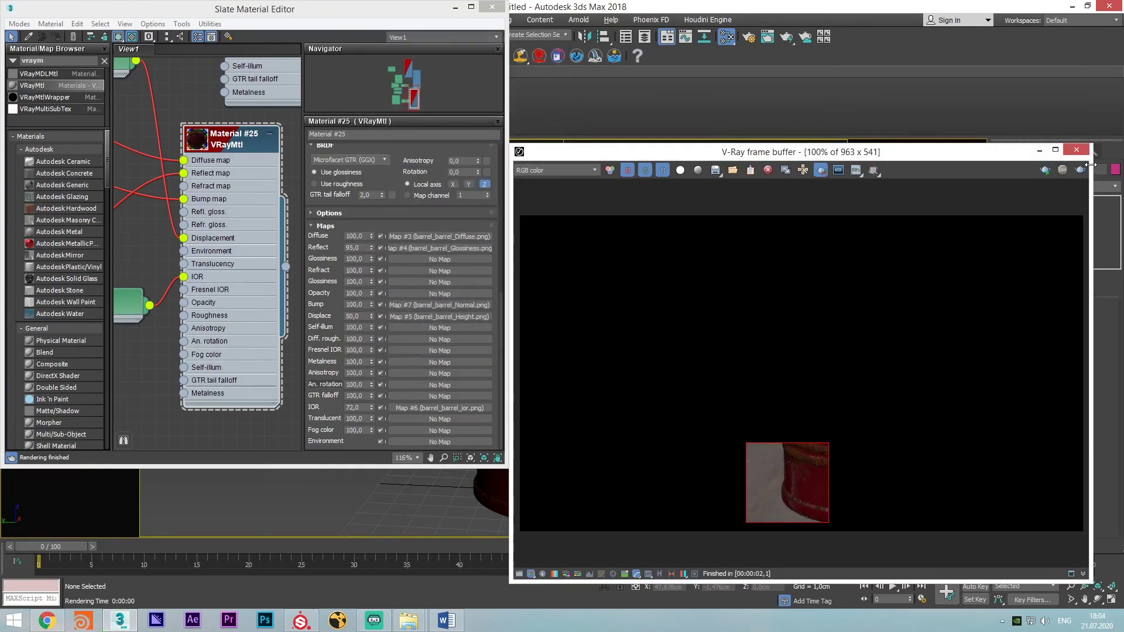
pyautogui.click(1079, 170)
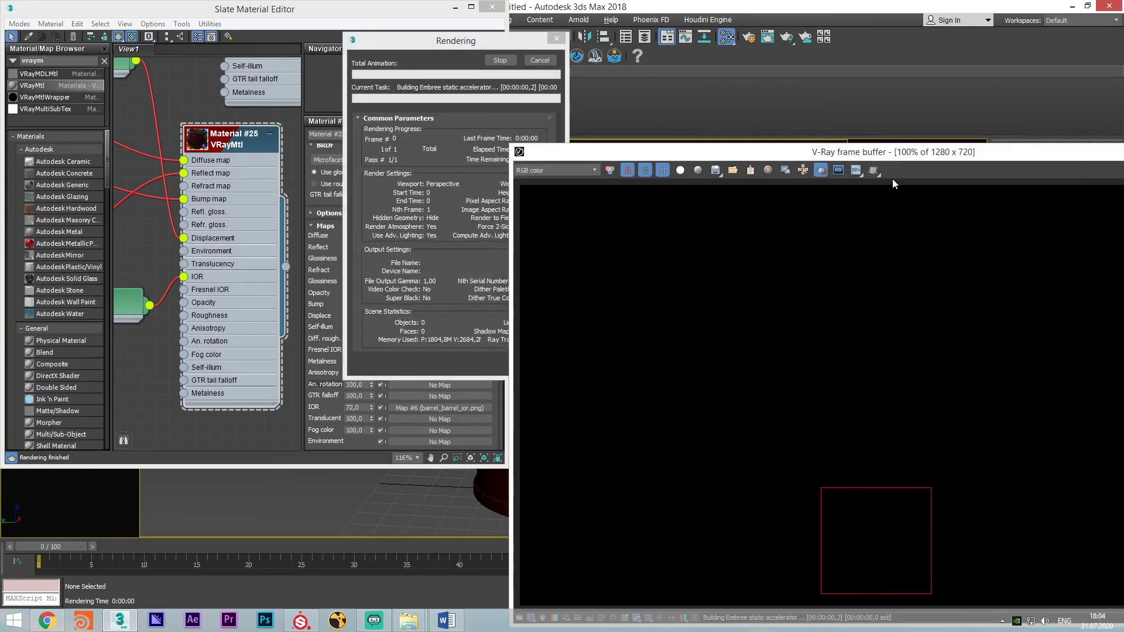
pyautogui.moveTo(906, 159); pyautogui.dragTo(726, 76)
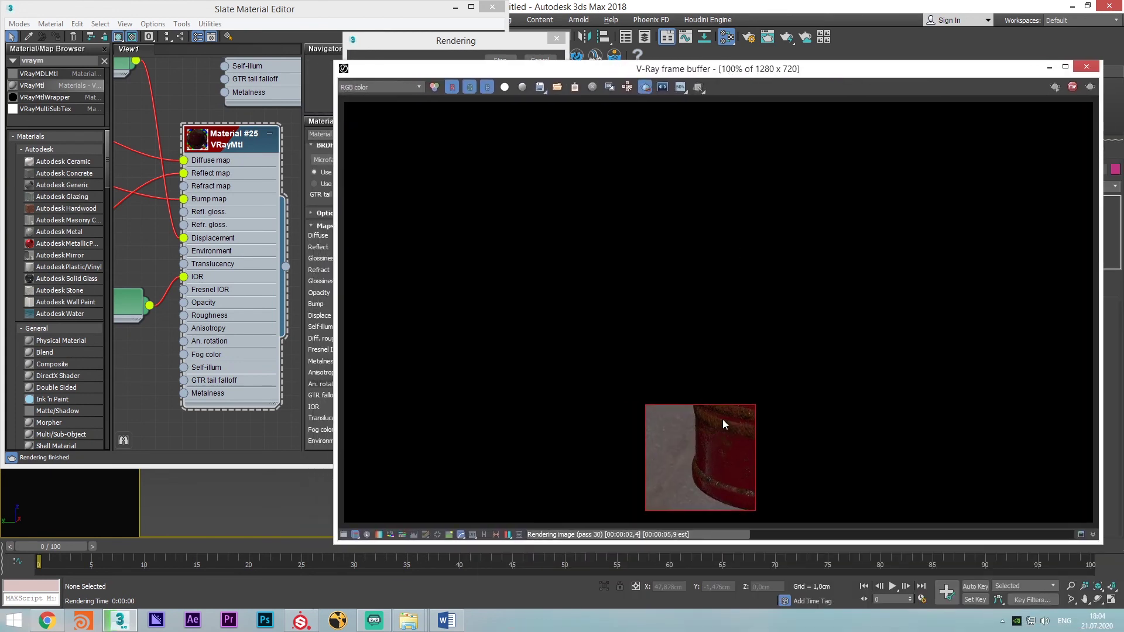
pyautogui.click(1071, 88)
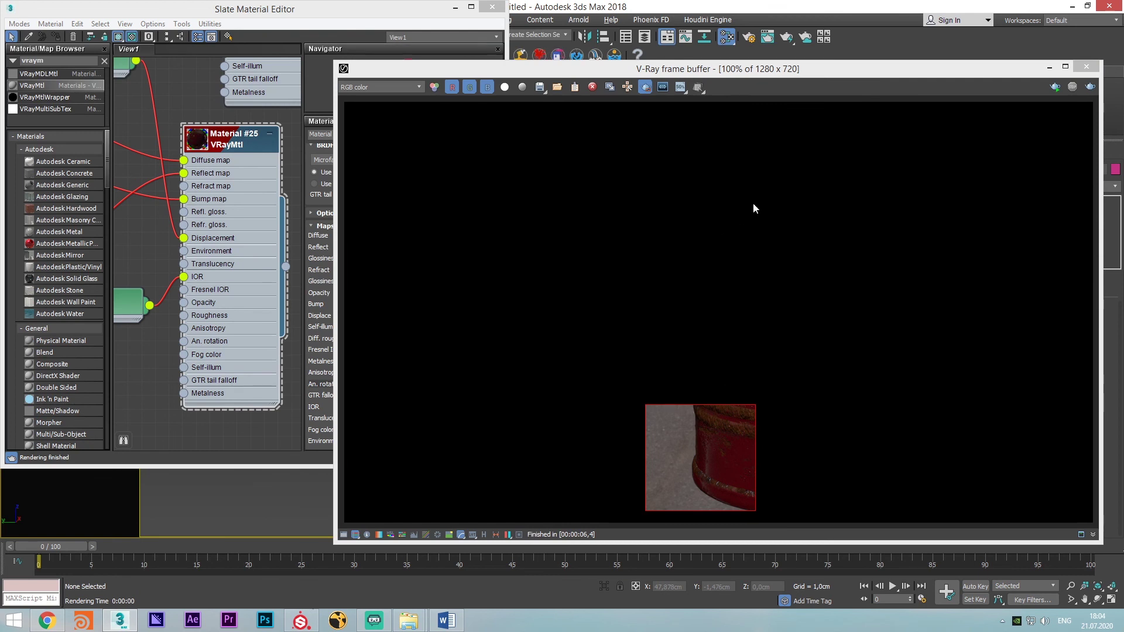
# Disconnect the height map from Material #25's Displacement input and render a taller region over the barrel's lower ribs to inspect the difference
pyautogui.moveTo(678, 346); pyautogui.dragTo(794, 514)
pyautogui.click(256, 274)
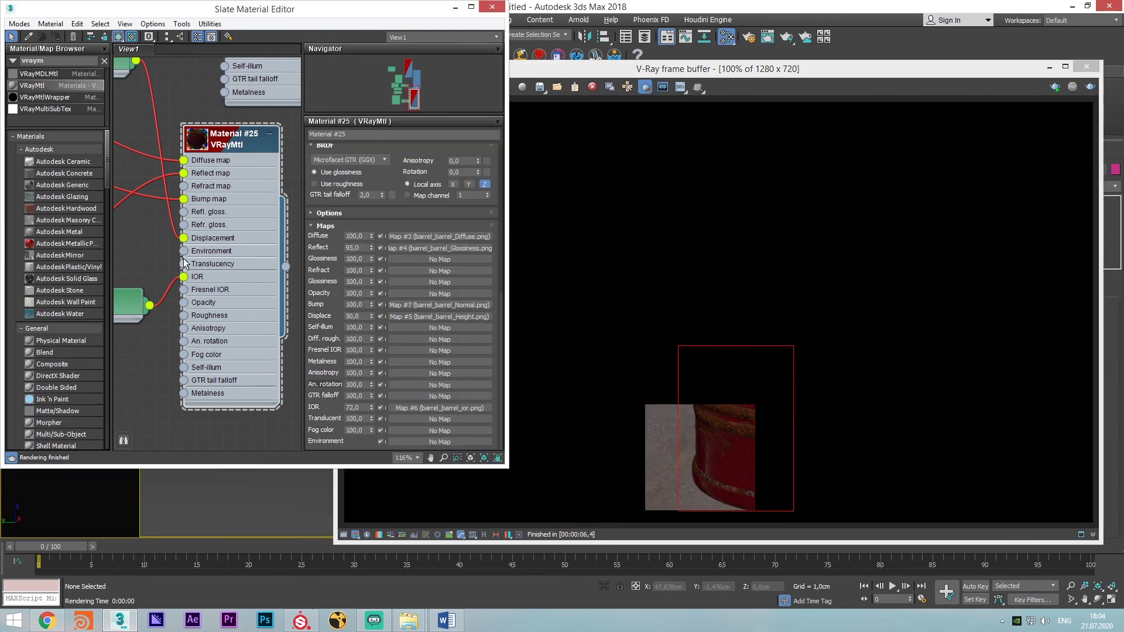
pyautogui.moveTo(184, 238); pyautogui.dragTo(154, 233)
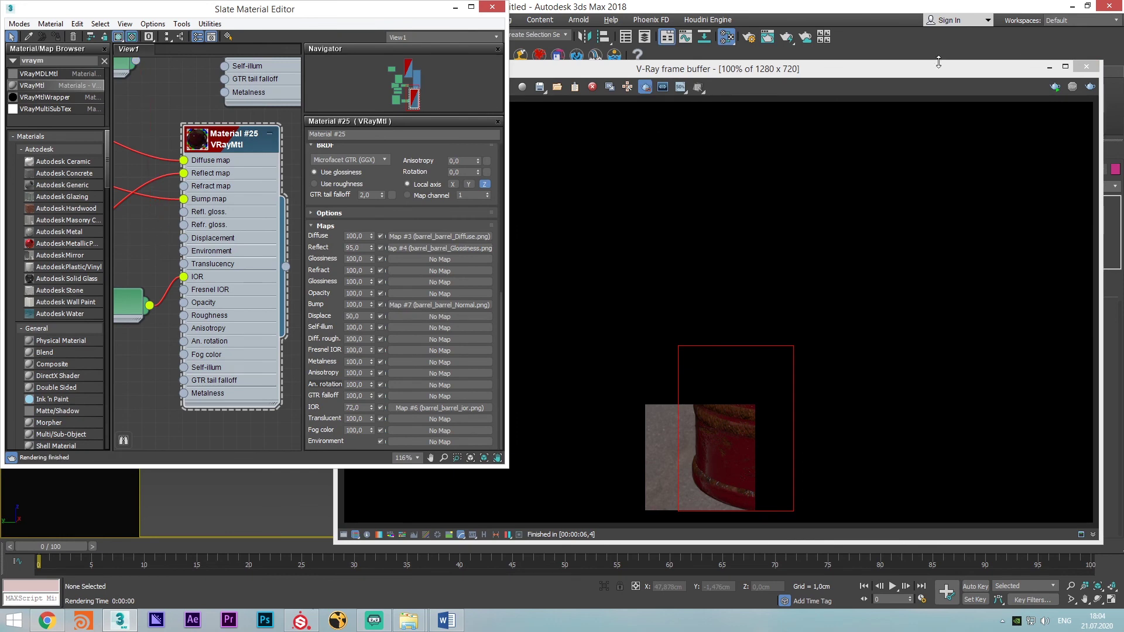
pyautogui.click(1089, 87)
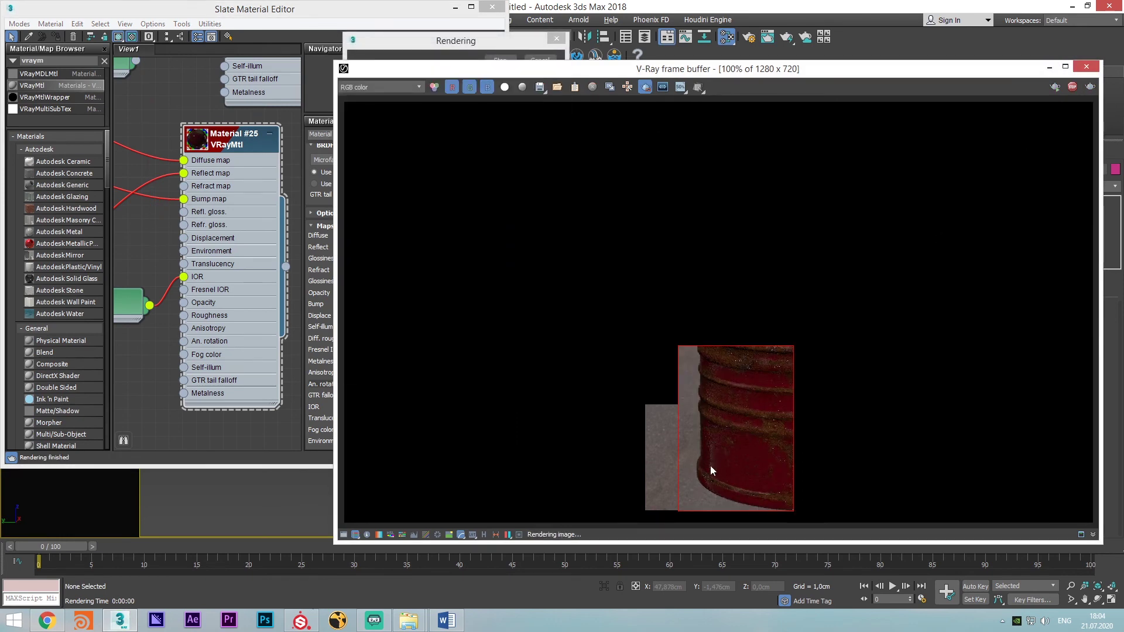
pyautogui.scroll(1, 700, 455)
pyautogui.moveTo(611, 441); pyautogui.dragTo(571, 371, button='middle')
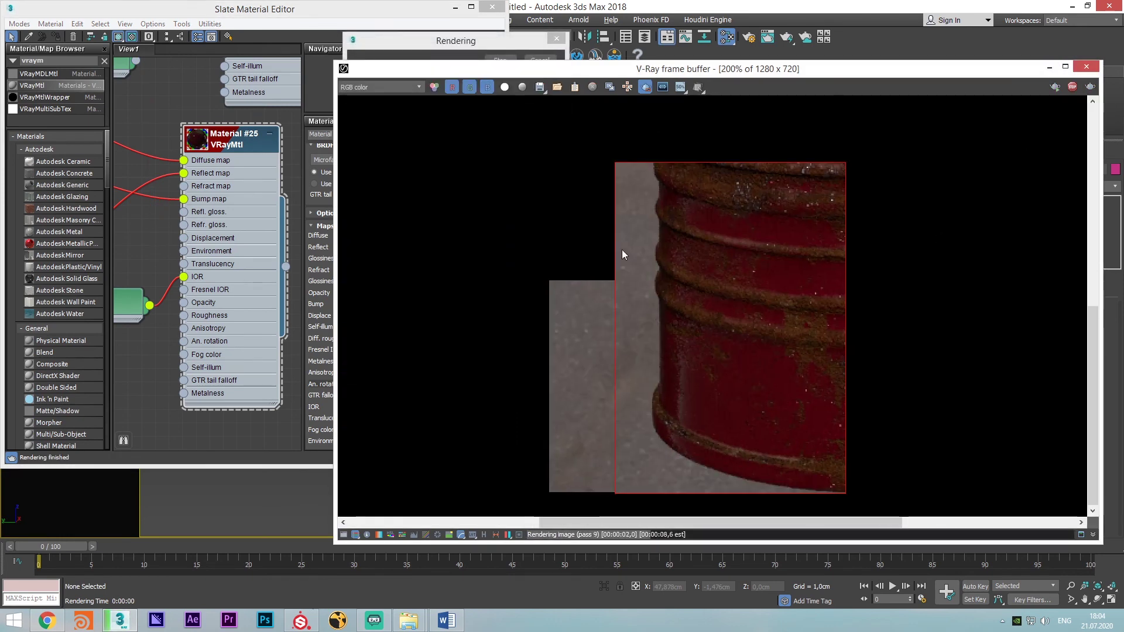
# Turn off region rendering, stop the running render and close the V-Ray frame buffer
pyautogui.click(645, 87)
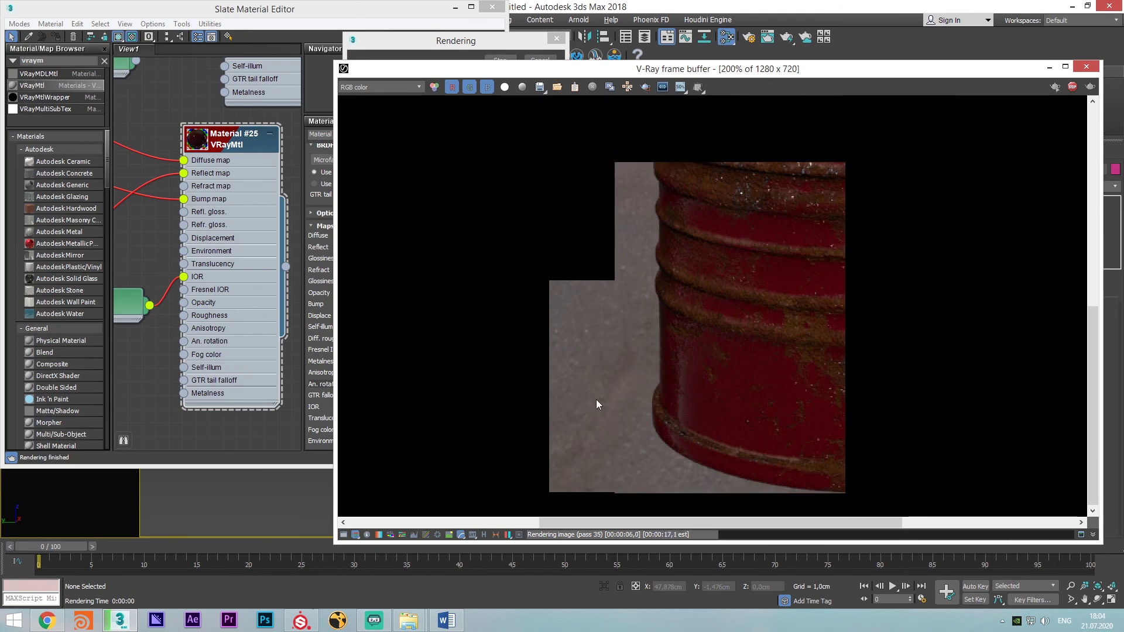
pyautogui.doubleClick(710, 373)
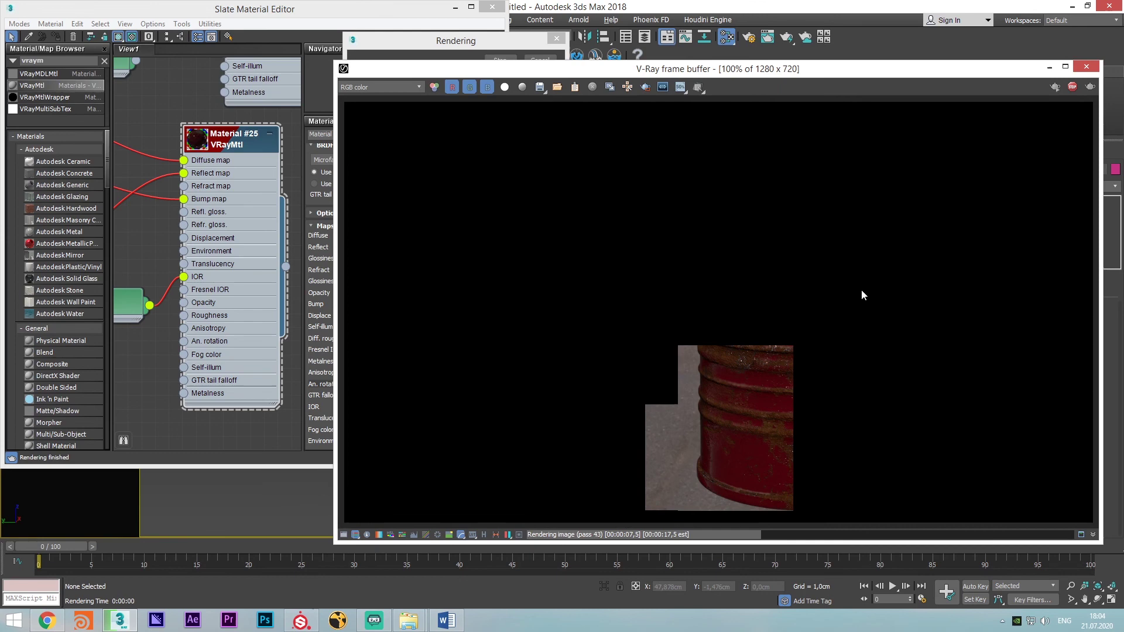
pyautogui.click(1076, 88)
pyautogui.click(1085, 67)
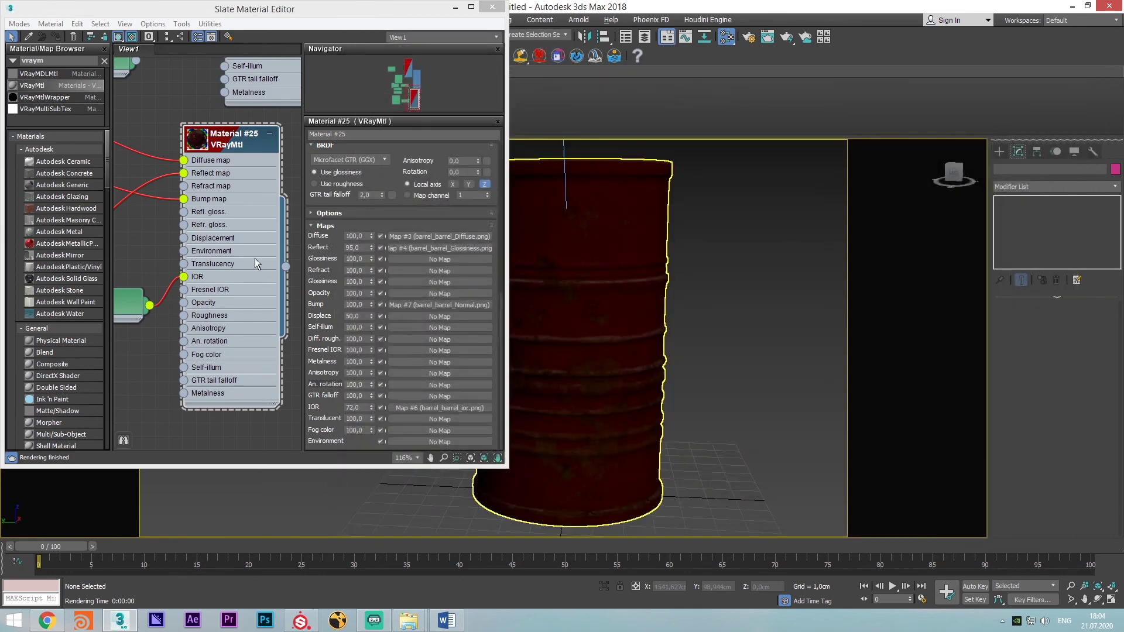
# Render the whole barrel from a different side, replacing the production render with an interactive one
pyautogui.moveTo(202, 253); pyautogui.dragTo(214, 265, button='middle')
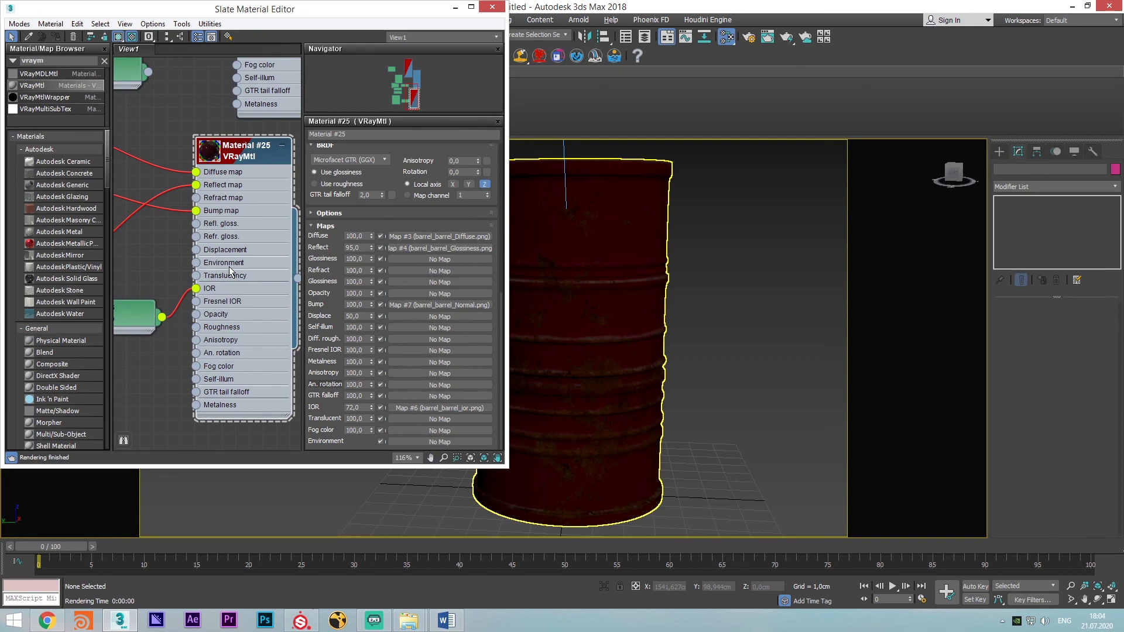
pyautogui.click(626, 274)
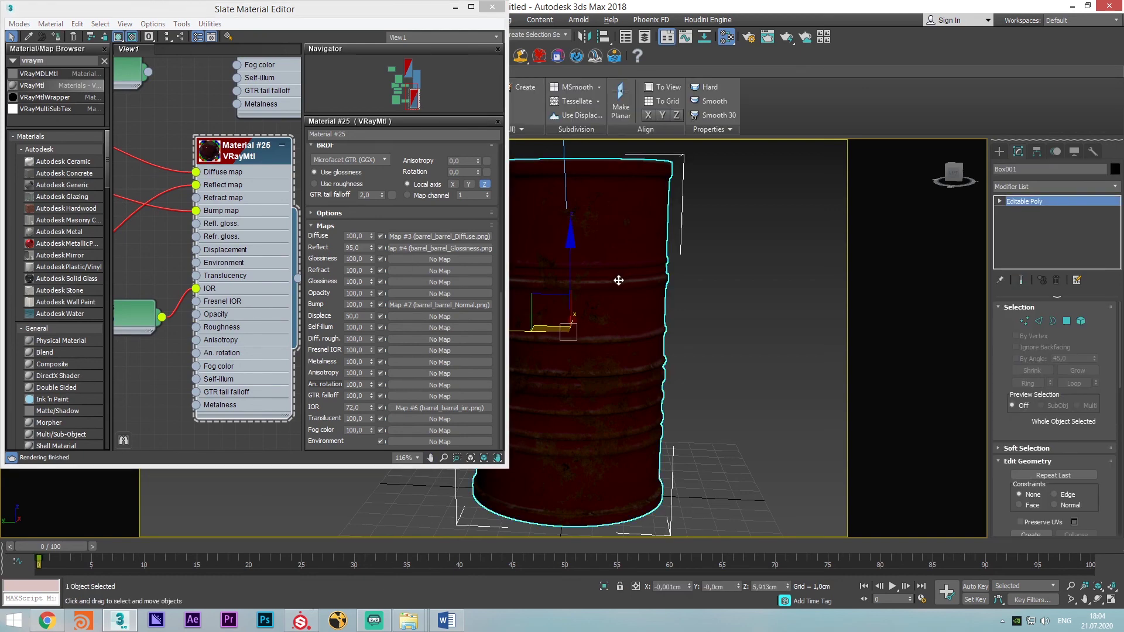
pyautogui.scroll(-5, 618, 280)
pyautogui.keyDown('alt'); pyautogui.moveTo(617, 281); pyautogui.dragTo(513, 309, button='middle'); pyautogui.keyUp('alt')
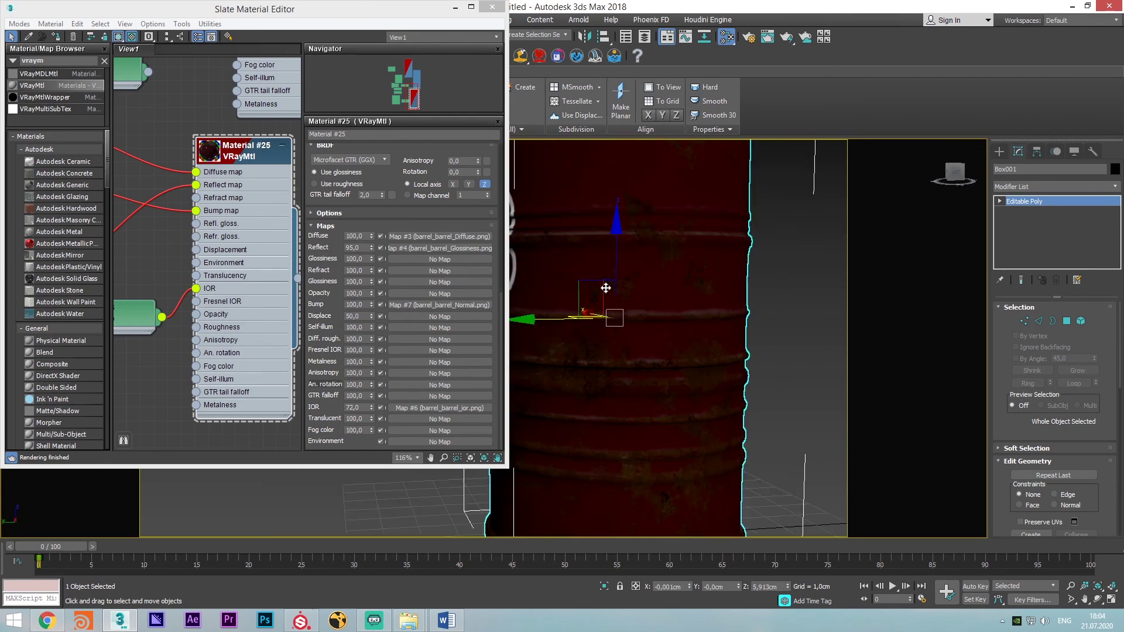
pyautogui.click(796, 336)
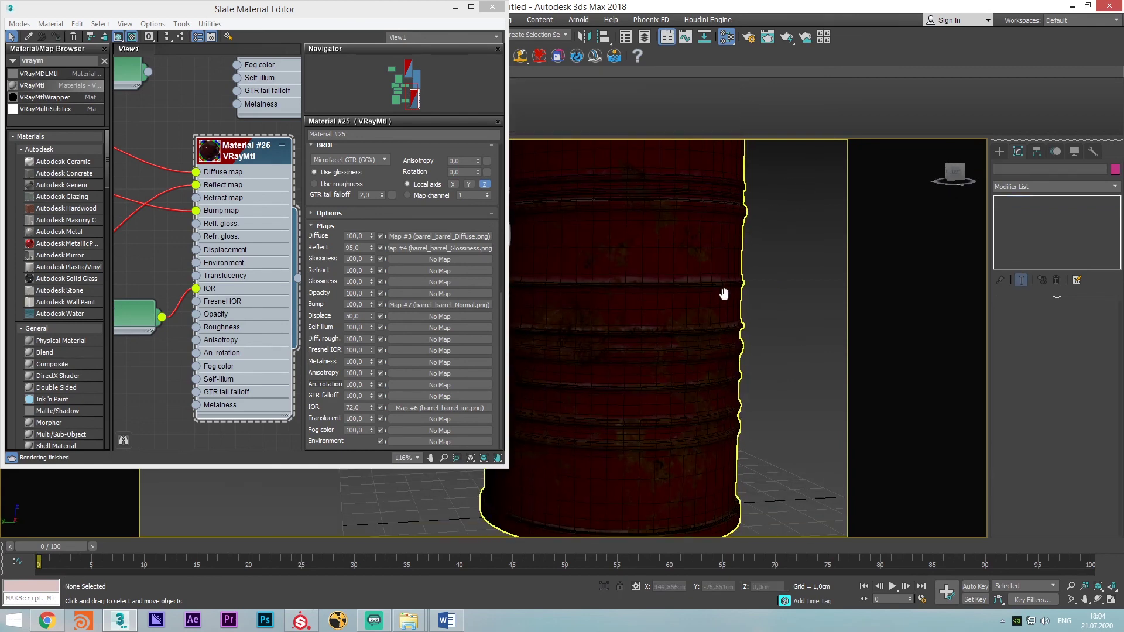
pyautogui.scroll(-5, 724, 294)
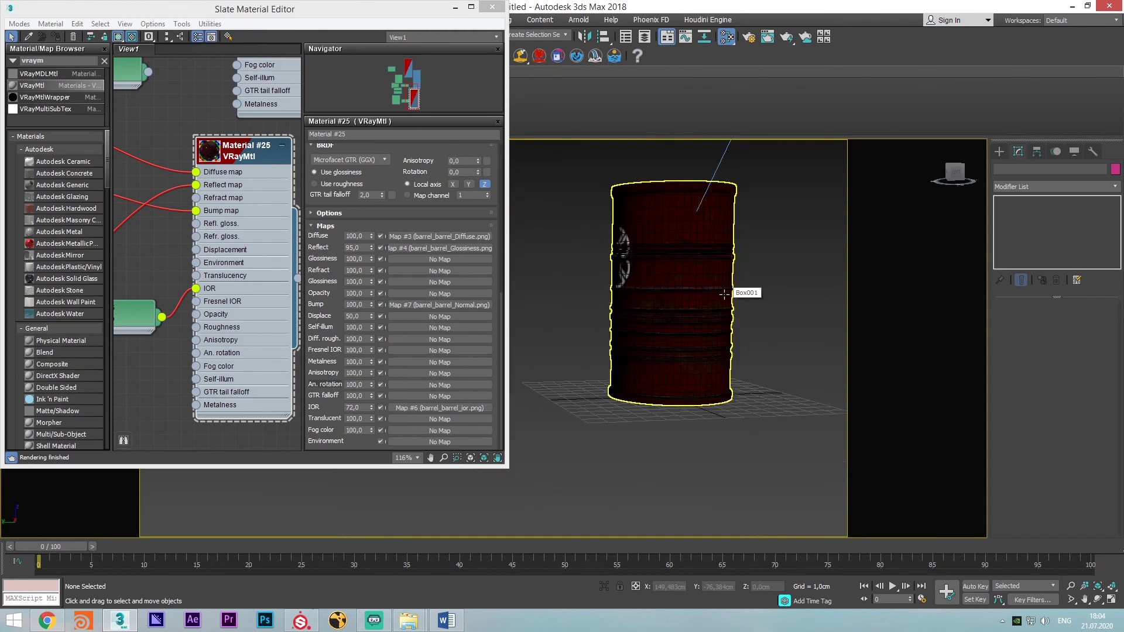
pyautogui.moveTo(725, 295); pyautogui.dragTo(709, 324, button='middle')
pyautogui.hotkey('shift', 'q')
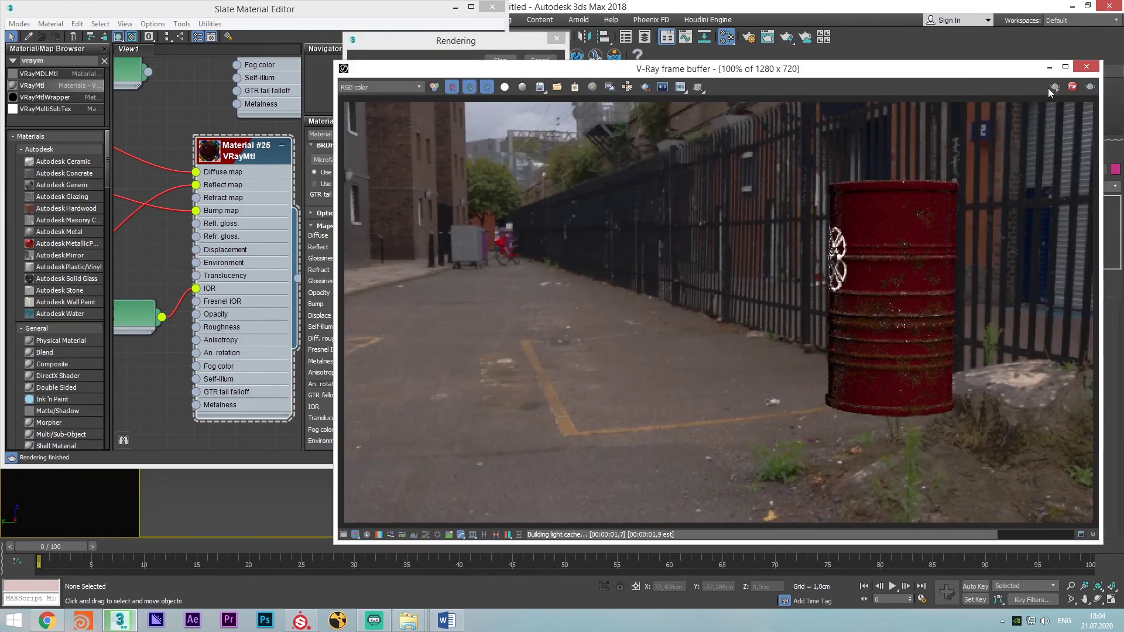
pyautogui.click(1070, 86)
pyautogui.click(1058, 86)
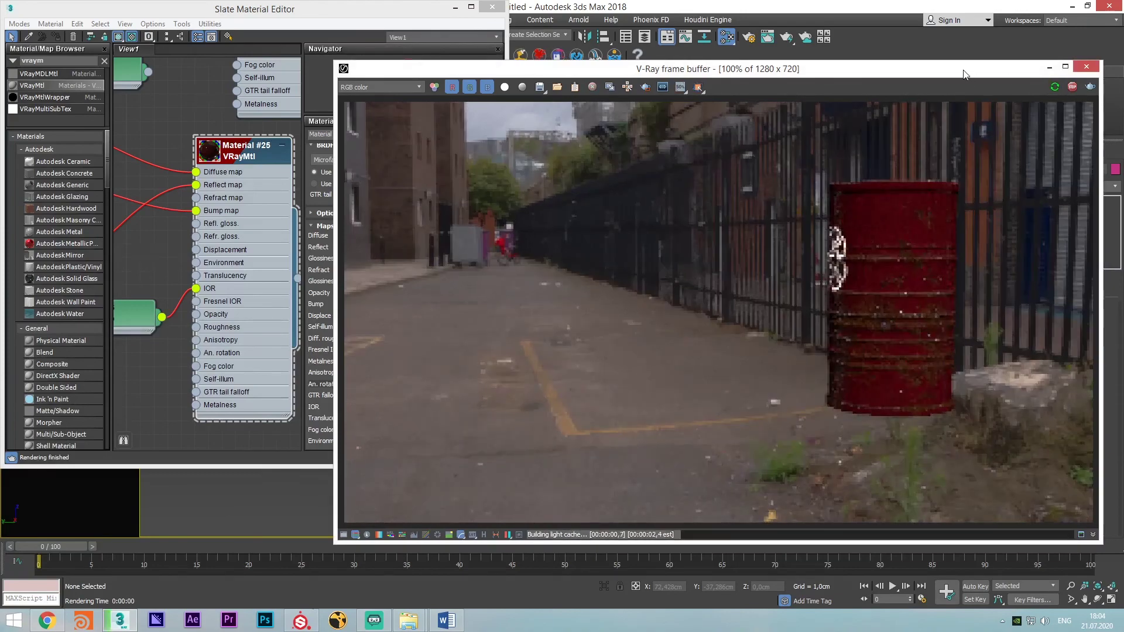
# Reframe the barrel nearer the middle of the interactive render and place the frame buffer beside the Slate Material Editor
pyautogui.moveTo(989, 75); pyautogui.dragTo(620, 63)
pyautogui.moveTo(730, 186); pyautogui.dragTo(513, 186)
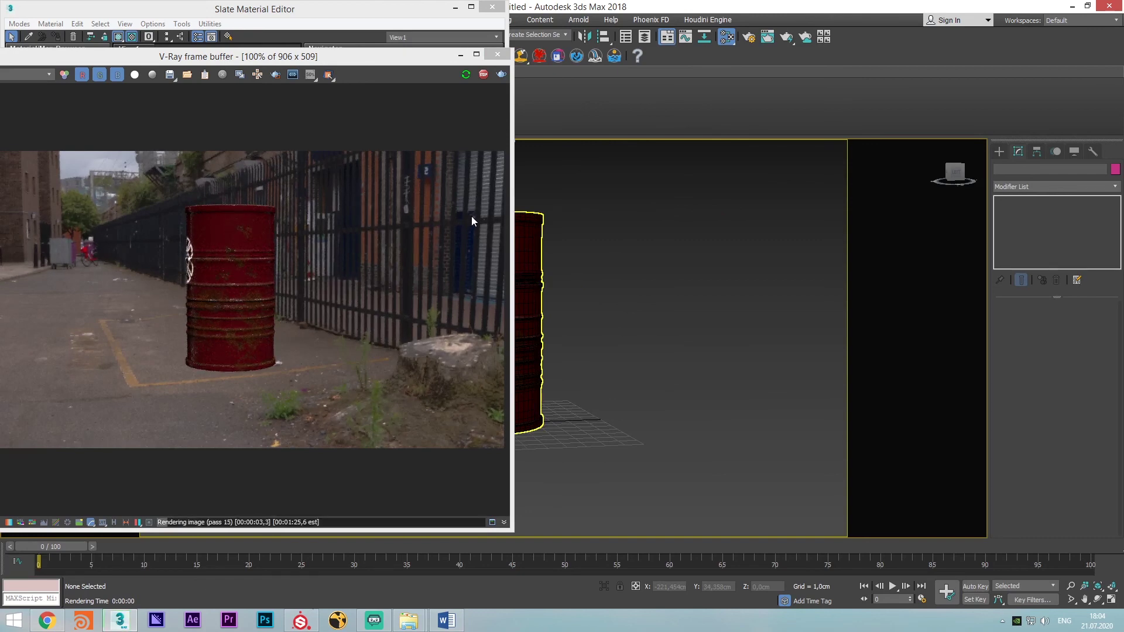
pyautogui.moveTo(315, 59); pyautogui.dragTo(862, 48)
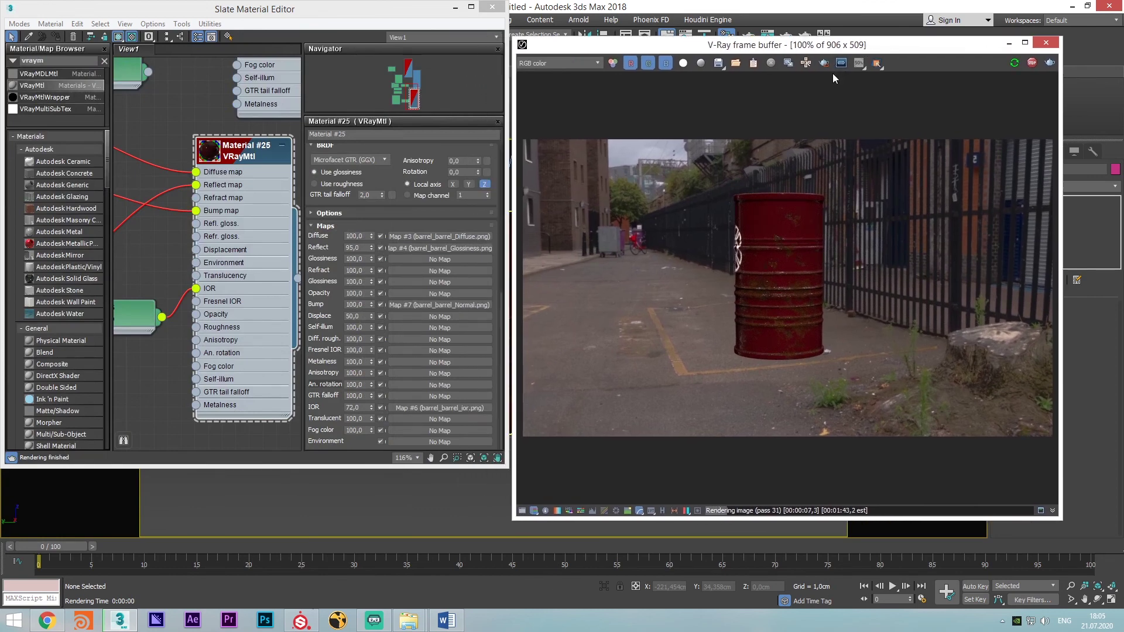
# Examine the finished barrel material at 200% in the frame buffer and stop the interactive render
pyautogui.scroll(1, 774, 272)
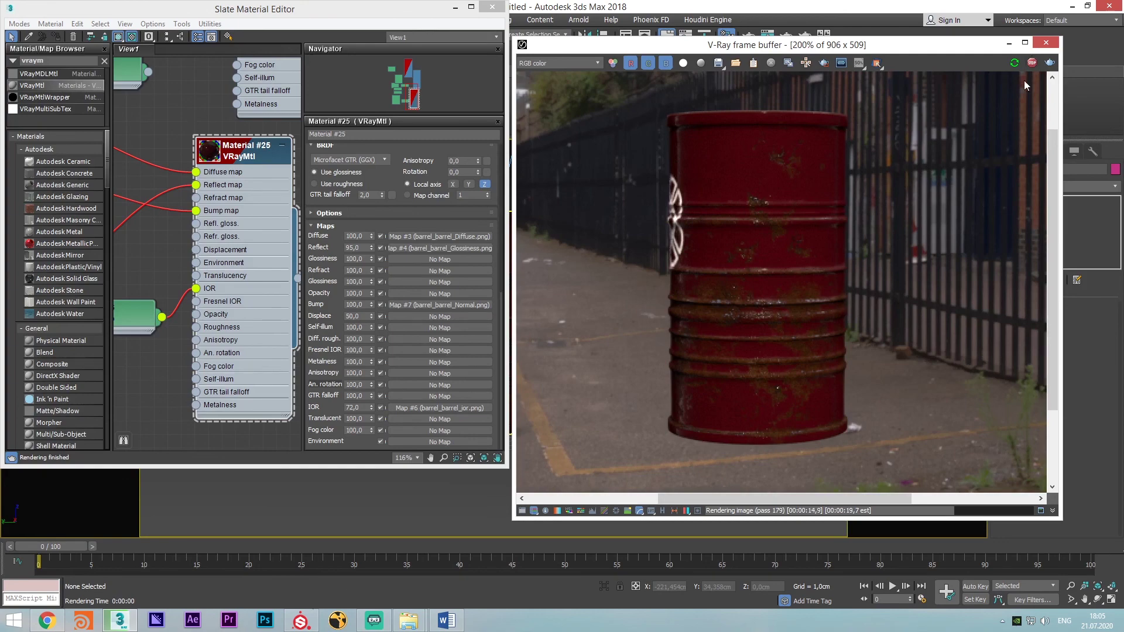
pyautogui.moveTo(786, 244); pyautogui.dragTo(769, 266, button='middle')
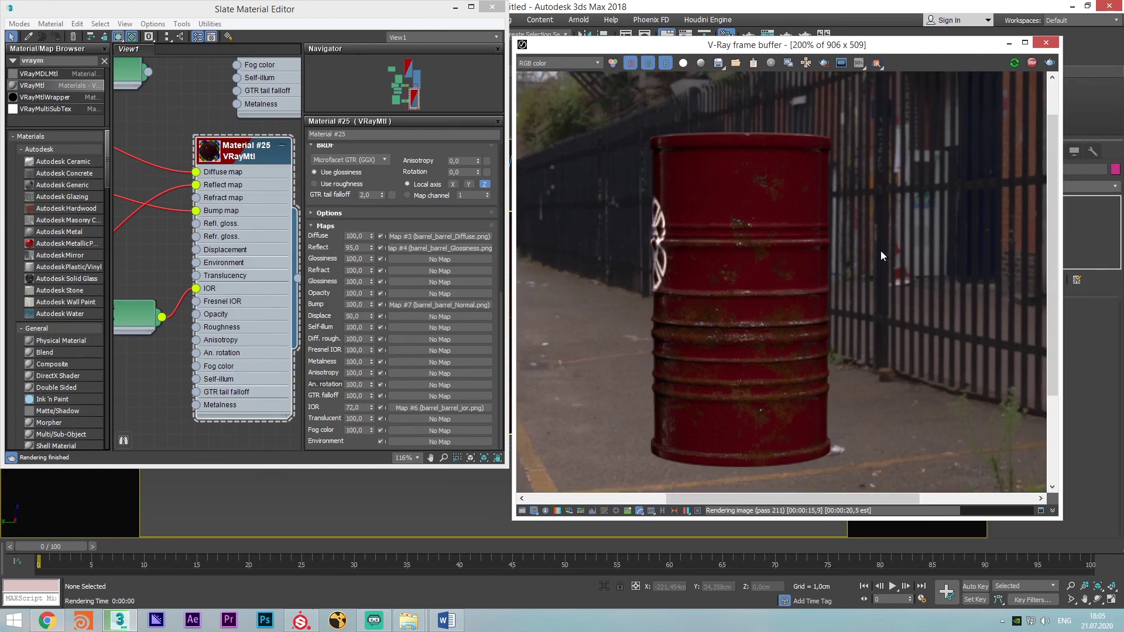
pyautogui.click(1032, 66)
# Switch to Streamlabs OBS
pyautogui.click(374, 620)
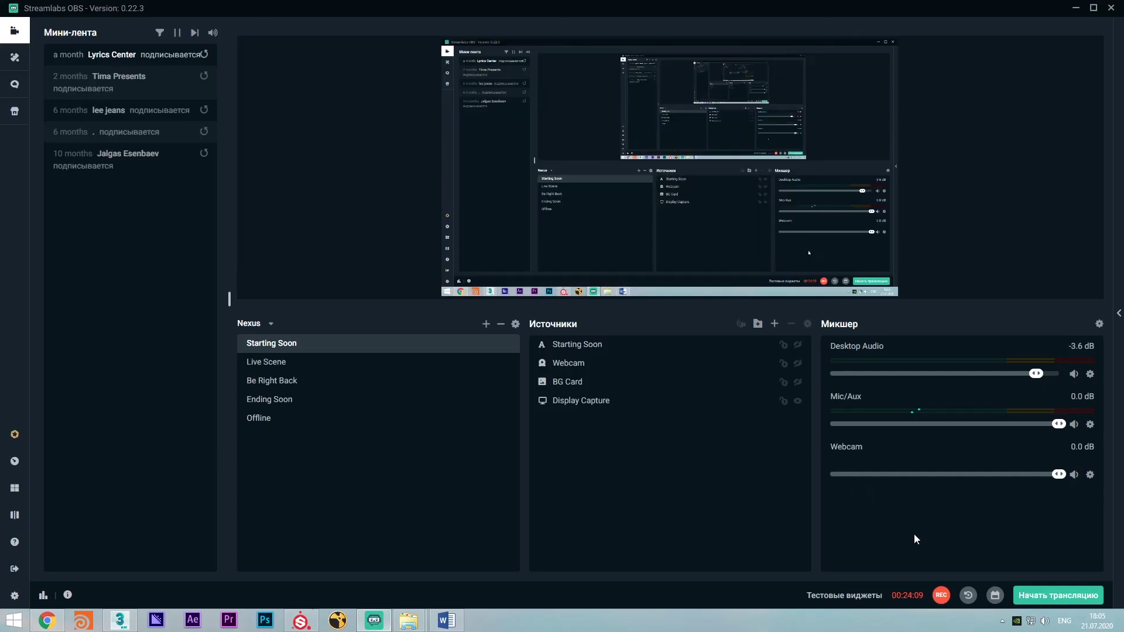